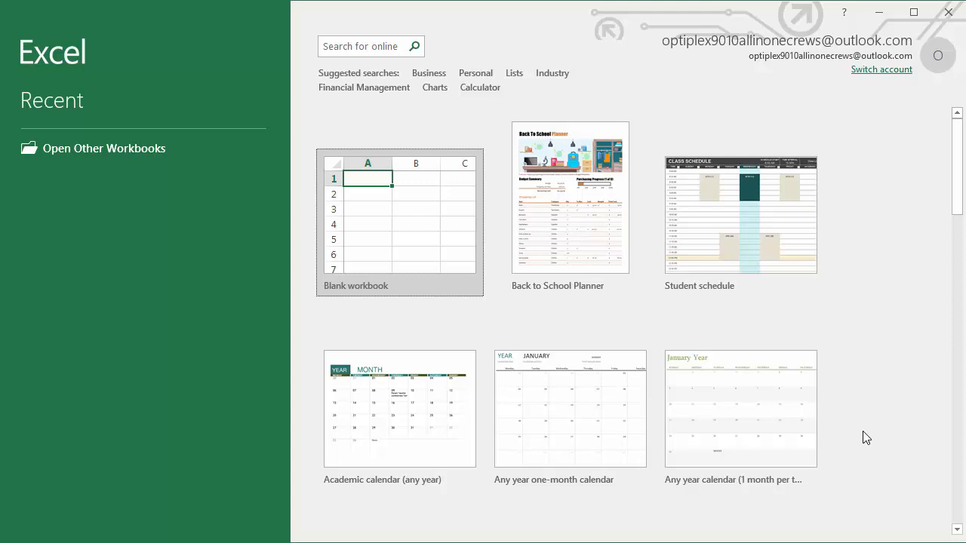
Create a new blank workbook
{"action": "left_click", "coordinate": [387, 243]}
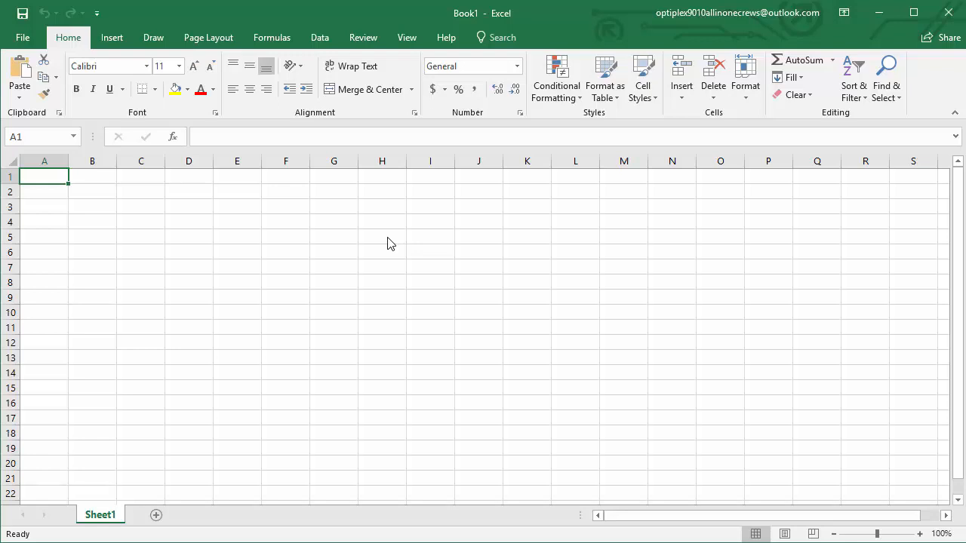
Select columns B, C and D, rows 1, 2 and 4, and cell C6 in turn to examine the grid layout
{"action": "left_click", "coordinate": [91, 159]}
{"action": "left_click", "coordinate": [138, 159]}
{"action": "left_click", "coordinate": [182, 159]}
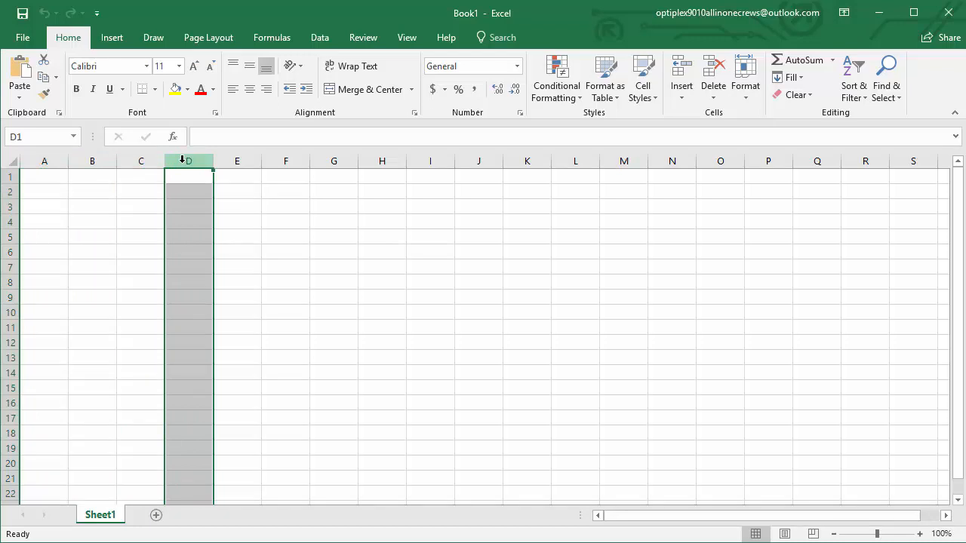
{"action": "left_click", "coordinate": [9, 176]}
{"action": "left_click", "coordinate": [9, 191]}
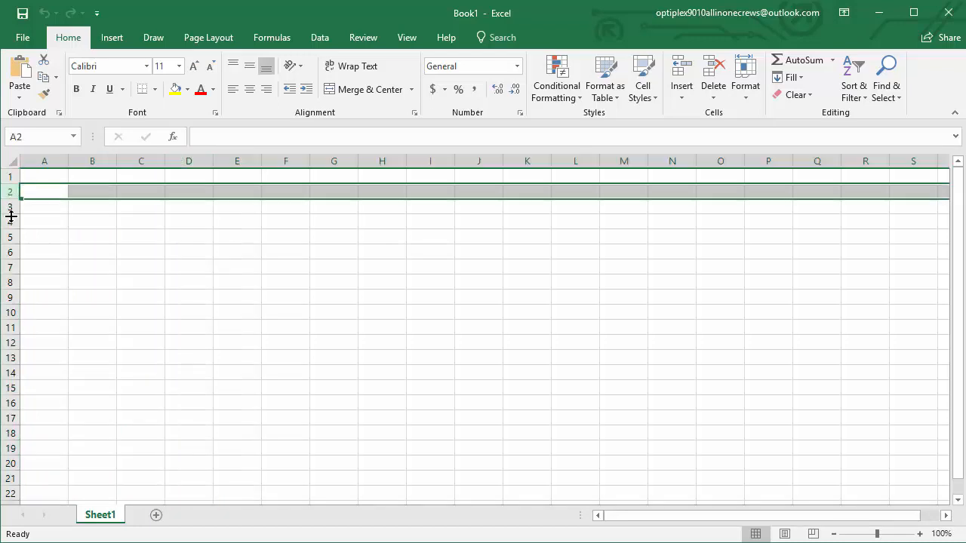
{"action": "left_click", "coordinate": [9, 221]}
{"action": "left_click", "coordinate": [142, 251]}
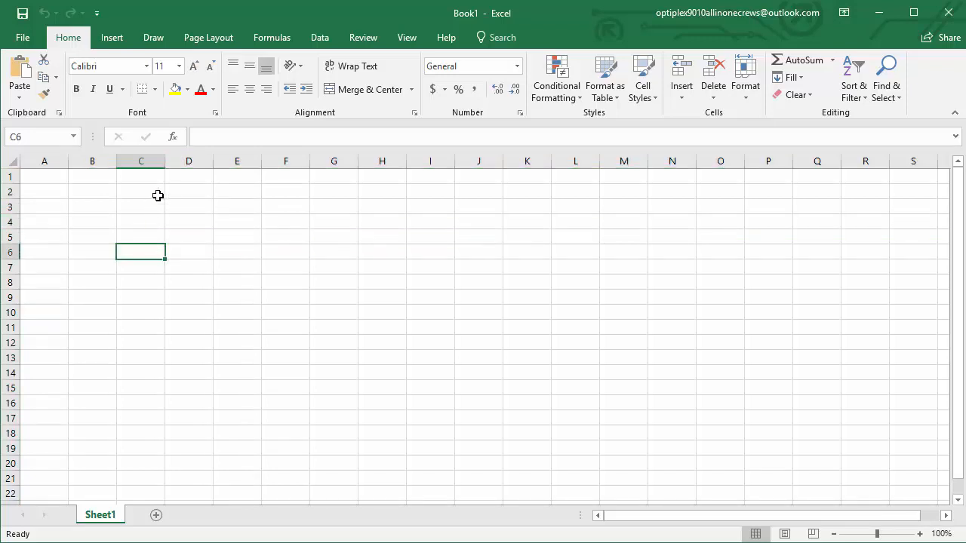
Enter "testing" in cell D5
{"action": "left_click", "coordinate": [200, 235]}
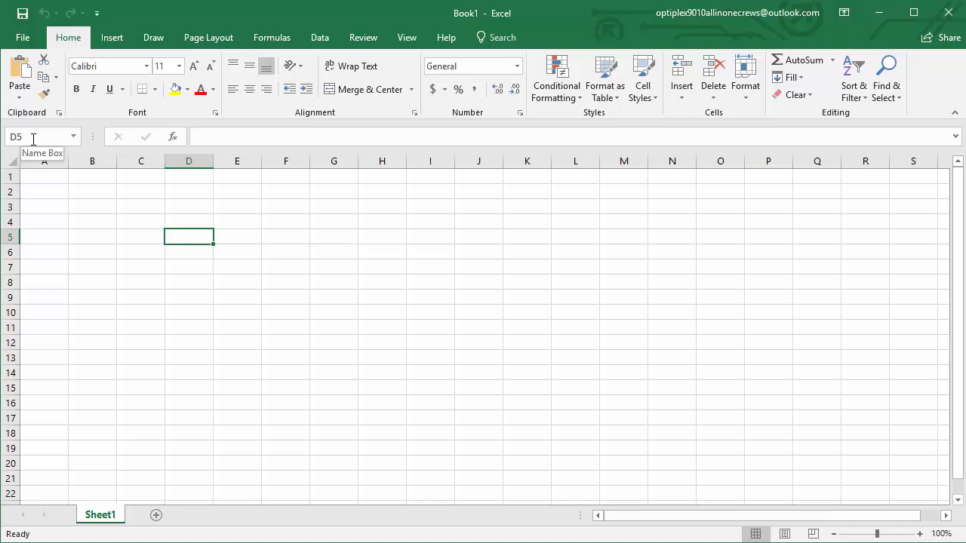
{"action": "left_click", "coordinate": [217, 136]}
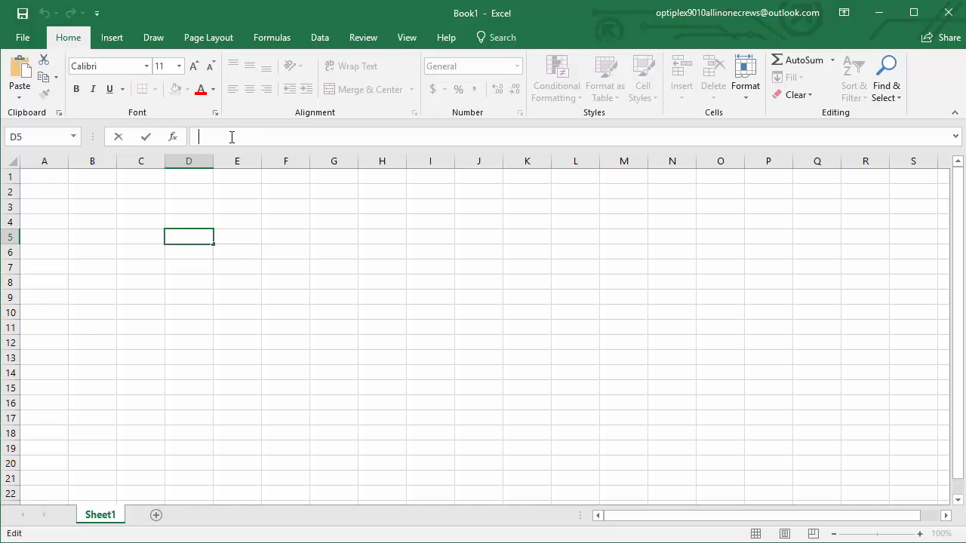
{"action": "double_click", "coordinate": [191, 237]}
{"action": "type", "text": "testing"}
{"action": "left_click", "coordinate": [196, 235]}
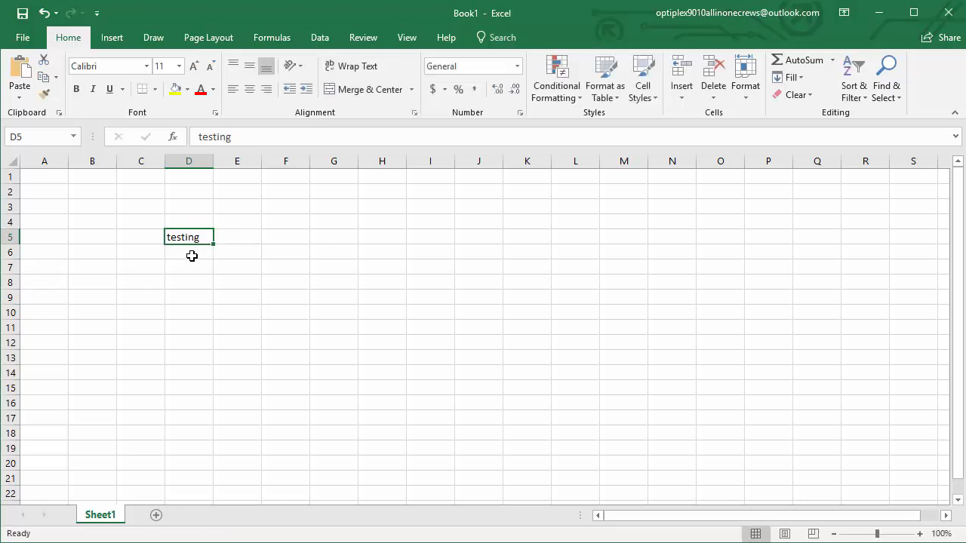
Enter "another test" in cell D6
{"action": "left_click", "coordinate": [191, 256]}
{"action": "type", "text": "another t"}
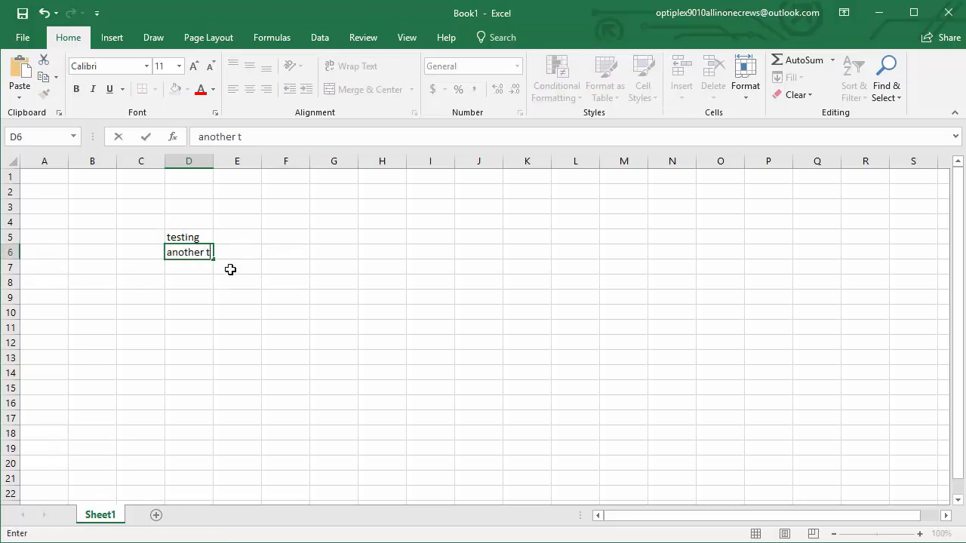
{"action": "type", "text": "est"}
{"action": "left_click", "coordinate": [189, 254]}
{"action": "key", "text": "Return"}
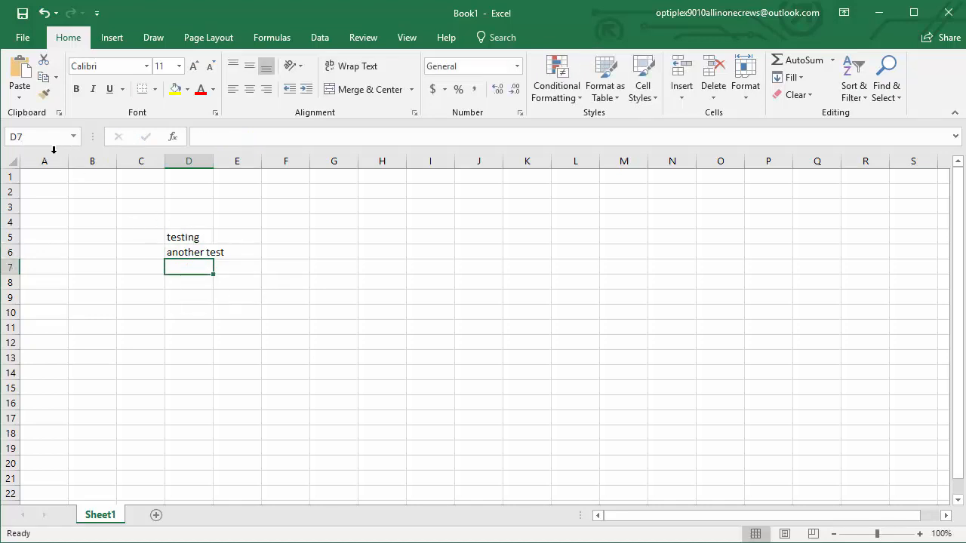
Go to cell D5 by its cell reference and compare the contents of cells D5, D6 and empty cell E11
{"action": "left_click", "coordinate": [26, 136]}
{"action": "type", "text": "D5"}
{"action": "key", "text": "Return"}
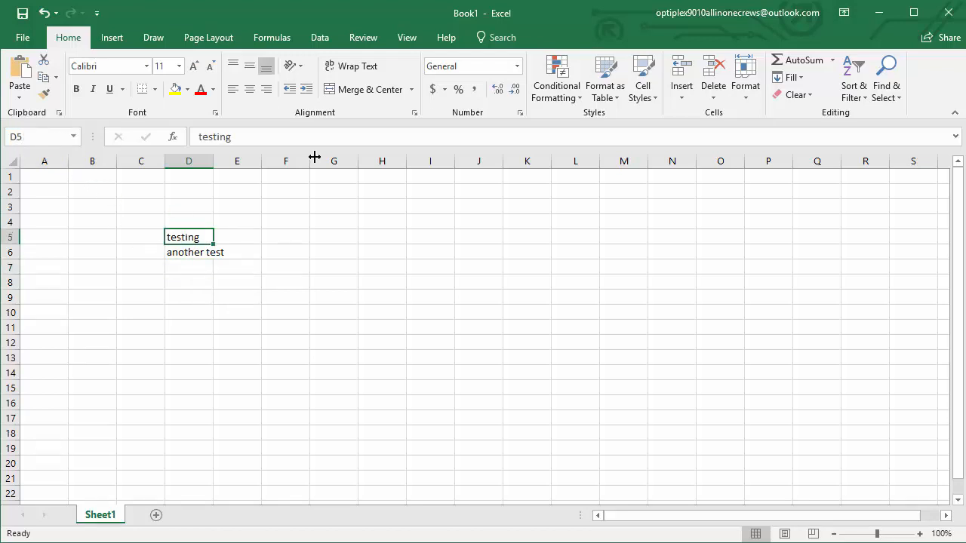
{"action": "left_click", "coordinate": [187, 253]}
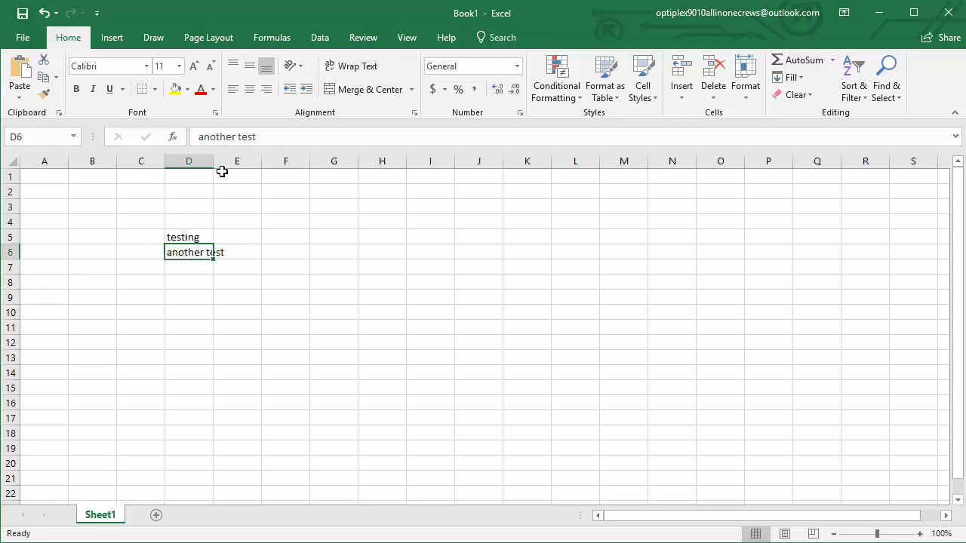
{"action": "left_click", "coordinate": [242, 327]}
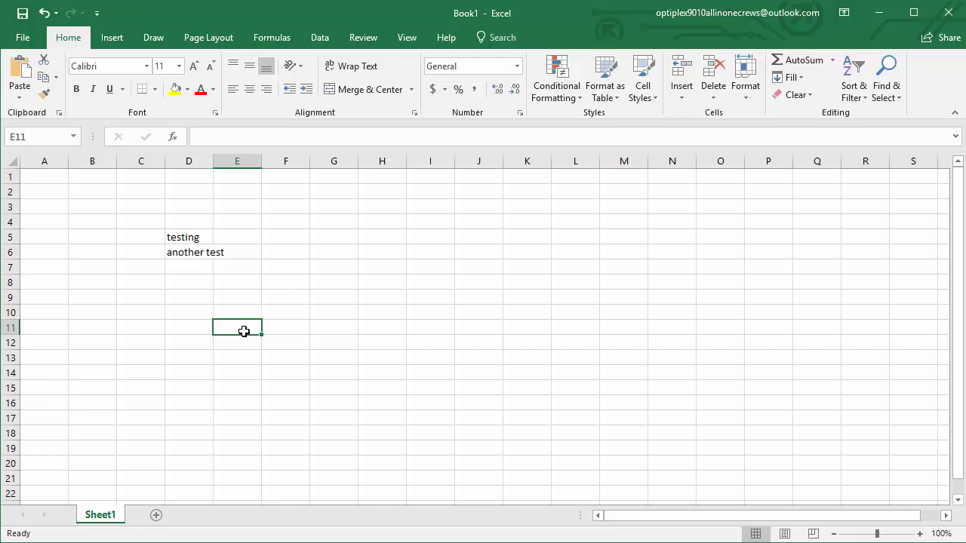
{"action": "left_click", "coordinate": [173, 235]}
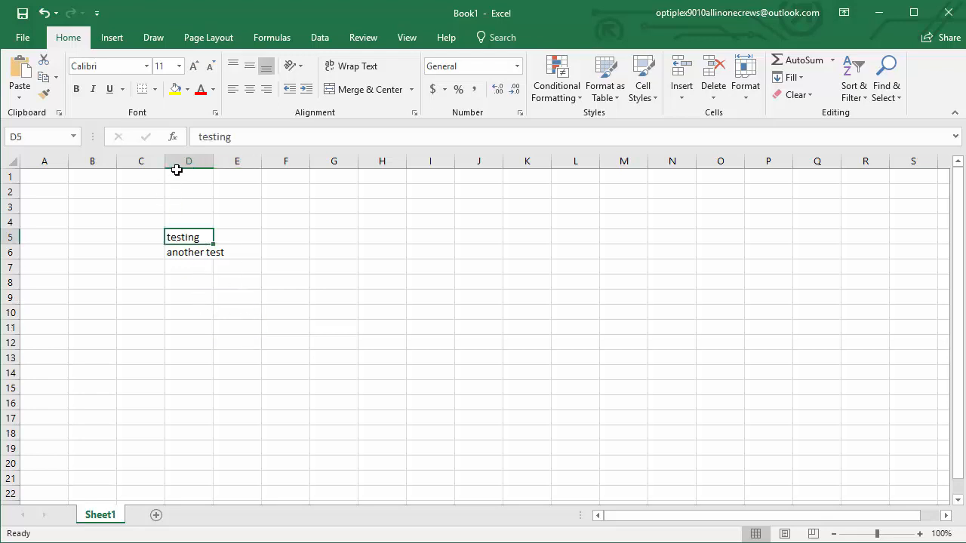
Enter 30 in cell F7 and 10 in cell F8
{"action": "left_click", "coordinate": [280, 266]}
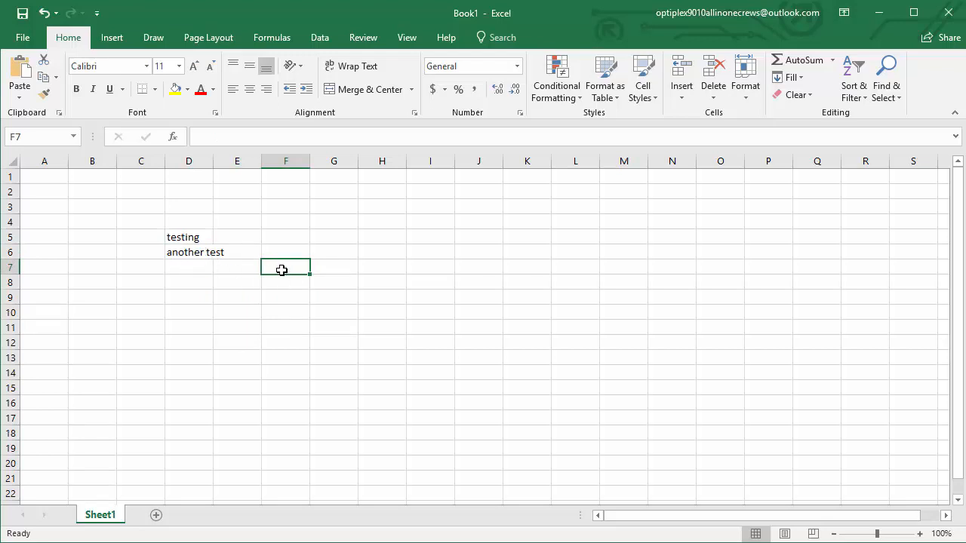
{"action": "type", "text": "30"}
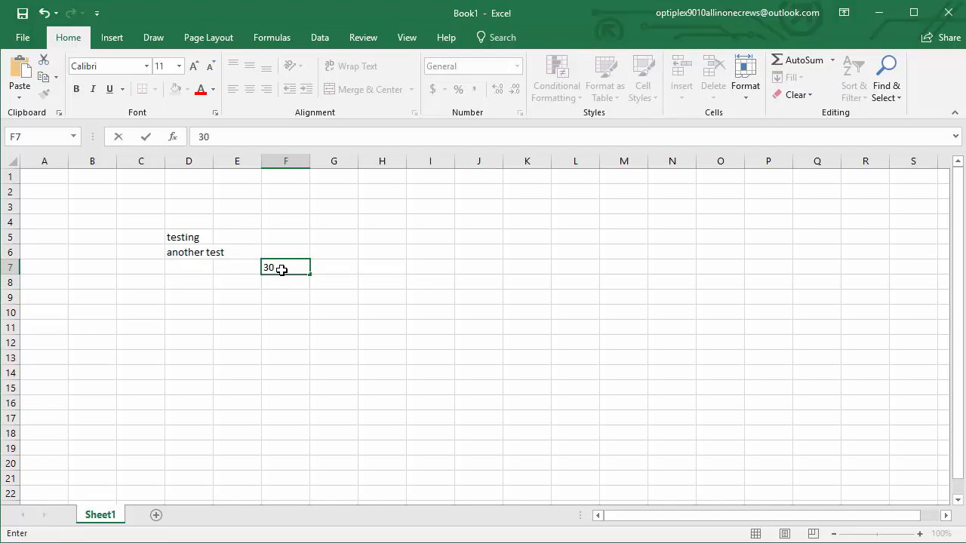
{"action": "key", "text": "Return"}
{"action": "type", "text": "10"}
{"action": "key", "text": "Return"}
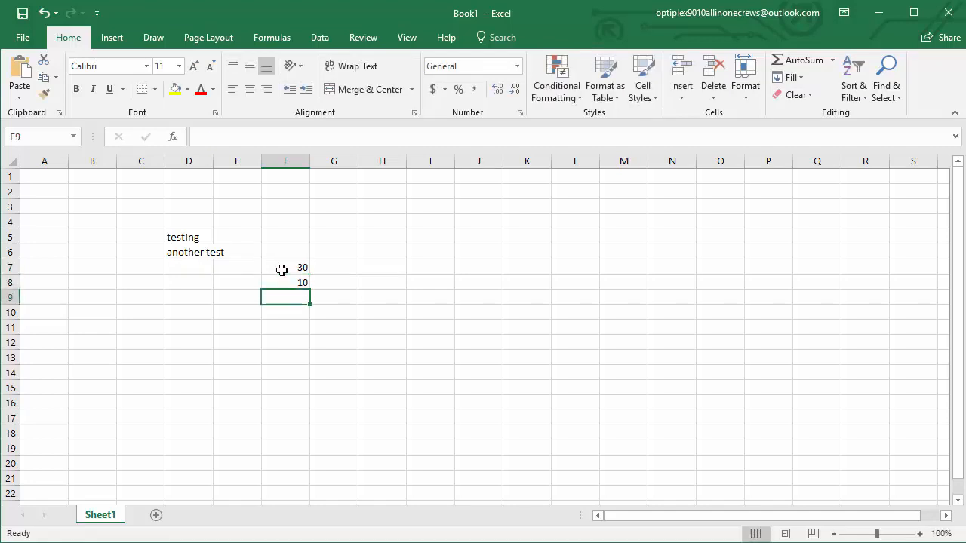
Check the stored contents of number cells F7 and F8
{"action": "left_click", "coordinate": [281, 269]}
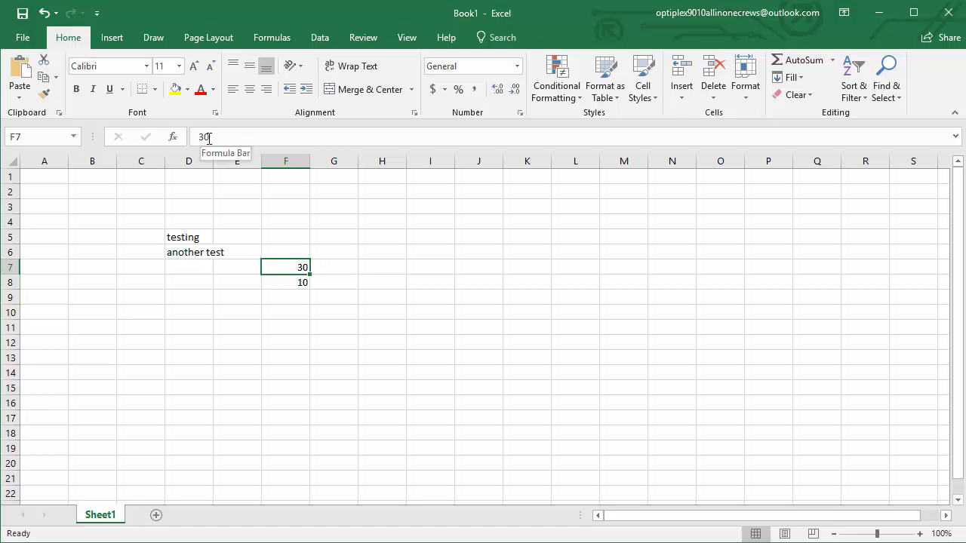
{"action": "left_click", "coordinate": [295, 285]}
{"action": "left_click", "coordinate": [371, 326]}
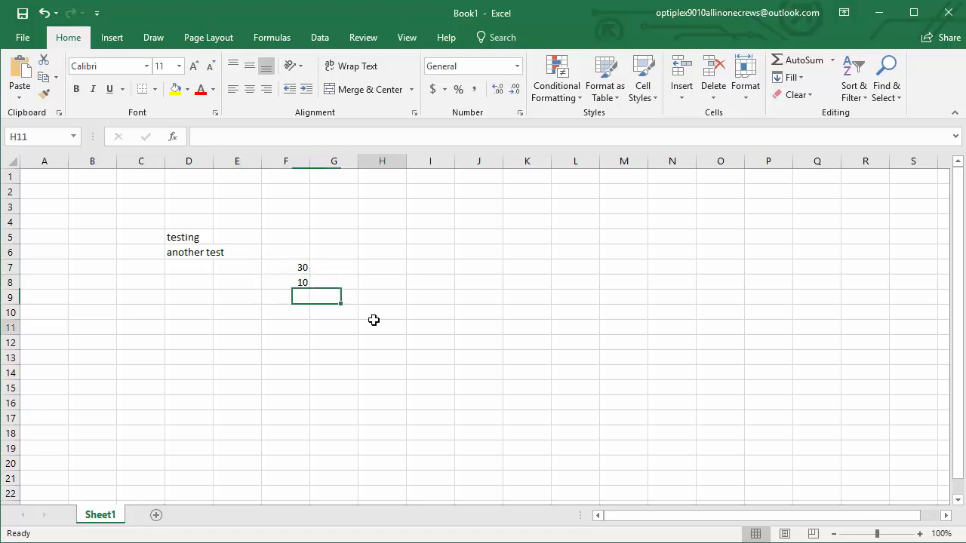
Clear the contents of cells D5 to D8
{"action": "left_click_drag", "start_coordinate": [193, 237], "coordinate": [194, 279]}
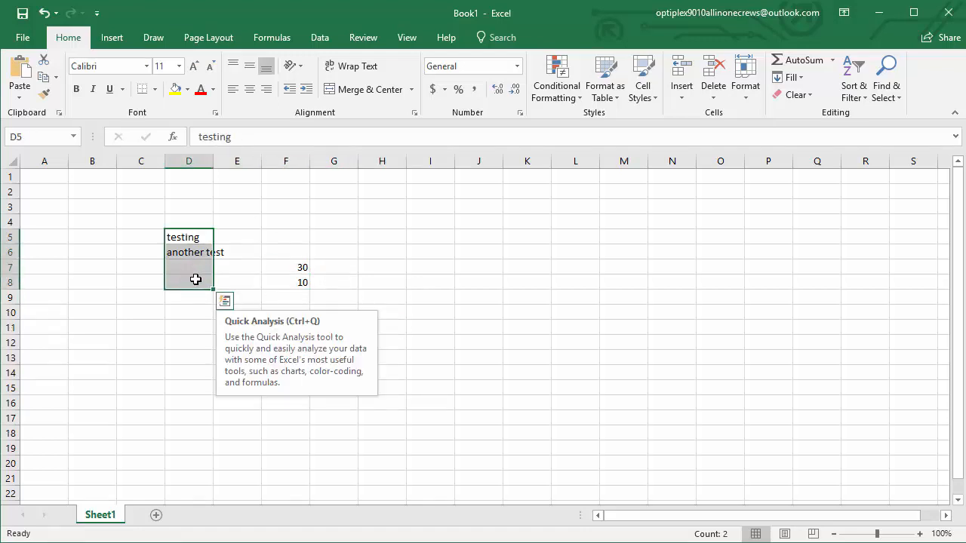
{"action": "key", "text": "Delete"}
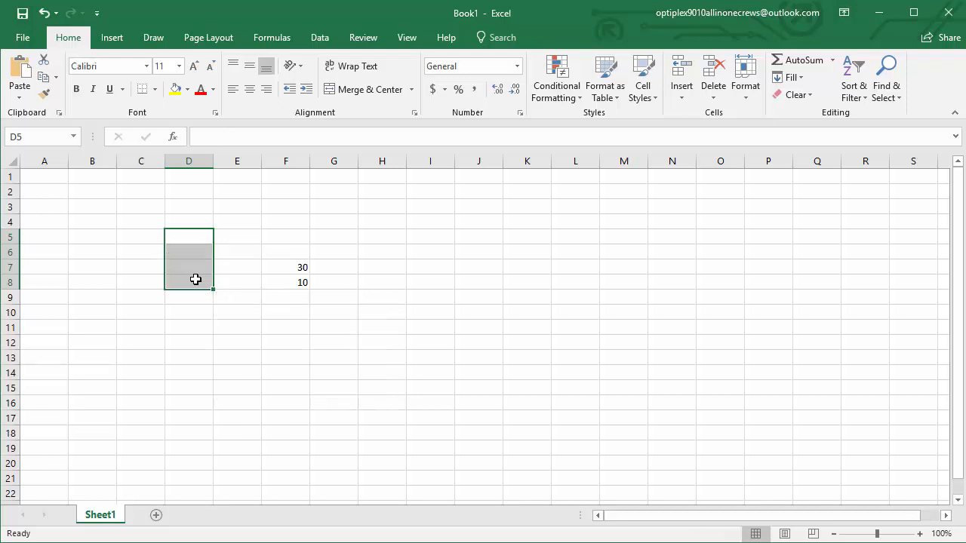
Label the two numbers by entering "Hours worked" in cell E7 and "pay rate" in cell E8
{"action": "key", "text": "Right"}
{"action": "key", "text": "Down"}
{"action": "key", "text": "Down"}
{"action": "type", "text": "Hours"}
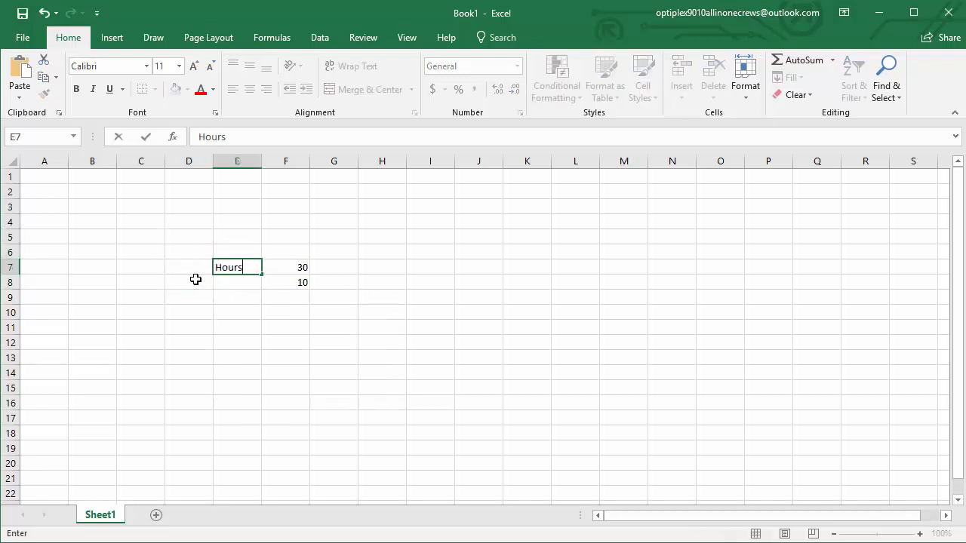
{"action": "type", "text": " worked"}
{"action": "key", "text": "Return"}
{"action": "type", "text": "pay"}
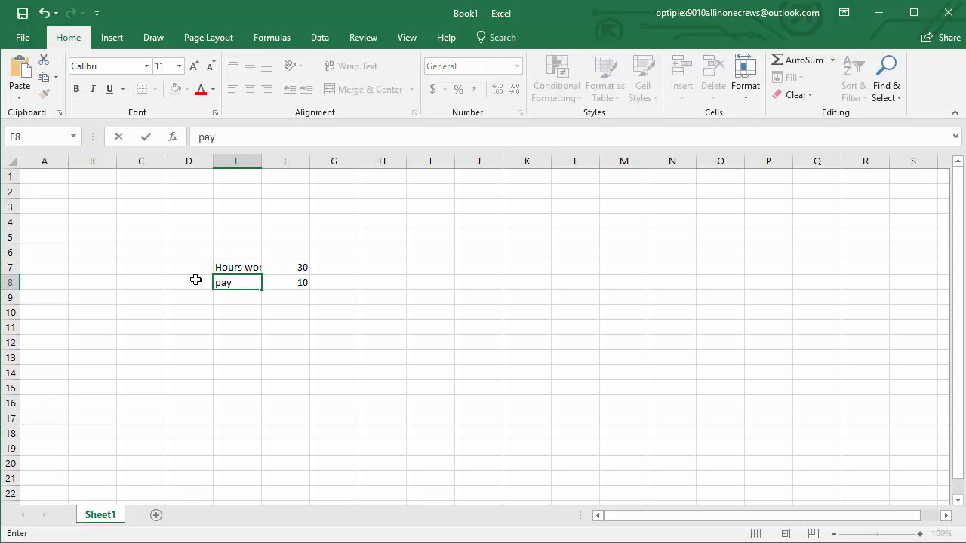
{"action": "type", "text": " rate"}
{"action": "key", "text": "Return"}
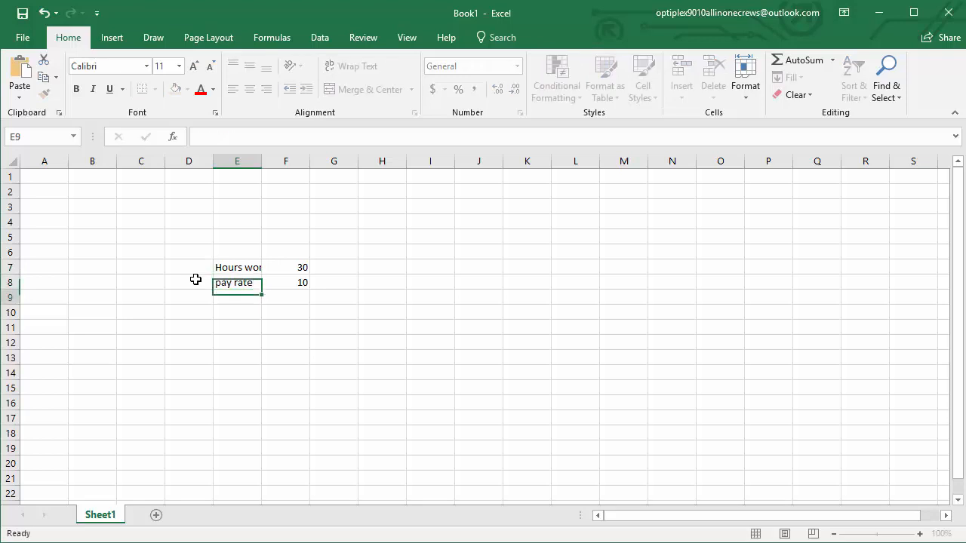
Examine the full contents of the "Hours worked" label cell and the number cells F7 and F8
{"action": "left_click", "coordinate": [237, 269]}
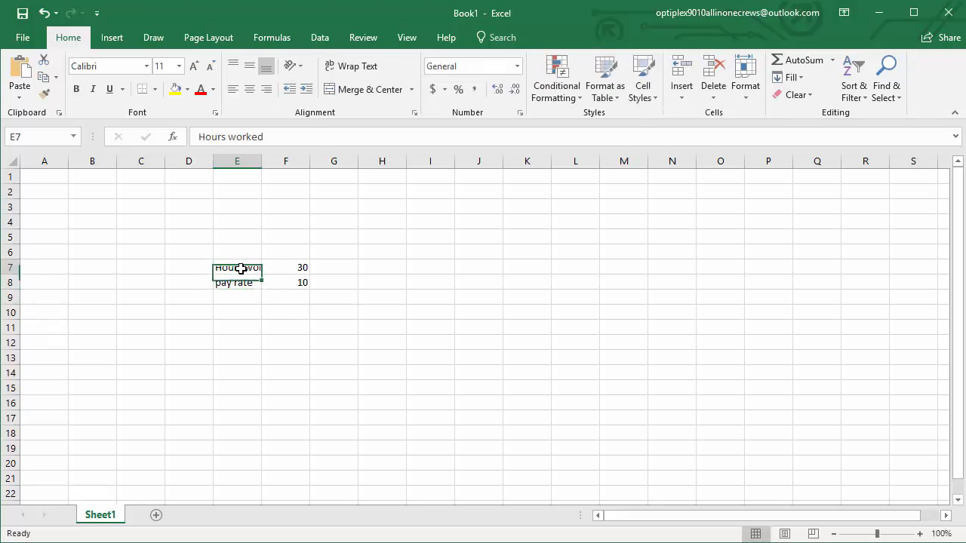
{"action": "left_click", "coordinate": [293, 269]}
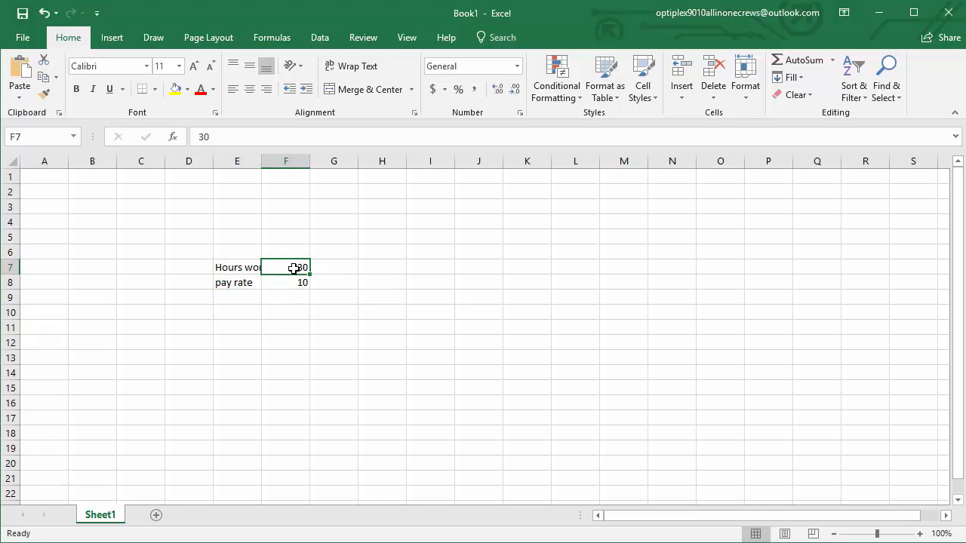
{"action": "left_click", "coordinate": [371, 309]}
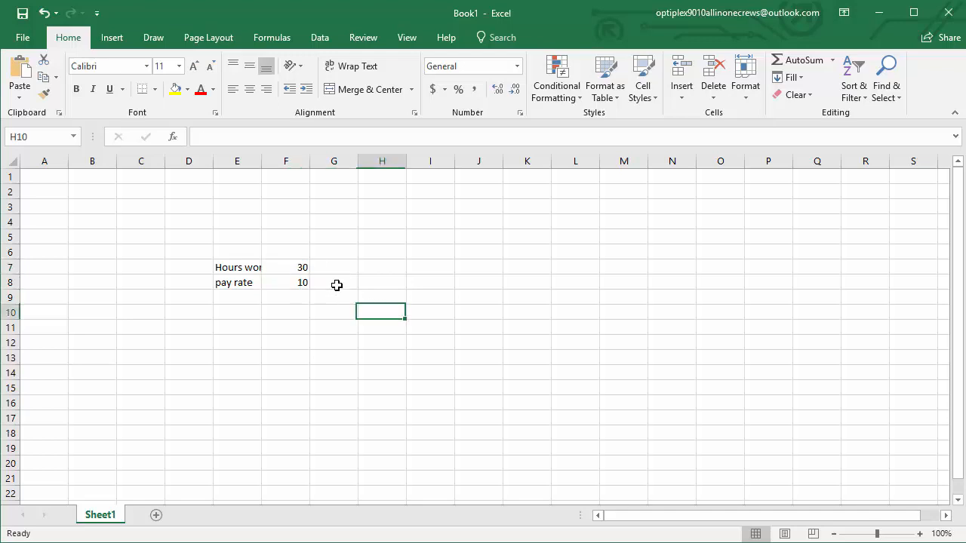
{"action": "left_click", "coordinate": [293, 267]}
{"action": "left_click", "coordinate": [294, 284]}
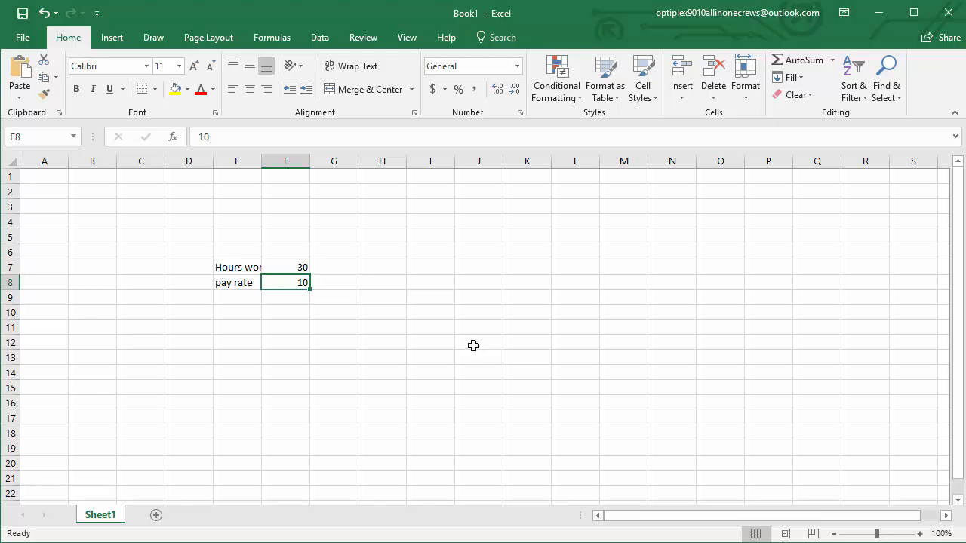
{"action": "left_click", "coordinate": [240, 273]}
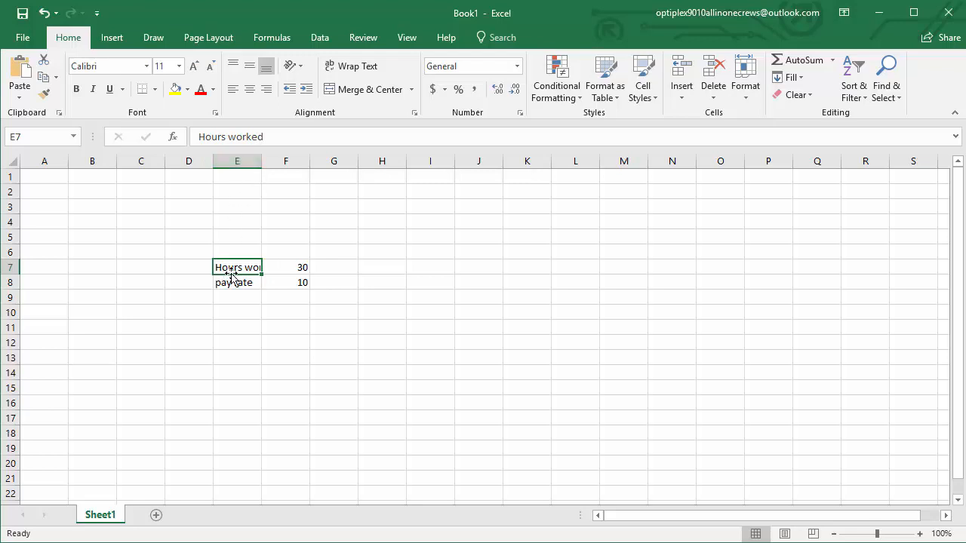
{"action": "left_click", "coordinate": [441, 310]}
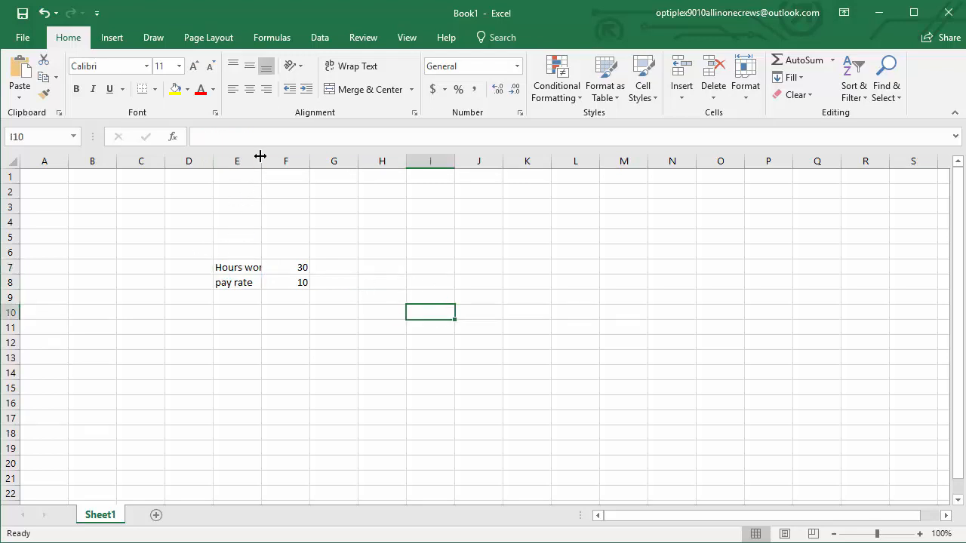
Narrow column E and autofit its width to the longest label
{"action": "mouse_move", "coordinate": [261, 160]}
{"action": "left_mouse_down"}
{"action": "mouse_move", "coordinate": [442, 164]}
{"action": "mouse_move", "coordinate": [244, 169]}
{"action": "mouse_move", "coordinate": [319, 159]}
{"action": "mouse_move", "coordinate": [246, 159]}
{"action": "left_mouse_up"}
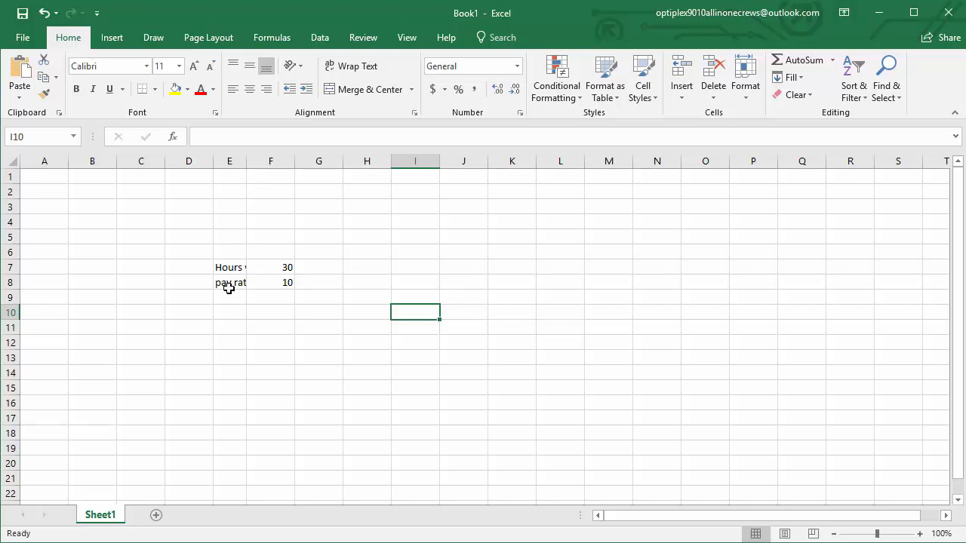
{"action": "double_click", "coordinate": [246, 162]}
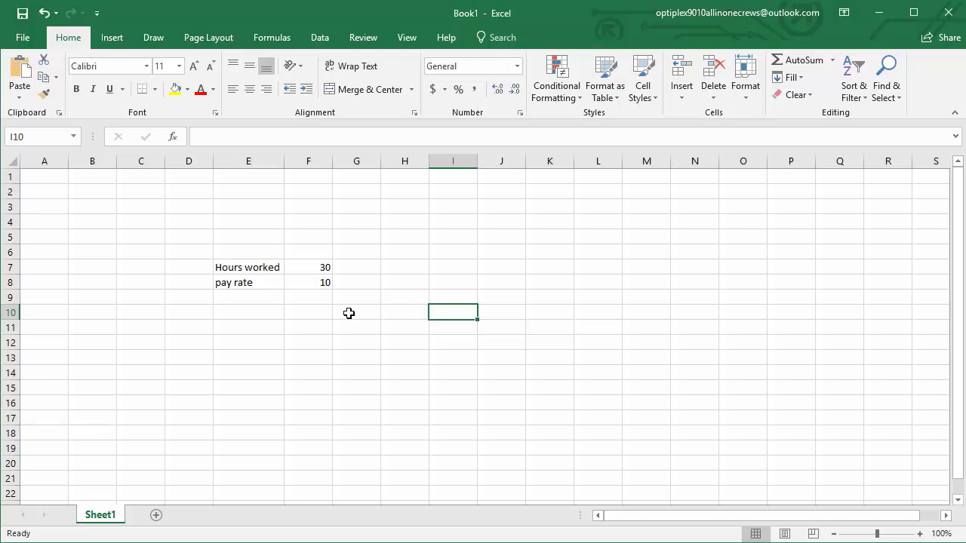
Change the font of the "Hours worked" label in cell E7 to Algerian
{"action": "left_click", "coordinate": [244, 268]}
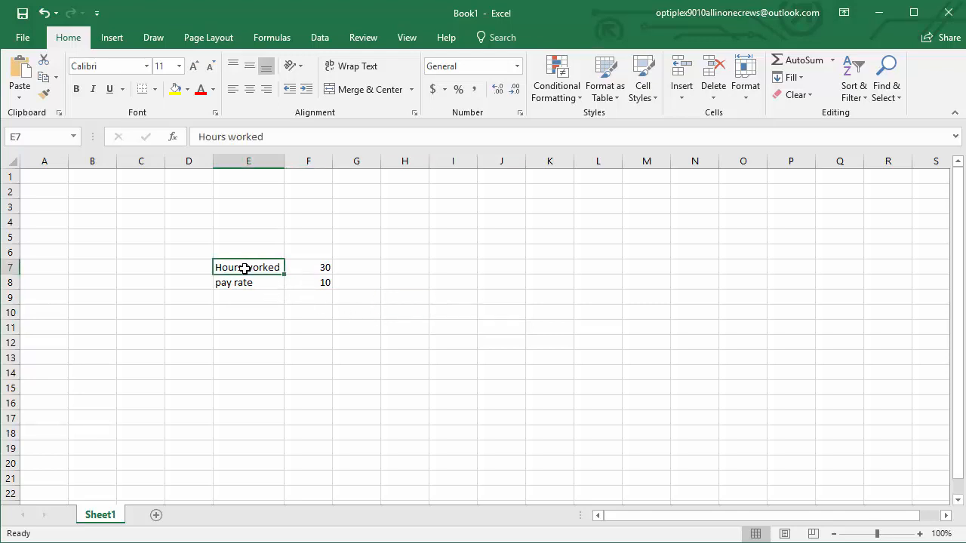
{"action": "left_click", "coordinate": [300, 271]}
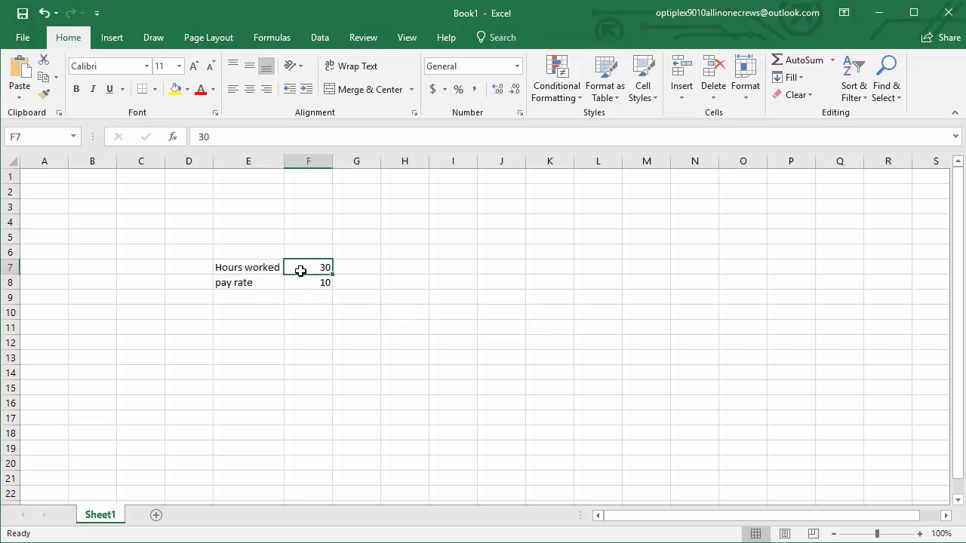
{"action": "left_click", "coordinate": [260, 270]}
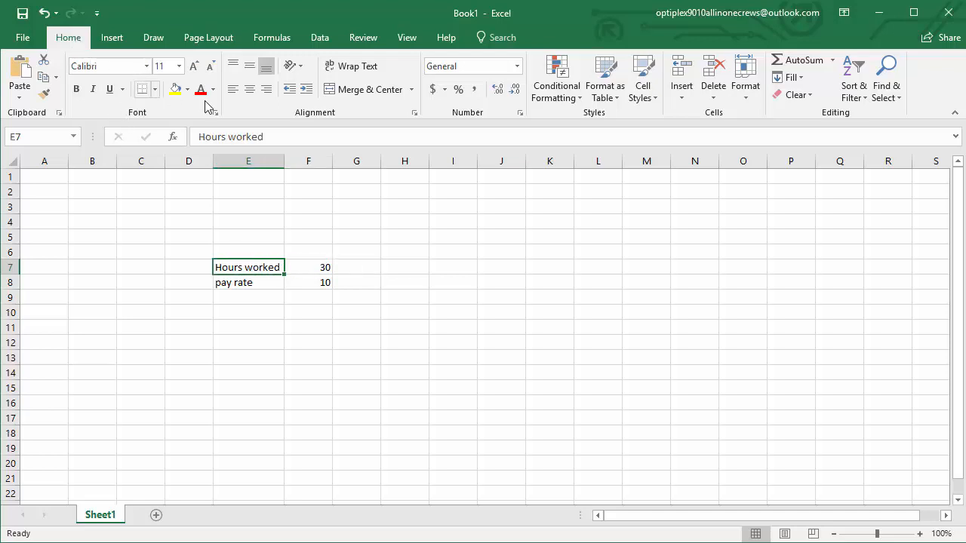
{"action": "left_click", "coordinate": [146, 66]}
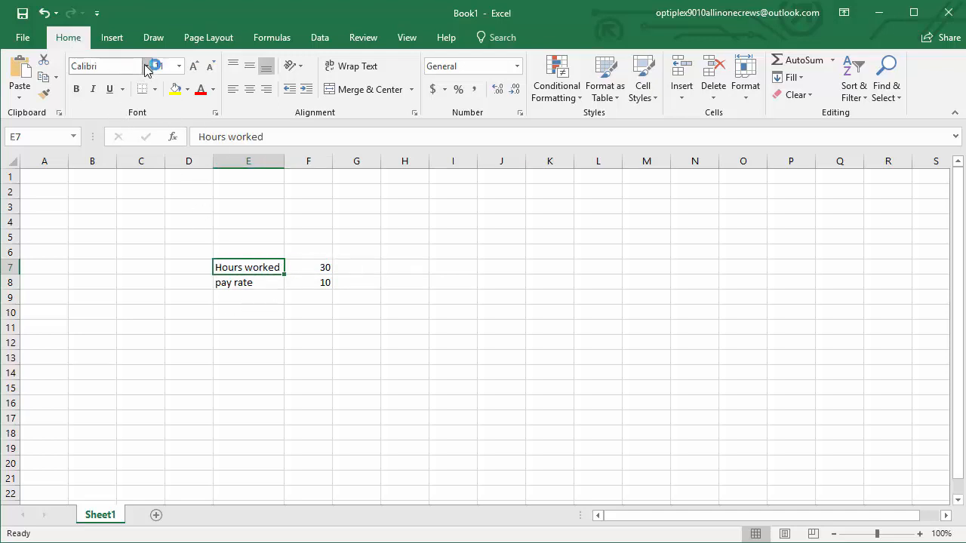
{"action": "left_click", "coordinate": [128, 233]}
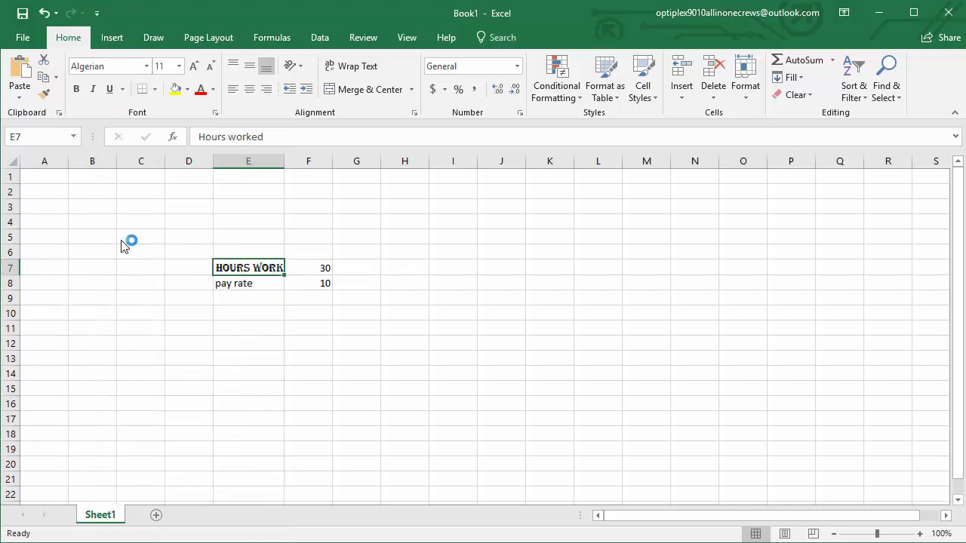
Enlarge the "pay rate" label in cell E8 to font size 18 and color its text standard yellow
{"action": "left_click", "coordinate": [248, 283]}
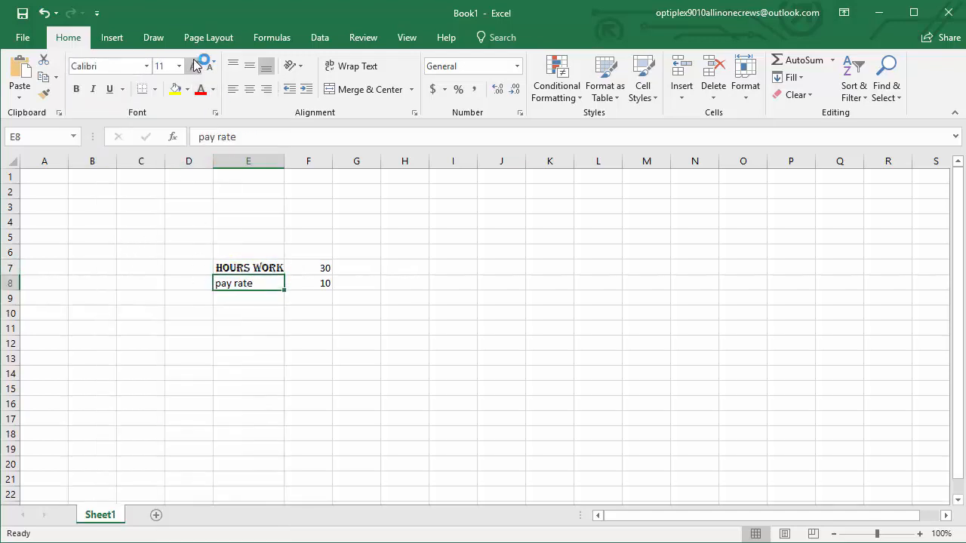
{"action": "left_click", "coordinate": [194, 65]}
{"action": "left_click", "coordinate": [194, 66]}
{"action": "left_click", "coordinate": [194, 66]}
{"action": "left_click", "coordinate": [194, 66]}
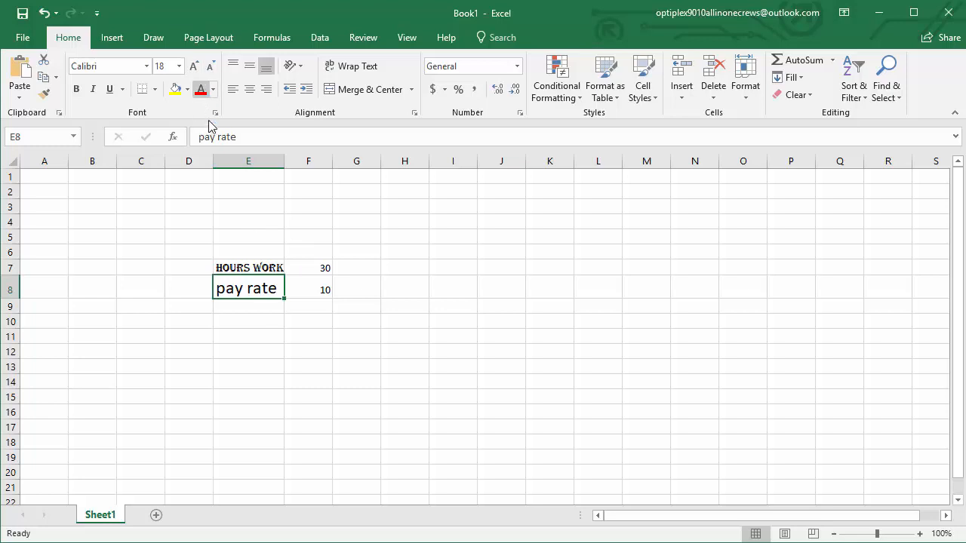
{"action": "left_click", "coordinate": [213, 89]}
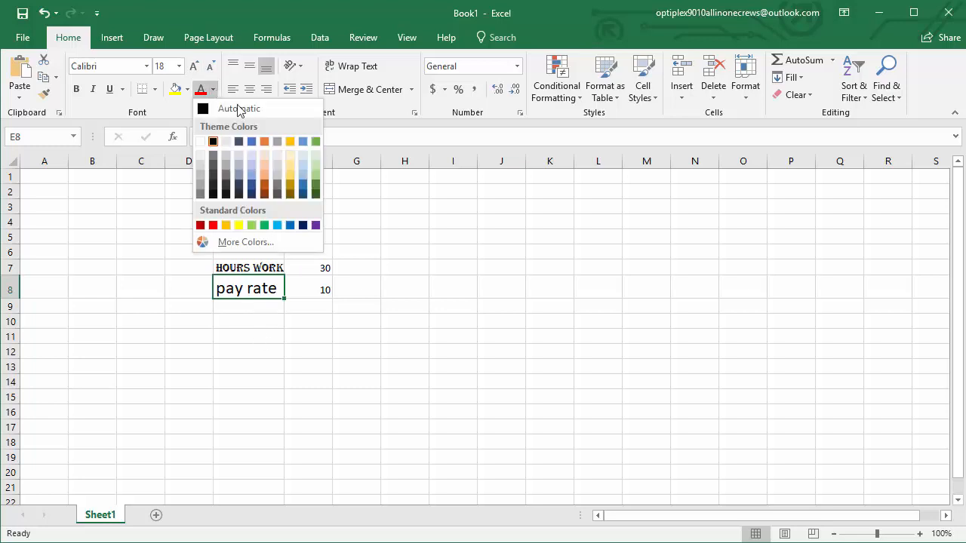
{"action": "left_click", "coordinate": [238, 225]}
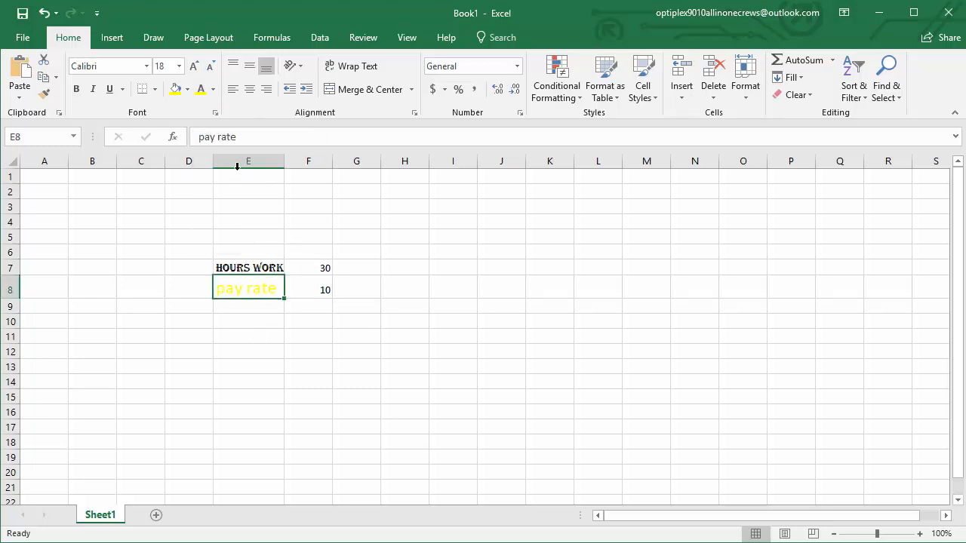
Fill the "Hours worked" cell E7 with the standard light green color
{"action": "left_click", "coordinate": [245, 267]}
{"action": "left_click", "coordinate": [188, 89]}
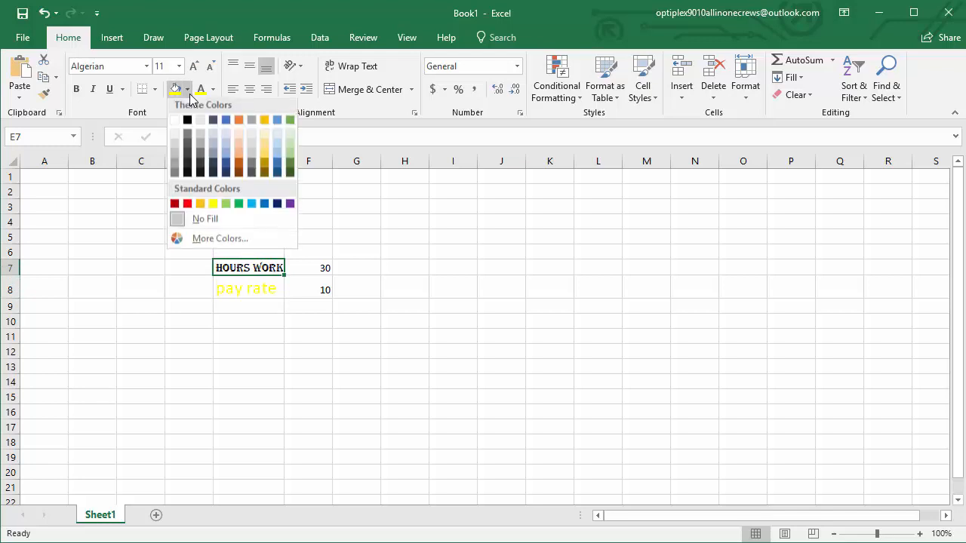
{"action": "left_click", "coordinate": [226, 208]}
{"action": "left_click", "coordinate": [449, 353]}
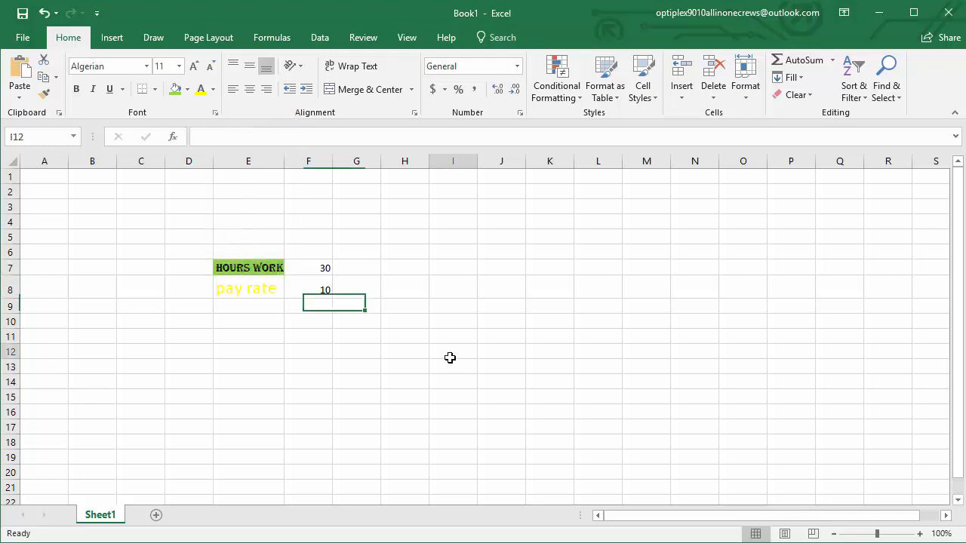
Autofit the width of column E to its longest label
{"action": "double_click", "coordinate": [286, 166]}
{"action": "left_click_drag", "start_coordinate": [265, 273], "coordinate": [270, 285]}
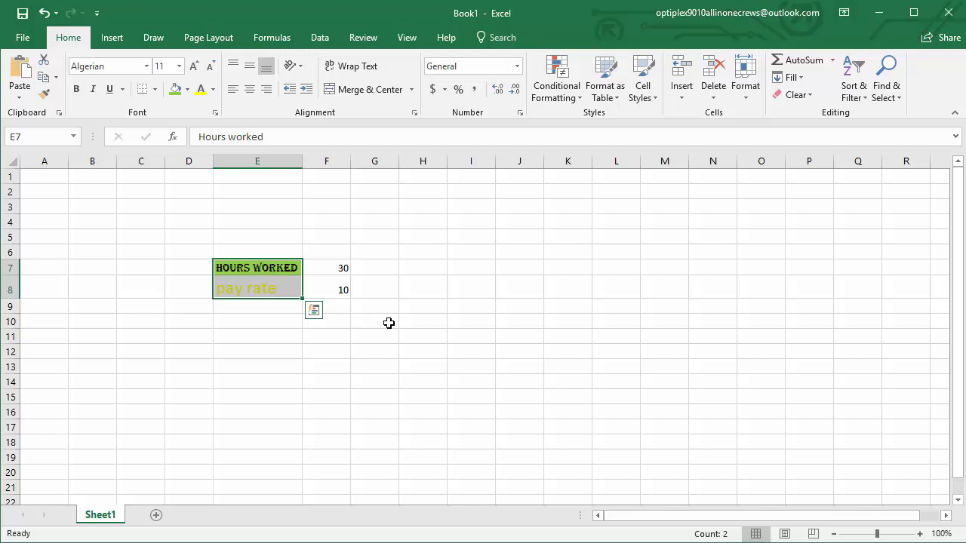
{"action": "left_click", "coordinate": [388, 323]}
Change the text color of the "pay rate" label in cell E8 to standard blue
{"action": "left_click", "coordinate": [261, 303]}
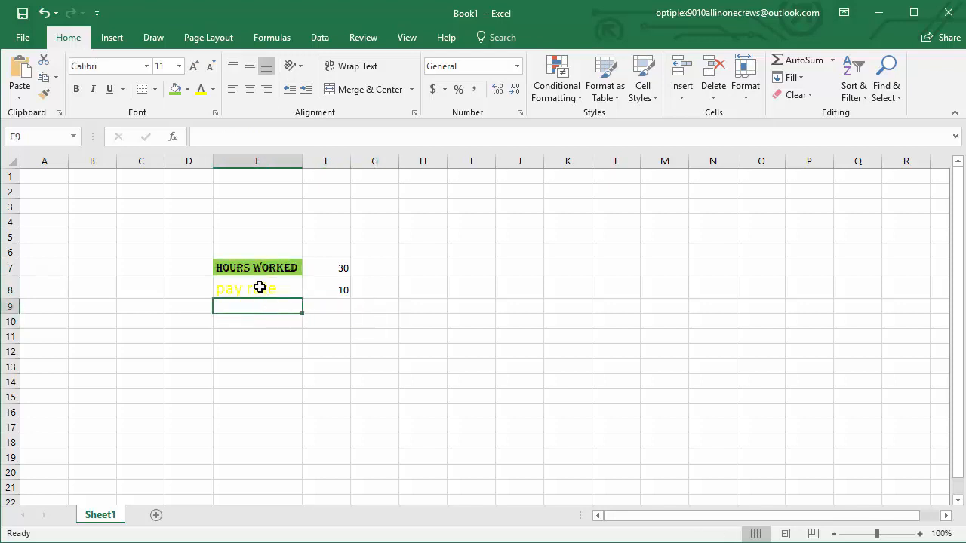
{"action": "left_click", "coordinate": [259, 285]}
{"action": "left_click", "coordinate": [212, 89]}
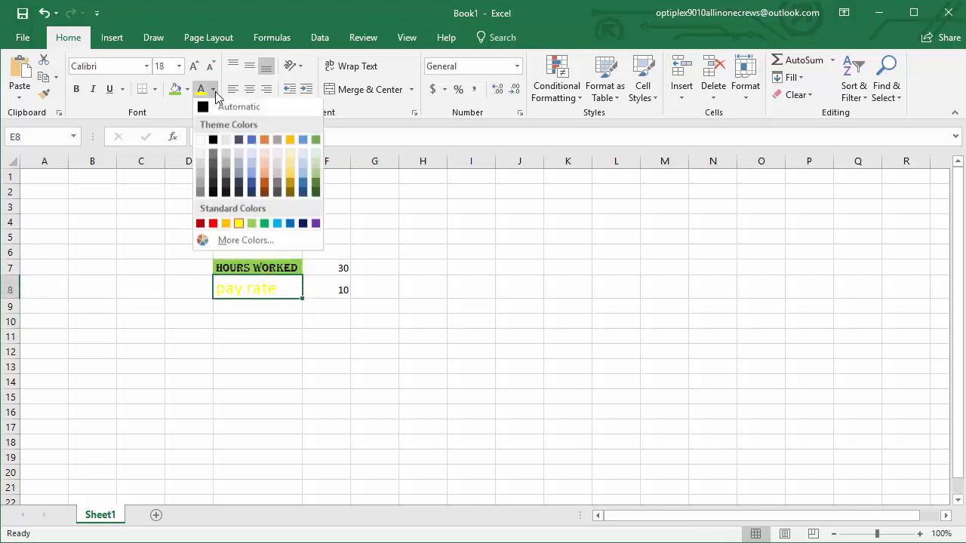
{"action": "left_click", "coordinate": [290, 225]}
{"action": "left_click", "coordinate": [362, 339]}
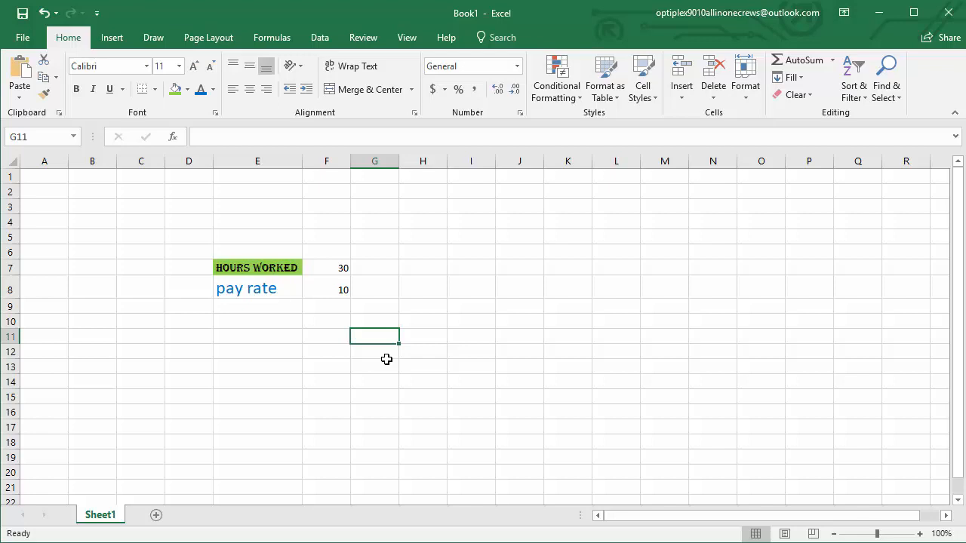
Enter the label "Pay Due" in cell E10 and the value 300 beside it in cell F10
{"action": "left_click", "coordinate": [329, 268]}
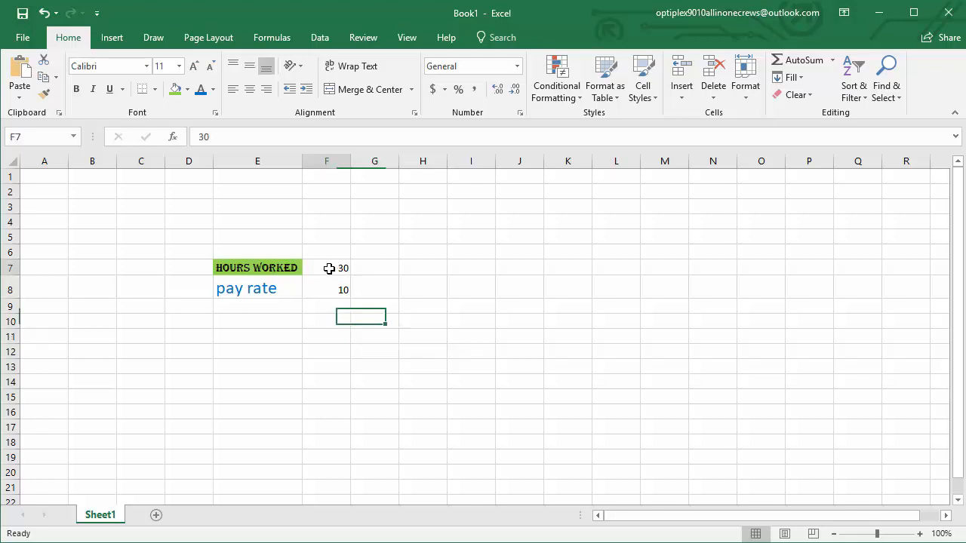
{"action": "left_click", "coordinate": [330, 296]}
{"action": "left_click", "coordinate": [263, 323]}
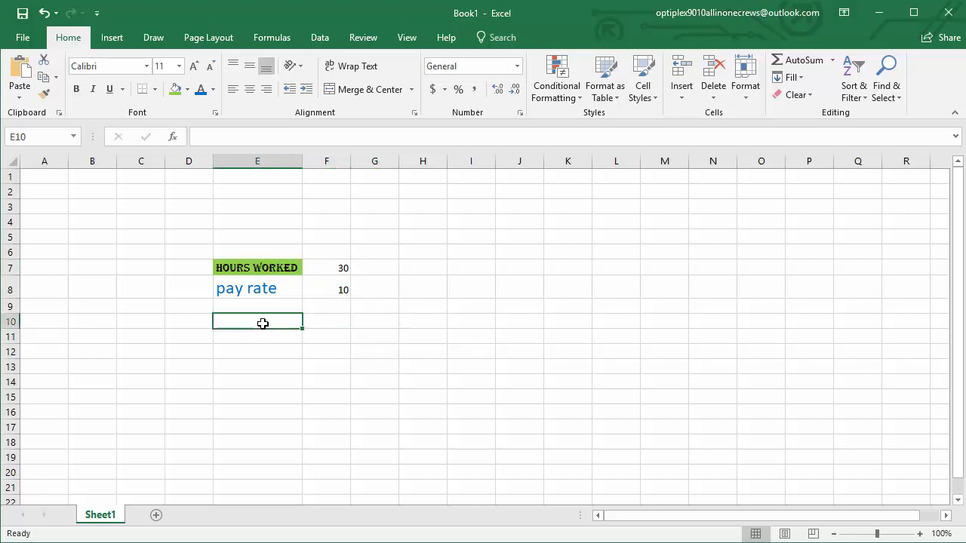
{"action": "type", "text": "Pay"}
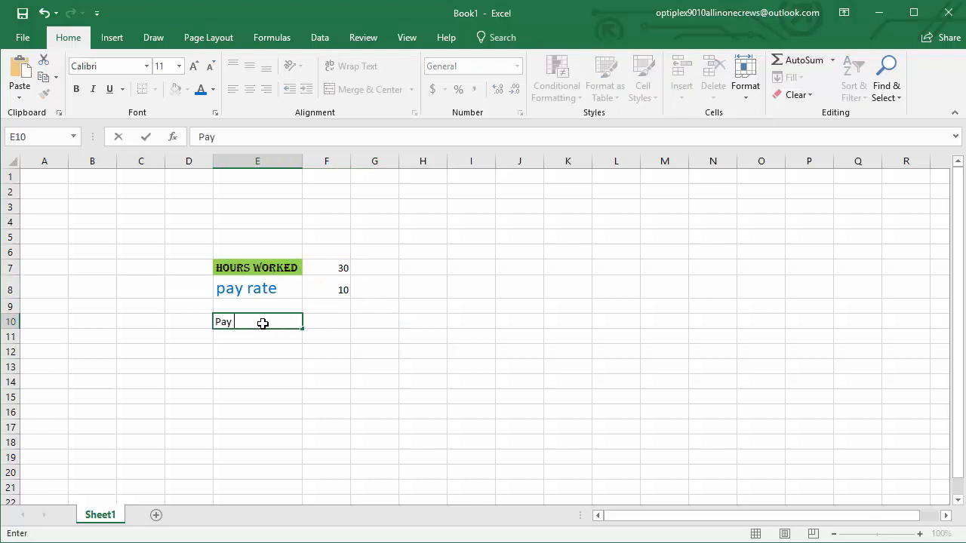
{"action": "type", "text": " Due"}
{"action": "key", "text": "Return"}
{"action": "key", "text": "Up"}
{"action": "key", "text": "Right"}
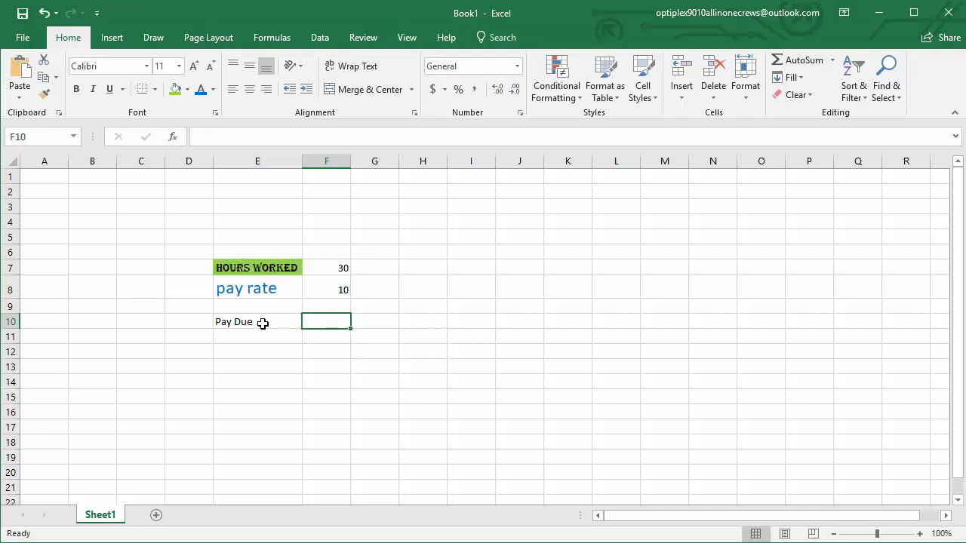
{"action": "type", "text": "300"}
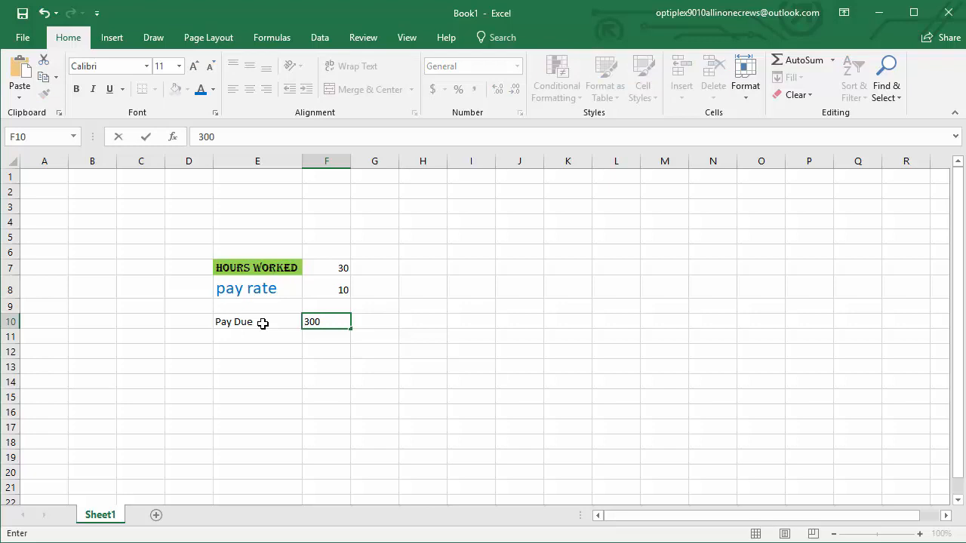
{"action": "key", "text": "Return"}
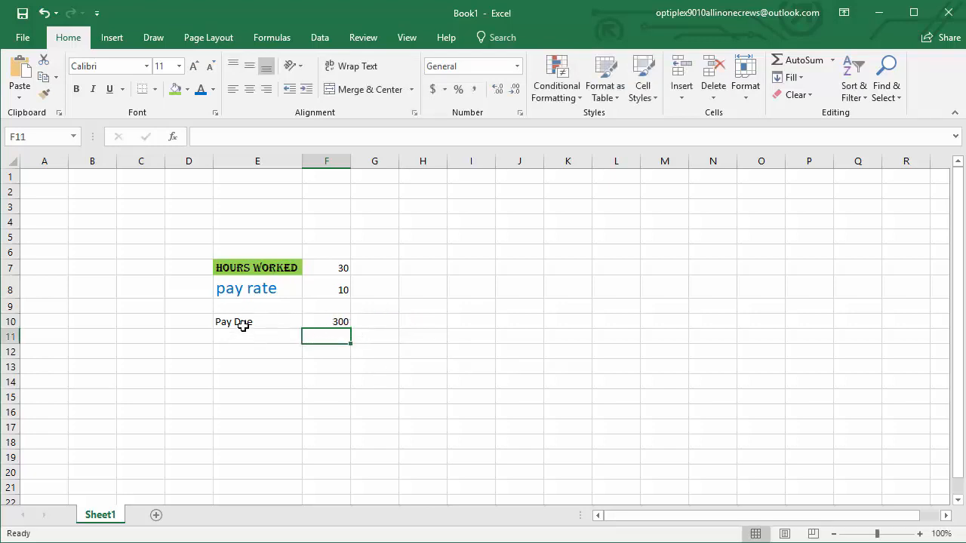
Set the labels in cells E7 to E10 to font size 12 and the Calibri font
{"action": "left_click", "coordinate": [250, 288]}
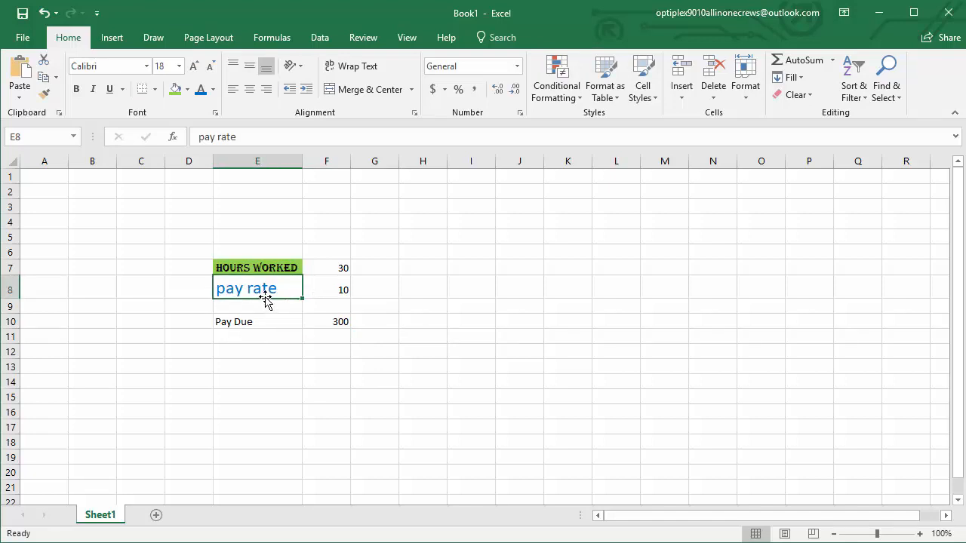
{"action": "left_click", "coordinate": [254, 264]}
{"action": "left_click", "coordinate": [243, 319], "text": "shift"}
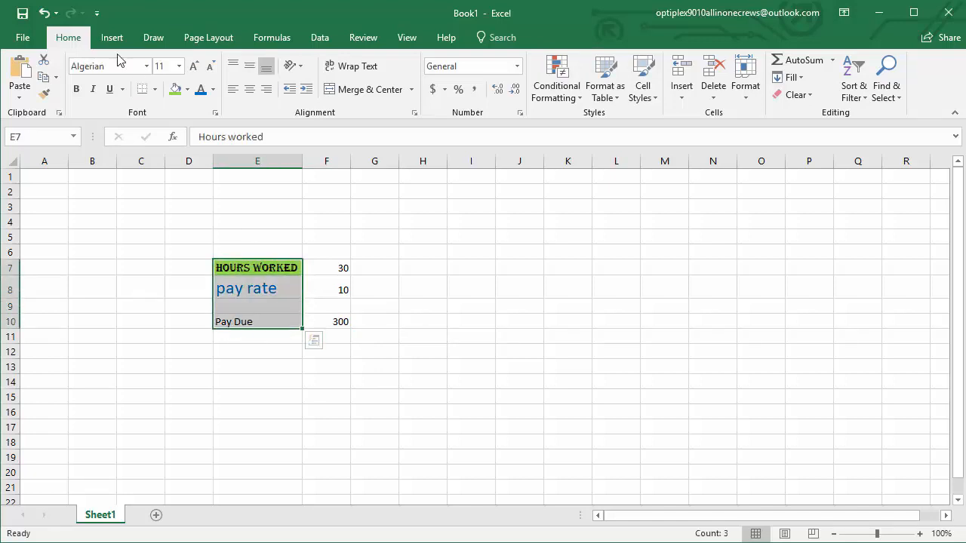
{"action": "left_click", "coordinate": [179, 65]}
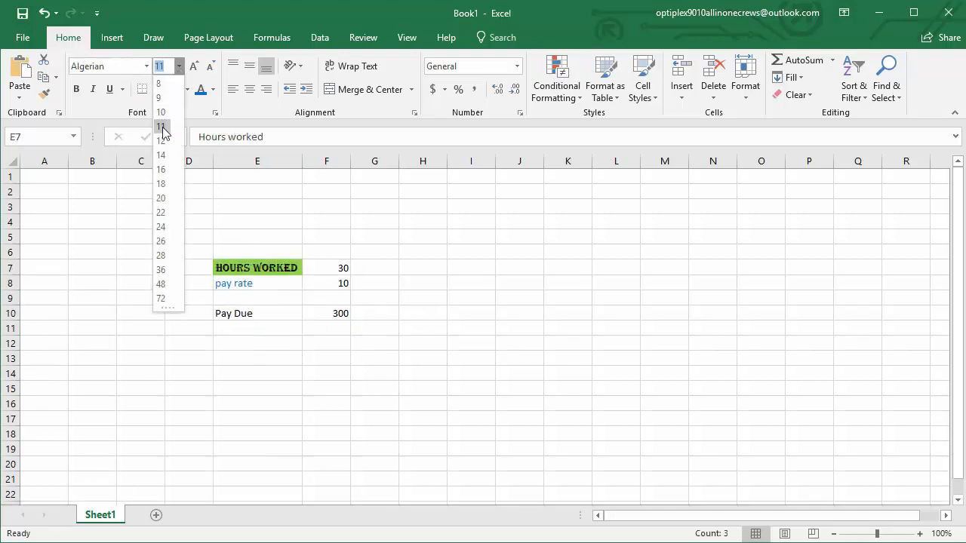
{"action": "left_click", "coordinate": [161, 141]}
{"action": "left_click", "coordinate": [146, 66]}
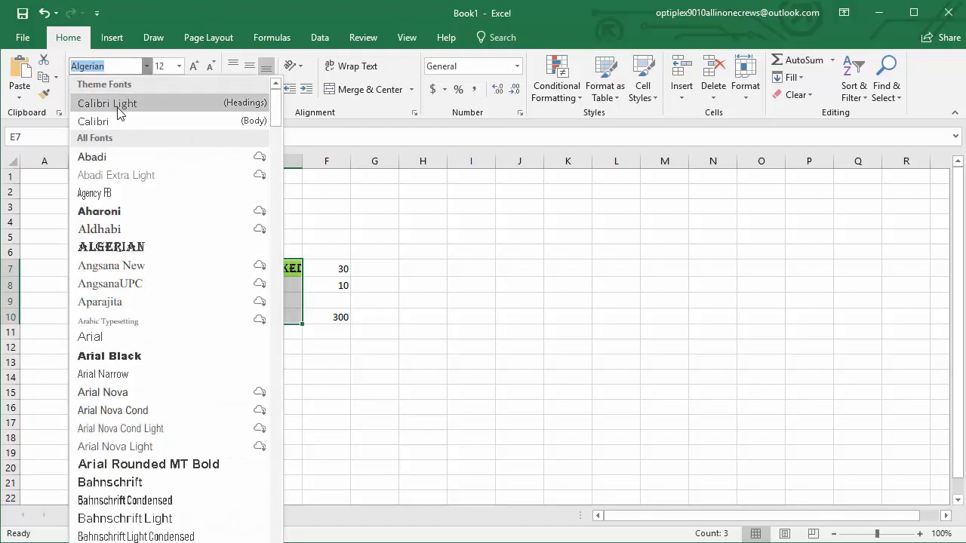
{"action": "left_click", "coordinate": [113, 121]}
Color the text of the labels in E7 to E10 with the blue theme color
{"action": "left_click", "coordinate": [214, 90]}
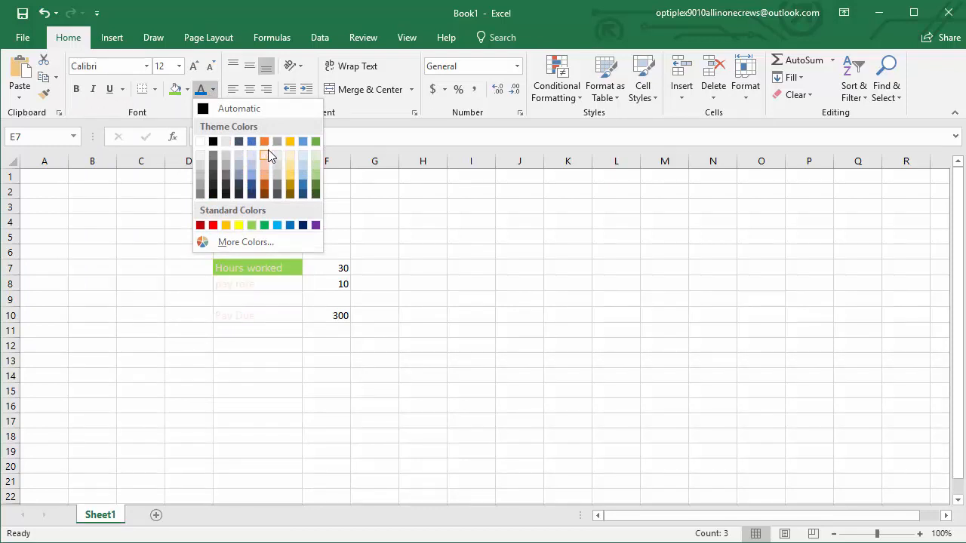
{"action": "left_click", "coordinate": [254, 144]}
{"action": "left_click", "coordinate": [259, 387]}
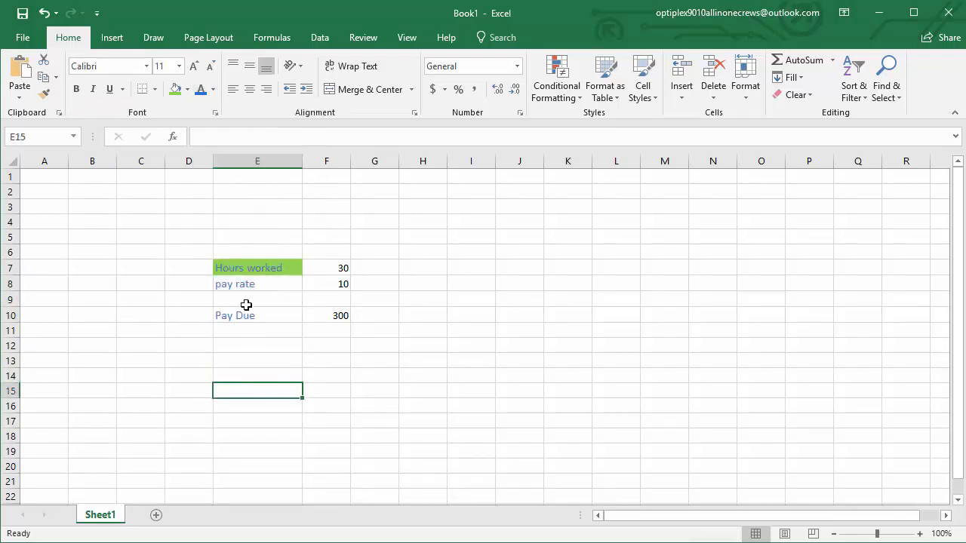
Remove the fill color from cells E7 to E10
{"action": "left_click_drag", "start_coordinate": [257, 270], "coordinate": [254, 315]}
{"action": "left_click", "coordinate": [187, 89]}
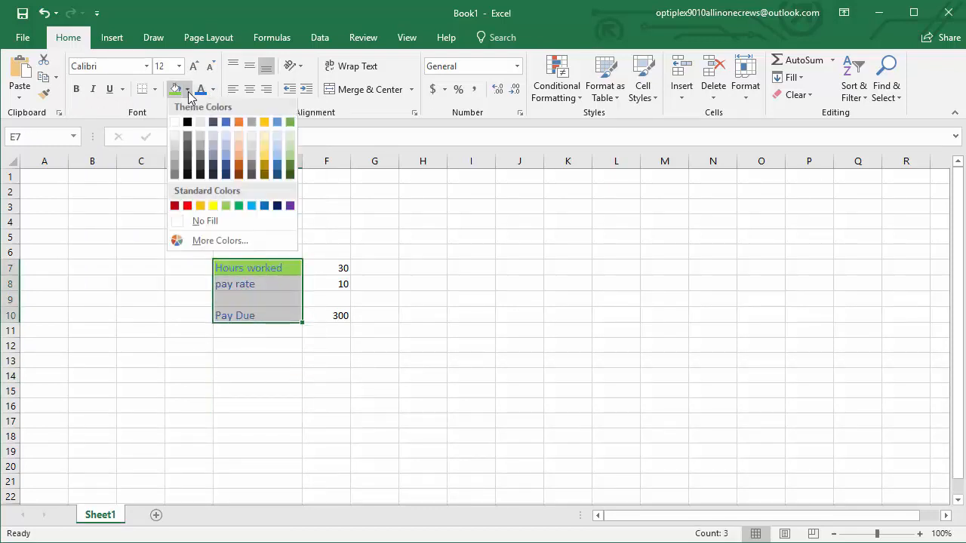
{"action": "left_click", "coordinate": [205, 223]}
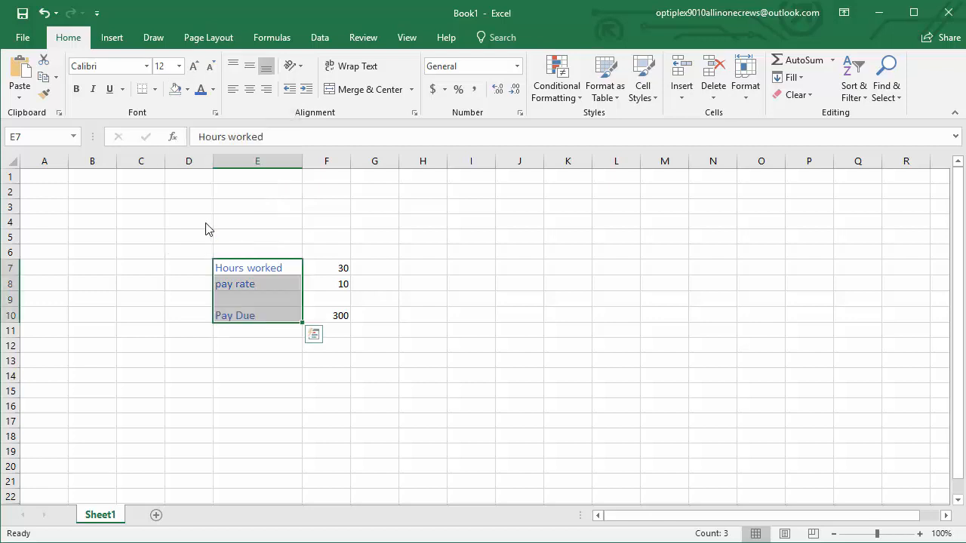
{"action": "left_click", "coordinate": [360, 417]}
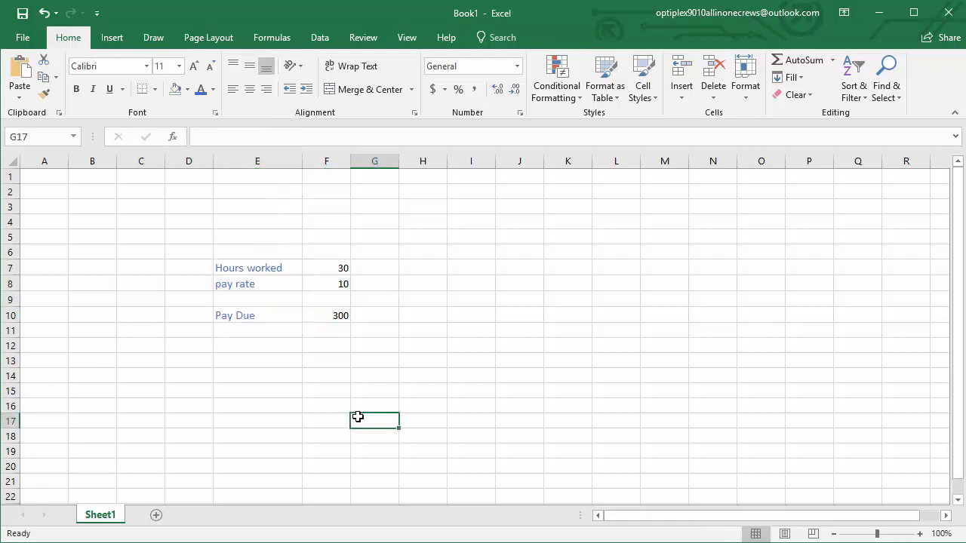
{"action": "left_click", "coordinate": [434, 390]}
{"action": "left_click_drag", "start_coordinate": [240, 269], "coordinate": [334, 313]}
{"action": "left_click", "coordinate": [473, 405]}
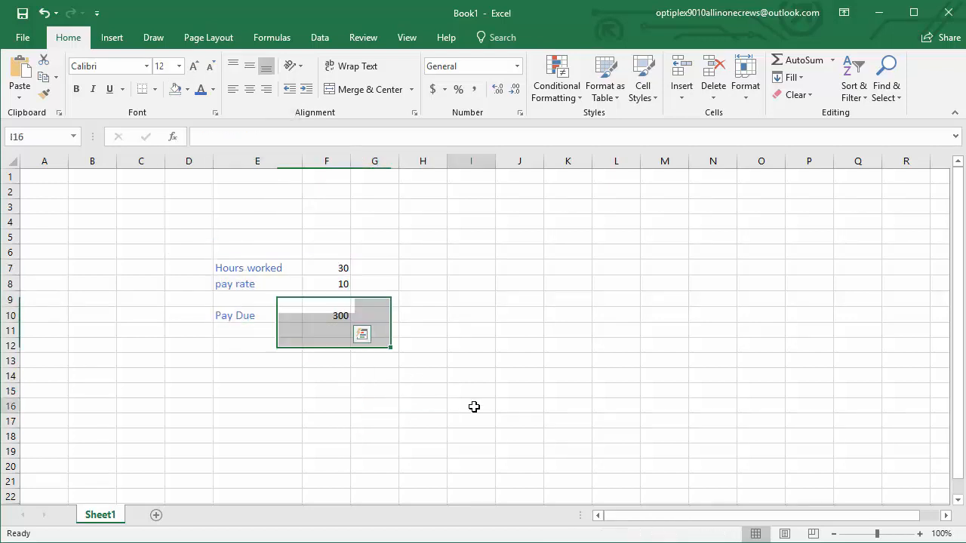
Apply the dollar accounting number format to the pay due amount in F10 and the pay rate in F8
{"action": "left_click", "coordinate": [336, 315]}
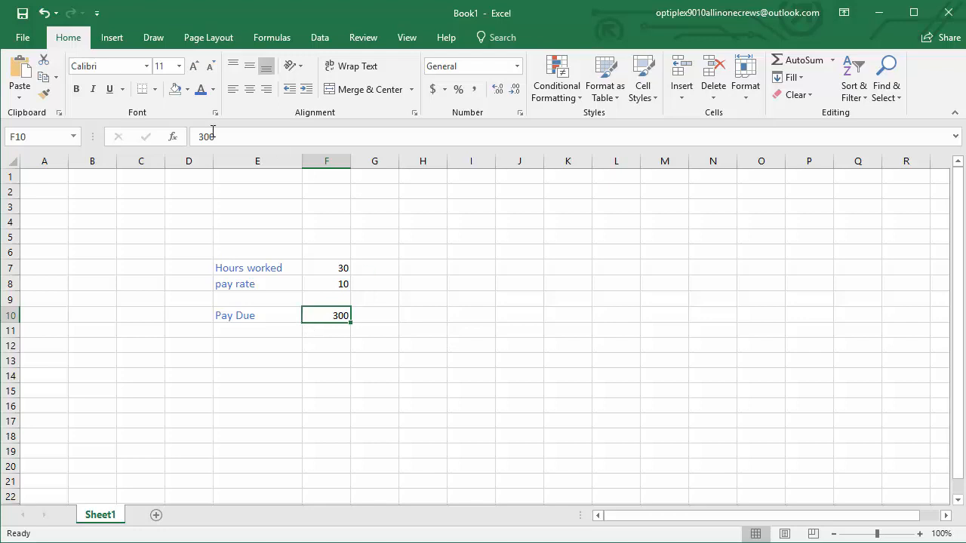
{"action": "left_click", "coordinate": [432, 89]}
{"action": "left_click", "coordinate": [332, 263]}
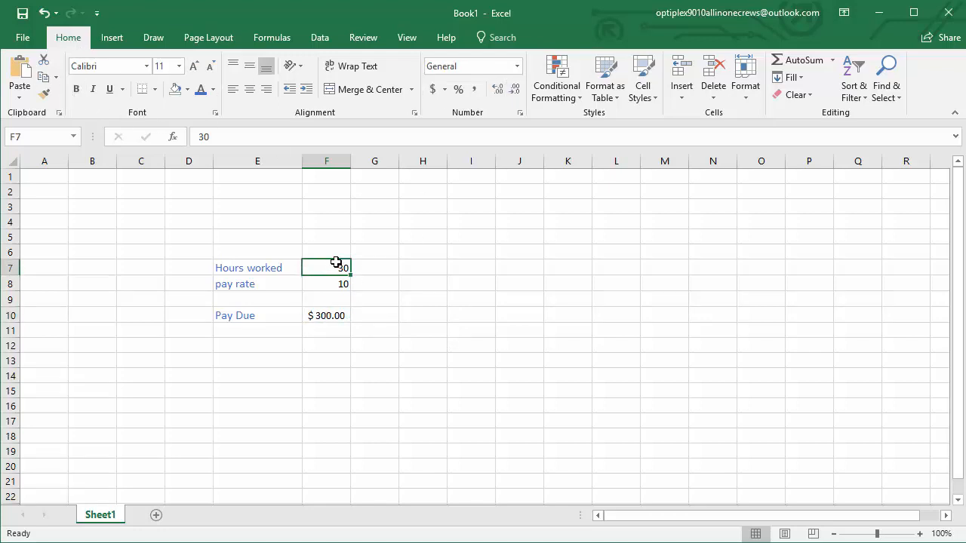
{"action": "left_click", "coordinate": [332, 285]}
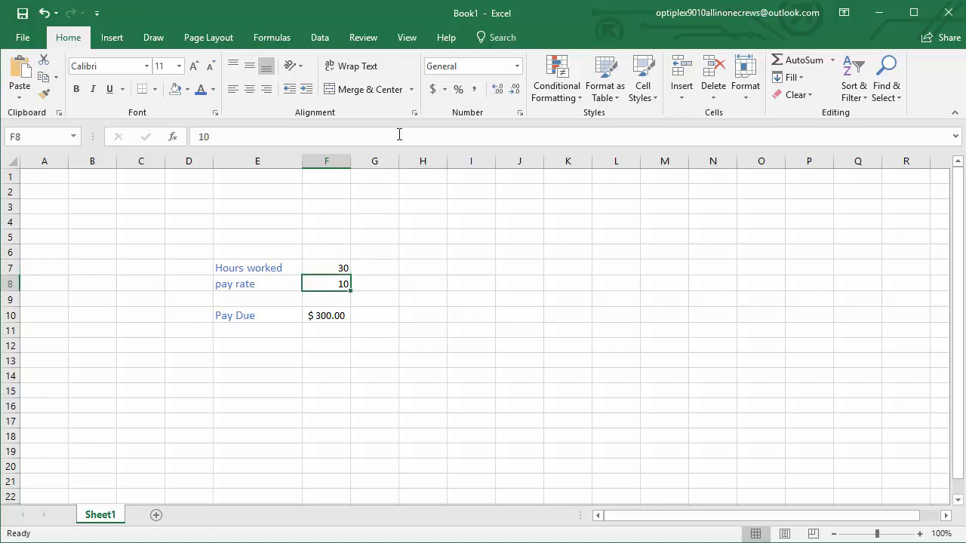
{"action": "left_click", "coordinate": [433, 89]}
{"action": "left_click", "coordinate": [482, 267]}
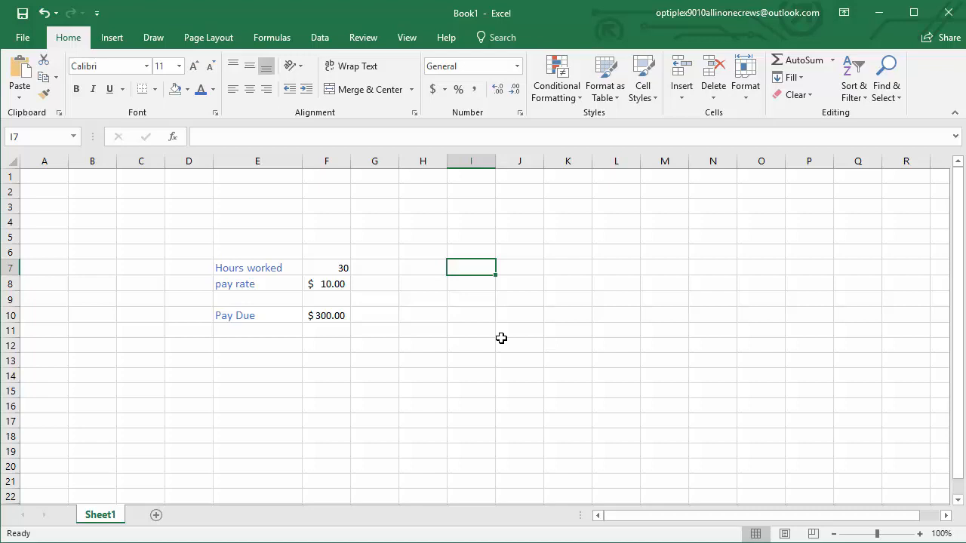
{"action": "left_click", "coordinate": [332, 270]}
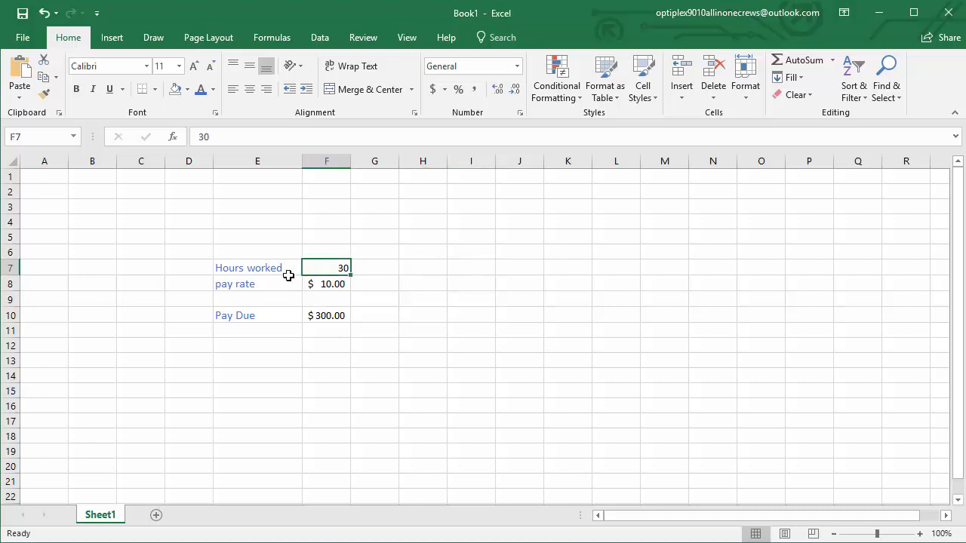
{"action": "left_click", "coordinate": [266, 271]}
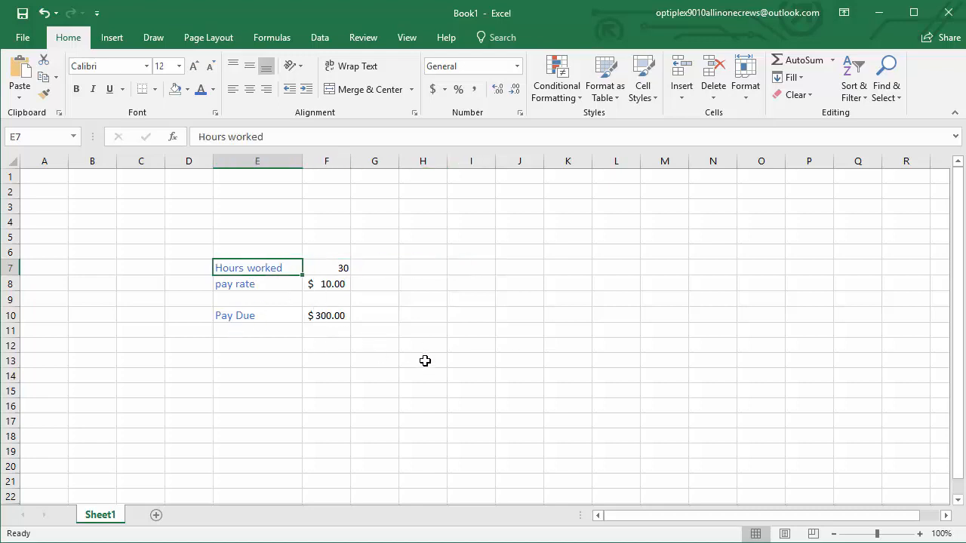
{"action": "left_click", "coordinate": [317, 314]}
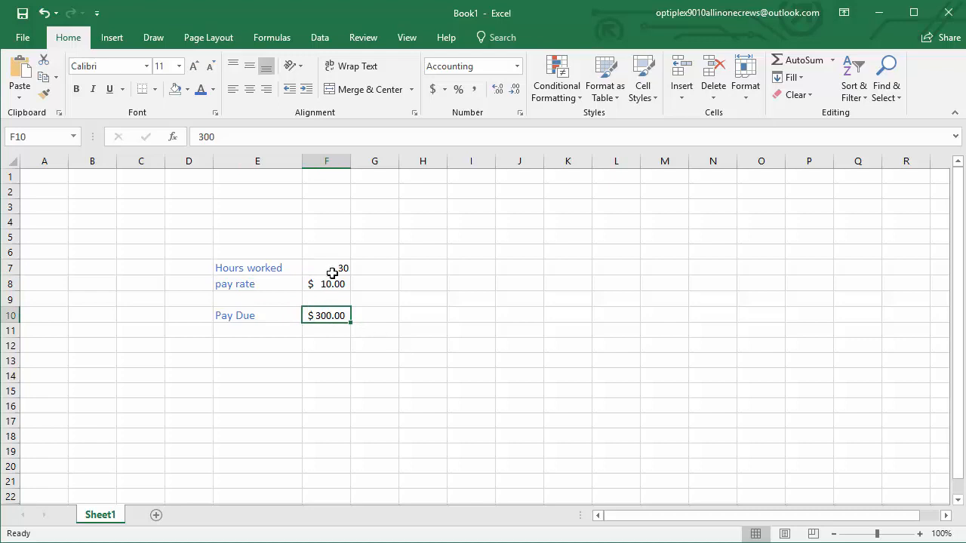
{"action": "left_click_drag", "start_coordinate": [332, 271], "coordinate": [322, 318]}
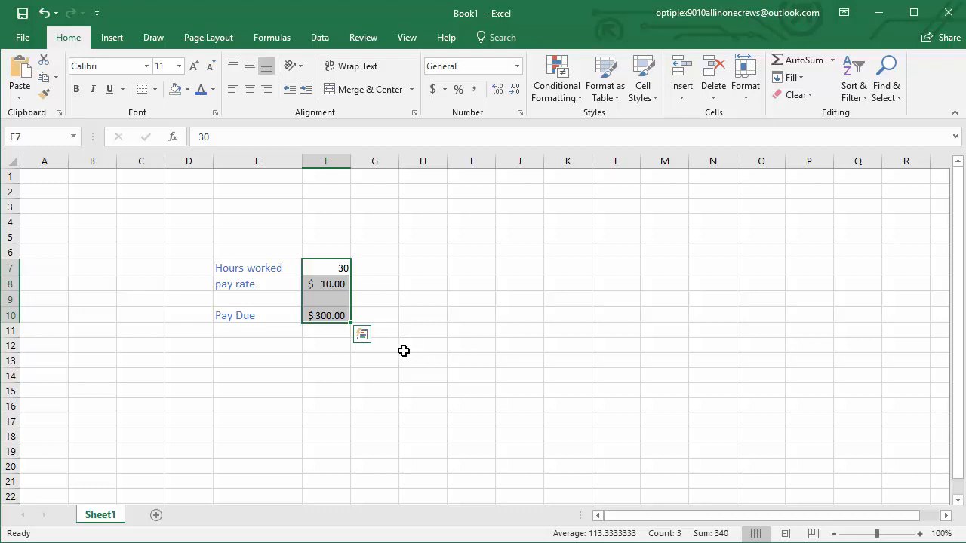
Enter the sample values 17.25 in cell I7 and 11.25 in cell I8
{"action": "left_click", "coordinate": [476, 267]}
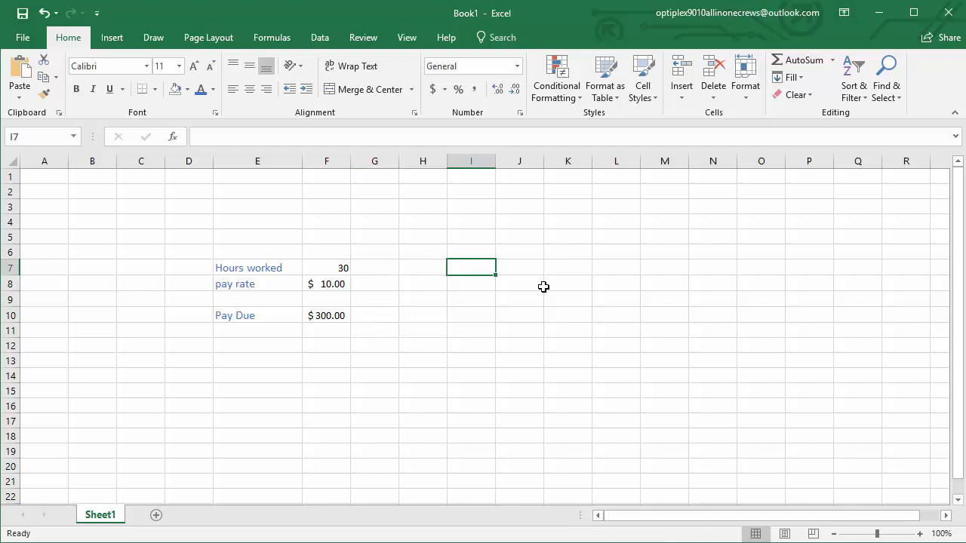
{"action": "type", "text": "17.25"}
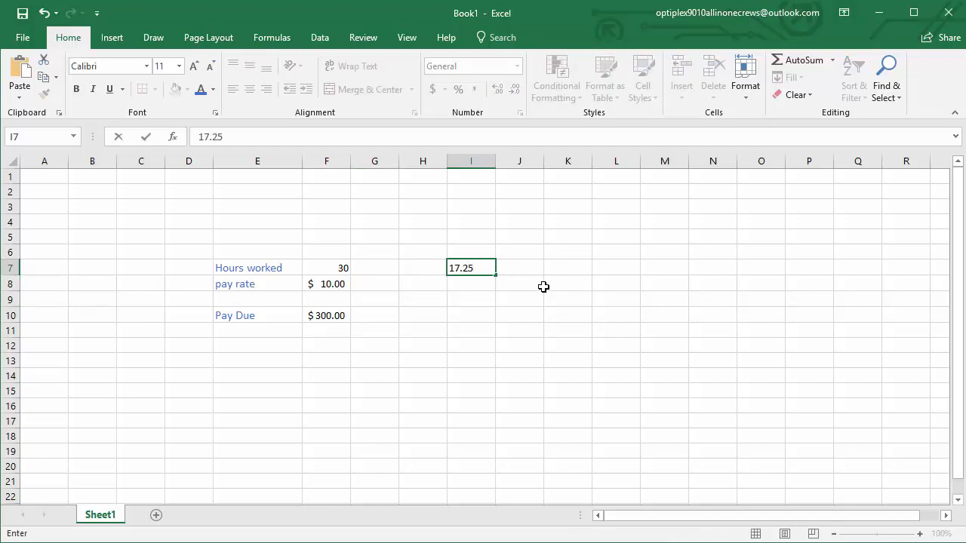
{"action": "key", "text": "Return"}
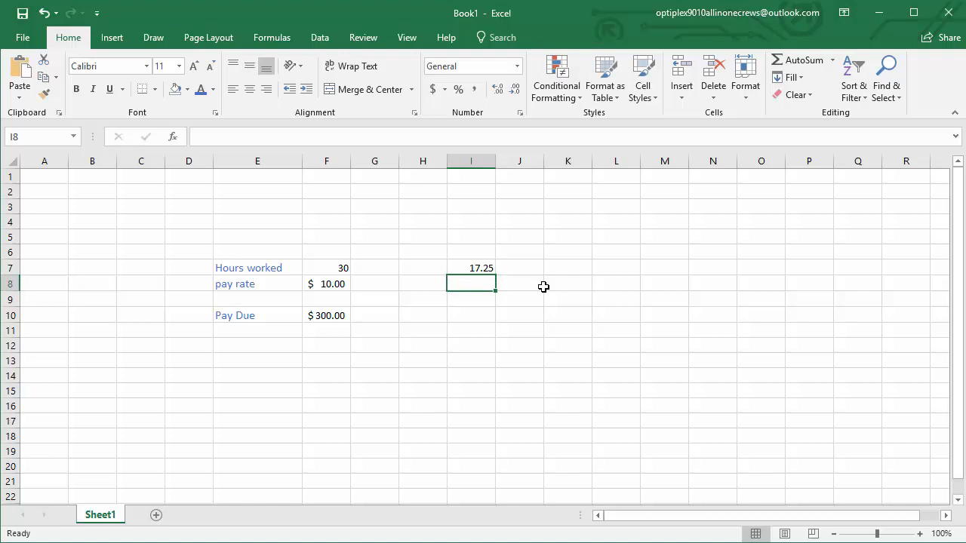
{"action": "type", "text": "11"}
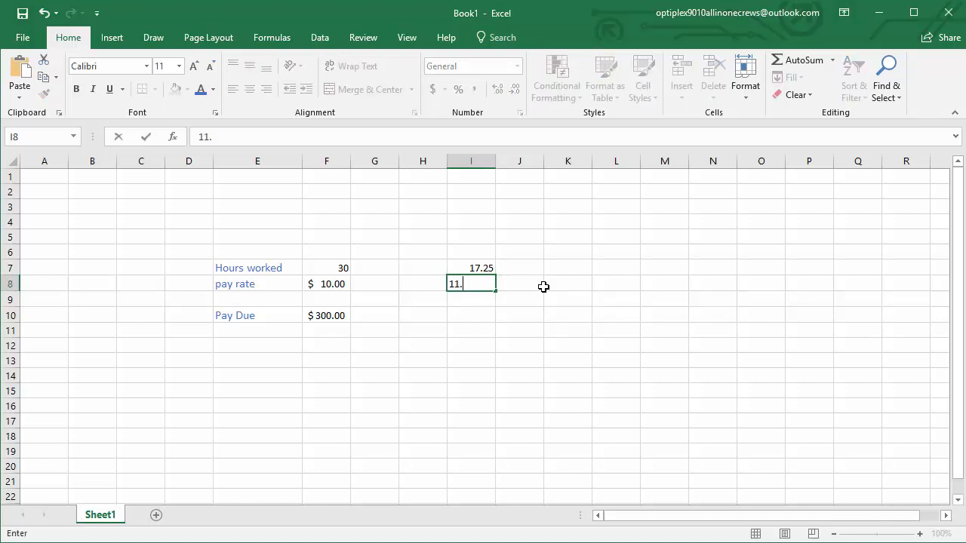
{"action": "type", "text": ".25"}
{"action": "key", "text": "Return"}
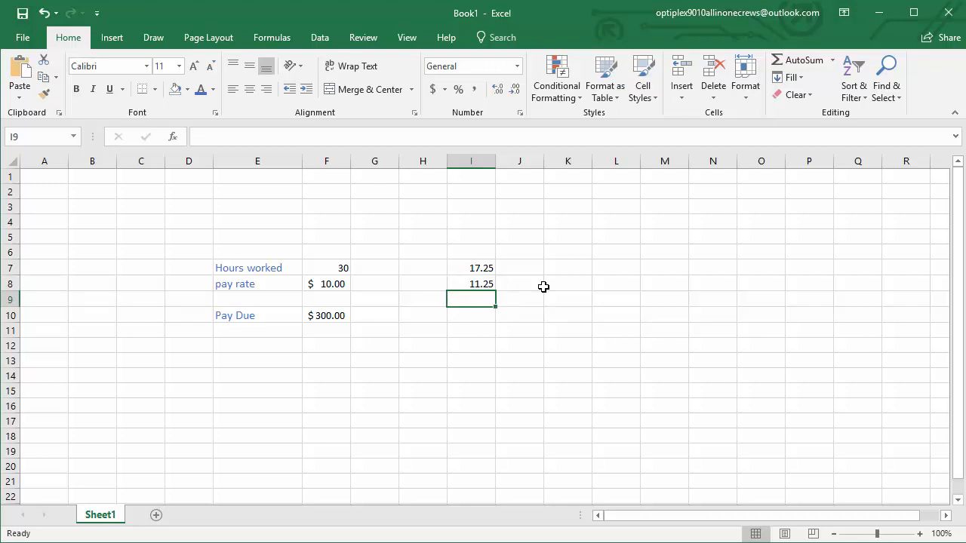
Try the placeholder ????? in cell I10 and clear it again
{"action": "key", "text": "Down"}
{"action": "type", "text": "?????"}
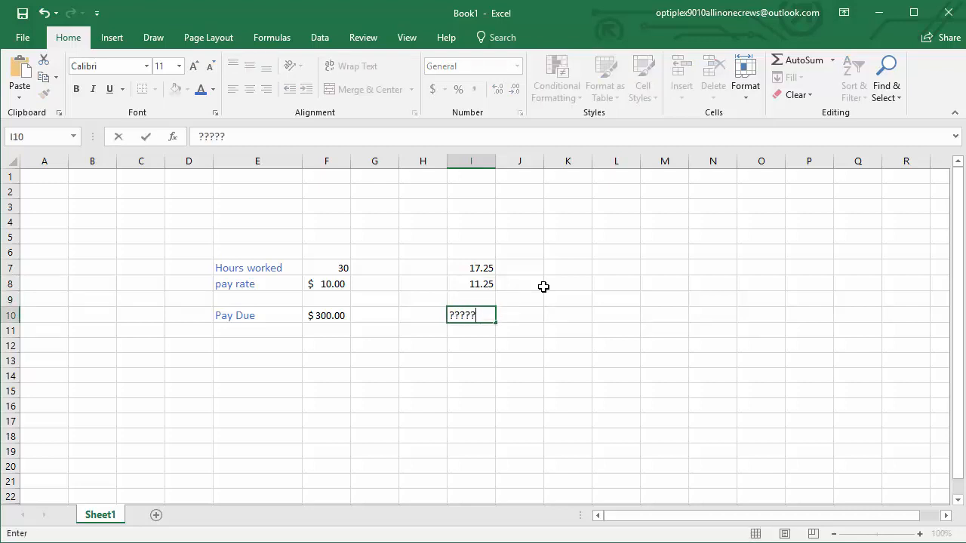
{"action": "key", "text": "Return"}
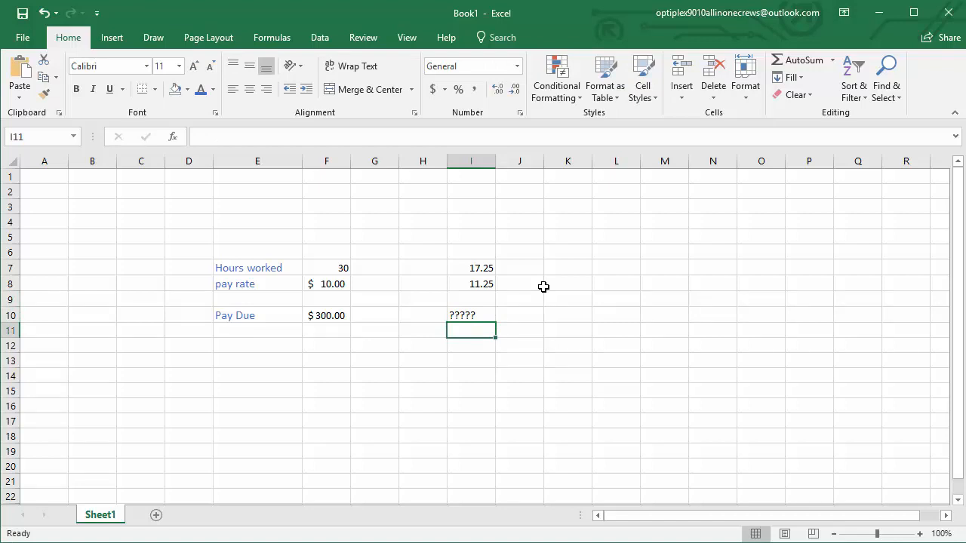
{"action": "left_click", "coordinate": [482, 318]}
{"action": "key", "text": "Delete"}
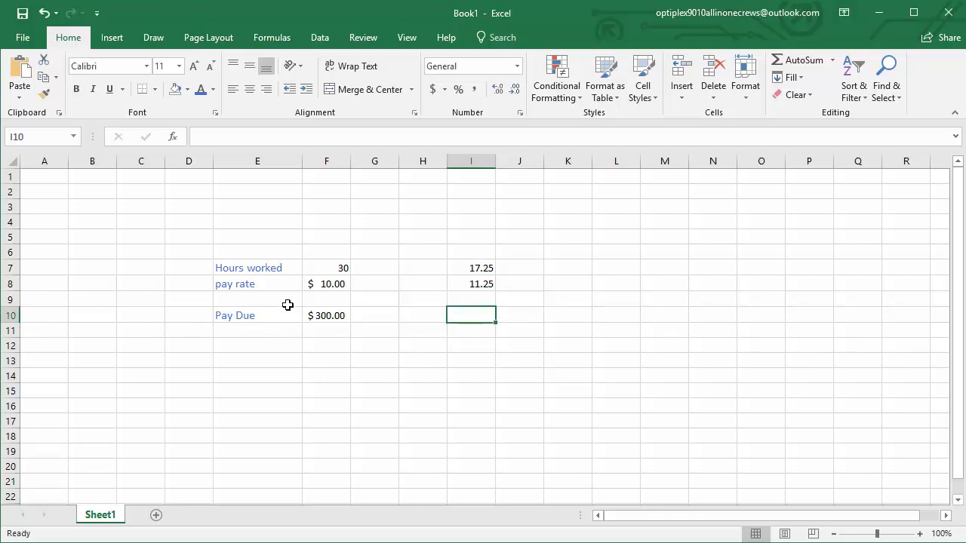
{"action": "left_click", "coordinate": [325, 315]}
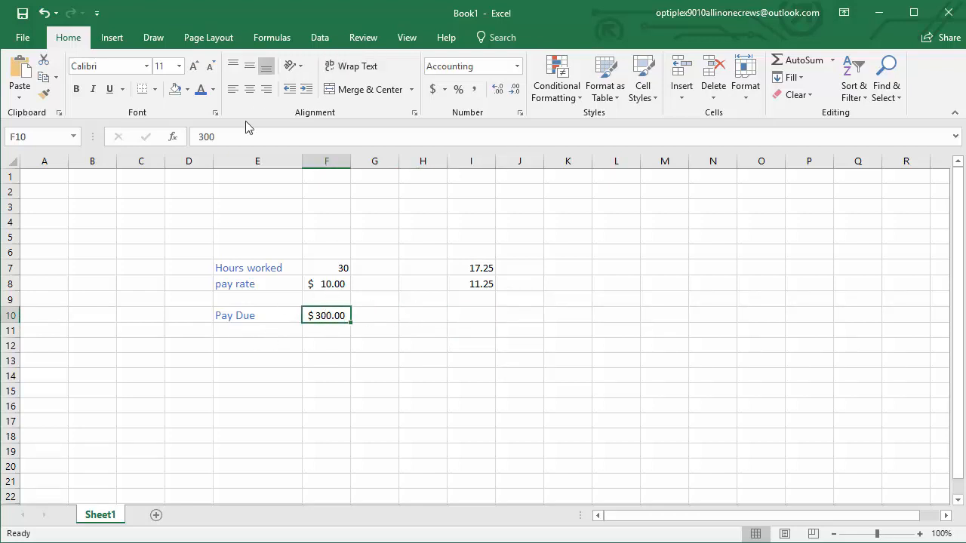
{"action": "left_click", "coordinate": [231, 135]}
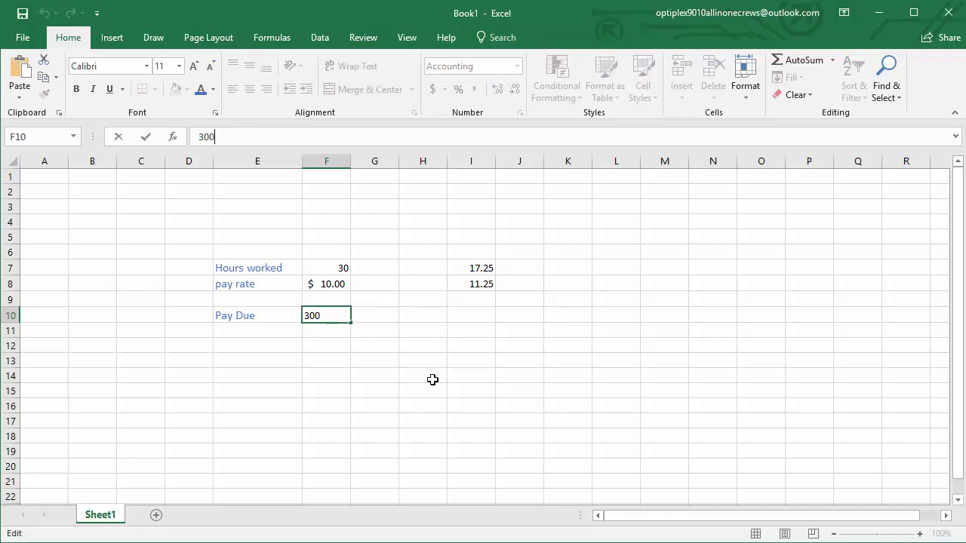
{"action": "key", "text": "Escape"}
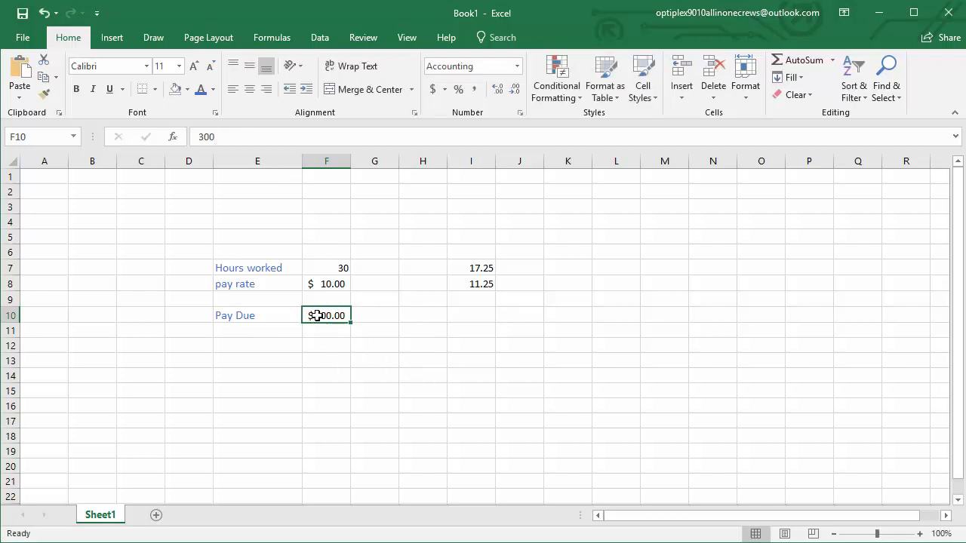
{"action": "key", "text": "BackSpace"}
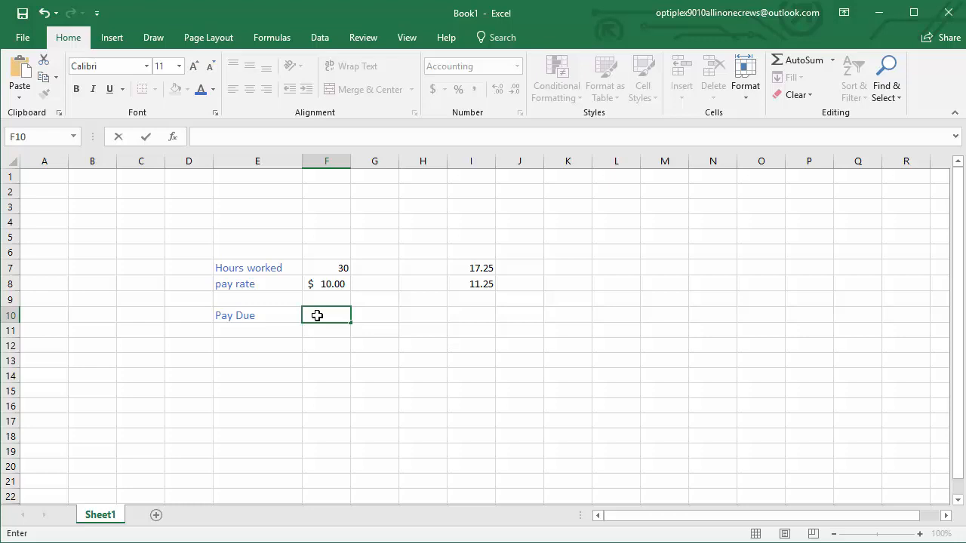
{"action": "type", "text": "="}
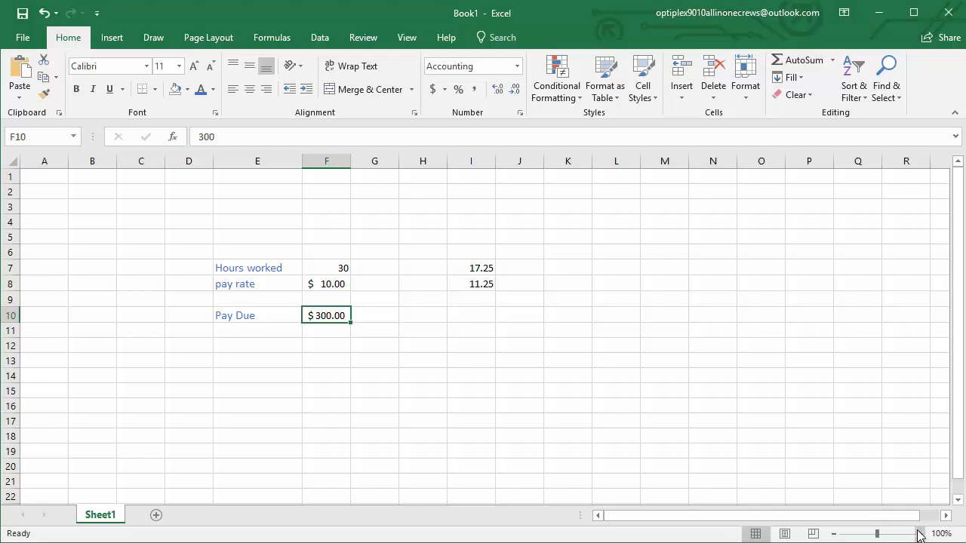
Replace the fixed pay due amount in F10 with the formula =F7*F8, multiplying hours worked by pay rate, and inspect its references
{"action": "left_click", "coordinate": [919, 533]}
{"action": "left_click", "coordinate": [919, 533]}
{"action": "left_click", "coordinate": [919, 533]}
{"action": "left_click", "coordinate": [920, 533]}
{"action": "left_click", "coordinate": [919, 533]}
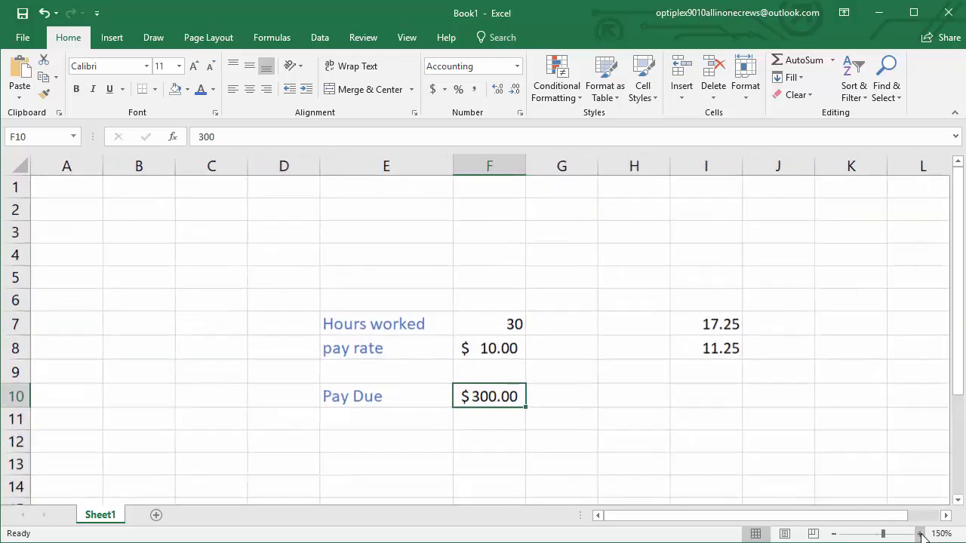
{"action": "left_click", "coordinate": [919, 533]}
{"action": "left_click", "coordinate": [919, 533]}
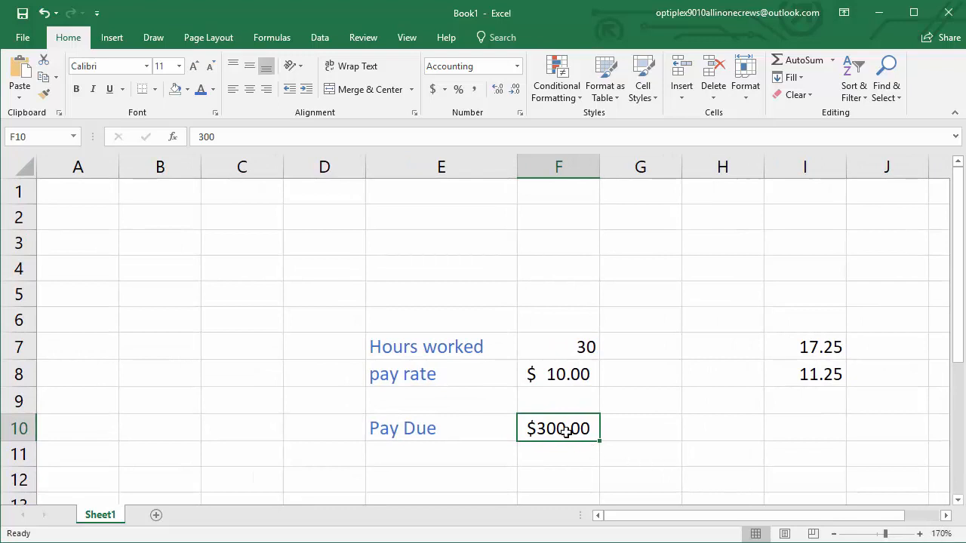
{"action": "left_click_drag", "start_coordinate": [802, 517], "coordinate": [837, 523]}
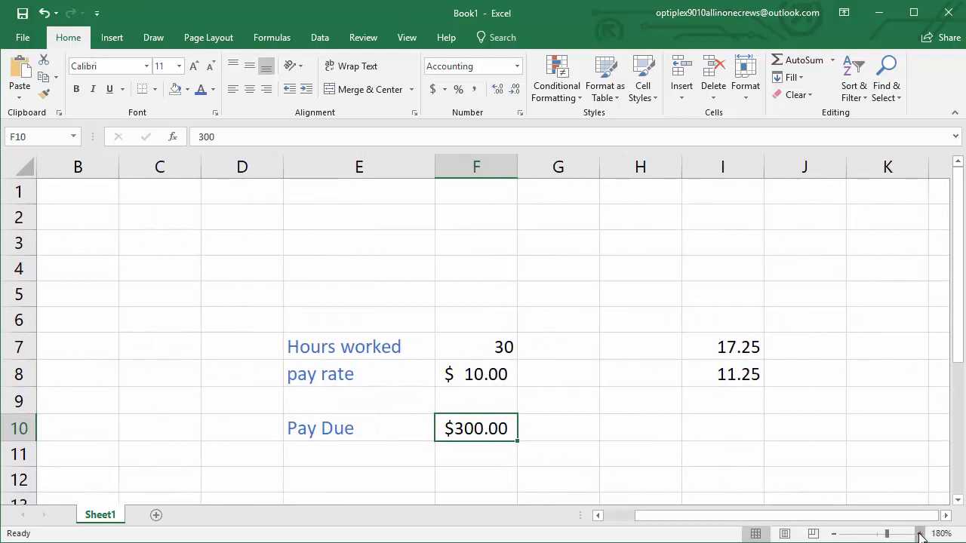
{"action": "left_click", "coordinate": [919, 534]}
{"action": "left_click", "coordinate": [920, 533]}
{"action": "scroll", "coordinate": [875, 453], "scroll_direction": "down", "scroll_amount": 4}
{"action": "scroll", "coordinate": [850, 479], "scroll_direction": "up", "scroll_amount": 4}
{"action": "left_click_drag", "start_coordinate": [853, 515], "coordinate": [893, 517]}
{"action": "scroll", "coordinate": [959, 500], "scroll_direction": "down", "scroll_amount": 2}
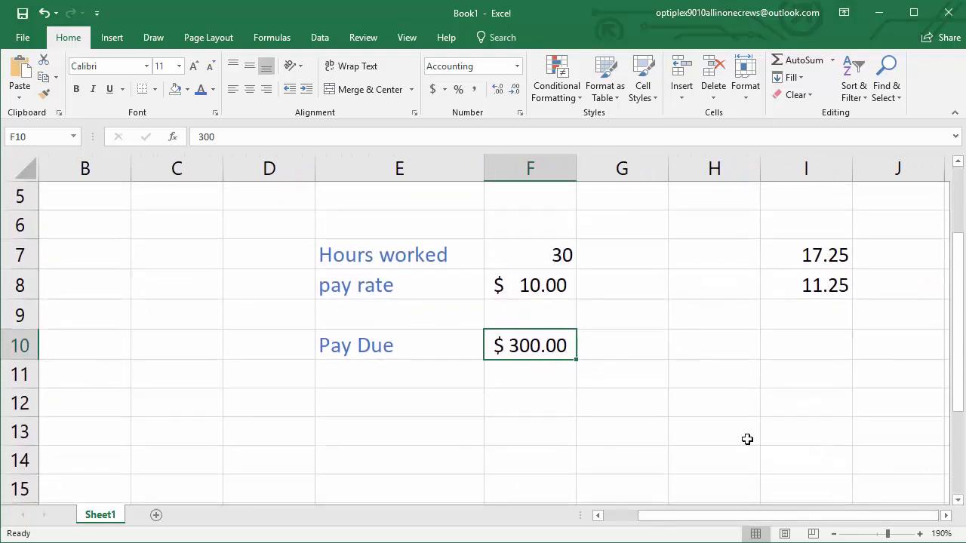
{"action": "key", "text": "BackSpace"}
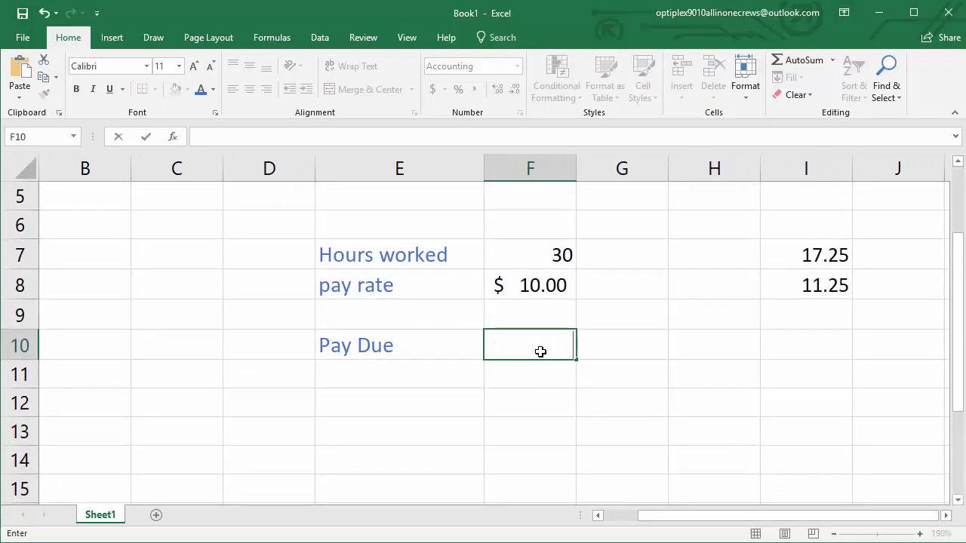
{"action": "type", "text": "="}
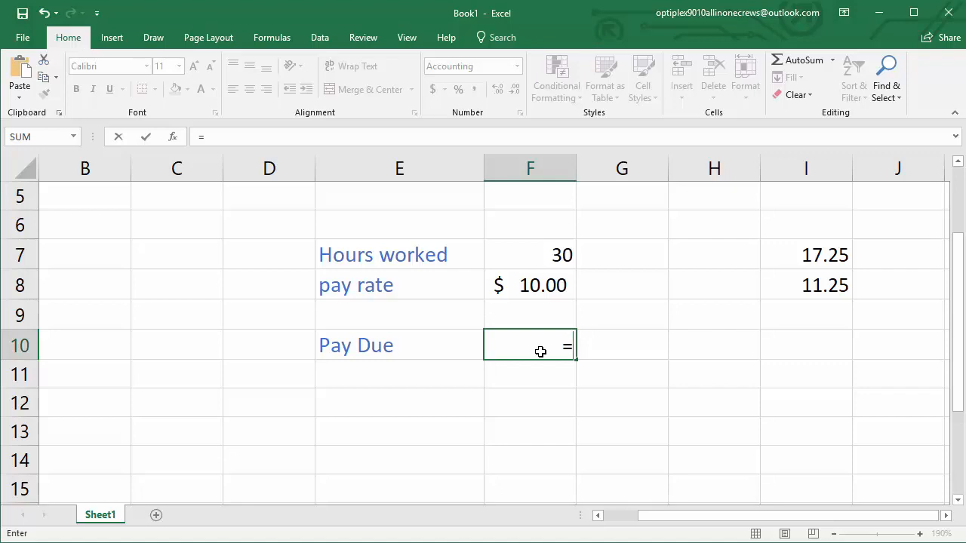
{"action": "left_click", "coordinate": [549, 254]}
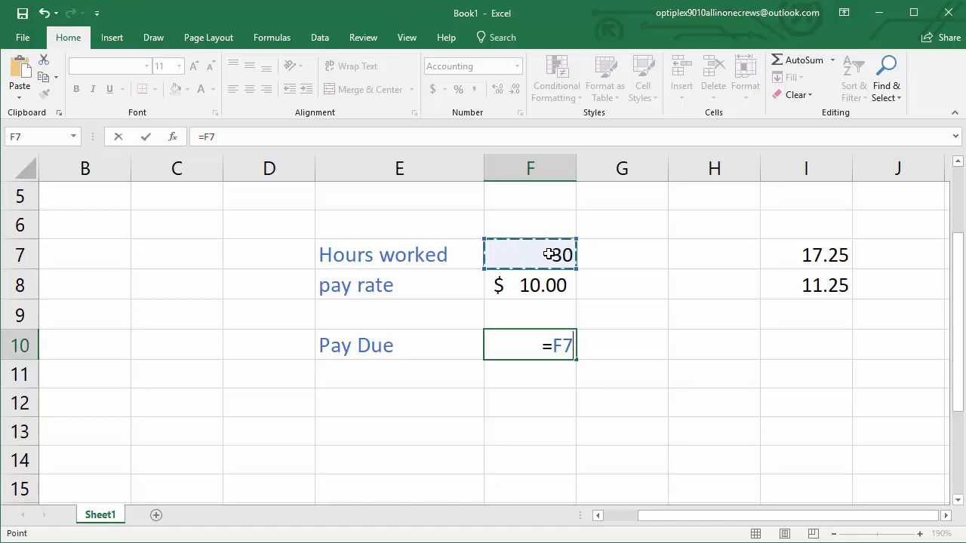
{"action": "type", "text": "*"}
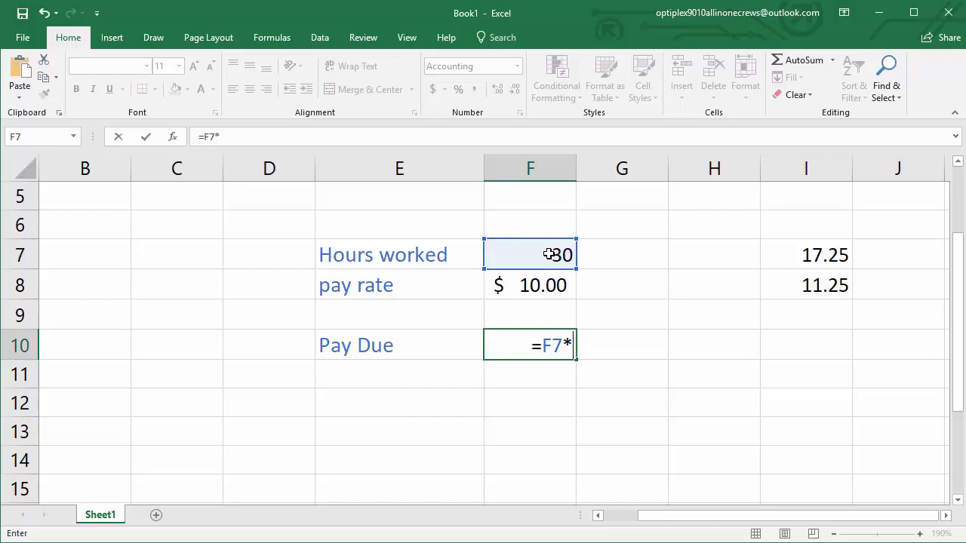
{"action": "left_click", "coordinate": [545, 286]}
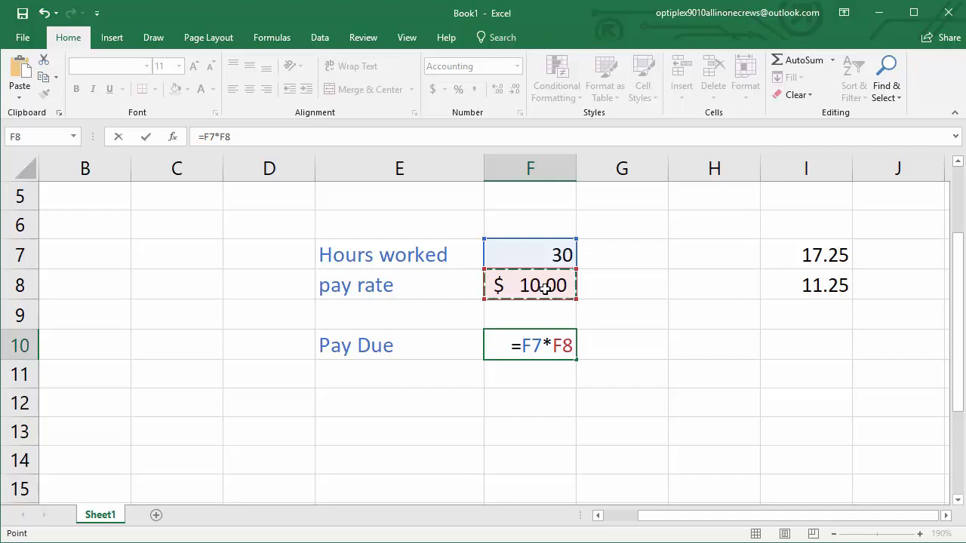
{"action": "key", "text": "Return"}
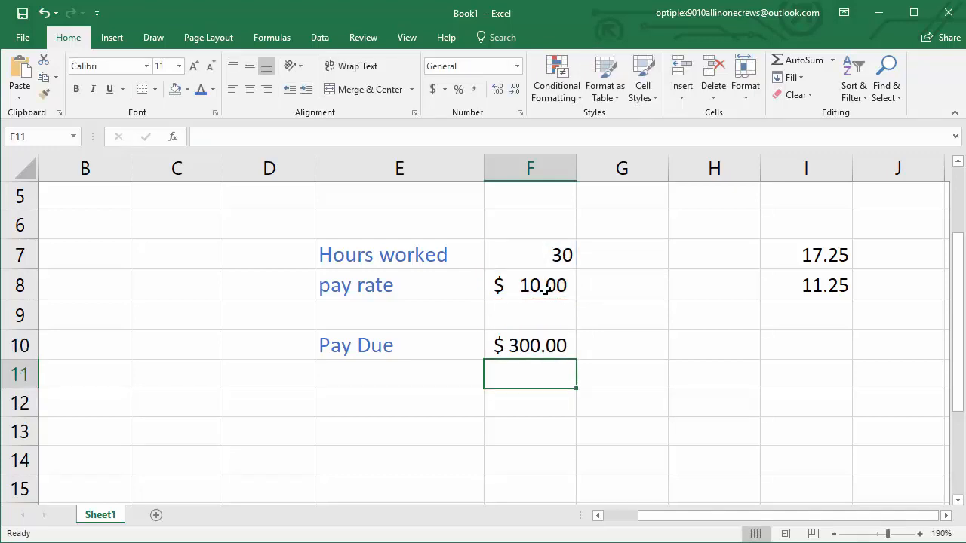
{"action": "left_click", "coordinate": [544, 339]}
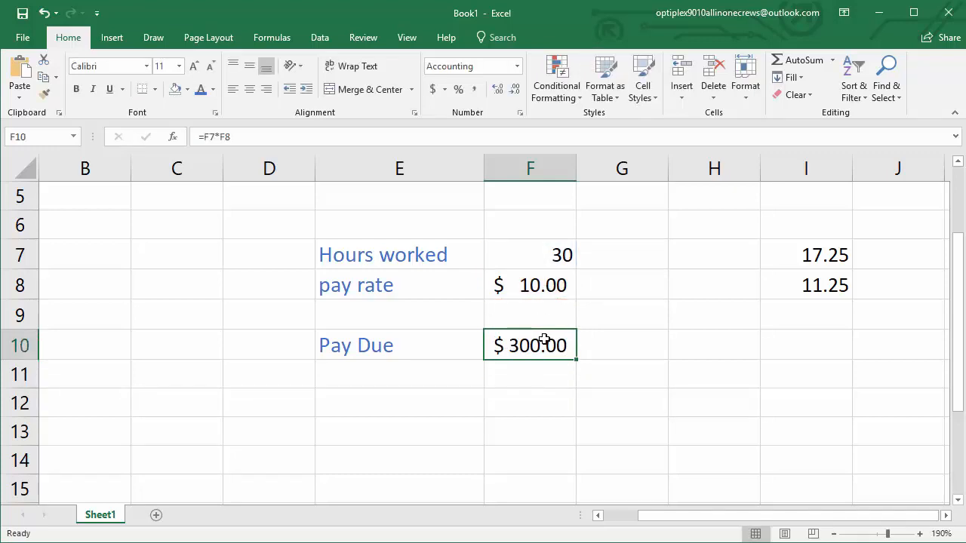
{"action": "left_click", "coordinate": [251, 137]}
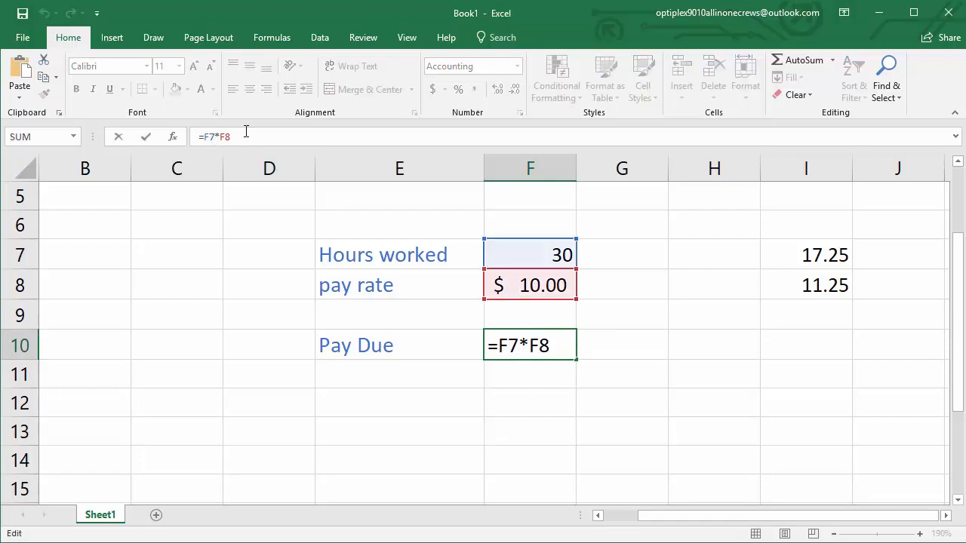
Change the hours worked in F7 to 35 and check the pay due cell F10
{"action": "left_click", "coordinate": [556, 255]}
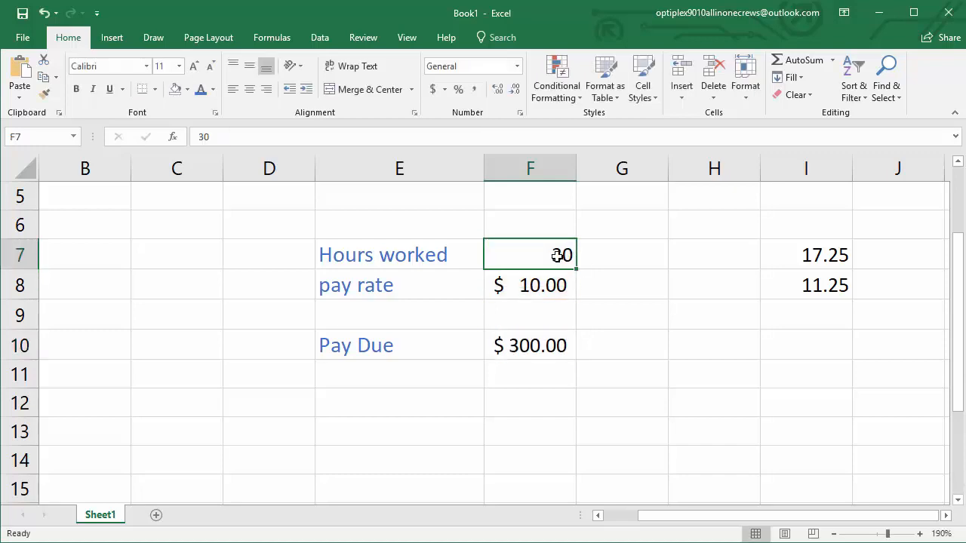
{"action": "double_click", "coordinate": [562, 255]}
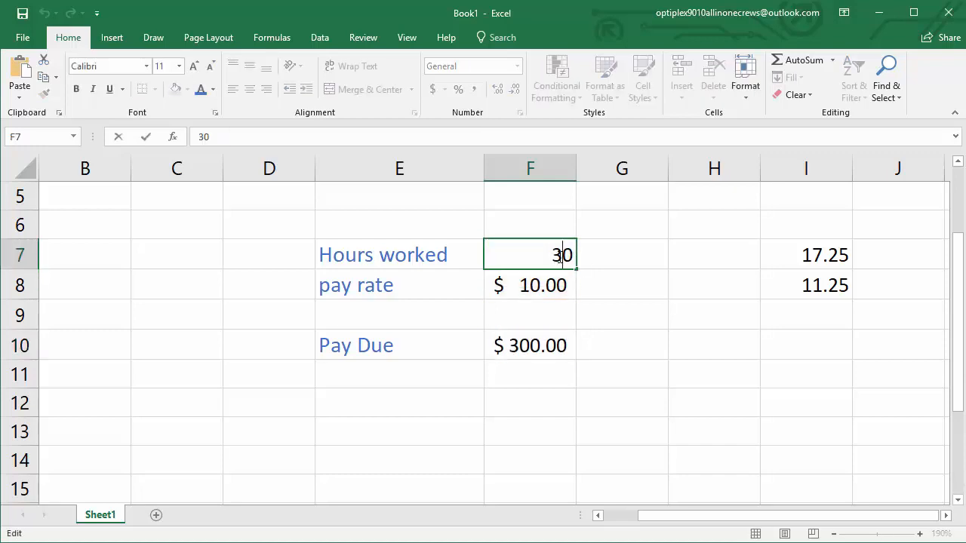
{"action": "key", "text": "Delete"}
{"action": "type", "text": "5"}
{"action": "key", "text": "Return"}
{"action": "left_click", "coordinate": [515, 348]}
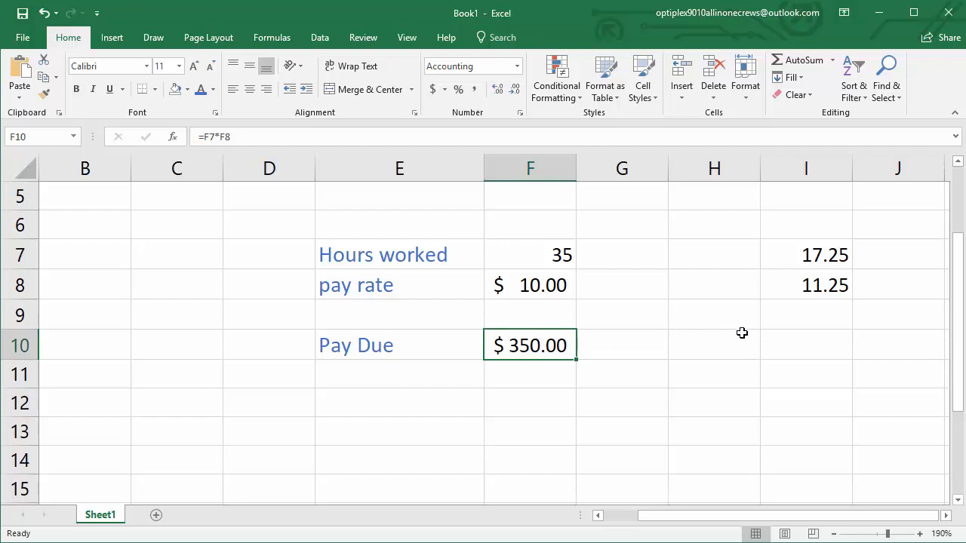
Enter the formula =I7*I8 in cell I10 and apply the Accounting number format to it
{"action": "left_click", "coordinate": [816, 344]}
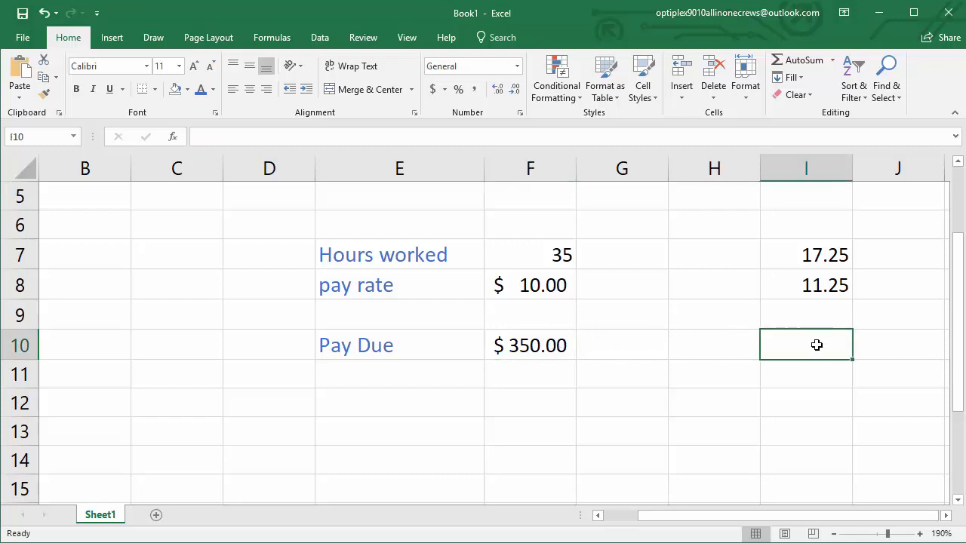
{"action": "type", "text": "=SUM"}
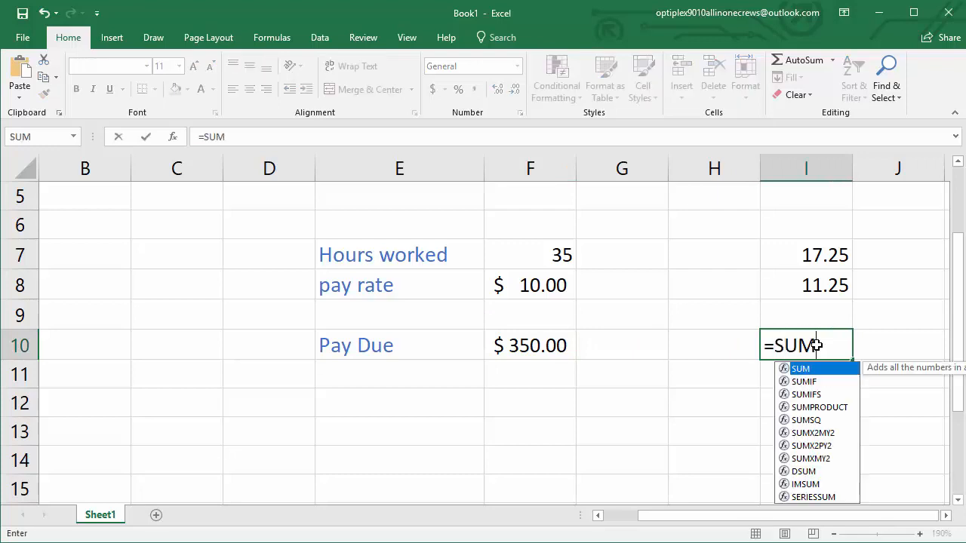
{"action": "key", "text": "BackSpace"}
{"action": "key", "text": "BackSpace"}
{"action": "key", "text": "BackSpace"}
{"action": "left_click", "coordinate": [798, 256]}
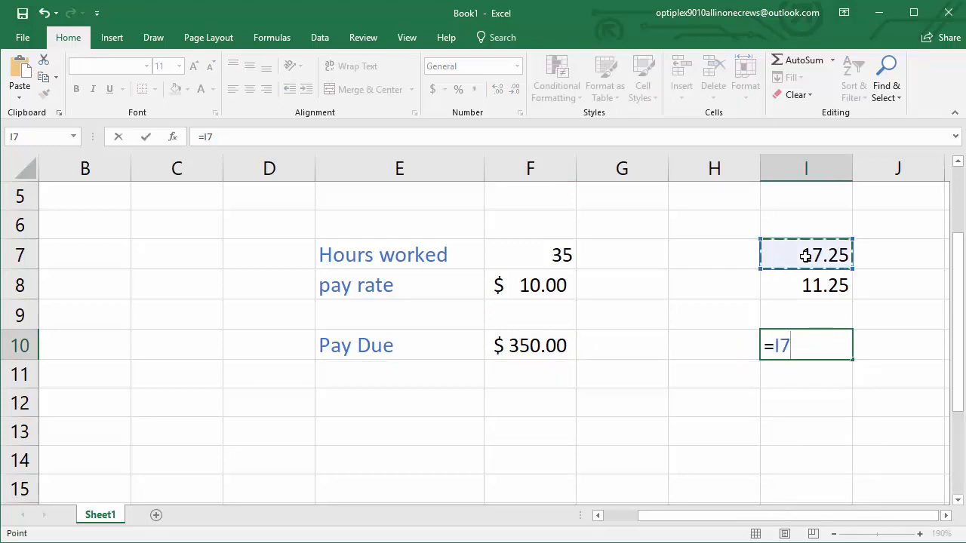
{"action": "type", "text": "*"}
{"action": "left_click", "coordinate": [808, 281]}
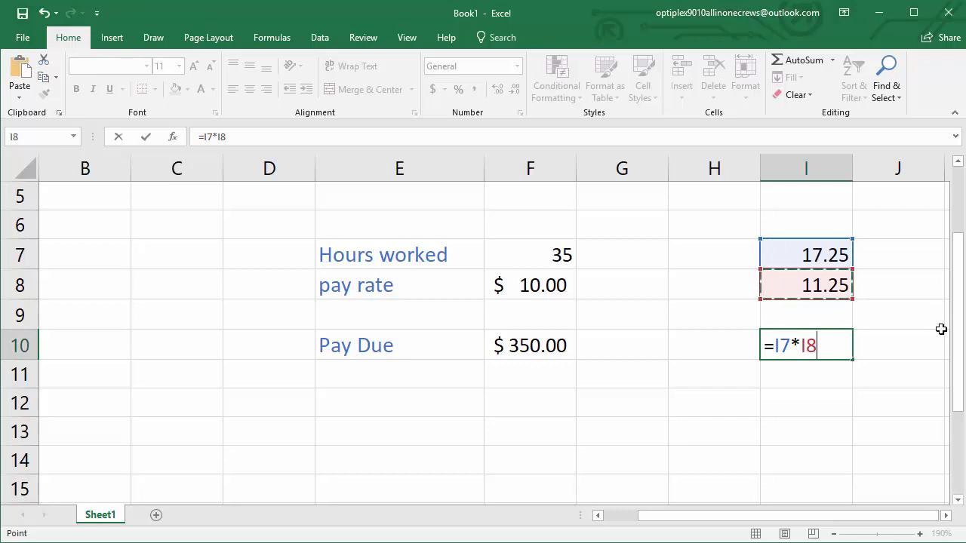
{"action": "key", "text": "Return"}
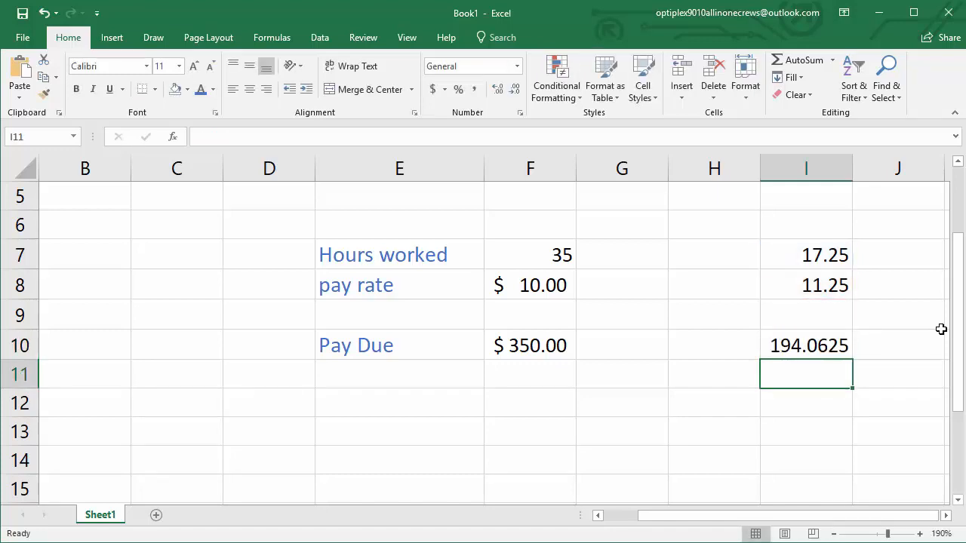
{"action": "left_click", "coordinate": [780, 346]}
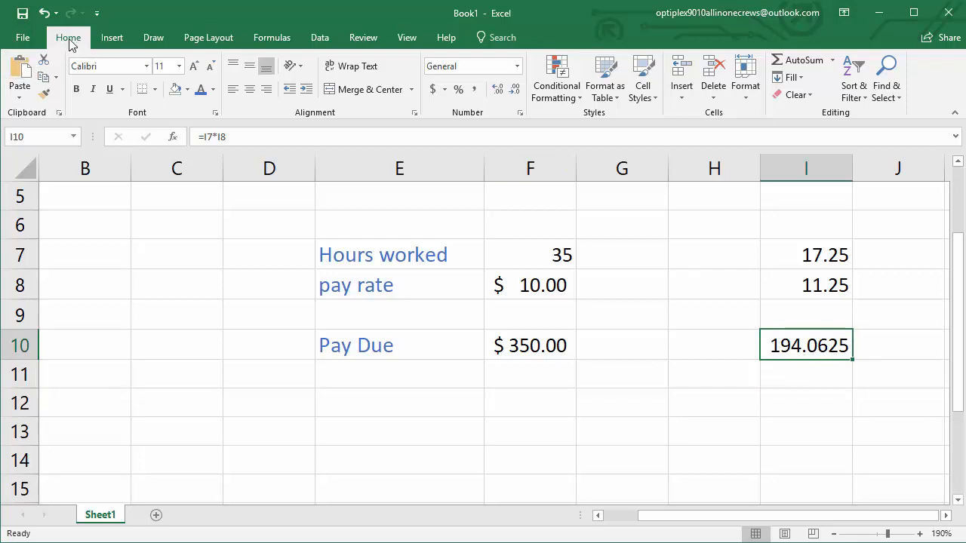
{"action": "left_click", "coordinate": [434, 91]}
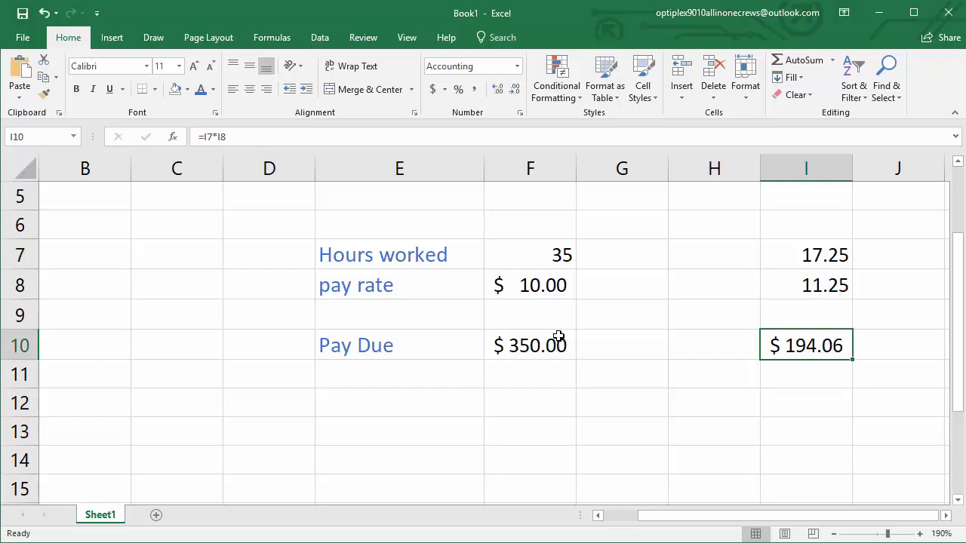
Inspect the cell references used by the multiplication formulas in I10 and F10, leaving both formulas unedited
{"action": "double_click", "coordinate": [783, 348]}
{"action": "left_click", "coordinate": [504, 343]}
{"action": "double_click", "coordinate": [507, 345]}
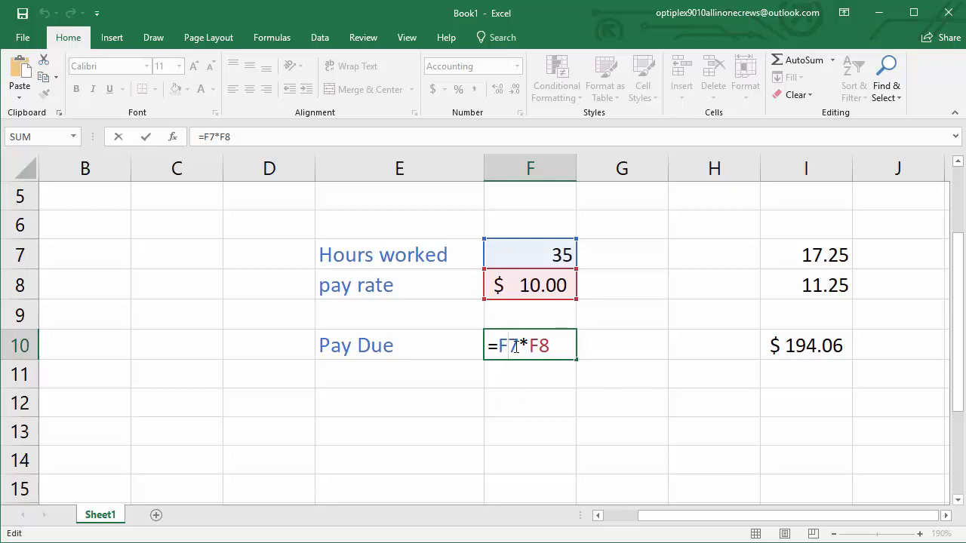
{"action": "left_click", "coordinate": [593, 428]}
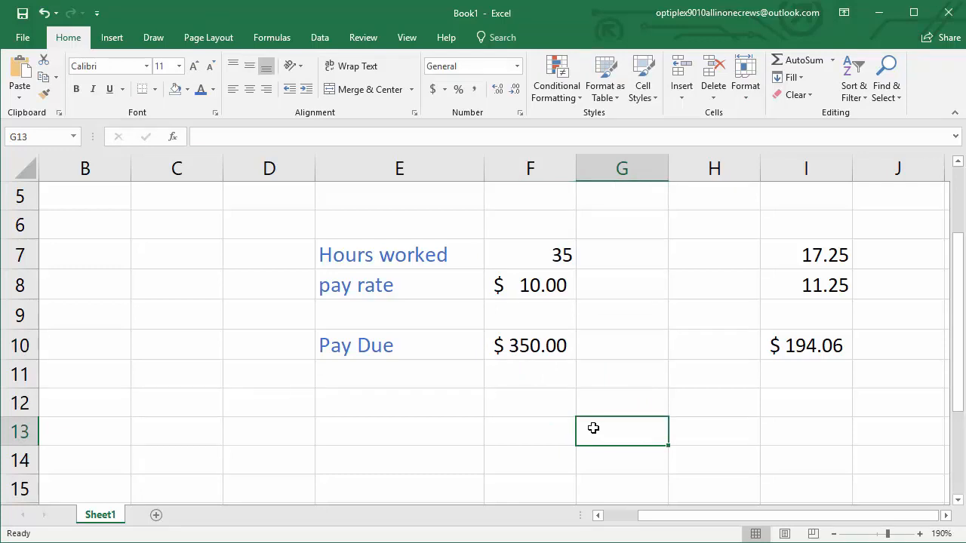
{"action": "left_click", "coordinate": [519, 405]}
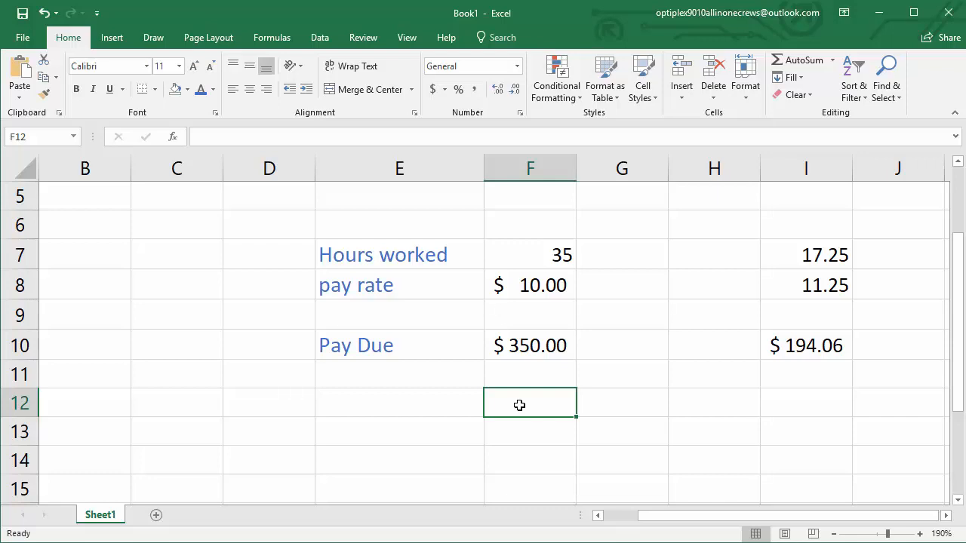
Close Book1 without saving the changes and select the file Excel Primer (Your Name Here).xlsx on the desktop
{"action": "left_click", "coordinate": [950, 15]}
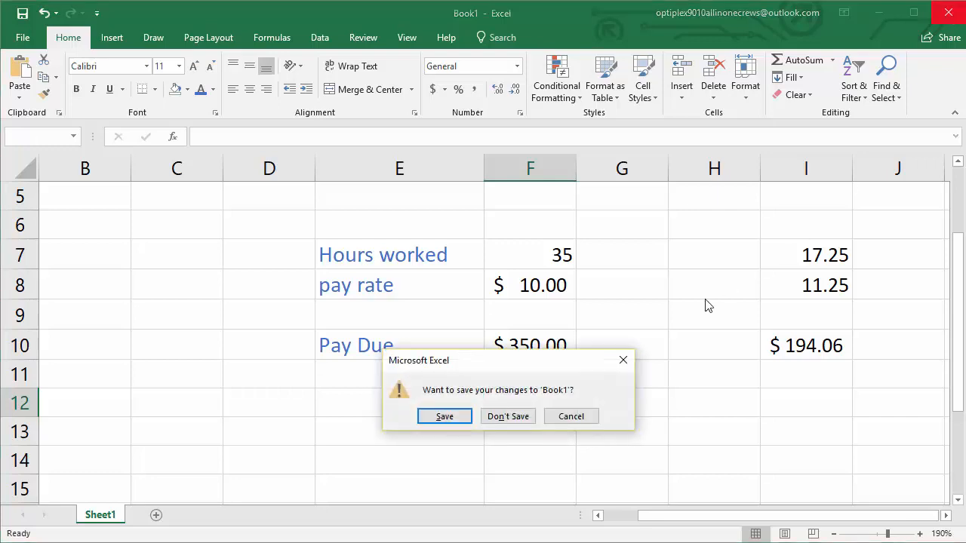
{"action": "left_click", "coordinate": [523, 420]}
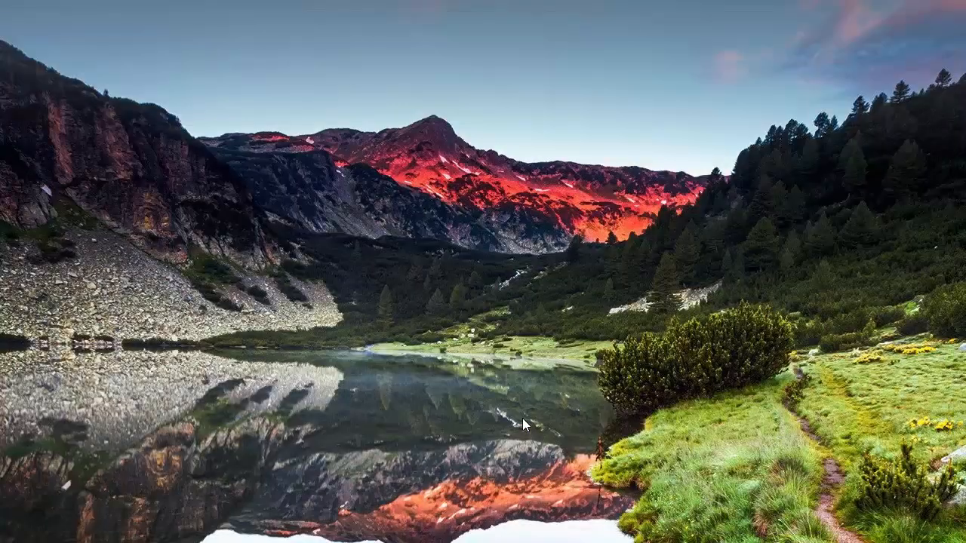
{"action": "left_click_drag", "start_coordinate": [2, 423], "coordinate": [74, 57]}
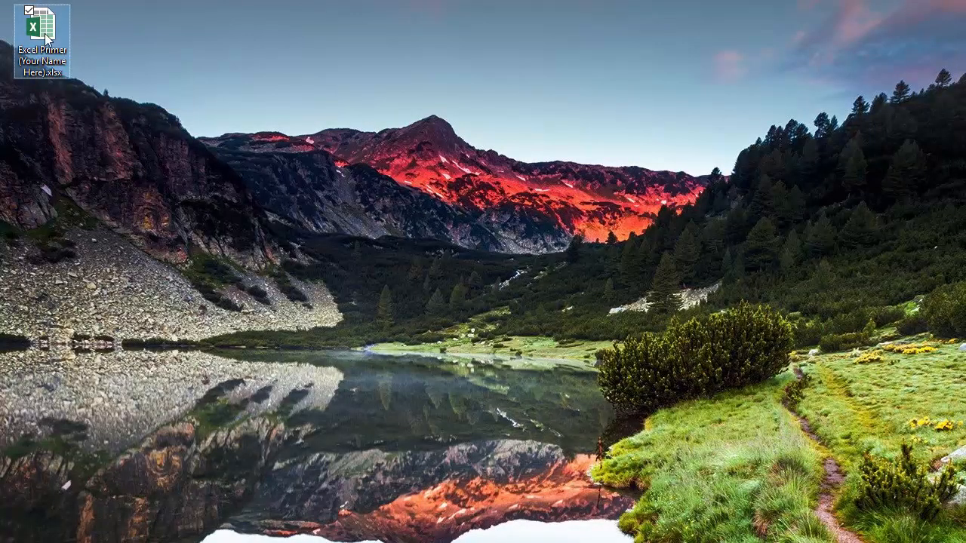
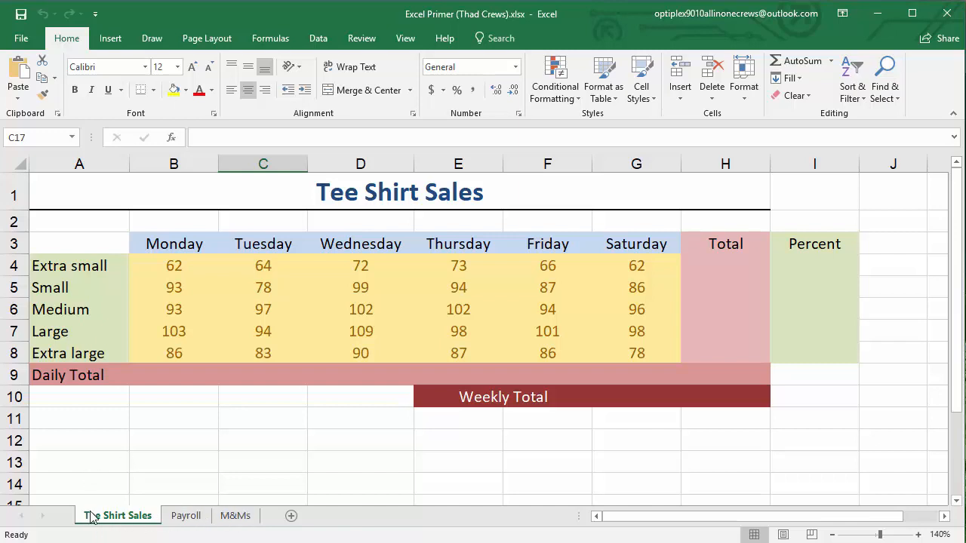
Examine the formatting of the title, the Monday heading, the data cells and the size labels, including the fill colour choices
{"action": "left_click", "coordinate": [322, 192]}
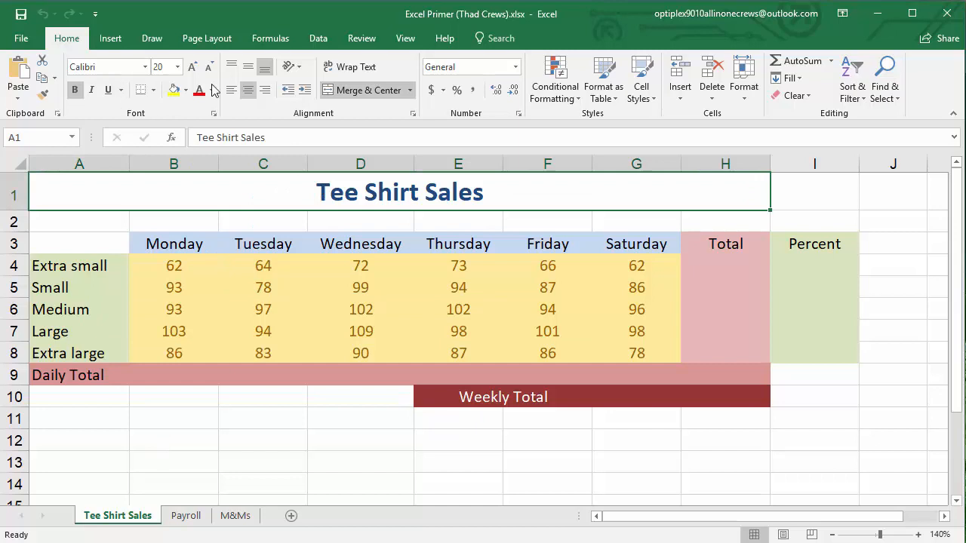
{"action": "left_click", "coordinate": [179, 248]}
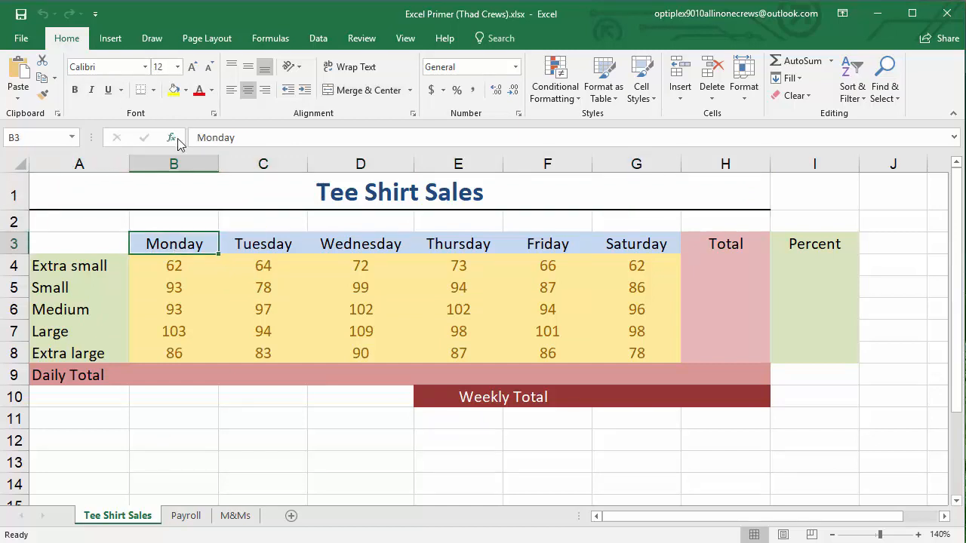
{"action": "left_click", "coordinate": [185, 91]}
{"action": "left_click", "coordinate": [173, 267]}
{"action": "left_click", "coordinate": [172, 267]}
{"action": "left_click", "coordinate": [185, 91]}
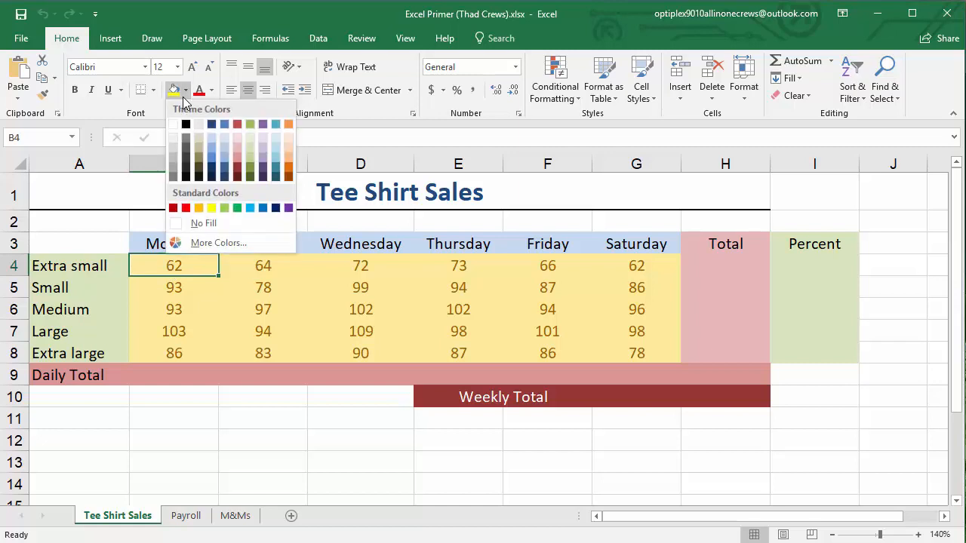
{"action": "left_click", "coordinate": [287, 291]}
{"action": "left_click", "coordinate": [69, 293]}
{"action": "left_click", "coordinate": [102, 330]}
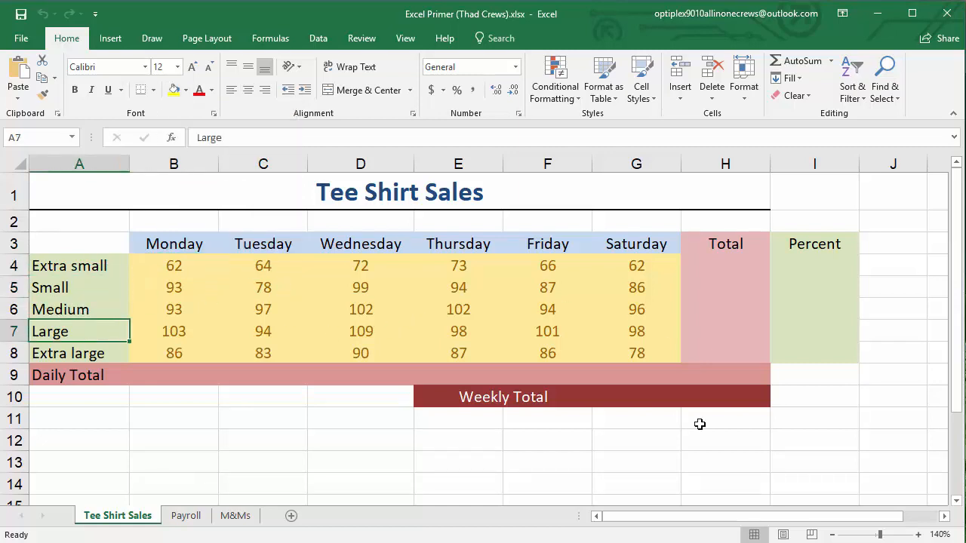
Review the weekday headings in B3:G3 and the shirt size labels in A4:A8
{"action": "left_click", "coordinate": [793, 421]}
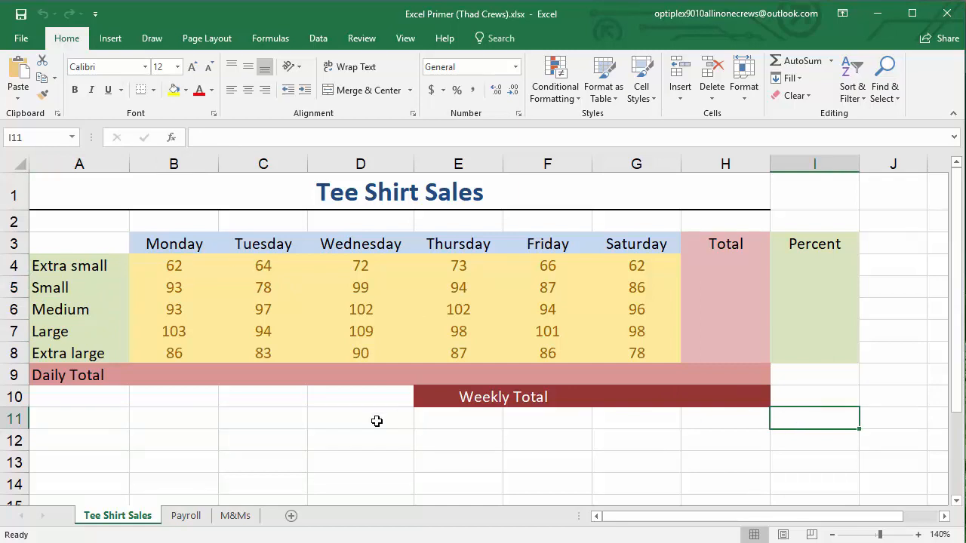
{"action": "left_click_drag", "start_coordinate": [181, 247], "coordinate": [638, 252]}
{"action": "left_click", "coordinate": [391, 462]}
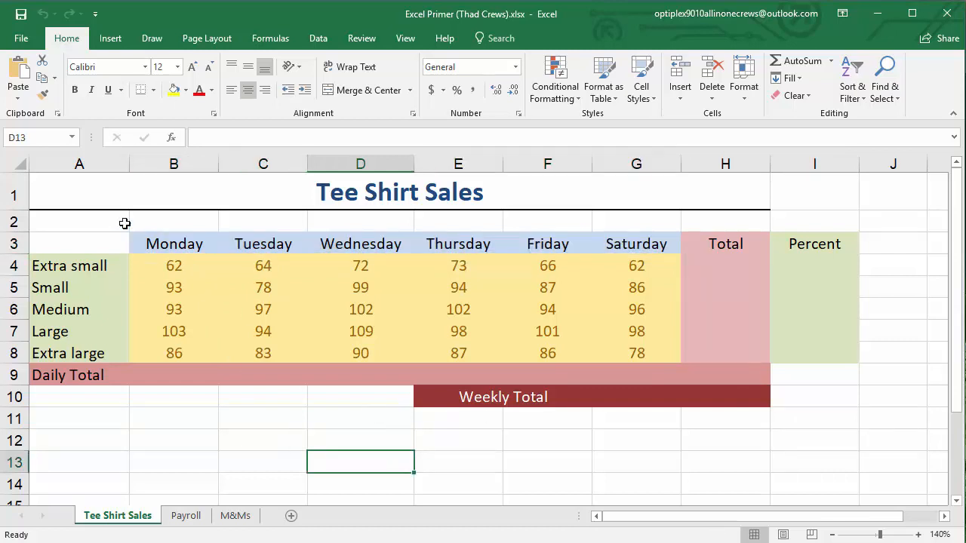
{"action": "left_click_drag", "start_coordinate": [71, 263], "coordinate": [68, 349]}
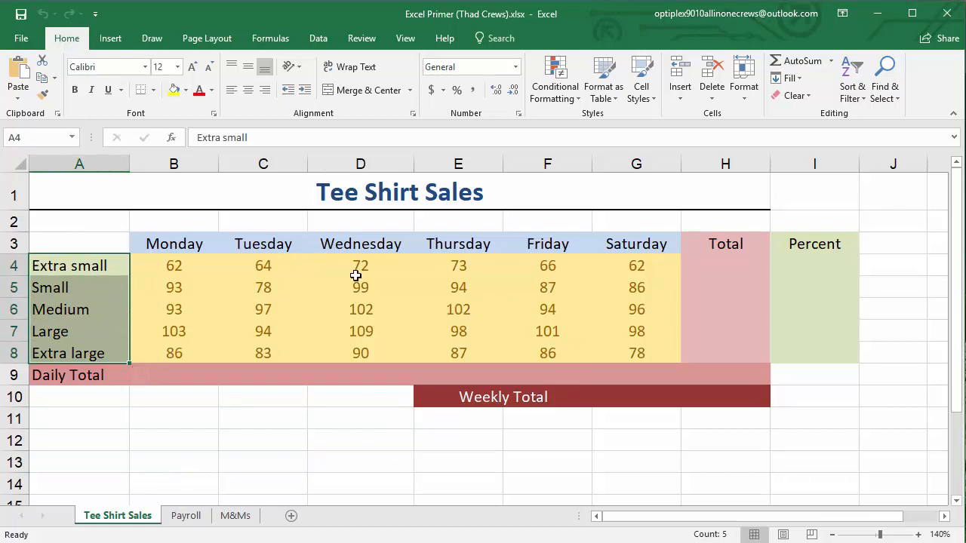
Enter the plain number 399 as the Extra small total in H4 and reselect that cell
{"action": "left_click", "coordinate": [729, 267]}
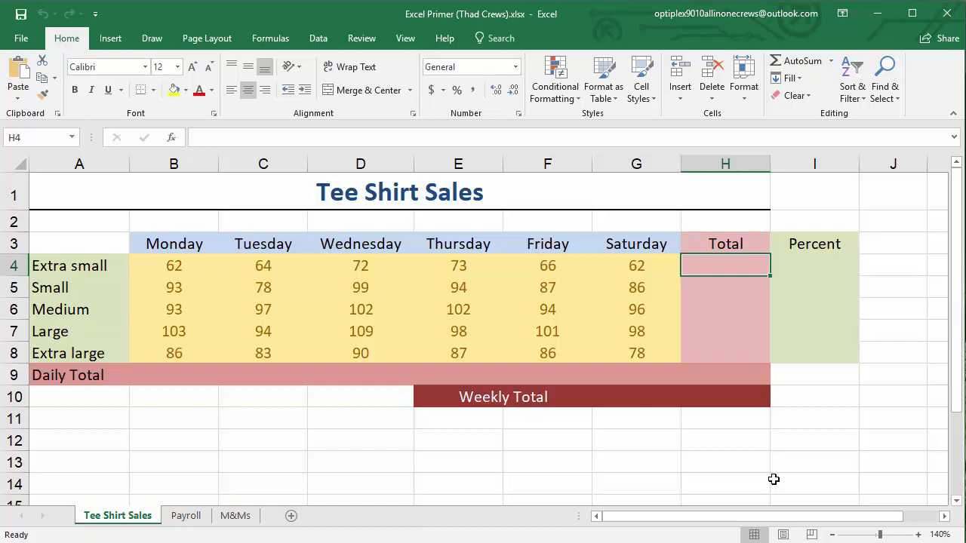
{"action": "type", "text": "399"}
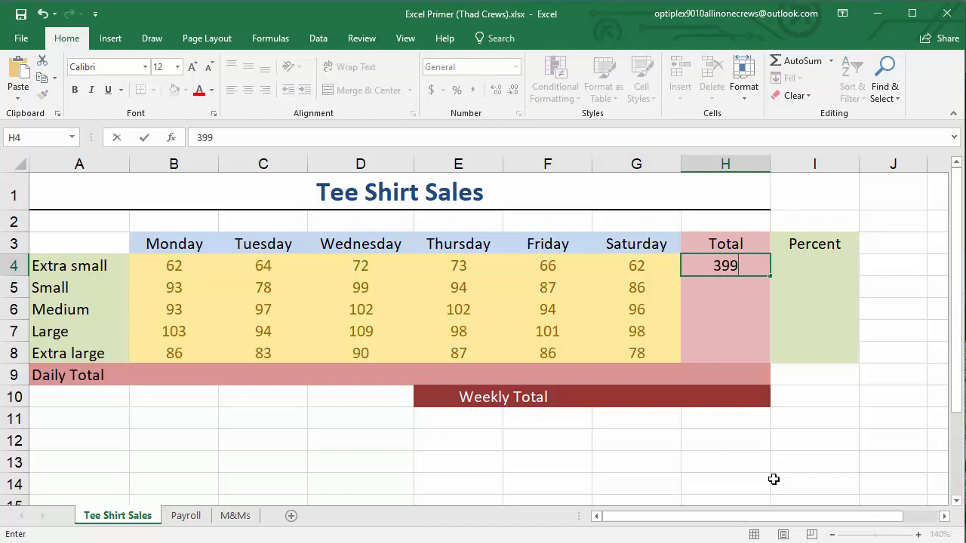
{"action": "key", "text": "Return"}
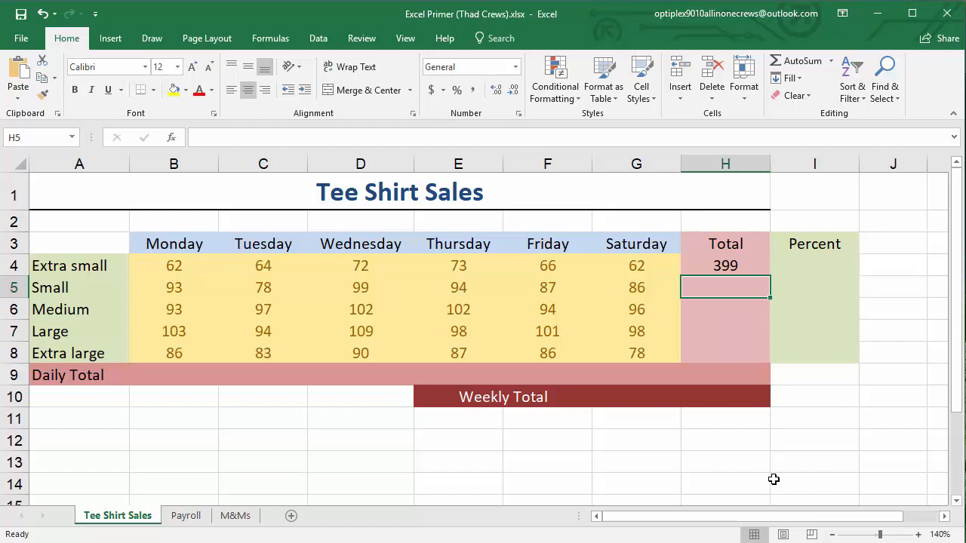
{"action": "key", "text": "Left"}
{"action": "key", "text": "Left"}
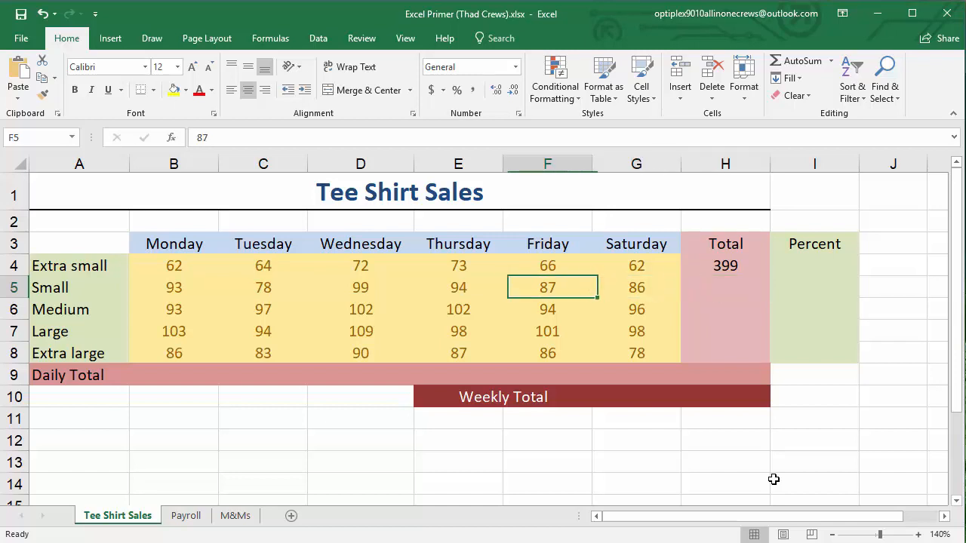
{"action": "key", "text": "Right"}
{"action": "key", "text": "Right"}
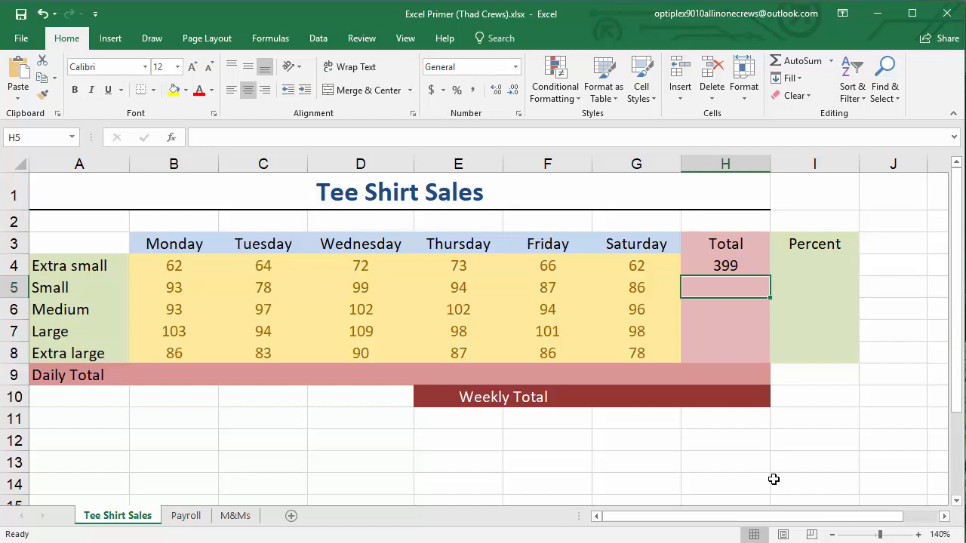
{"action": "key", "text": "Up"}
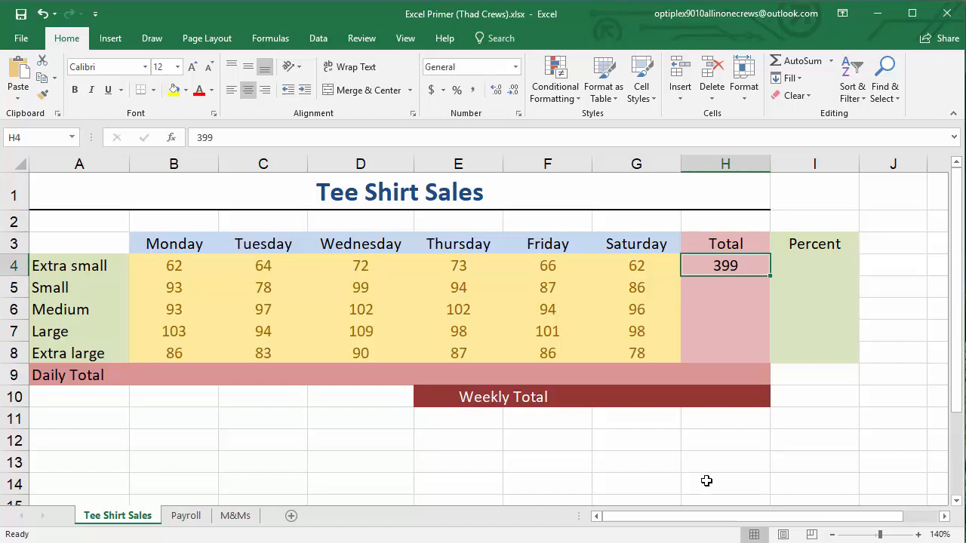
Replace the plain number in H4 with the formula =SUM(B4:G4) to total the Extra small sales
{"action": "left_click", "coordinate": [217, 139]}
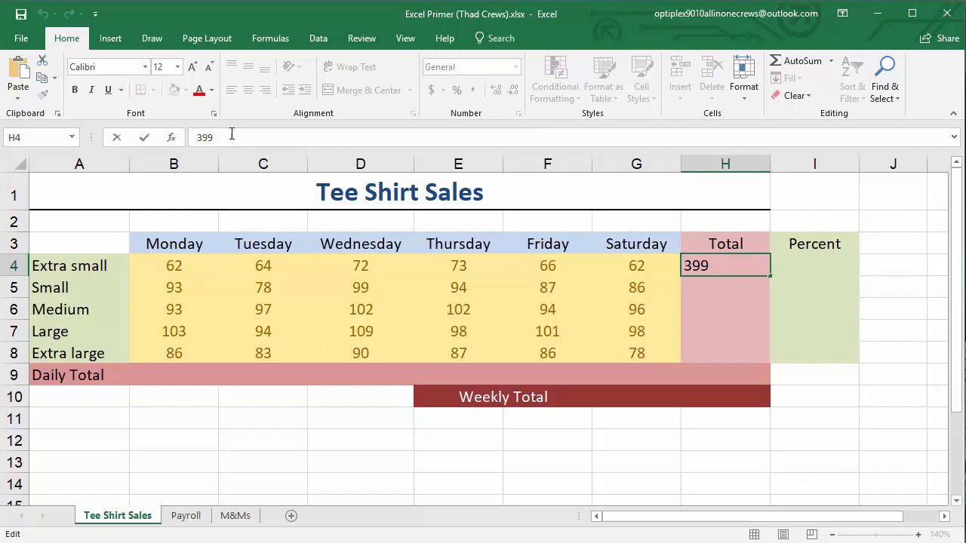
{"action": "key", "text": "BackSpace"}
{"action": "key", "text": "BackSpace"}
{"action": "key", "text": "BackSpace"}
{"action": "left_click", "coordinate": [705, 269]}
{"action": "type", "text": "="}
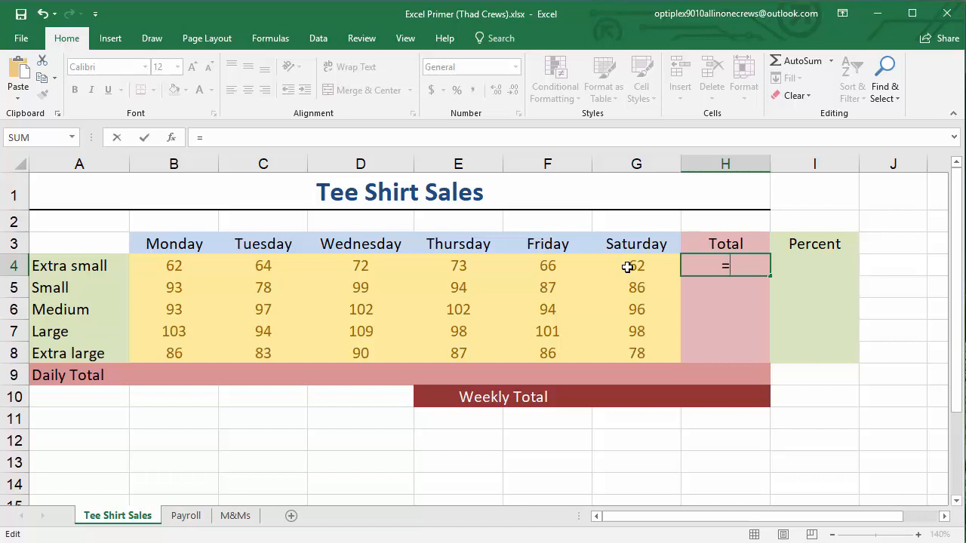
{"action": "type", "text": "SUM"}
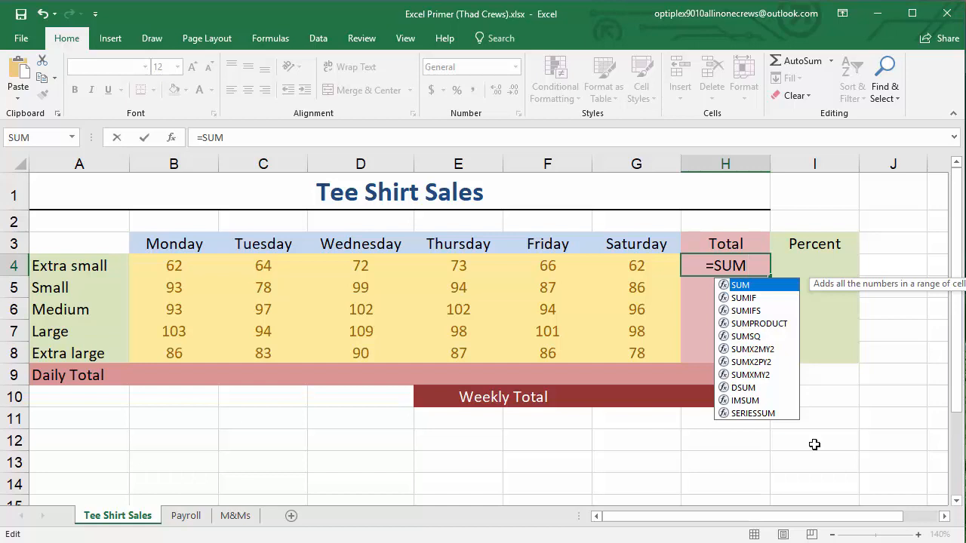
{"action": "type", "text": "("}
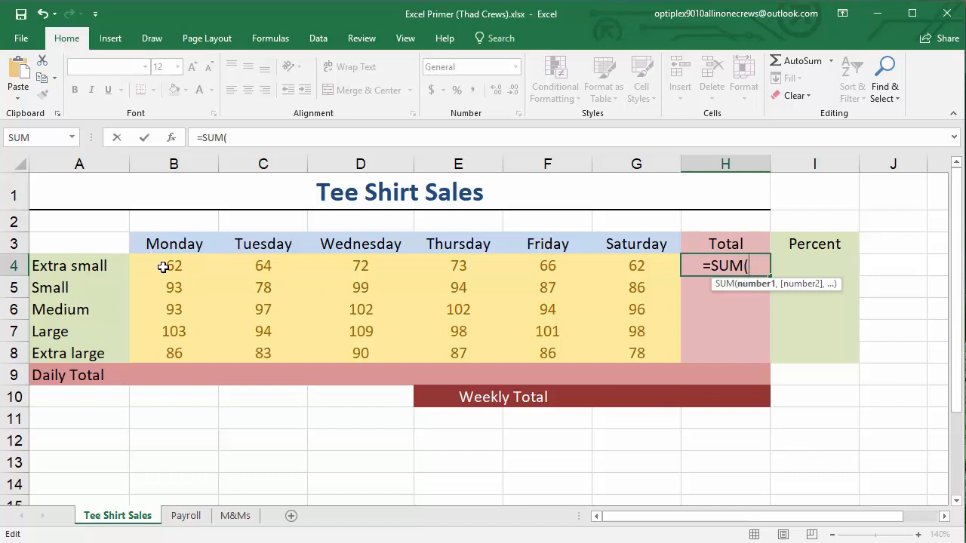
{"action": "left_click_drag", "start_coordinate": [164, 266], "coordinate": [487, 268]}
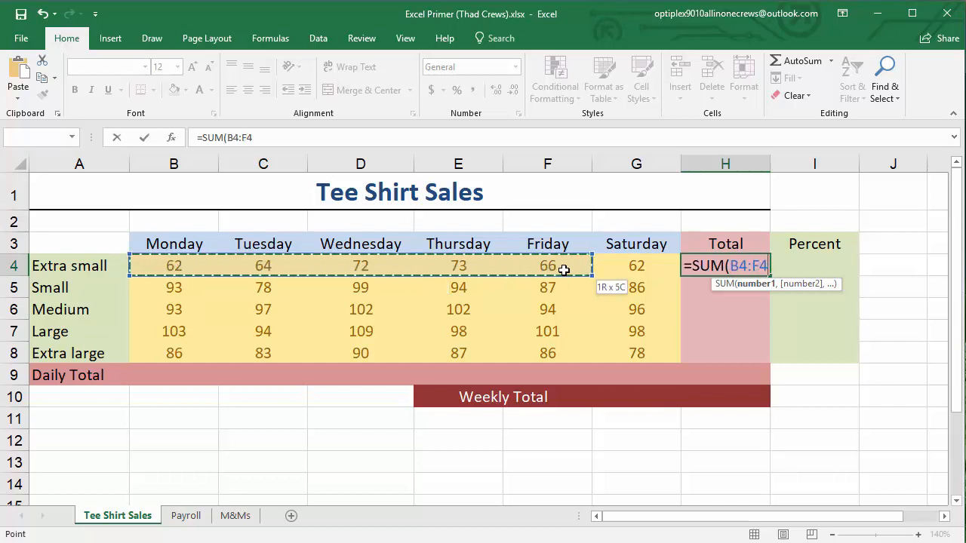
{"action": "left_click_drag", "start_coordinate": [563, 269], "coordinate": [605, 269]}
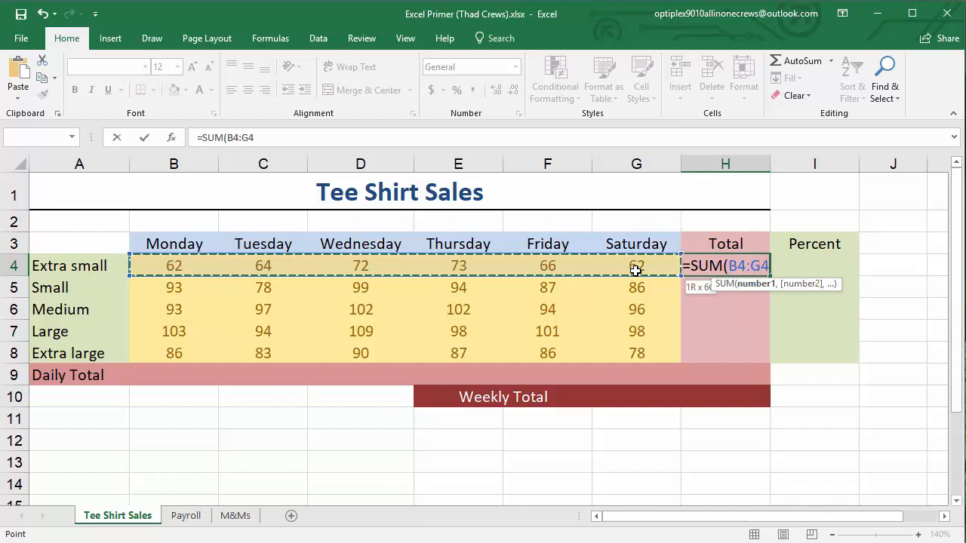
{"action": "left_click_drag", "start_coordinate": [635, 270], "coordinate": [635, 270]}
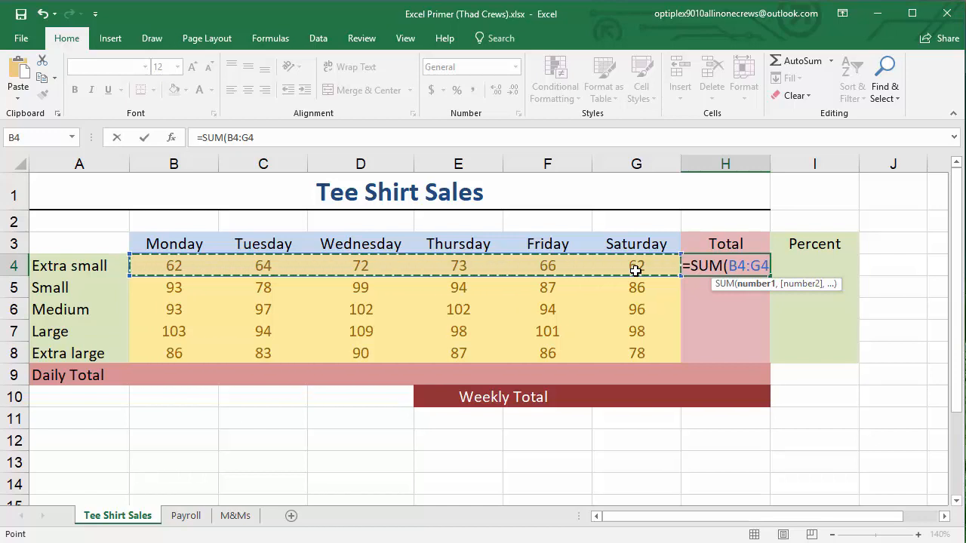
{"action": "type", "text": ")"}
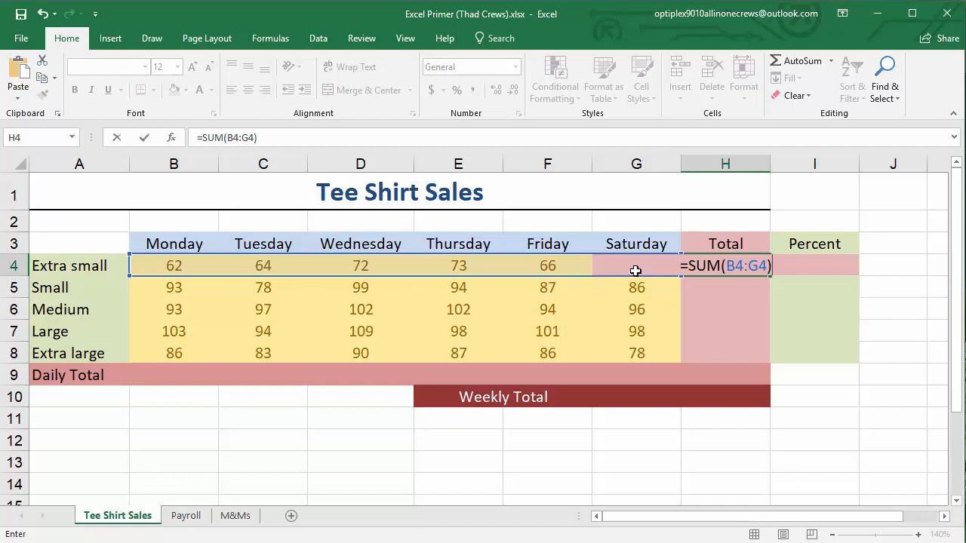
{"action": "key", "text": "Return"}
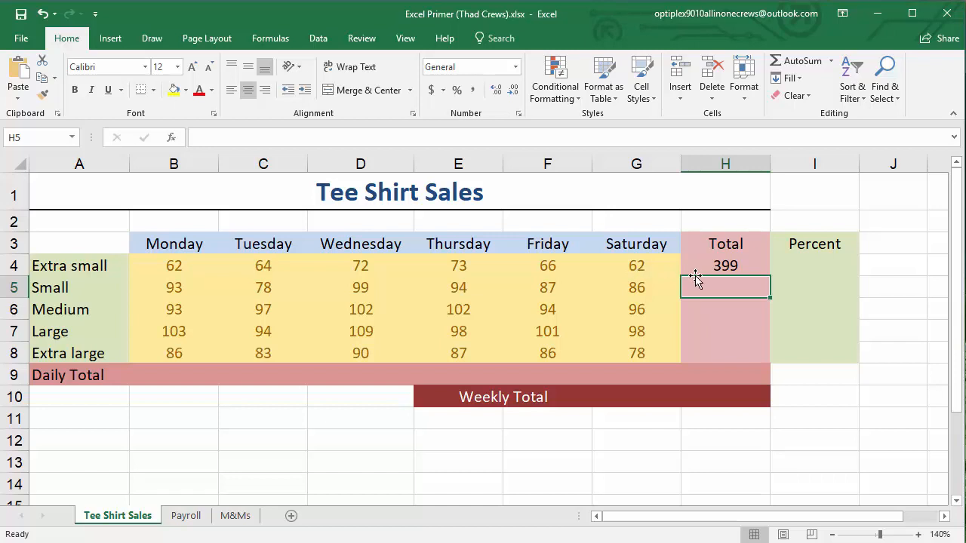
Inspect the SUM formula in H4 and the cell range it references, leaving the formula unedited
{"action": "left_click", "coordinate": [717, 265]}
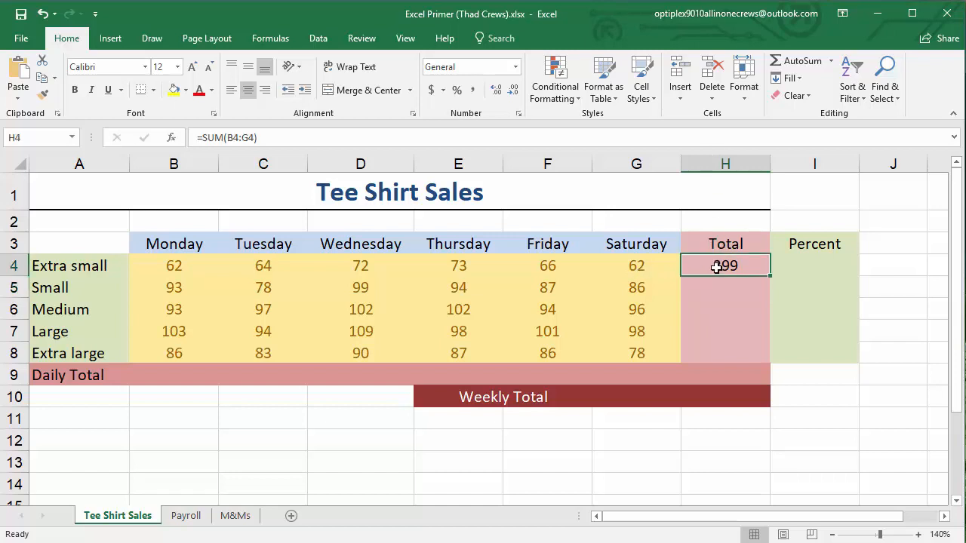
{"action": "left_click", "coordinate": [278, 138]}
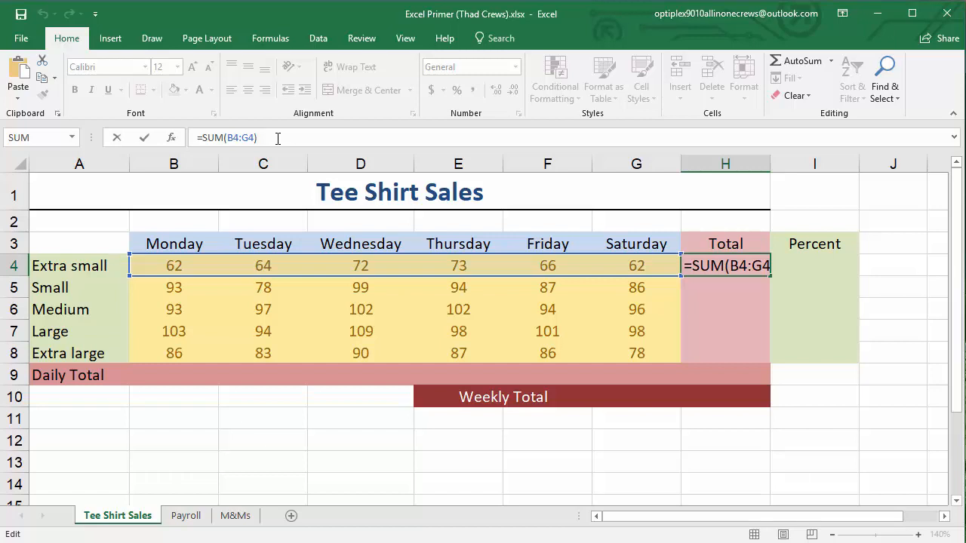
{"action": "left_click_drag", "start_coordinate": [278, 138], "coordinate": [196, 137]}
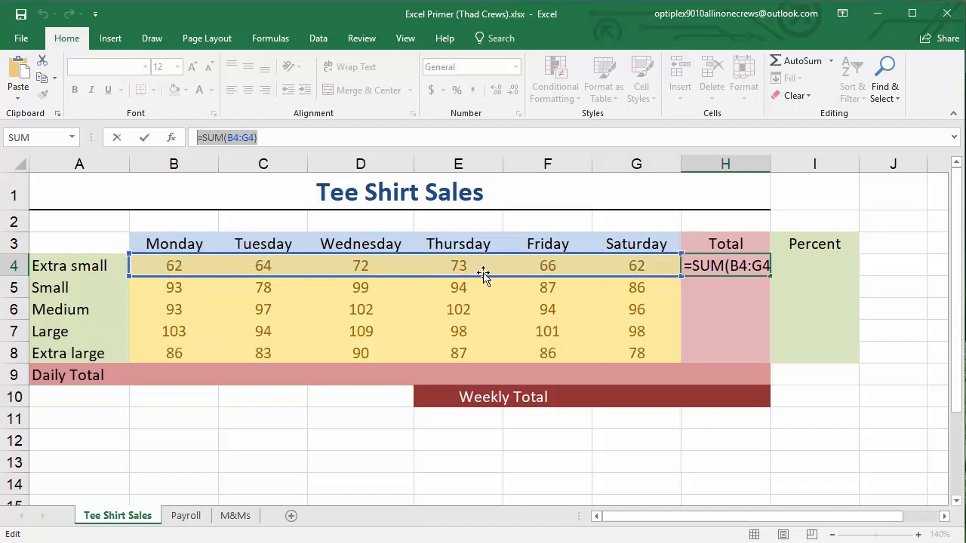
{"action": "left_click", "coordinate": [271, 137]}
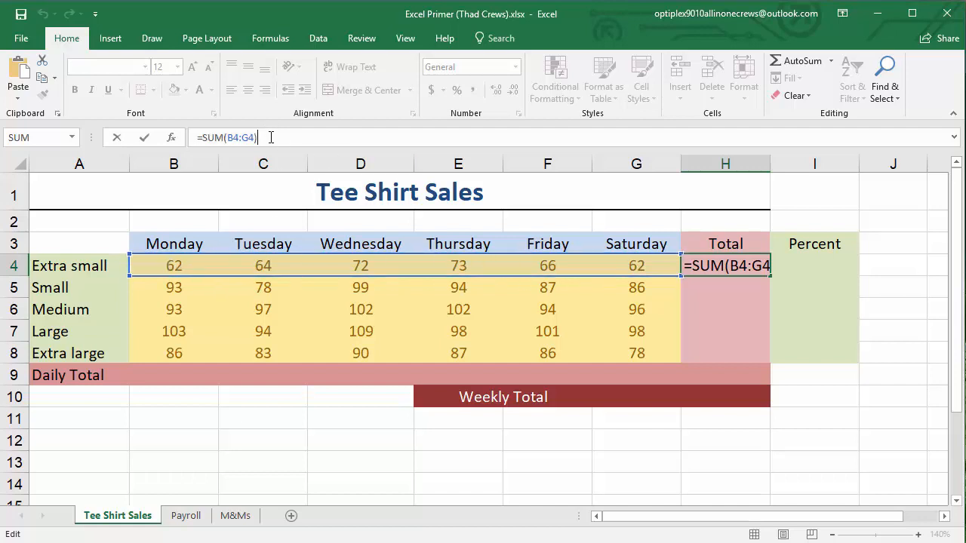
{"action": "key", "text": "Return"}
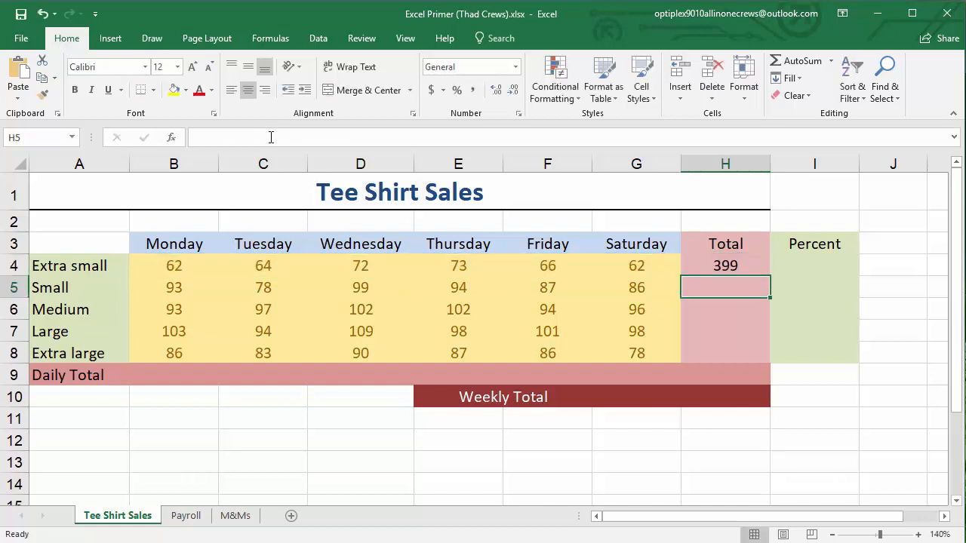
Change Monday's Extra small sales in B4 to 100 to test the total, and undo that change
{"action": "left_click", "coordinate": [156, 270]}
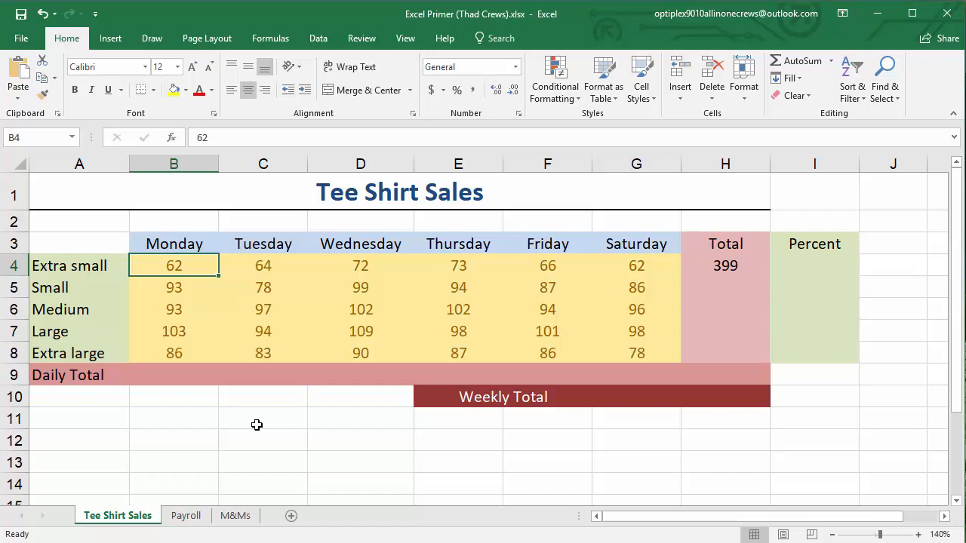
{"action": "type", "text": "100"}
{"action": "key", "text": "Return"}
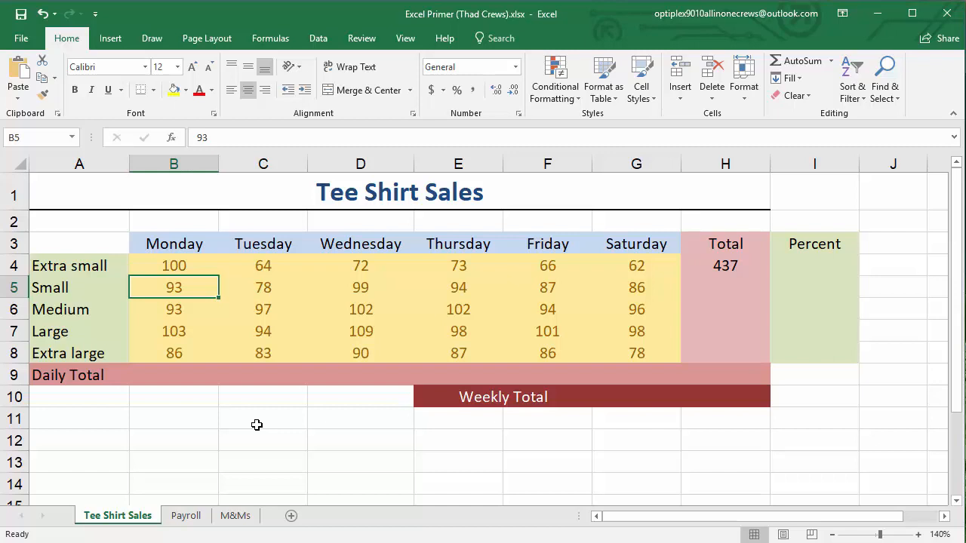
{"action": "left_click", "coordinate": [43, 22]}
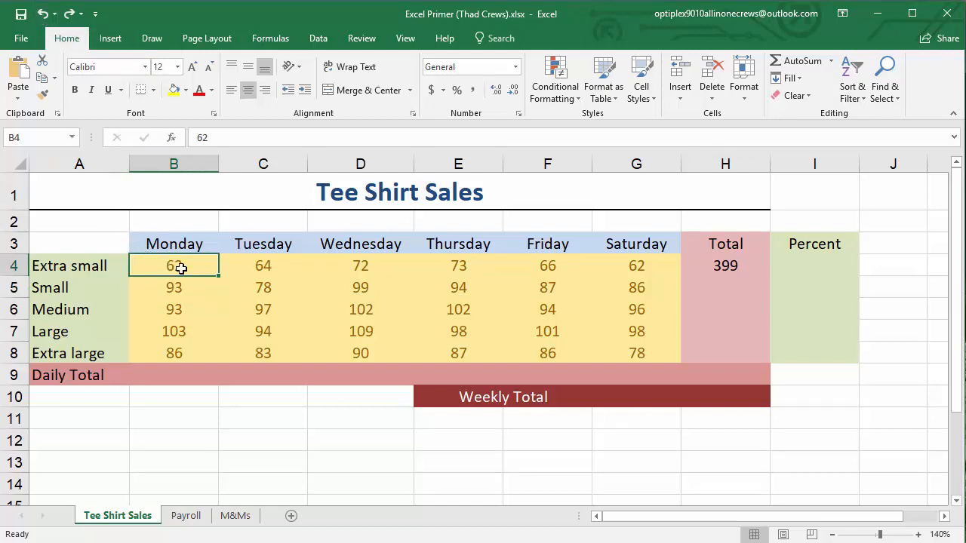
Compare the formula cell H4 with the empty cell H5, and review H4's formula text without editing it
{"action": "left_click", "coordinate": [732, 266]}
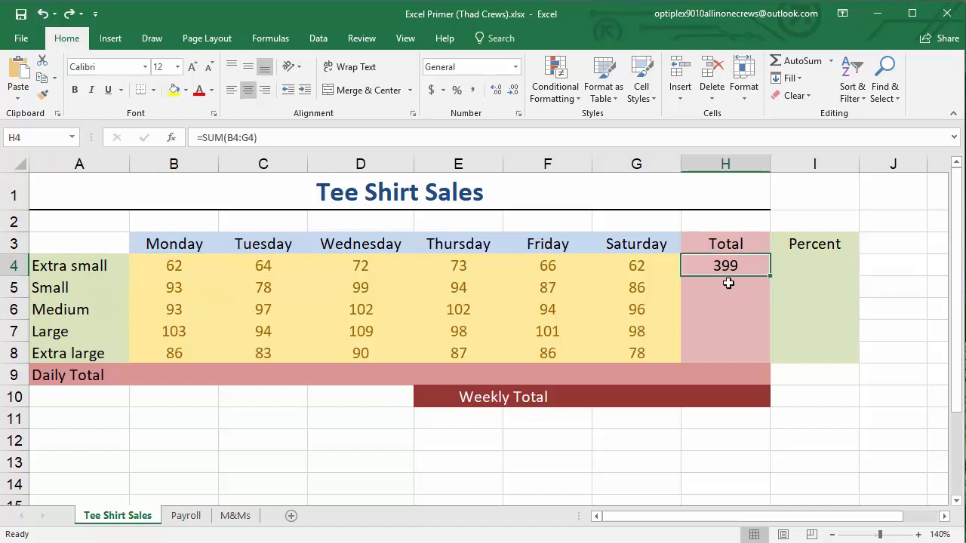
{"action": "left_click", "coordinate": [728, 283]}
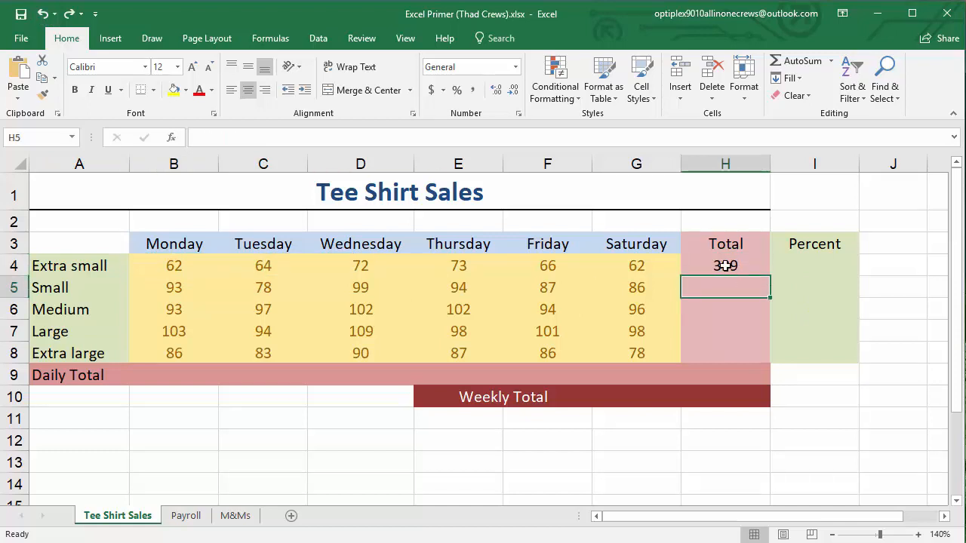
{"action": "left_click", "coordinate": [723, 265]}
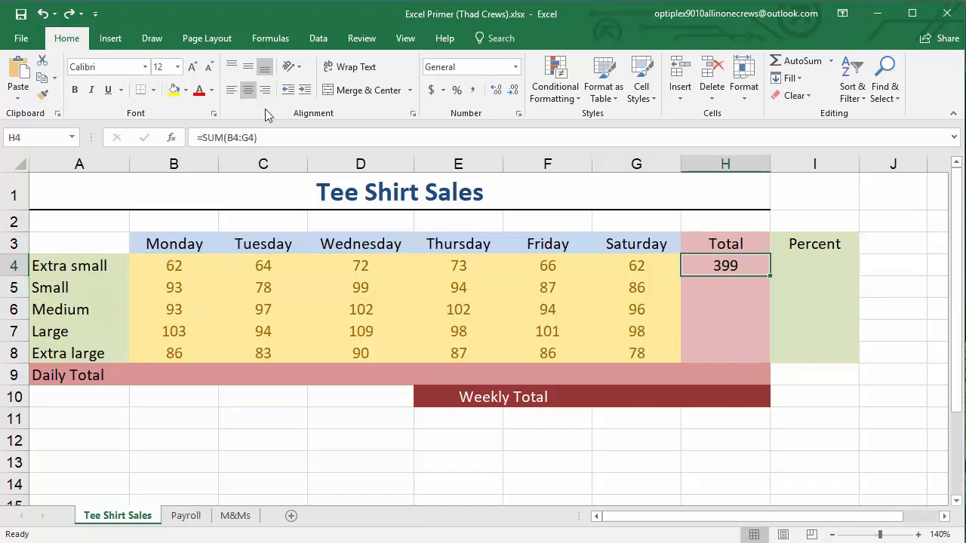
{"action": "left_click_drag", "start_coordinate": [273, 141], "coordinate": [190, 148]}
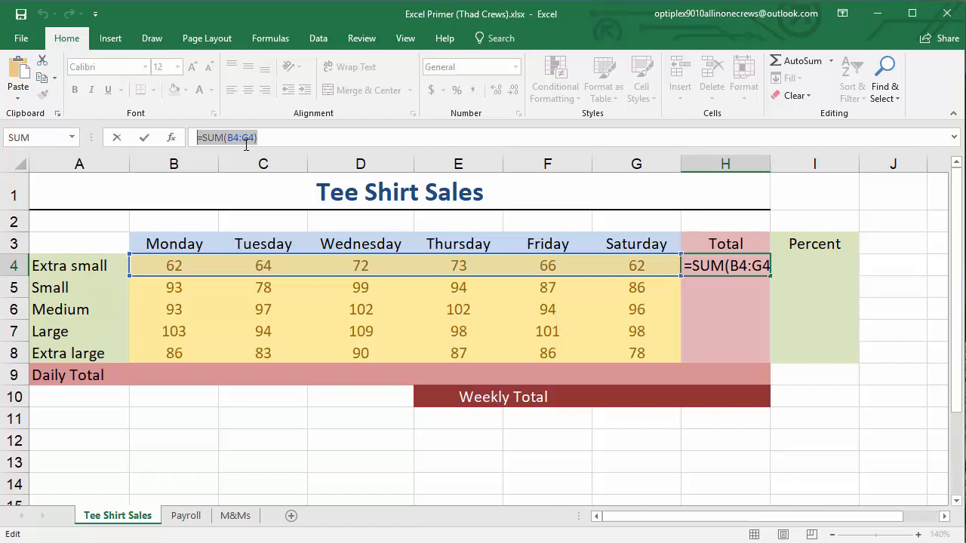
{"action": "key", "text": "Escape"}
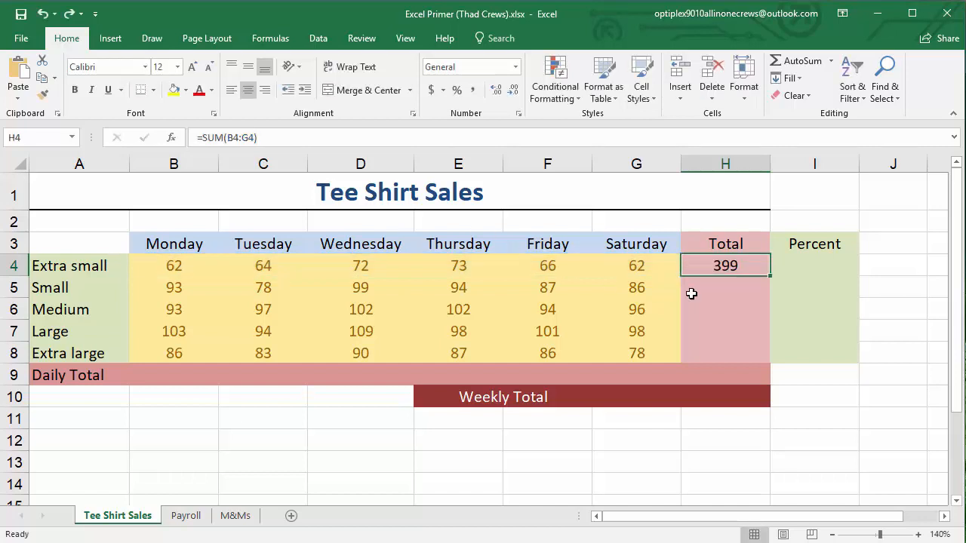
Compare the total formula in H4 with the empty total cells H5 through H8, leaving the formula unedited
{"action": "double_click", "coordinate": [722, 264]}
{"action": "key", "text": "Escape"}
{"action": "left_click", "coordinate": [726, 286]}
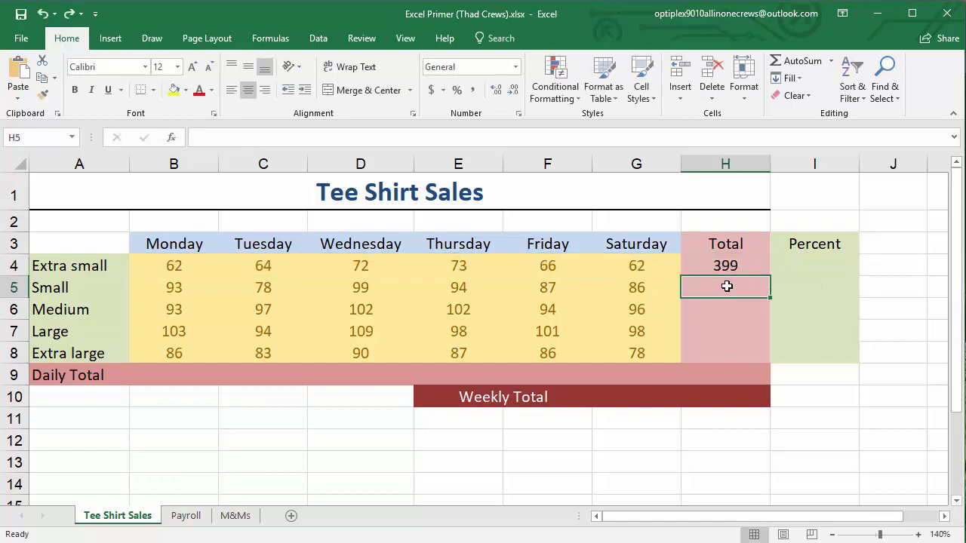
{"action": "left_click", "coordinate": [720, 310]}
{"action": "left_click", "coordinate": [718, 329]}
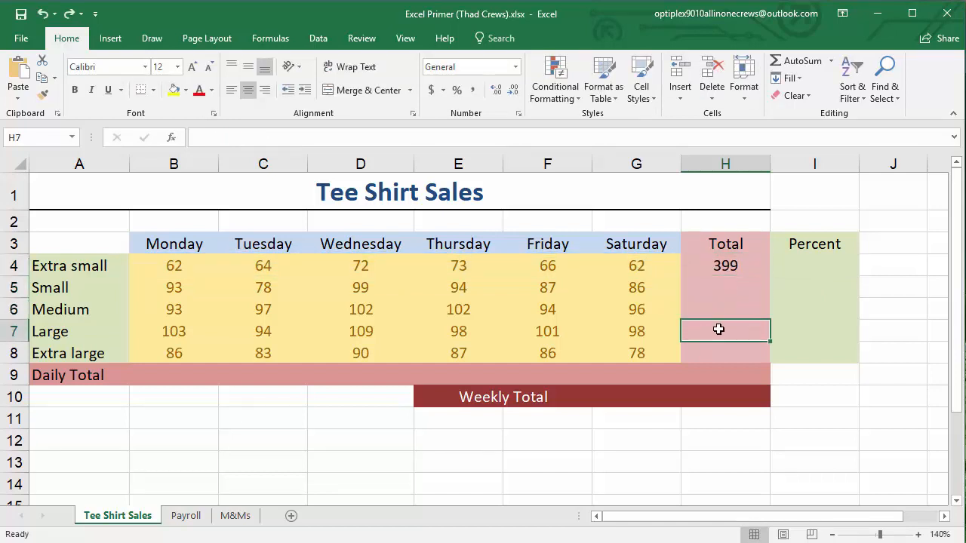
{"action": "left_click", "coordinate": [715, 351]}
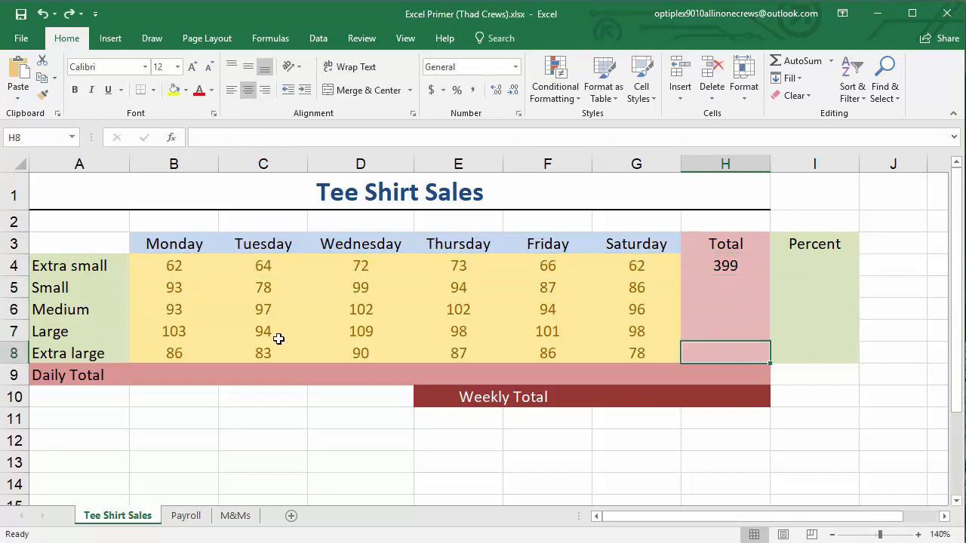
Copy the SUM formula from H4 down through H8 to total the remaining shirt sizes
{"action": "left_click", "coordinate": [705, 273]}
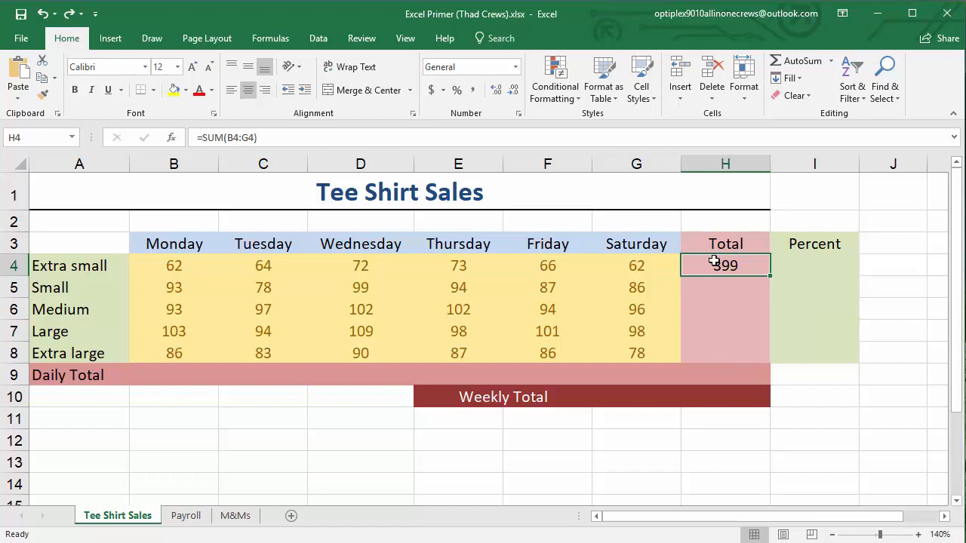
{"action": "left_click", "coordinate": [718, 322]}
{"action": "left_click", "coordinate": [724, 268]}
{"action": "left_click_drag", "start_coordinate": [771, 278], "coordinate": [768, 361]}
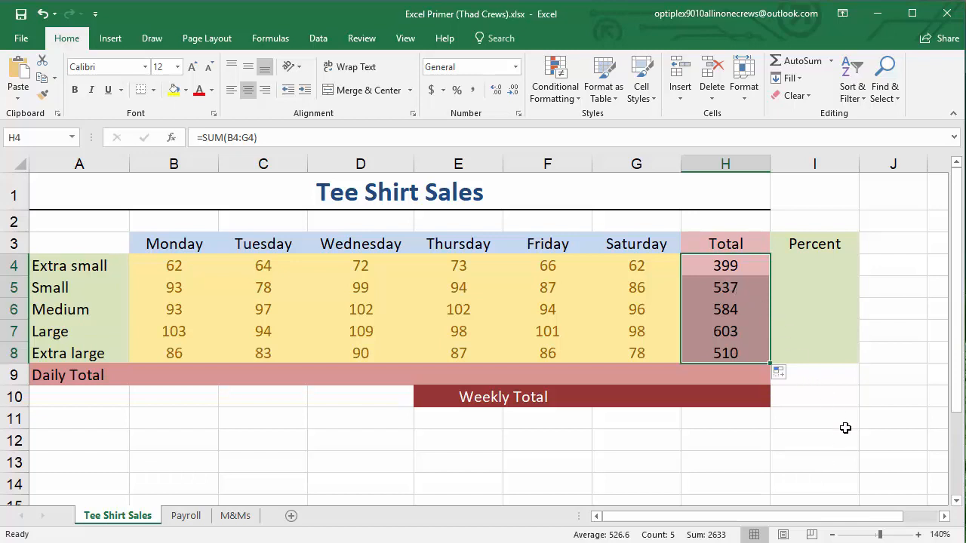
{"action": "left_click", "coordinate": [823, 419]}
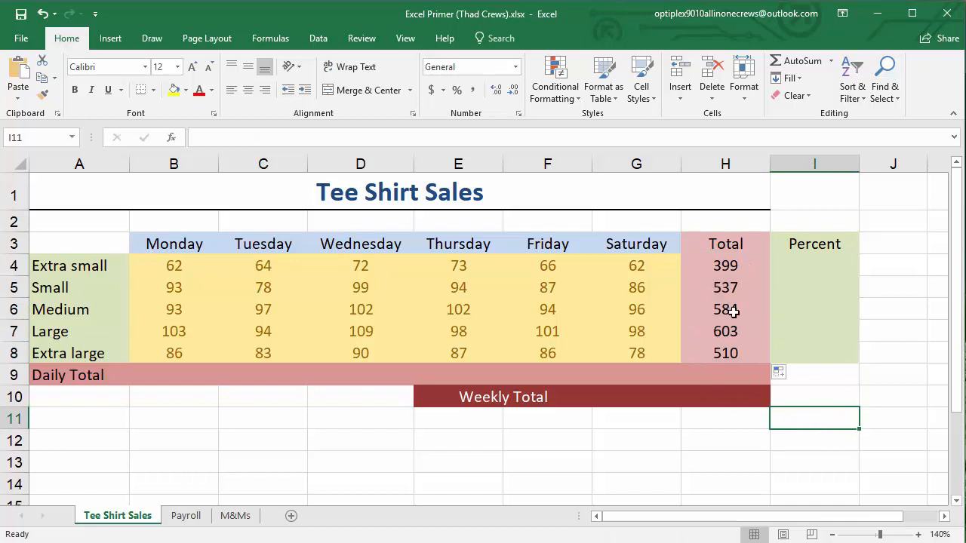
Inspect the copied SUM formulas in H5, H6 and H7 and the row ranges they reference, leaving them unedited
{"action": "left_click", "coordinate": [755, 296]}
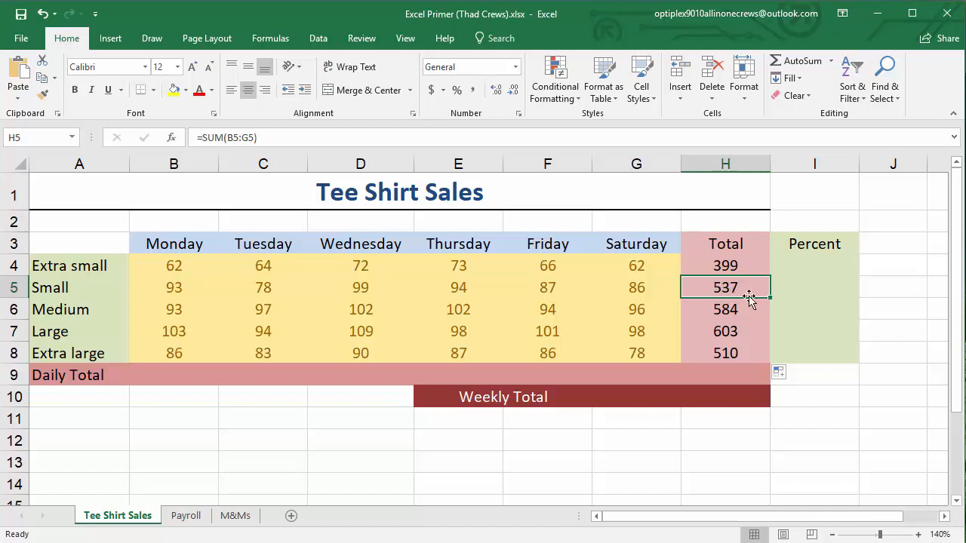
{"action": "left_click_drag", "start_coordinate": [199, 138], "coordinate": [279, 138]}
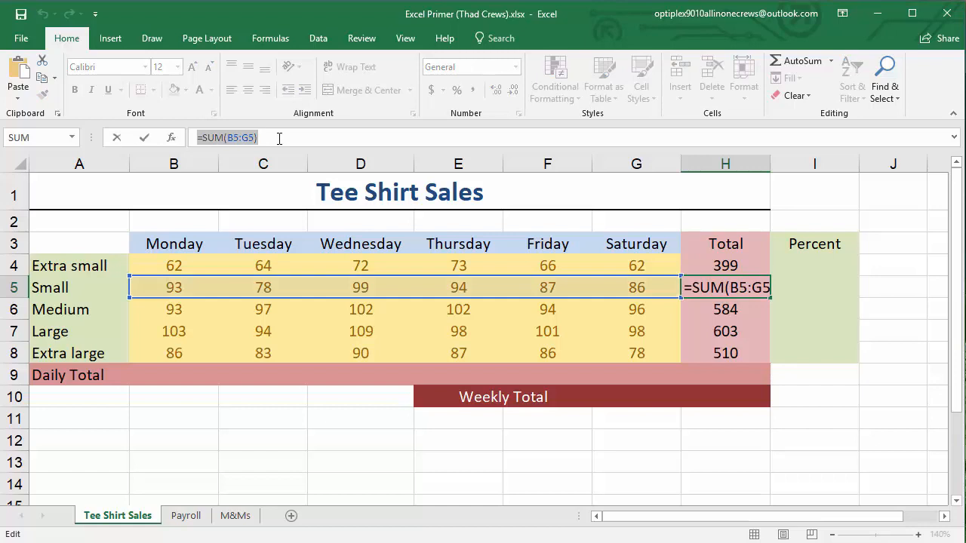
{"action": "key", "text": "Escape"}
{"action": "left_click", "coordinate": [747, 314]}
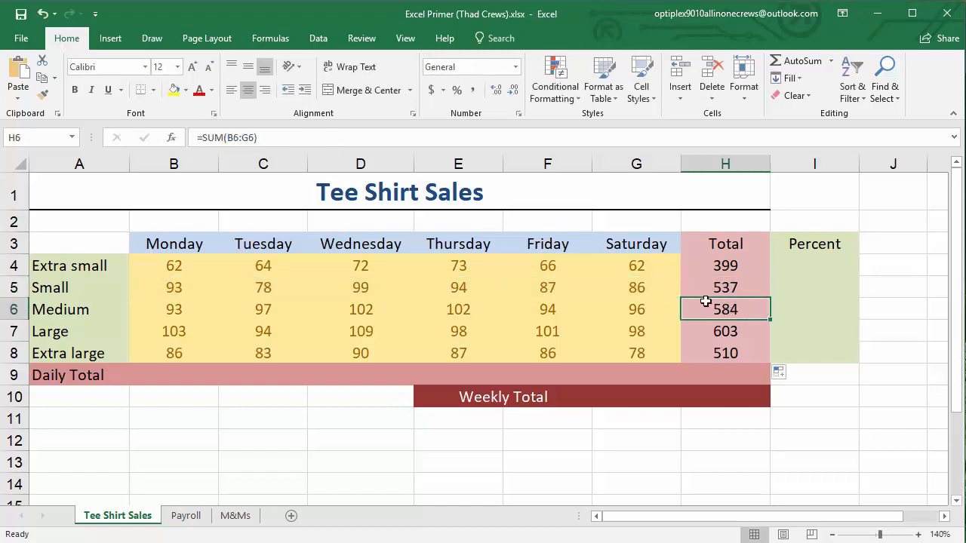
{"action": "left_click_drag", "start_coordinate": [198, 137], "coordinate": [300, 140]}
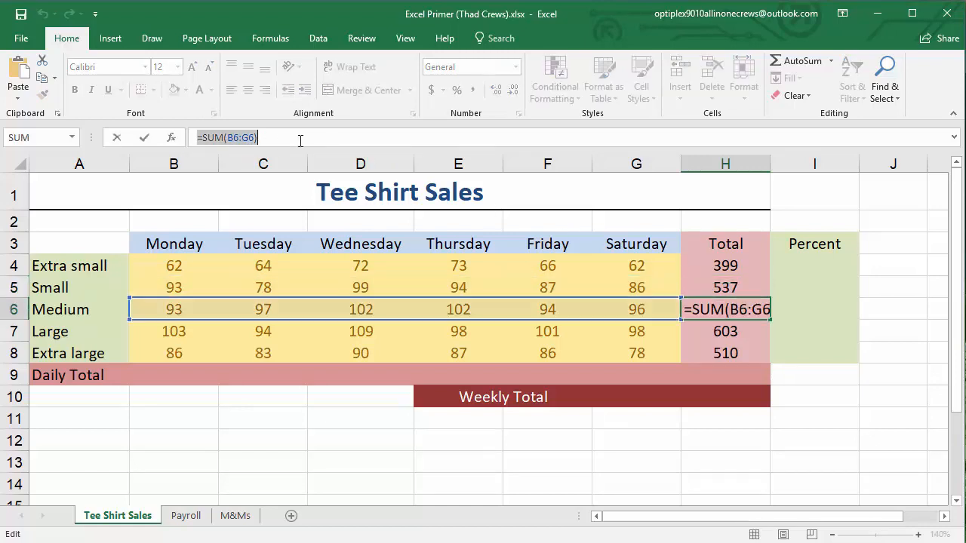
{"action": "key", "text": "Escape"}
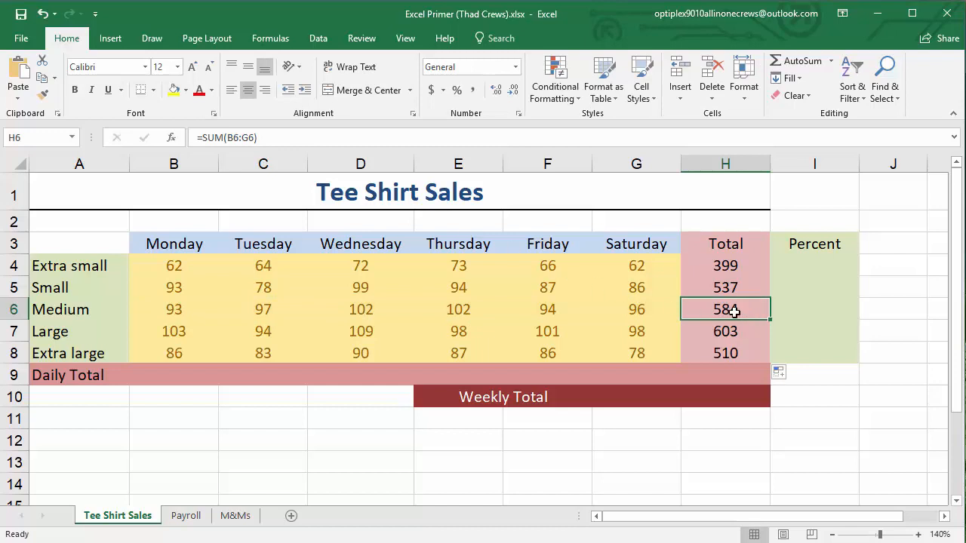
{"action": "double_click", "coordinate": [734, 311]}
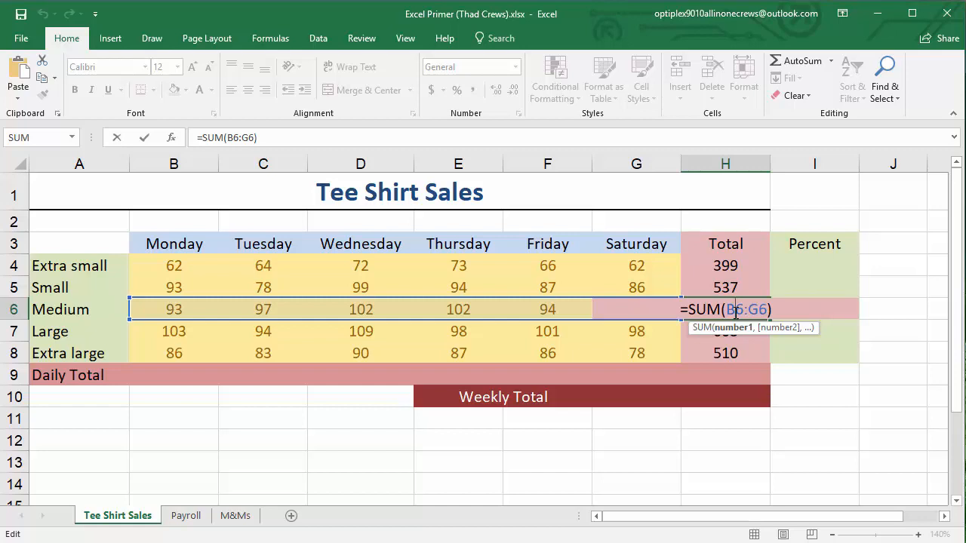
{"action": "key", "text": "ctrl+Return"}
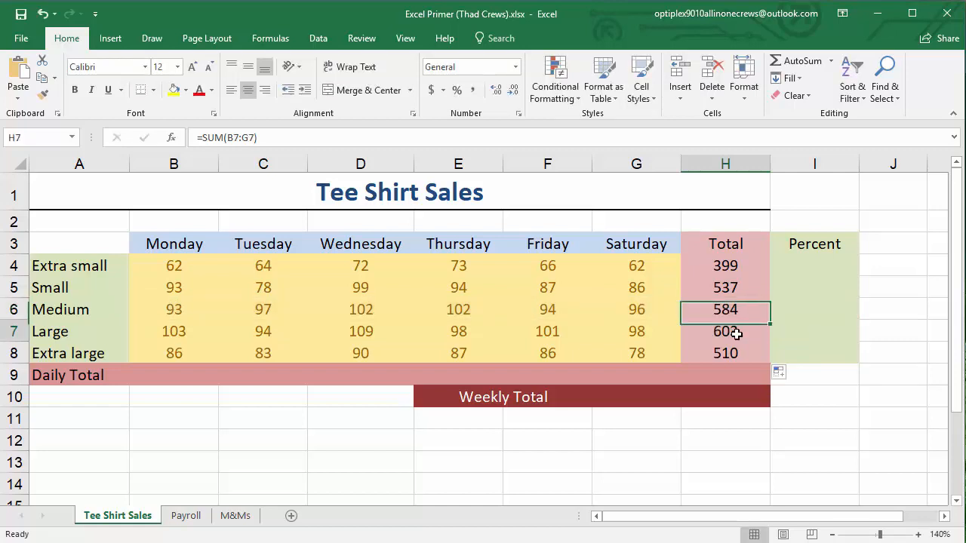
{"action": "double_click", "coordinate": [732, 330]}
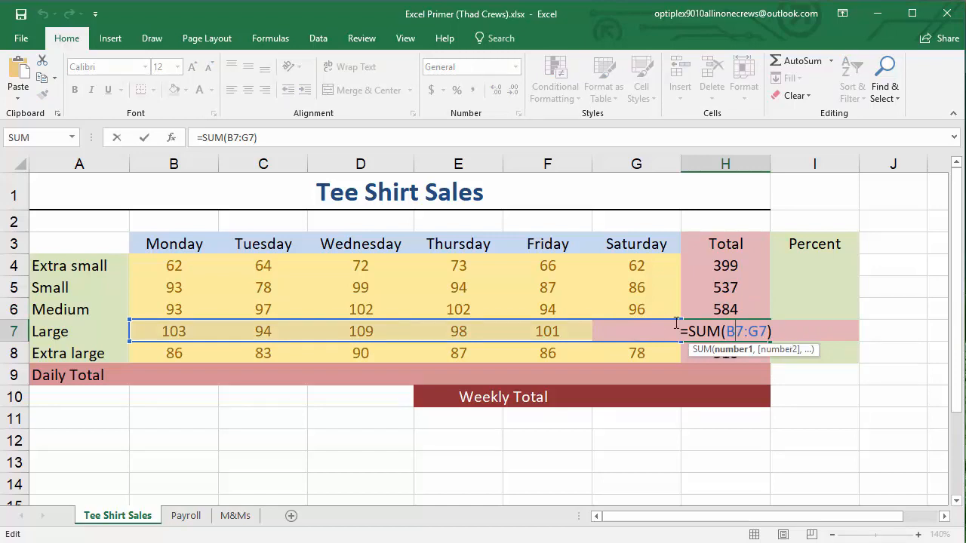
{"action": "key", "text": "ctrl+Return"}
{"action": "double_click", "coordinate": [728, 331]}
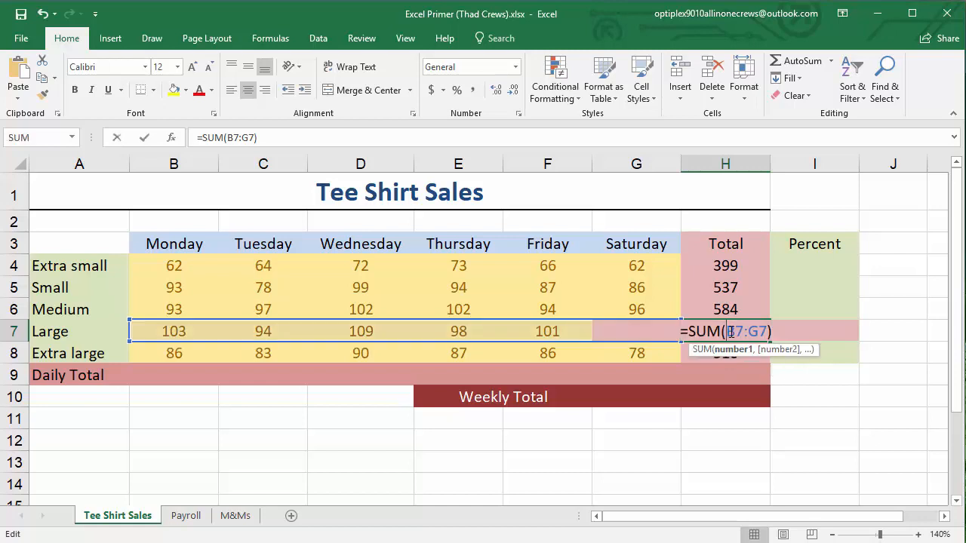
{"action": "left_click", "coordinate": [865, 459]}
{"action": "key", "text": "Left"}
{"action": "key", "text": "Left"}
{"action": "key", "text": "Left"}
{"action": "key", "text": "Left"}
{"action": "key", "text": "Left"}
{"action": "key", "text": "Left"}
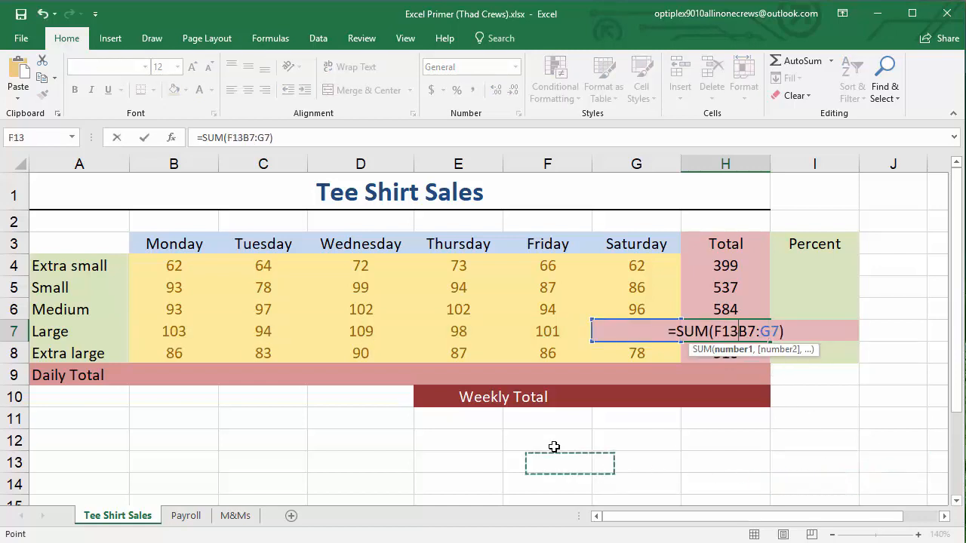
{"action": "key", "text": "Up"}
{"action": "key", "text": "Up"}
{"action": "key", "text": "Up"}
{"action": "key", "text": "Up"}
{"action": "key", "text": "Up"}
{"action": "key", "text": "Up"}
{"action": "key", "text": "Up"}
{"action": "left_click", "coordinate": [539, 295]}
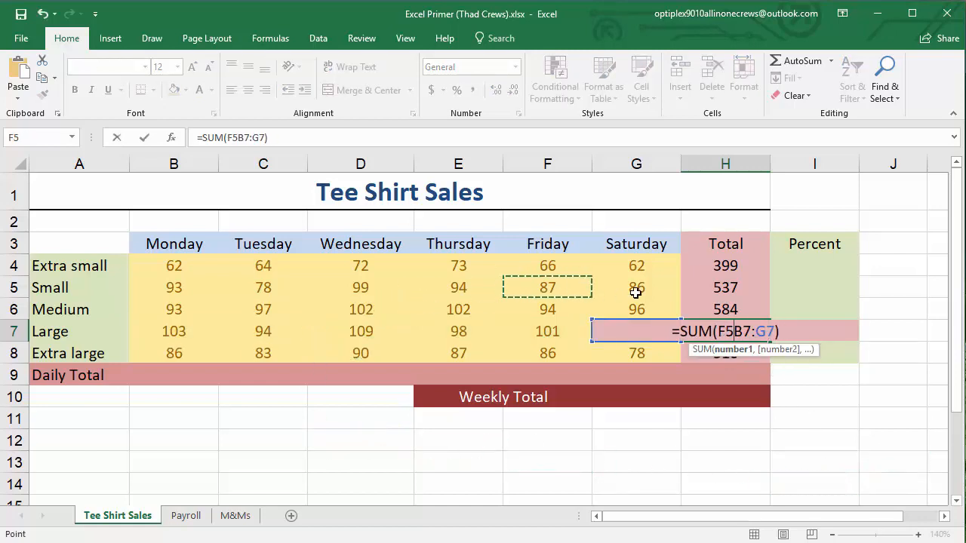
{"action": "left_click", "coordinate": [687, 285]}
{"action": "left_click", "coordinate": [433, 338]}
{"action": "left_click", "coordinate": [694, 455]}
{"action": "left_click", "coordinate": [843, 475]}
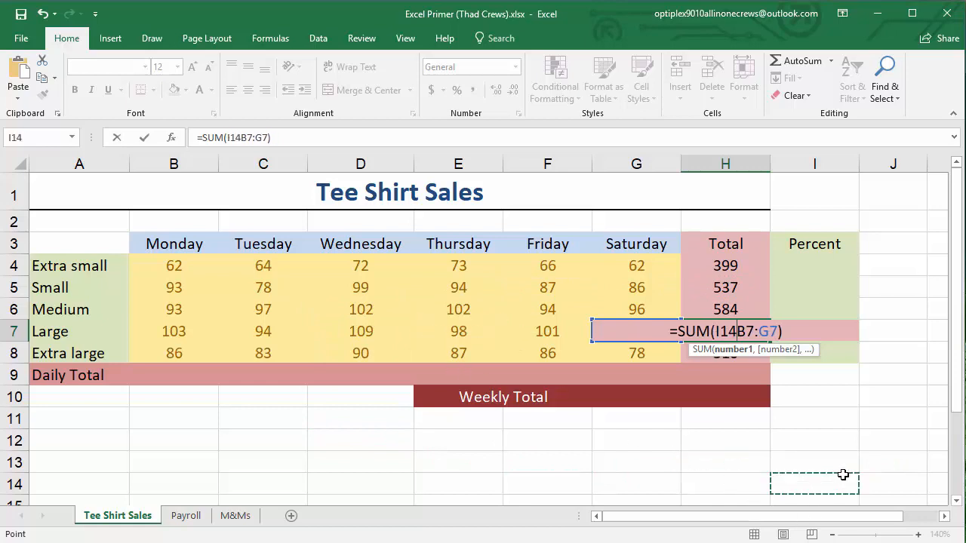
{"action": "key", "text": "Escape"}
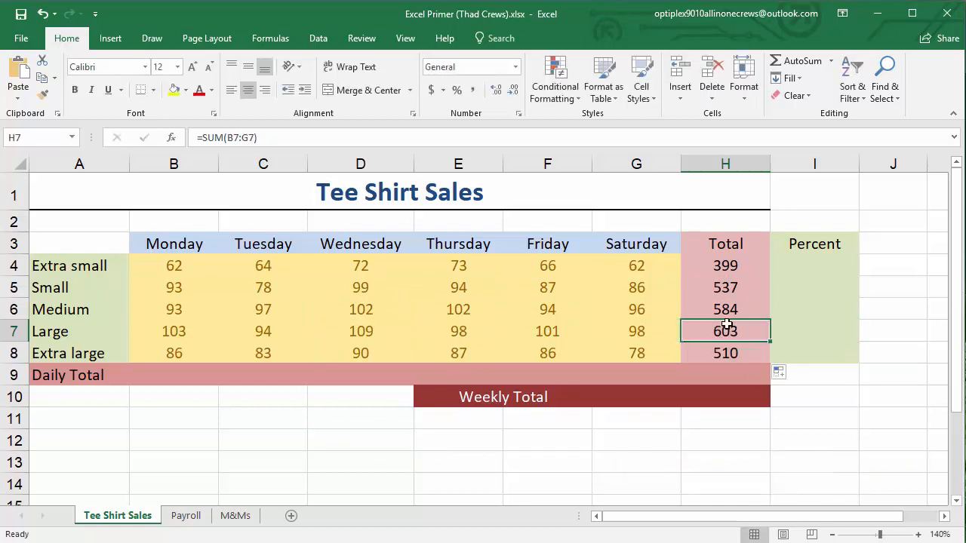
Enter the formula =SUM(B4:B8) in B9 to calculate Monday's daily total
{"action": "left_click", "coordinate": [167, 372]}
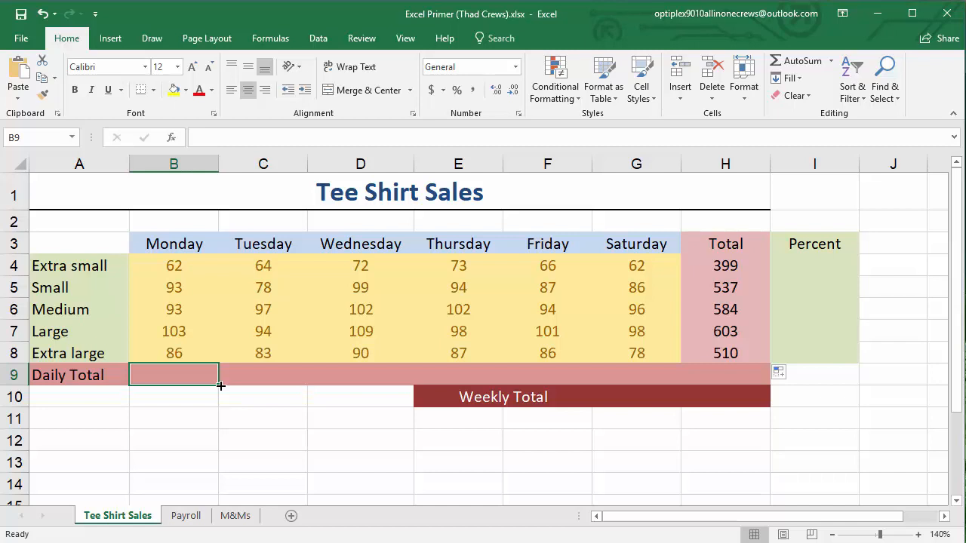
{"action": "type", "text": "="}
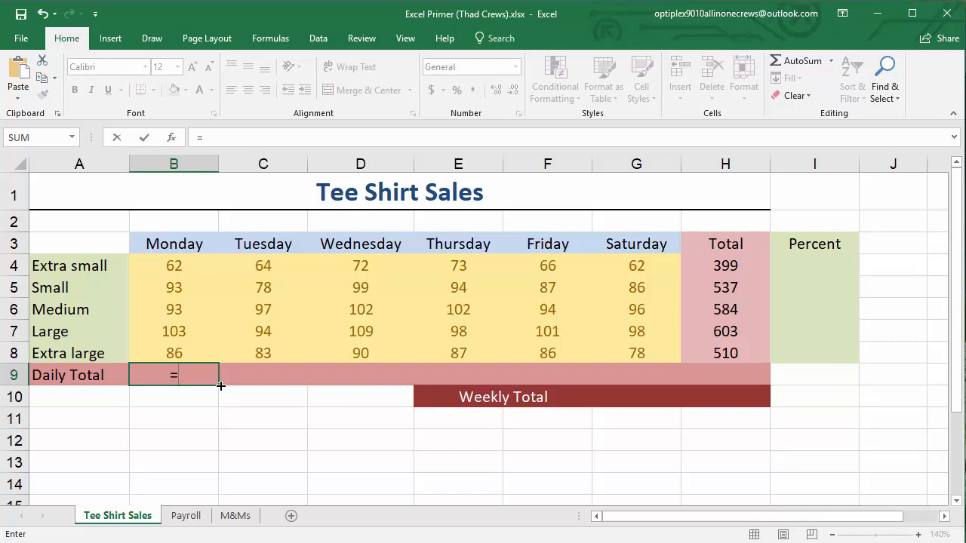
{"action": "type", "text": "SUM("}
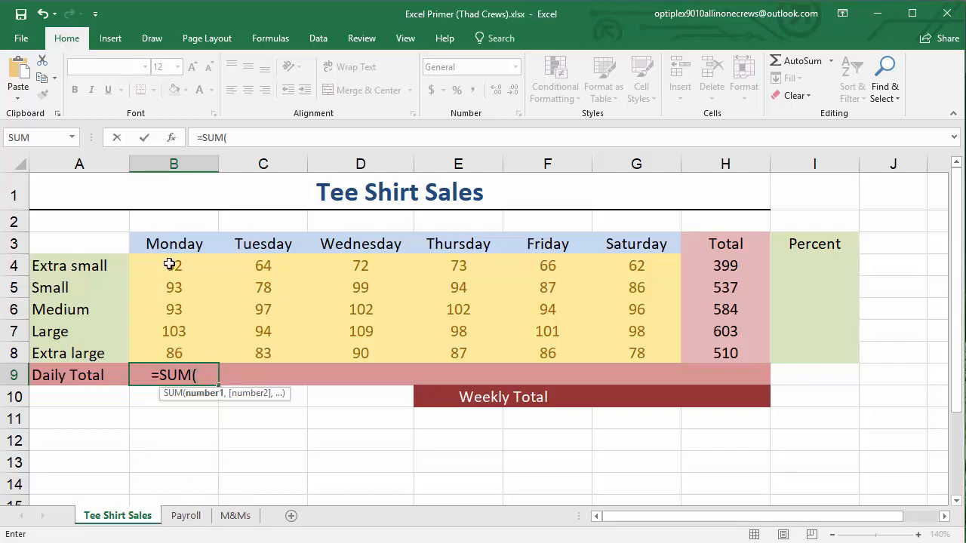
{"action": "left_click_drag", "start_coordinate": [172, 264], "coordinate": [165, 350]}
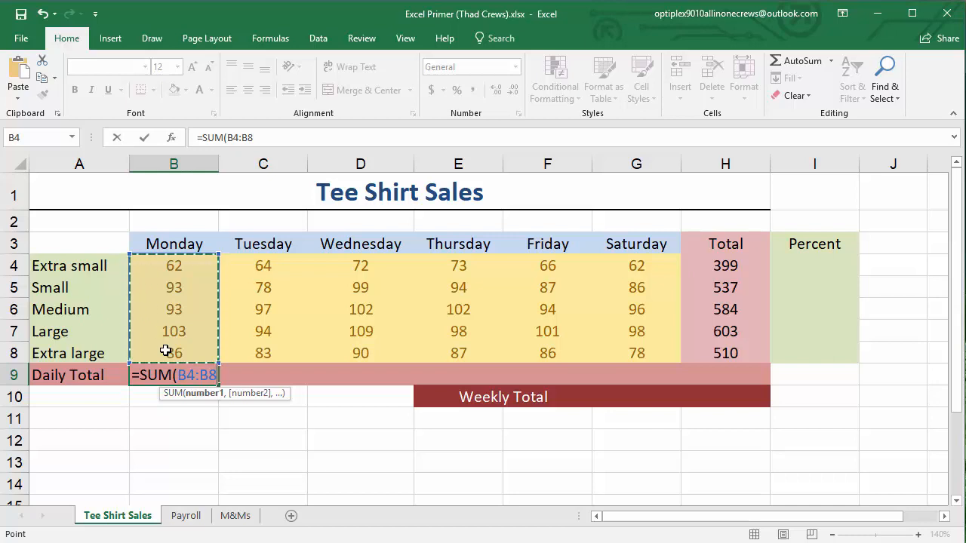
{"action": "key", "text": "Return"}
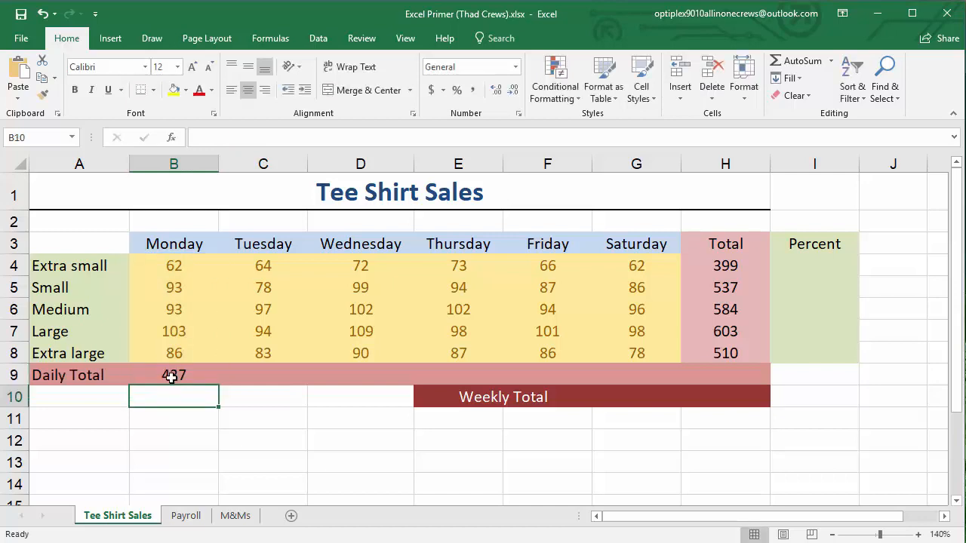
Check the range referenced in B9, and copy its SUM formula across through G9 for the Tuesday to Saturday totals
{"action": "left_click", "coordinate": [172, 378]}
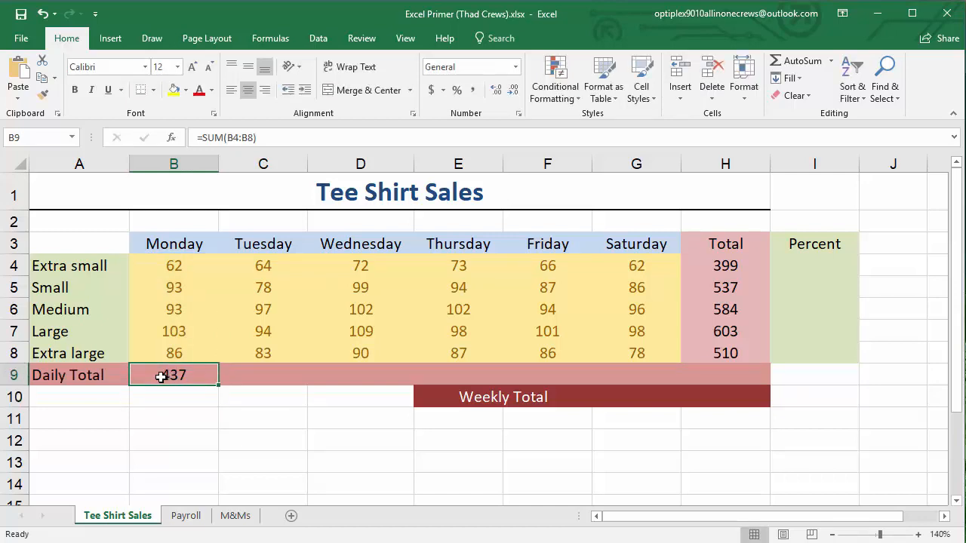
{"action": "double_click", "coordinate": [181, 376]}
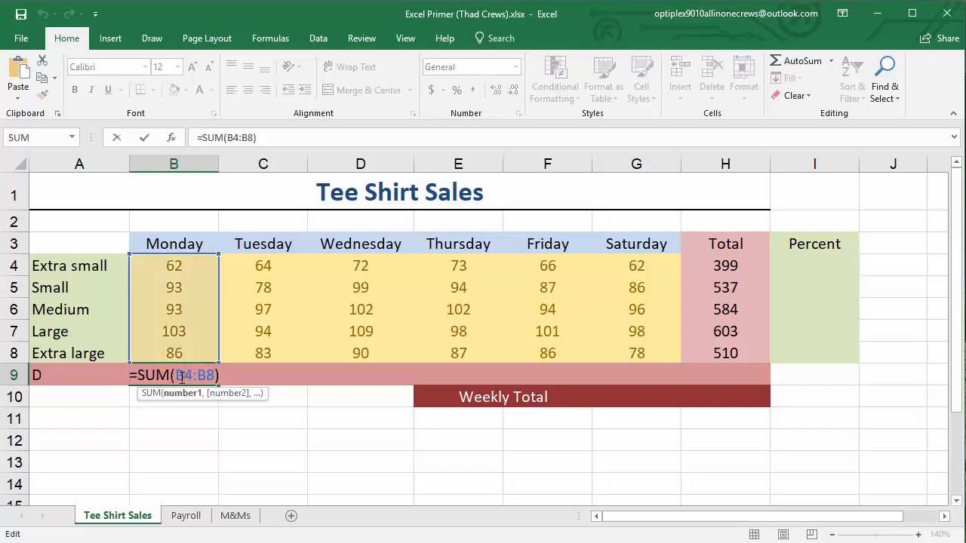
{"action": "key", "text": "Escape"}
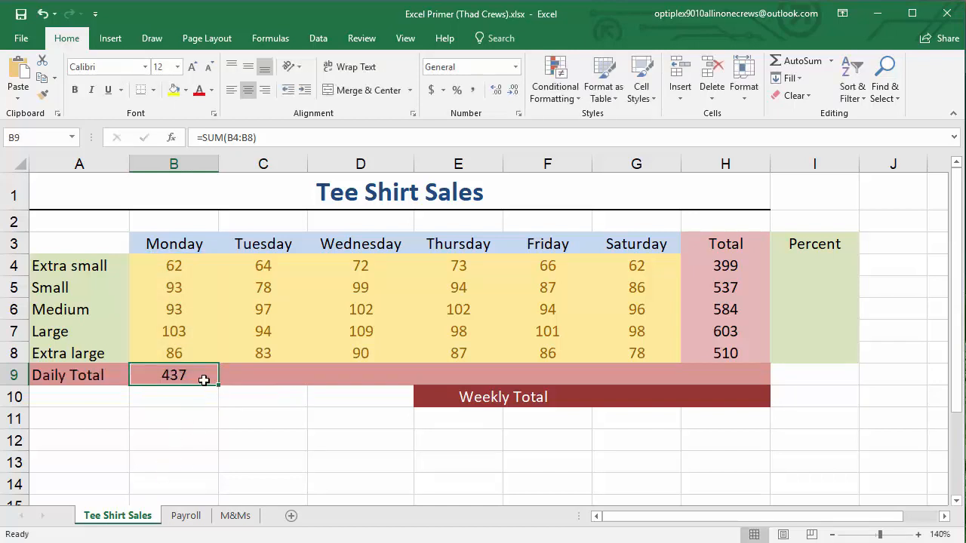
{"action": "left_click_drag", "start_coordinate": [218, 384], "coordinate": [649, 389]}
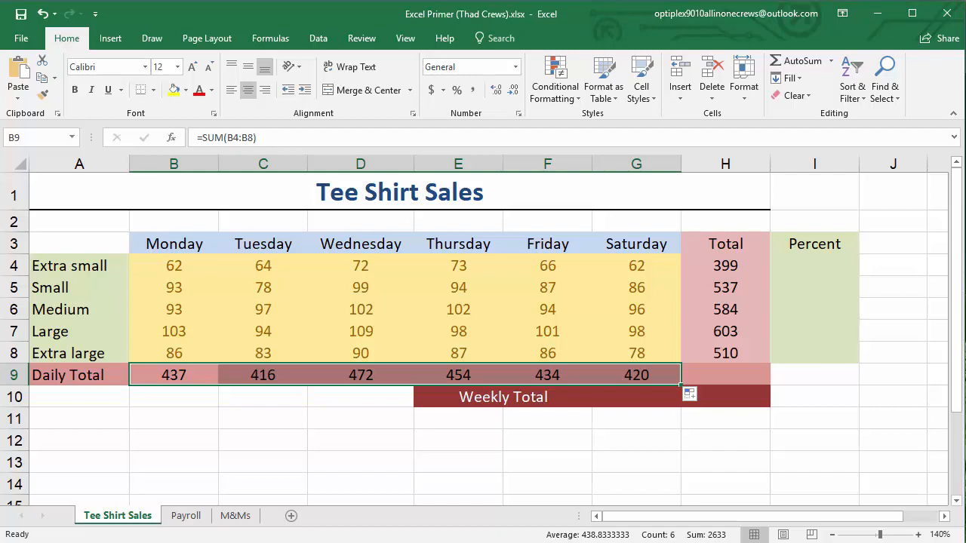
{"action": "left_click", "coordinate": [750, 441]}
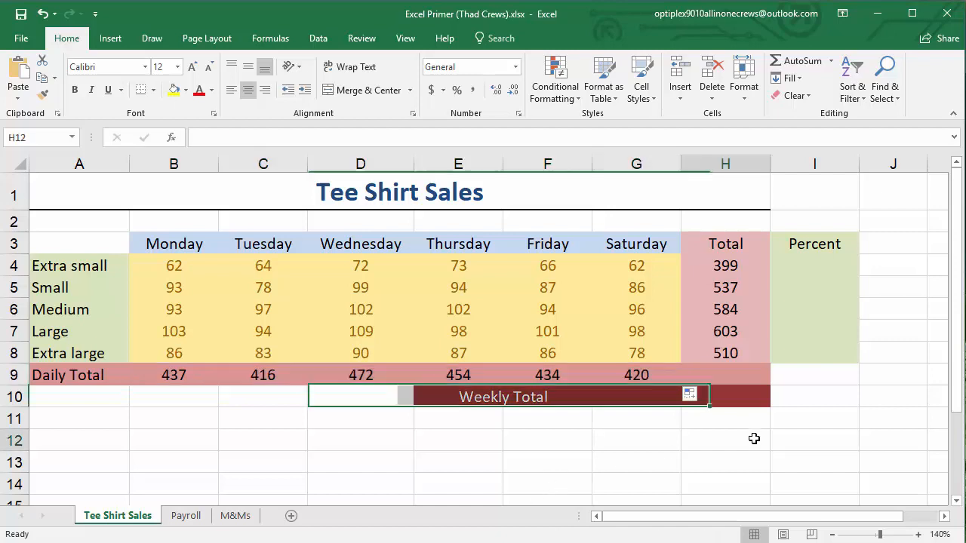
Dismiss the leftover Auto Fill Options marker covering the Weekly Total cell H10
{"action": "key", "text": "Up"}
{"action": "key", "text": "Up"}
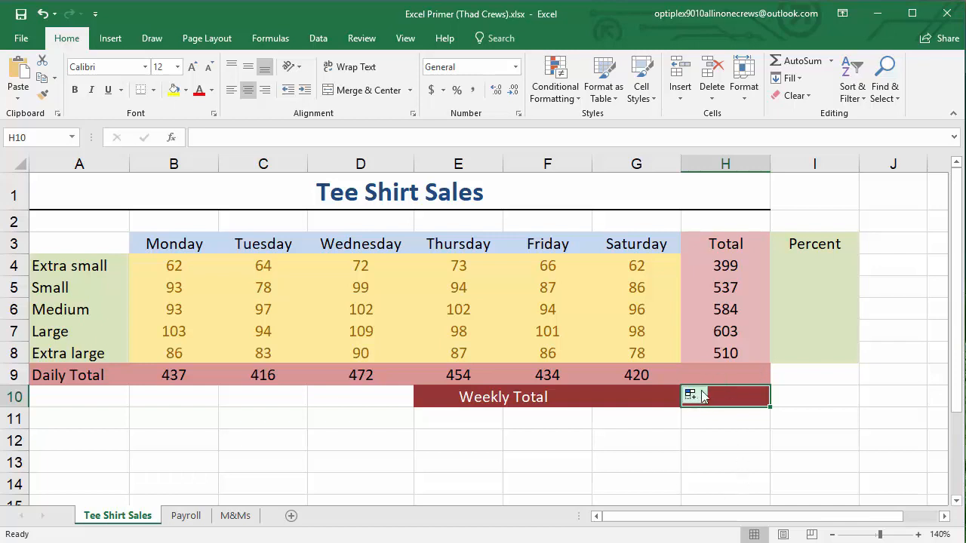
{"action": "left_click", "coordinate": [824, 447]}
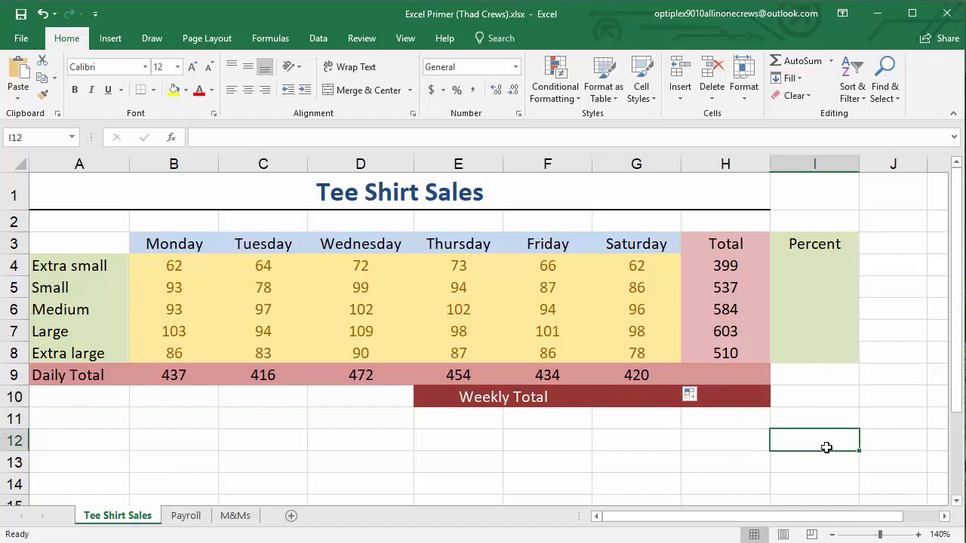
{"action": "left_click", "coordinate": [750, 445]}
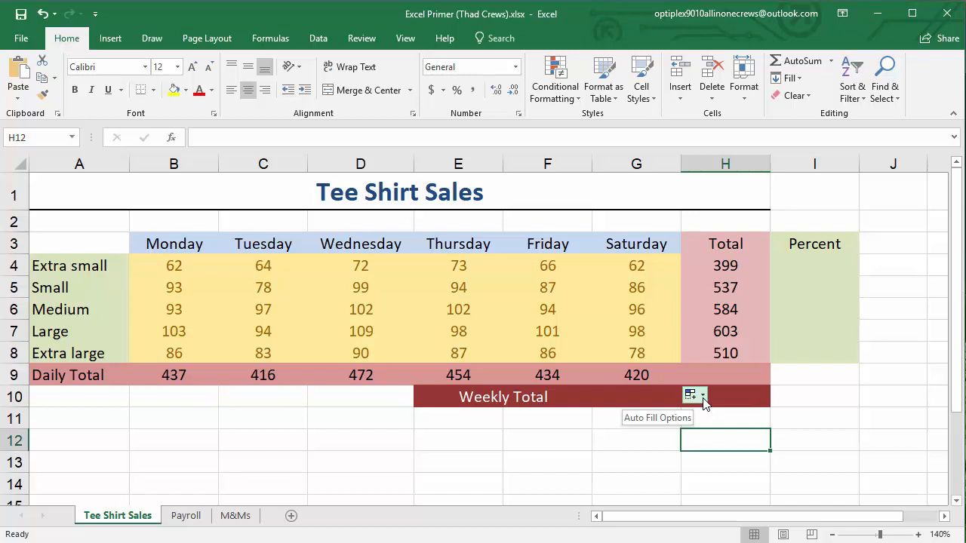
{"action": "left_click", "coordinate": [801, 444]}
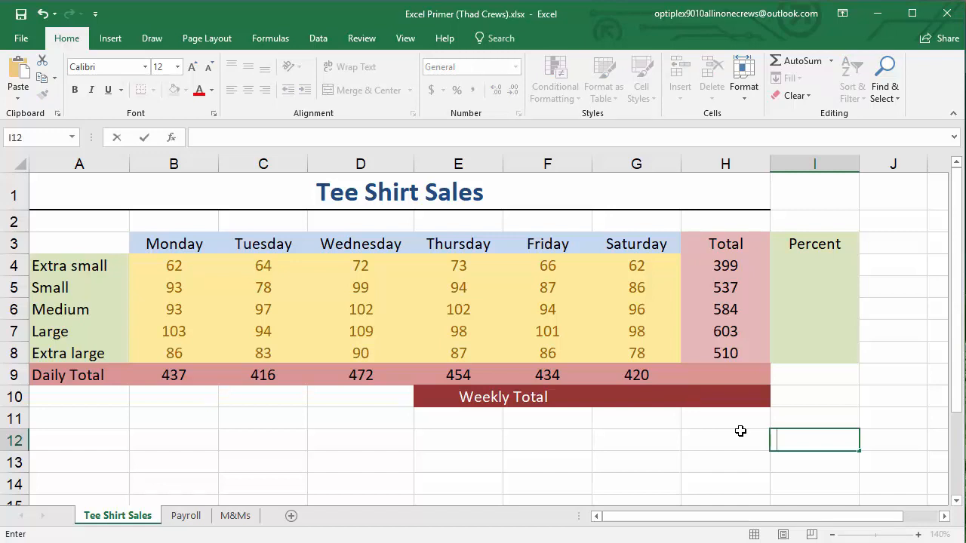
{"action": "key", "text": "BackSpace"}
{"action": "key", "text": "Escape"}
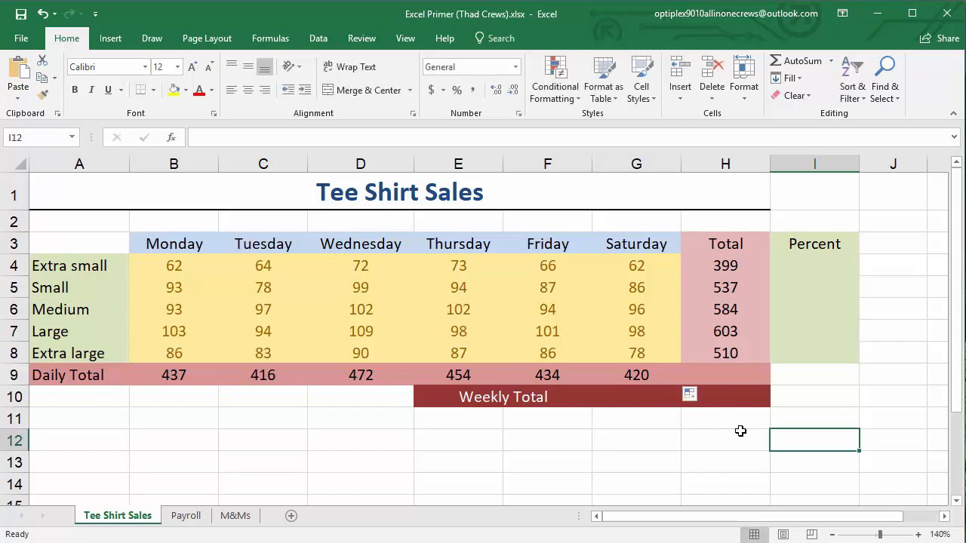
{"action": "key", "text": "BackSpace"}
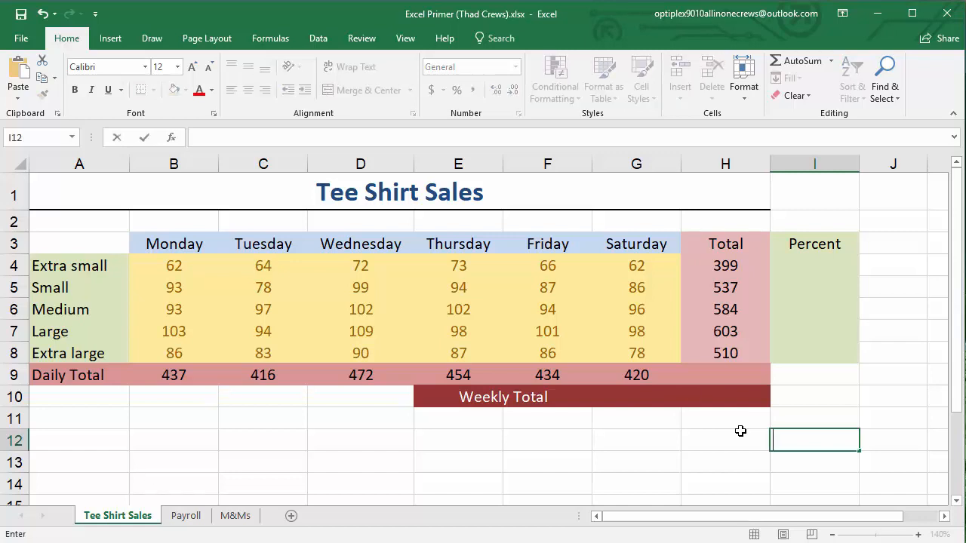
{"action": "key", "text": "Return"}
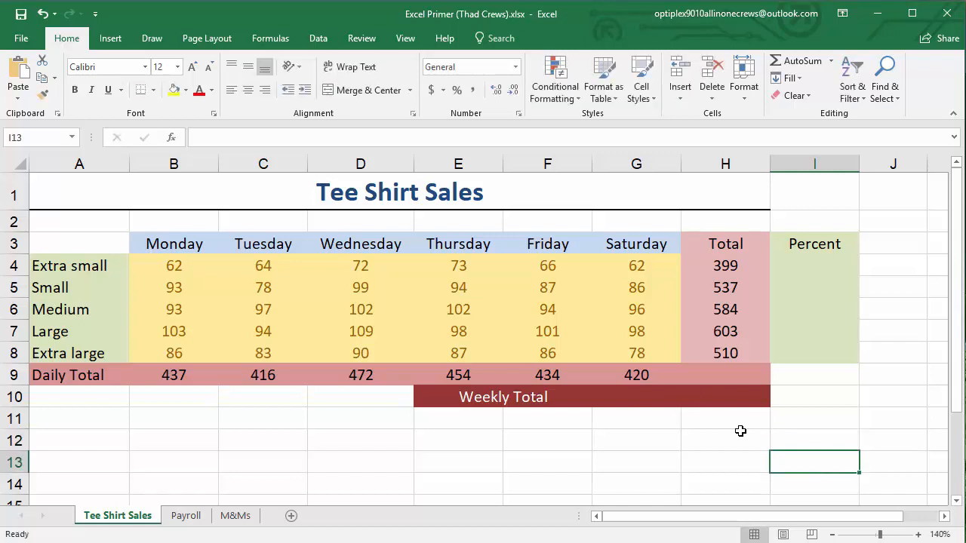
{"action": "left_click", "coordinate": [778, 438]}
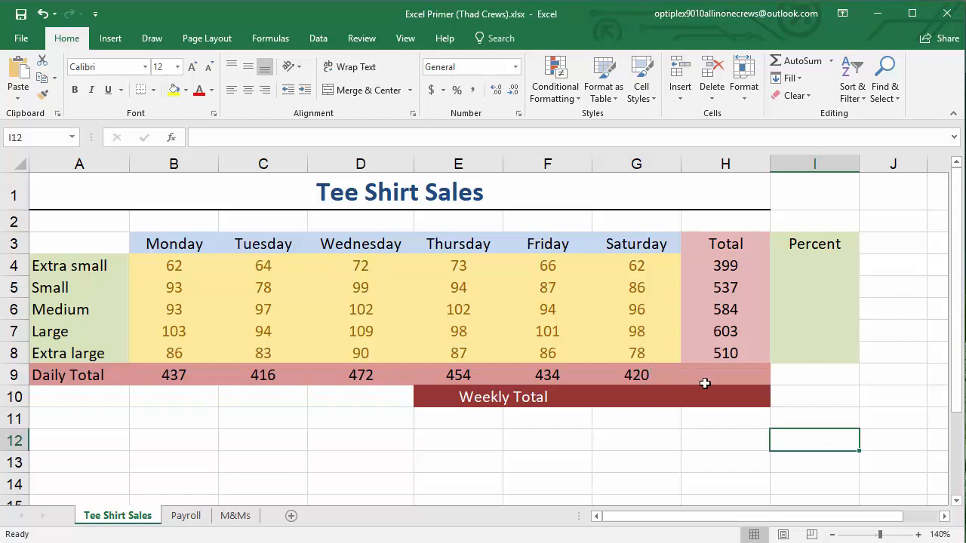
Enter the formula =SUM(H4:H8) in H10 to calculate the weekly total from the shirt size totals
{"action": "left_click", "coordinate": [729, 398]}
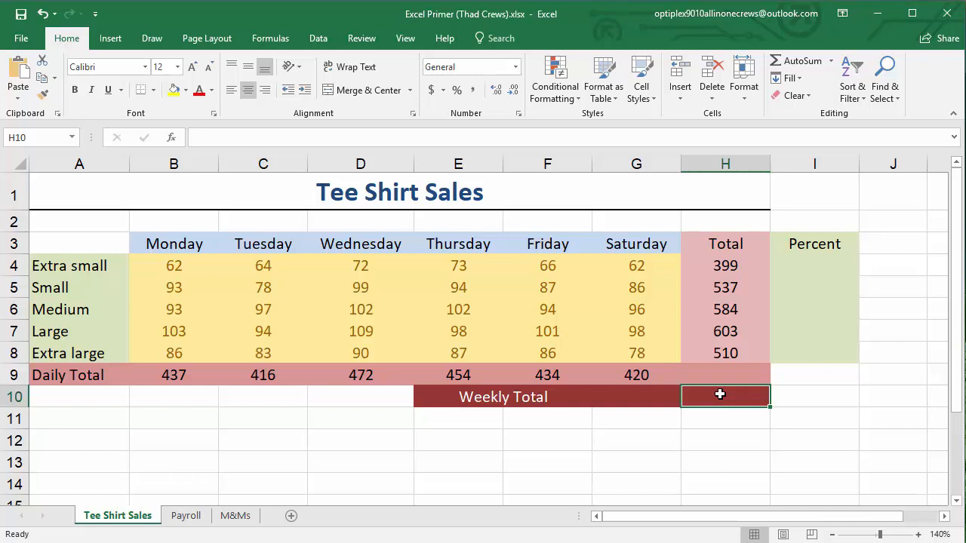
{"action": "type", "text": "=sum("}
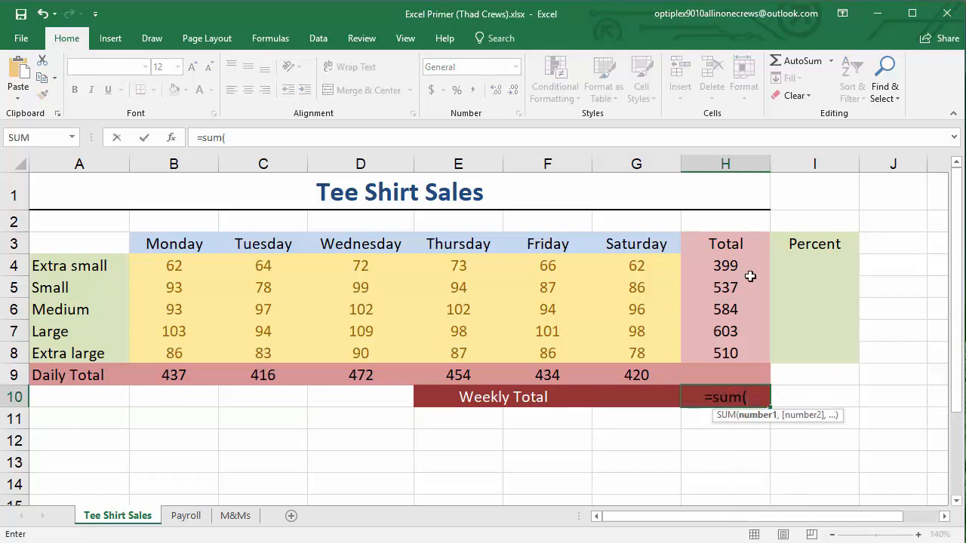
{"action": "left_click_drag", "start_coordinate": [726, 266], "coordinate": [723, 354]}
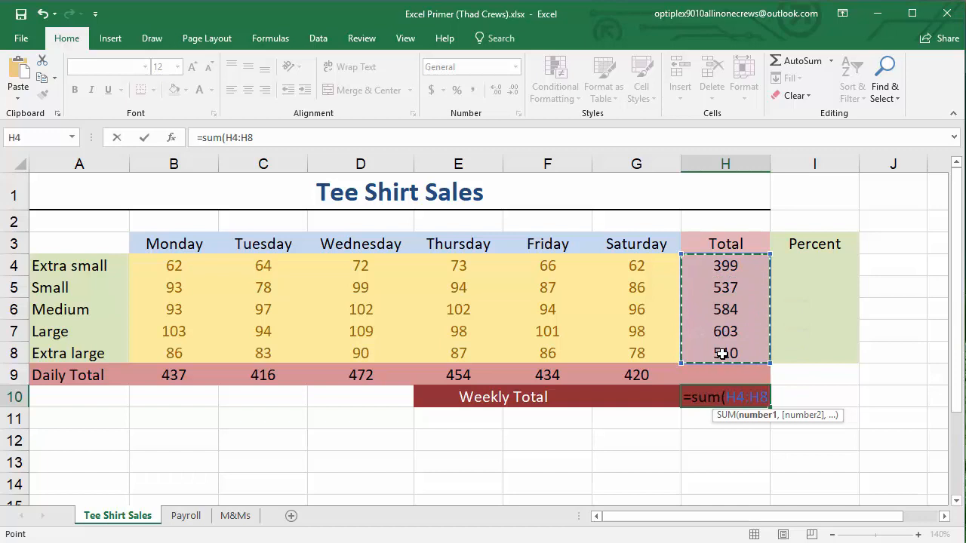
{"action": "key", "text": "Return"}
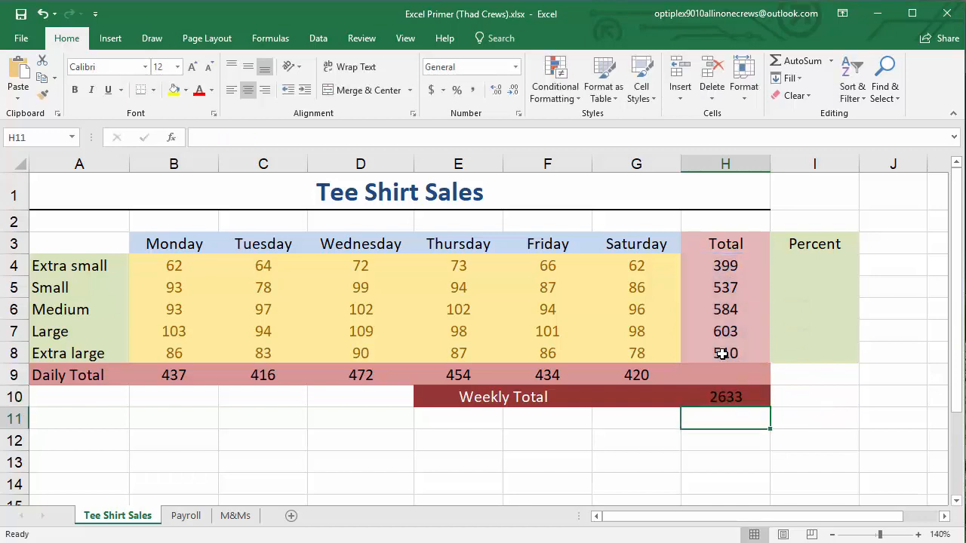
Replace the formula in H10 with a SUM of the daily totals in B9:G9
{"action": "left_click", "coordinate": [729, 398]}
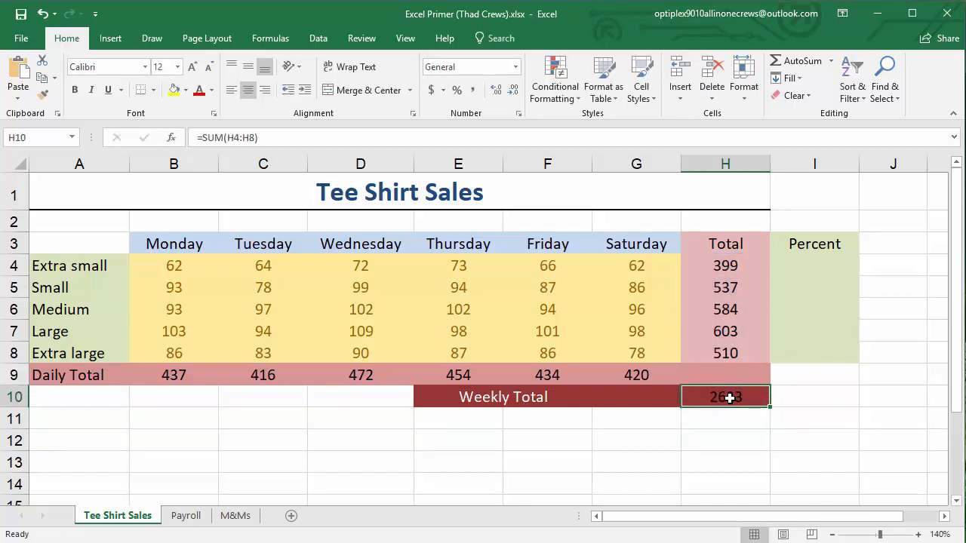
{"action": "key", "text": "BackSpace"}
{"action": "type", "text": "=sum("}
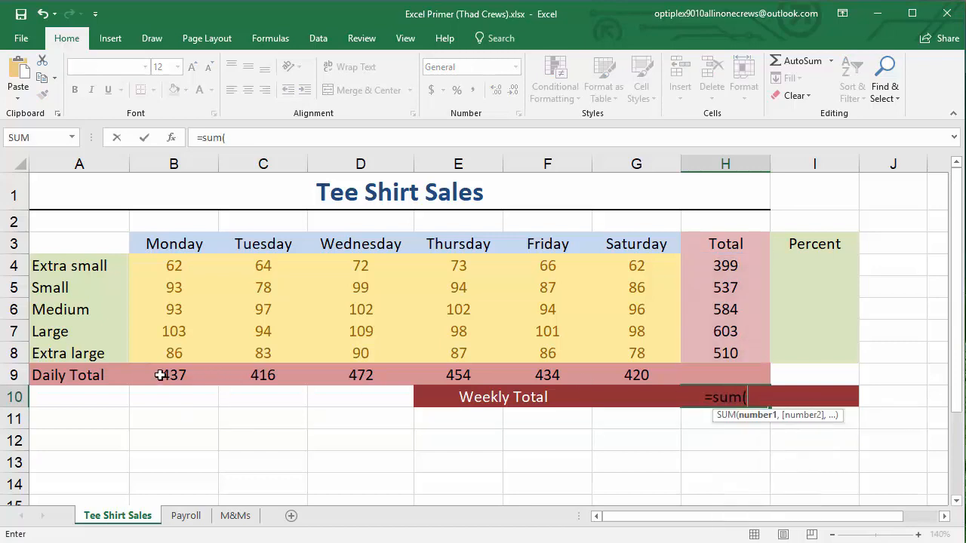
{"action": "left_click_drag", "start_coordinate": [160, 375], "coordinate": [627, 381]}
{"action": "key", "text": "Return"}
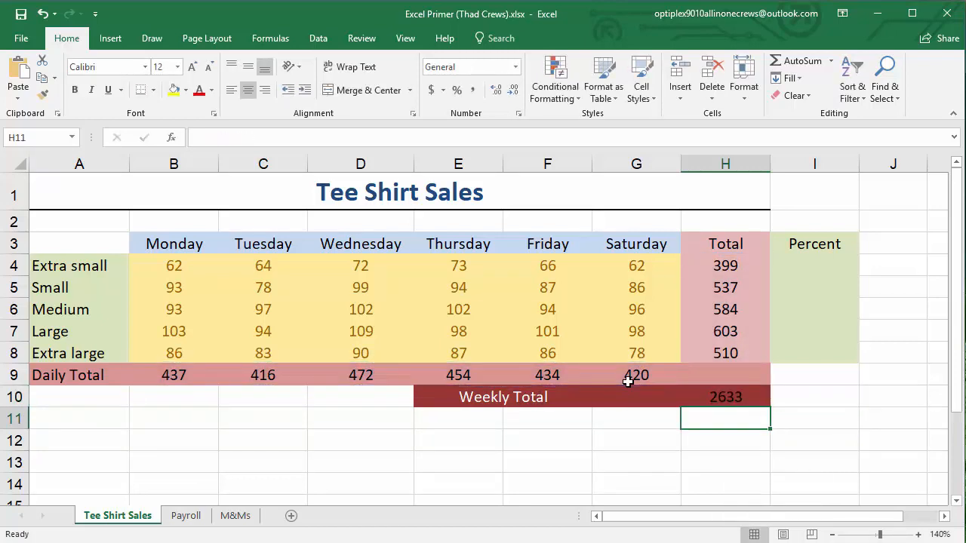
Replace the weekly total formula in H10 with a SUM of all the individual sales figures in B4:G8
{"action": "left_click", "coordinate": [724, 400]}
{"action": "type", "text": "=sum("}
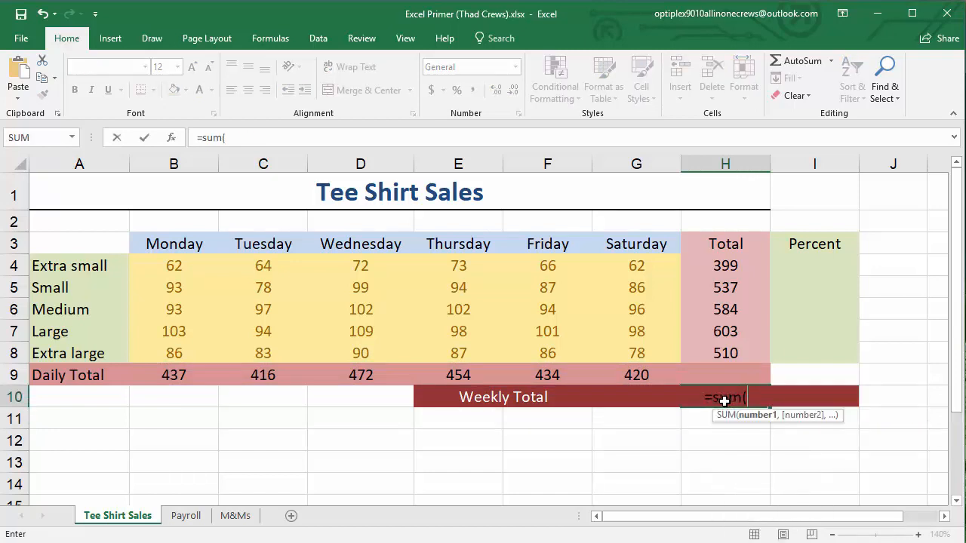
{"action": "left_click_drag", "start_coordinate": [175, 273], "coordinate": [636, 353]}
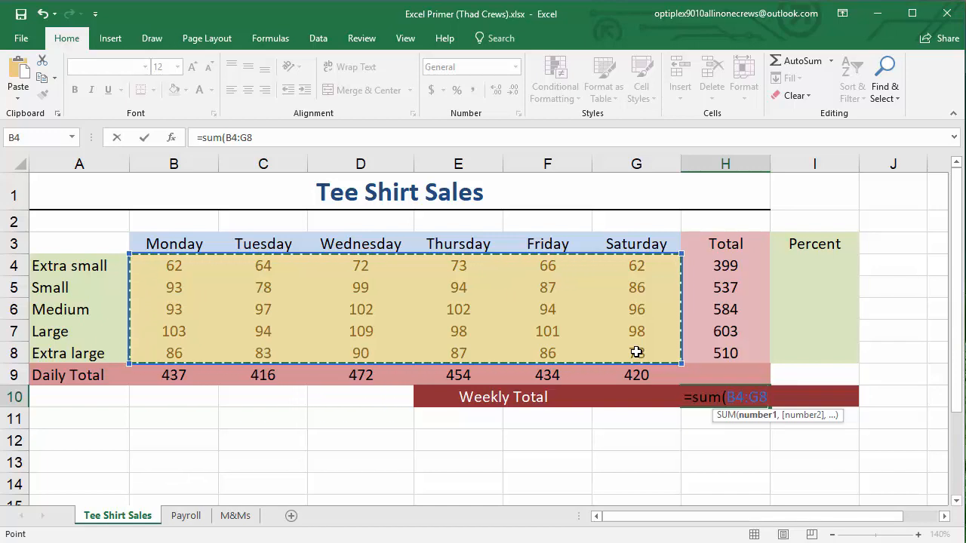
{"action": "key", "text": "Return"}
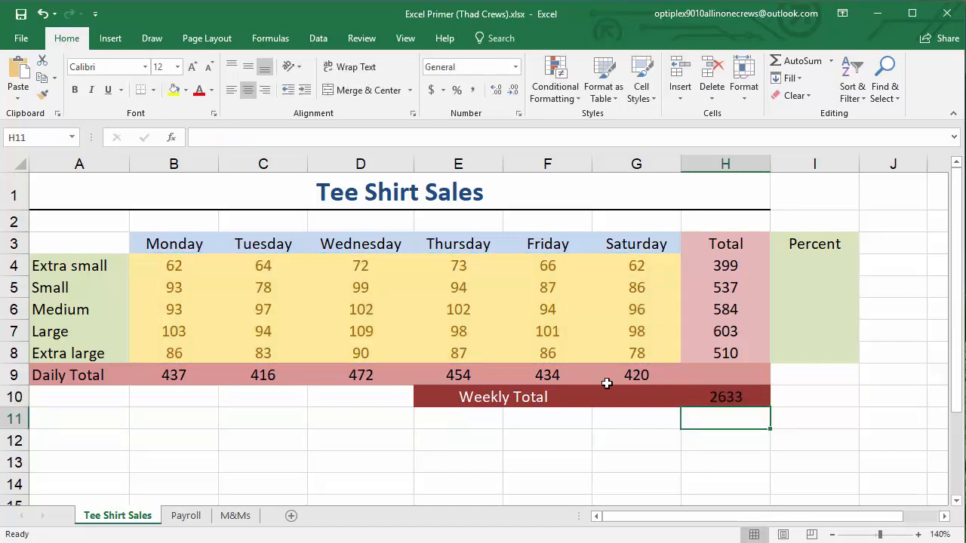
Change the font color of the weekly total in H10 to white
{"action": "left_click", "coordinate": [587, 448]}
{"action": "left_click", "coordinate": [713, 398]}
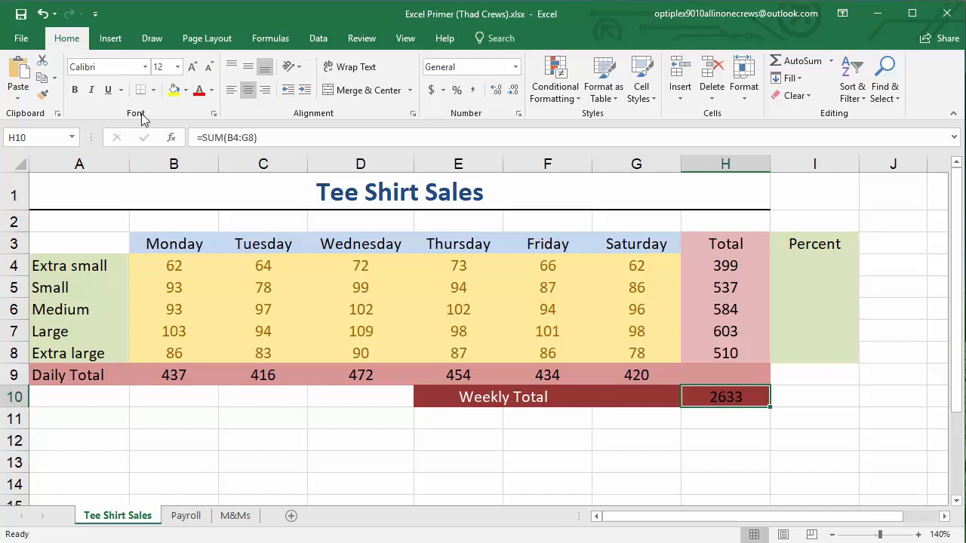
{"action": "left_click", "coordinate": [212, 92]}
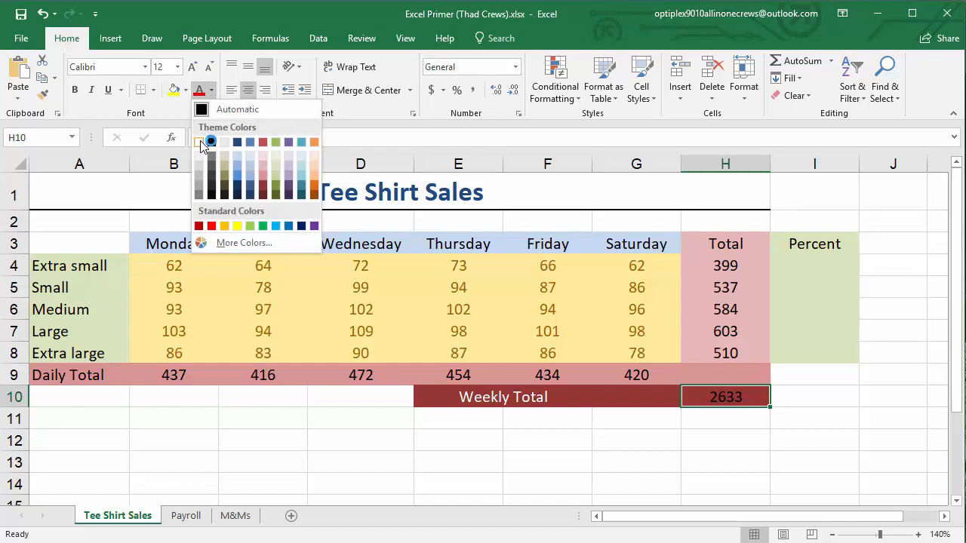
{"action": "left_click", "coordinate": [636, 431]}
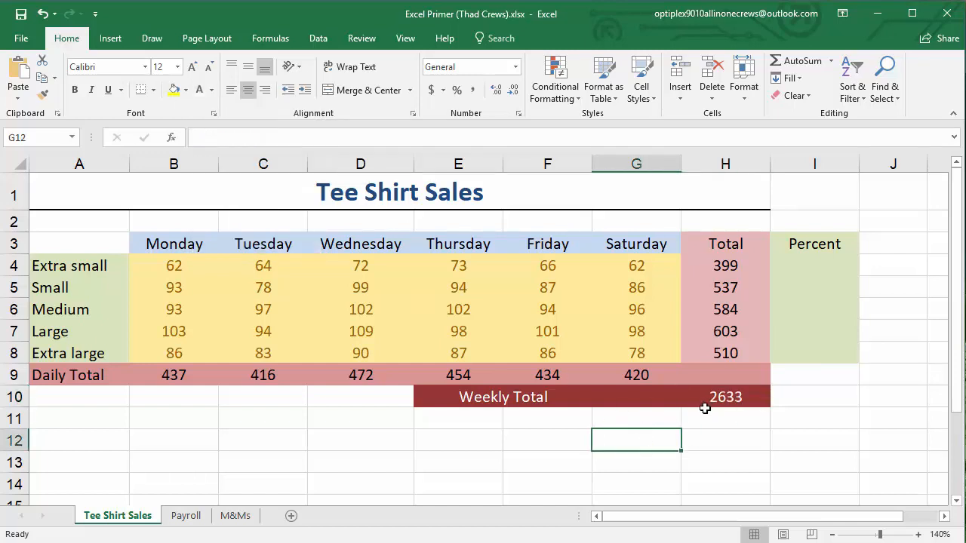
Inspect the SUM formula in H10 and the range it references, leaving it unedited
{"action": "left_click", "coordinate": [713, 400]}
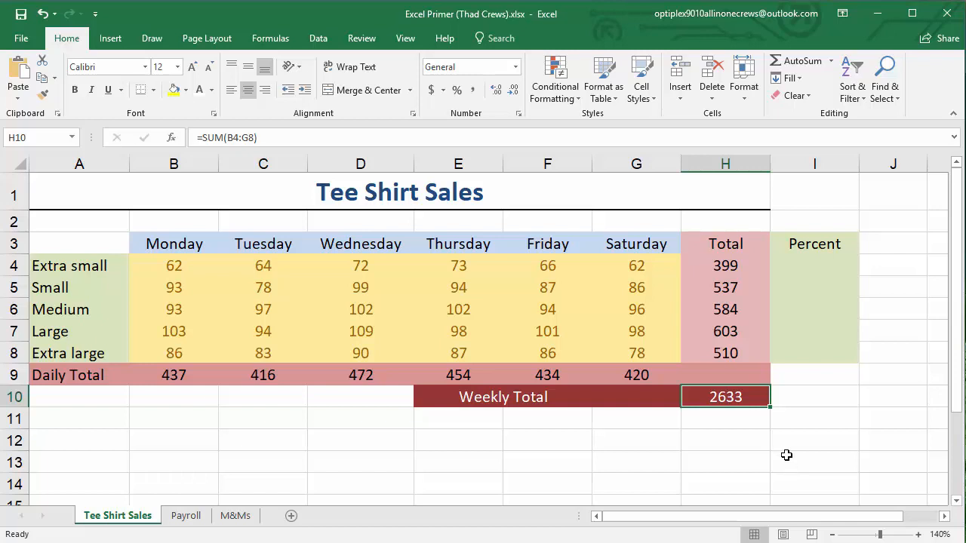
{"action": "left_click", "coordinate": [640, 470]}
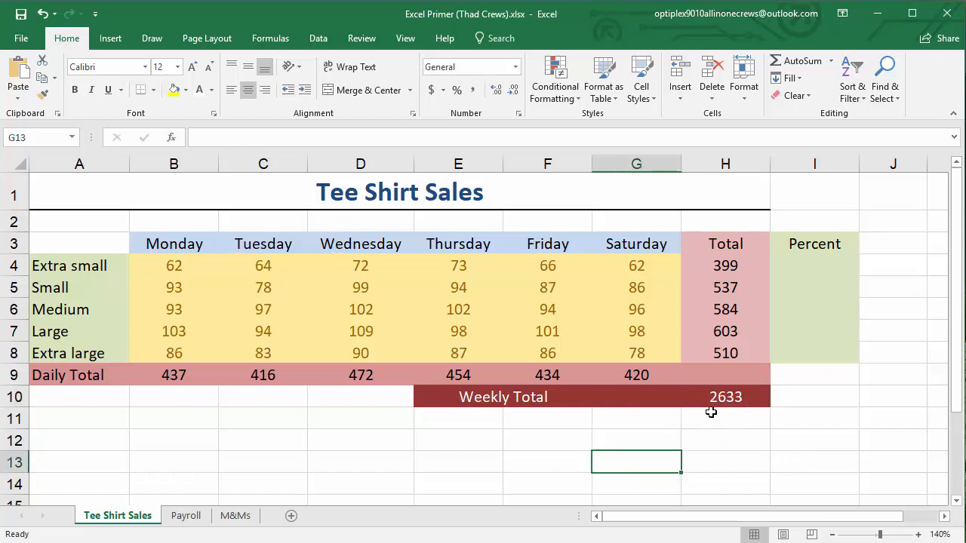
{"action": "double_click", "coordinate": [722, 398]}
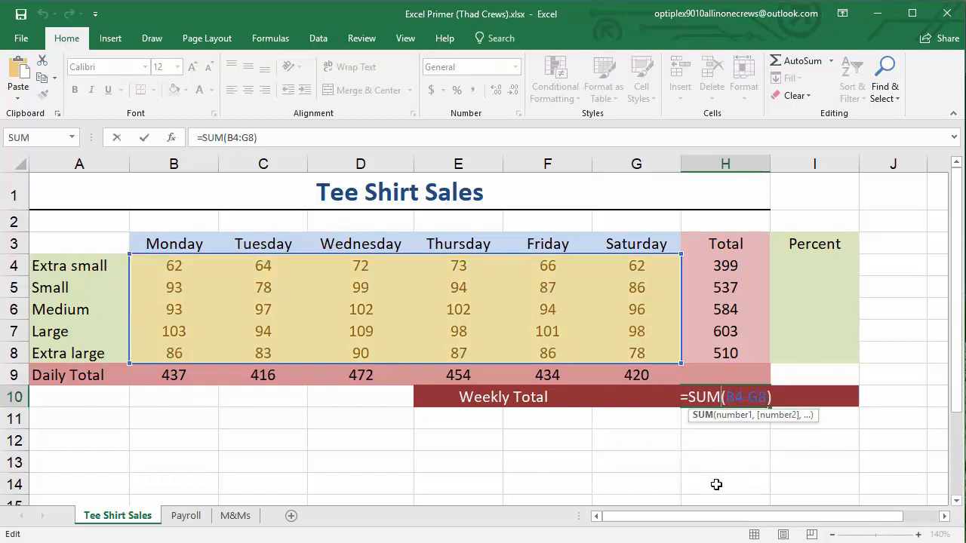
{"action": "key", "text": "Escape"}
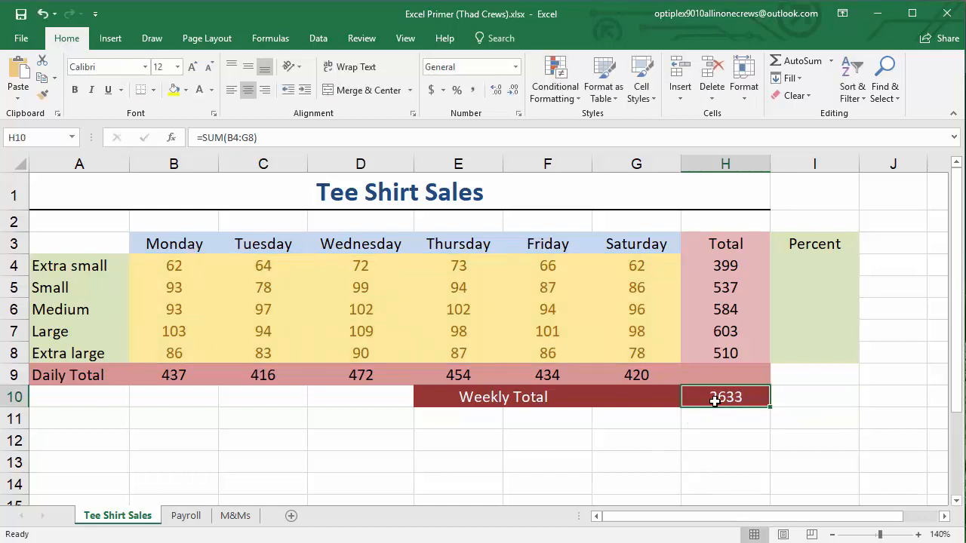
Set Monday's extra small sales in B4 to 100, and check the totals in H4 and B9
{"action": "double_click", "coordinate": [188, 264]}
{"action": "double_click", "coordinate": [187, 264]}
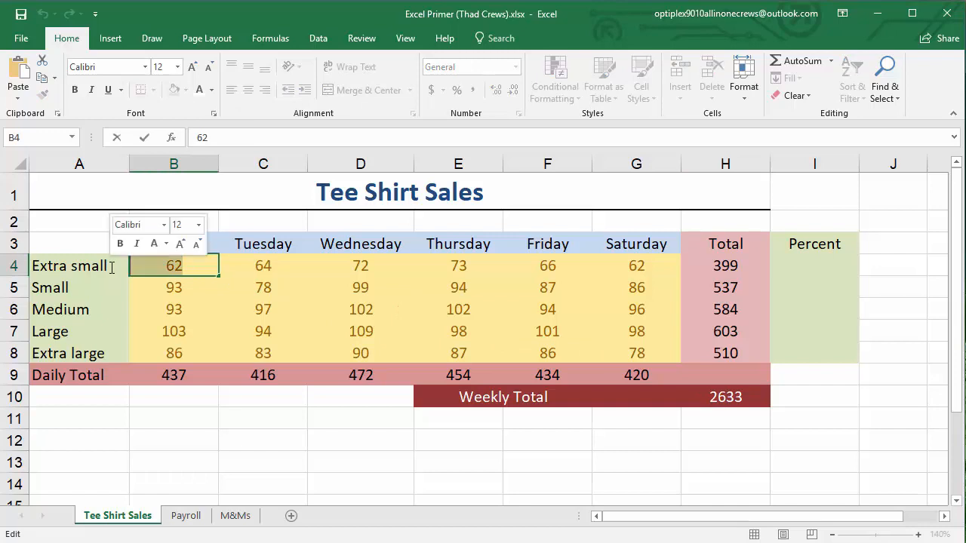
{"action": "type", "text": "100"}
{"action": "key", "text": "Return"}
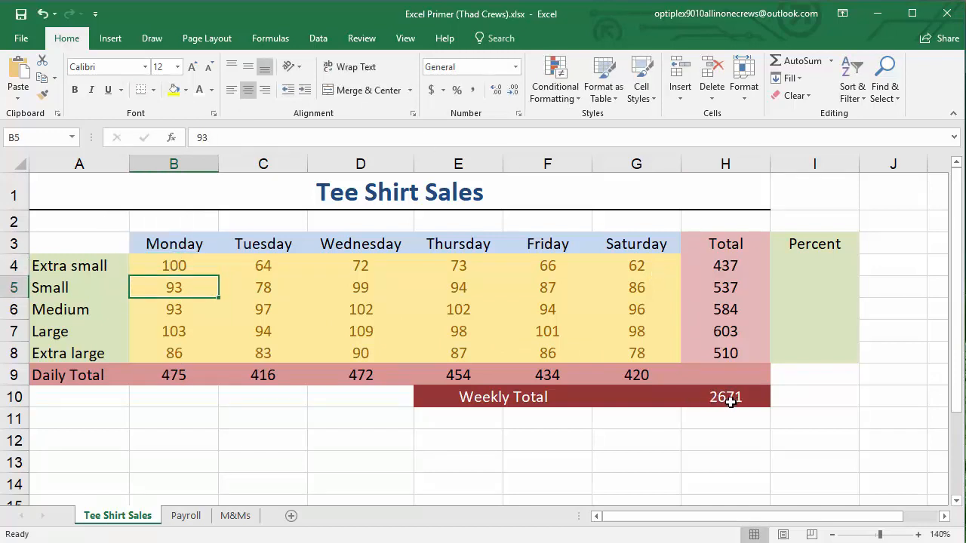
{"action": "left_click", "coordinate": [725, 267]}
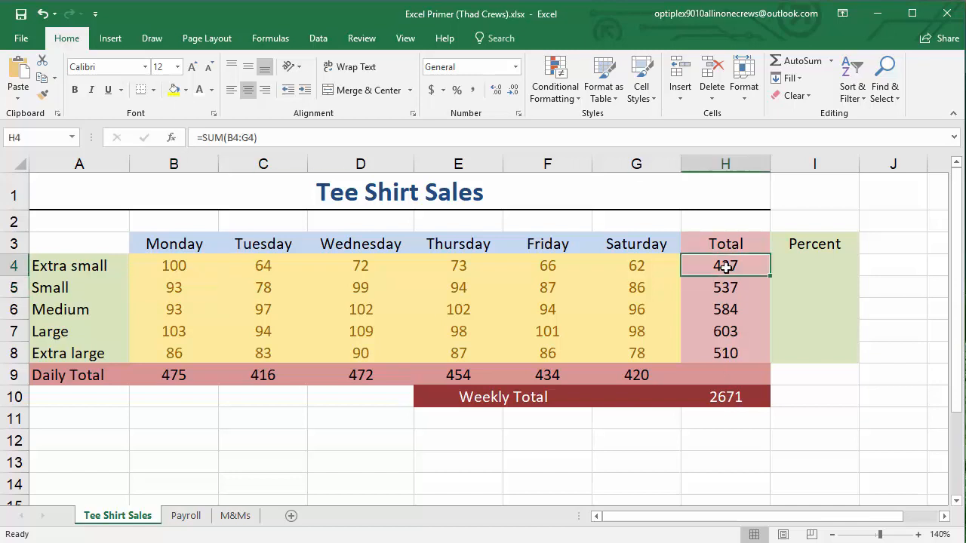
{"action": "left_click", "coordinate": [180, 379]}
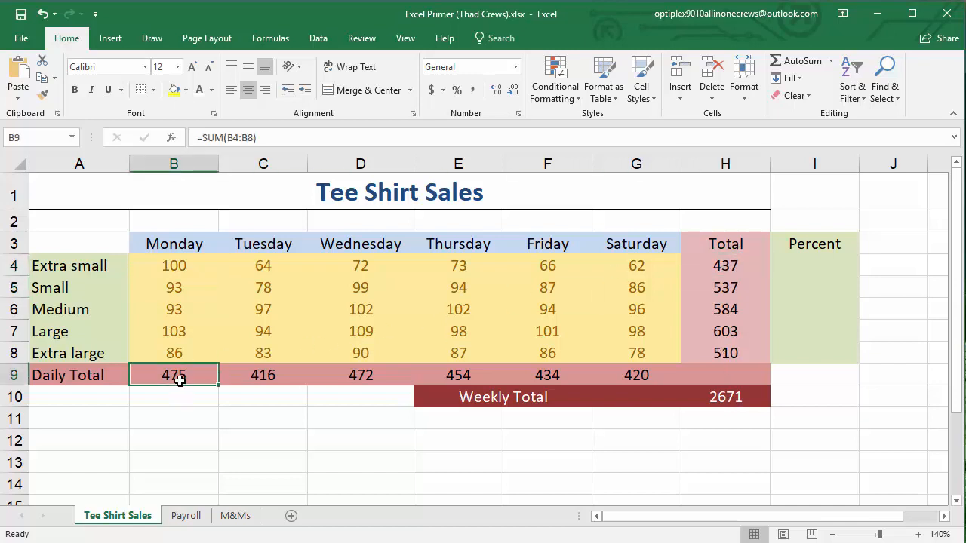
Undo the change to B4, and recheck the dependent totals in H4, B9 and H10
{"action": "left_click", "coordinate": [41, 14]}
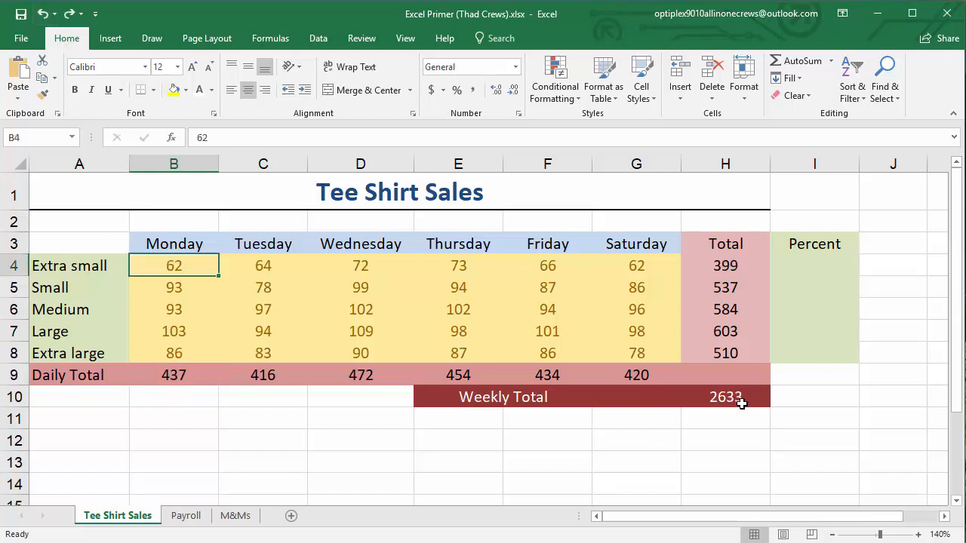
{"action": "left_click", "coordinate": [696, 261]}
{"action": "left_click", "coordinate": [194, 372]}
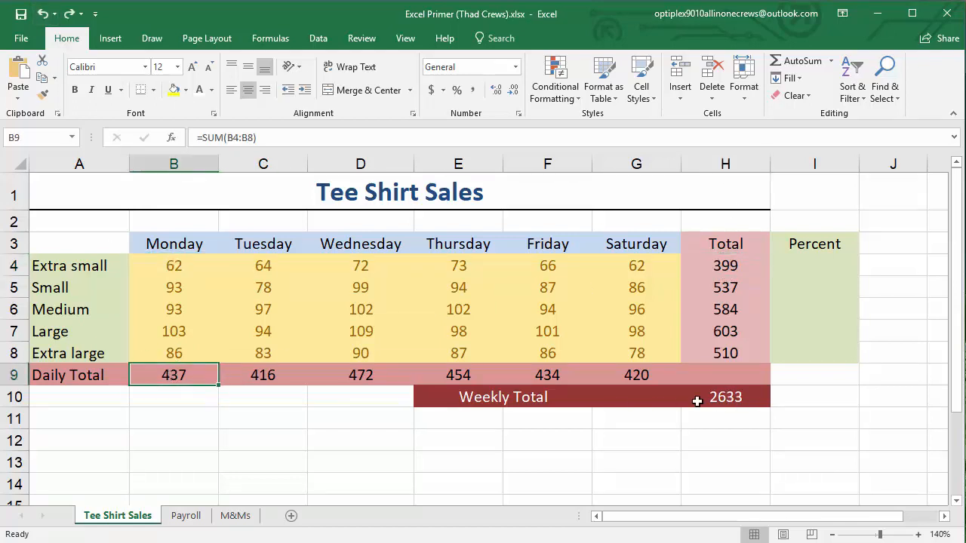
{"action": "left_click", "coordinate": [697, 402]}
{"action": "left_click", "coordinate": [679, 463]}
Examine the extra small total in H4 and the weekly total in H10 as the inputs for the percentage in I4
{"action": "left_click", "coordinate": [793, 262]}
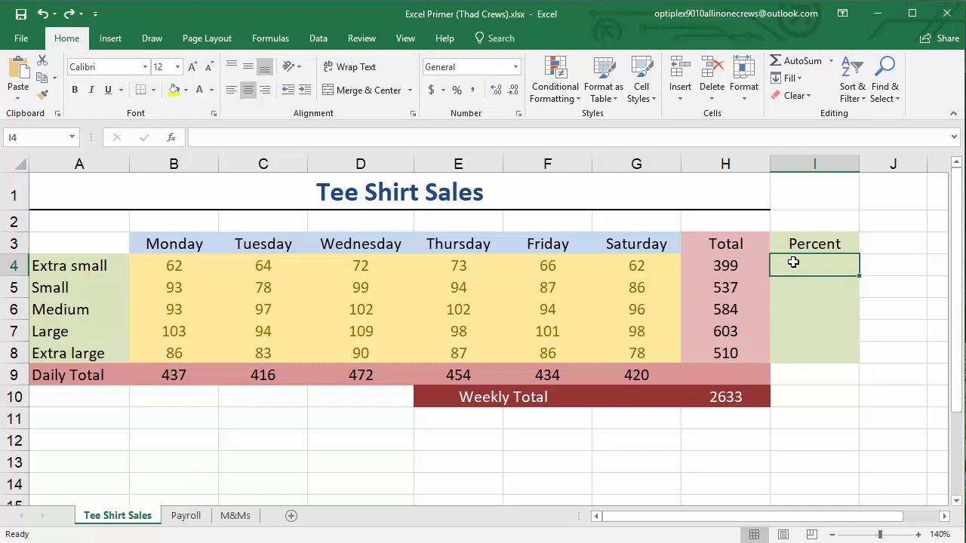
{"action": "double_click", "coordinate": [795, 264]}
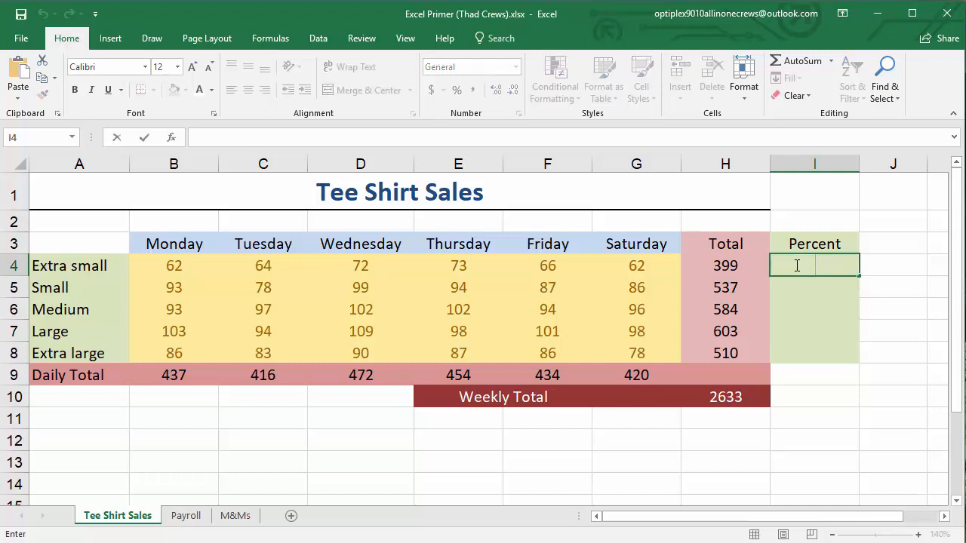
{"action": "left_click", "coordinate": [709, 267]}
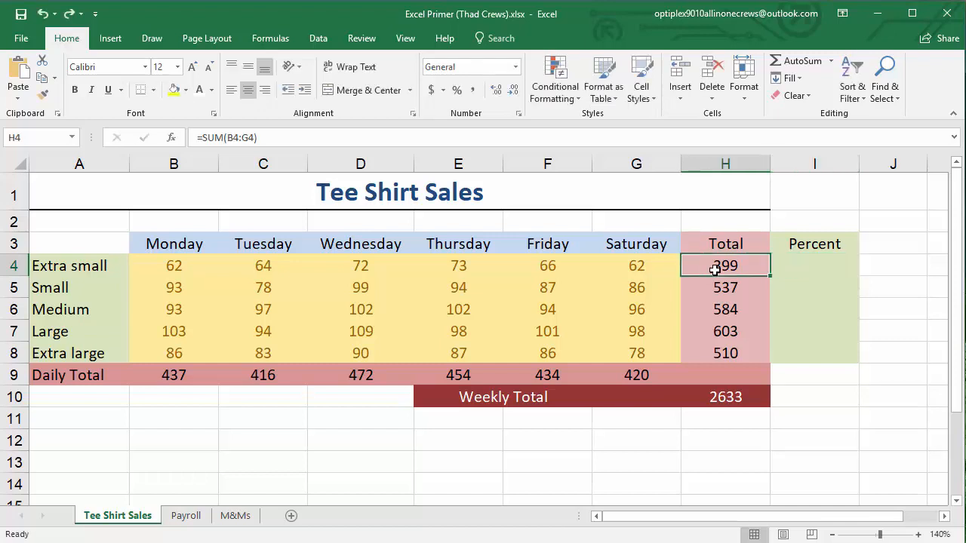
{"action": "left_click", "coordinate": [718, 396]}
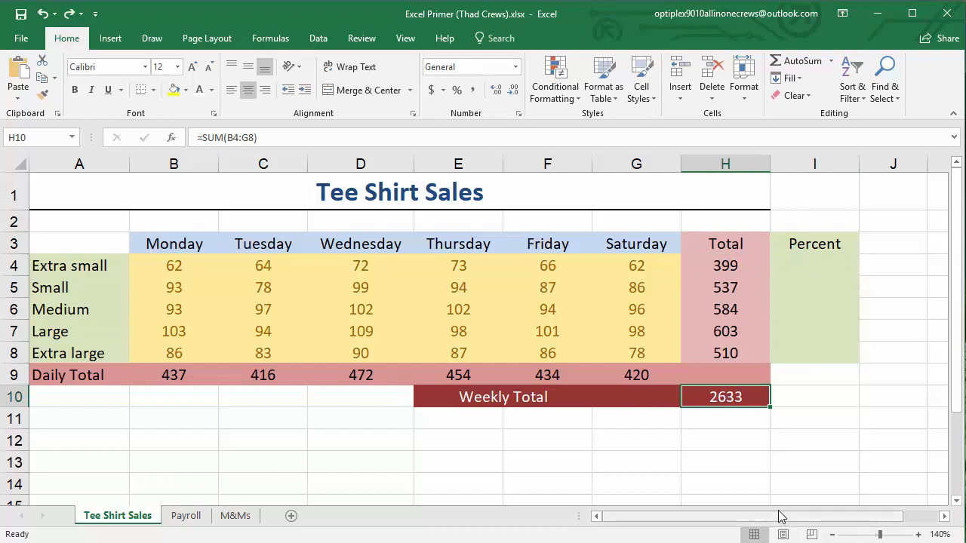
Enter =H4/H10 in I4 to calculate the extra small size's share of the weekly total
{"action": "left_click", "coordinate": [810, 260]}
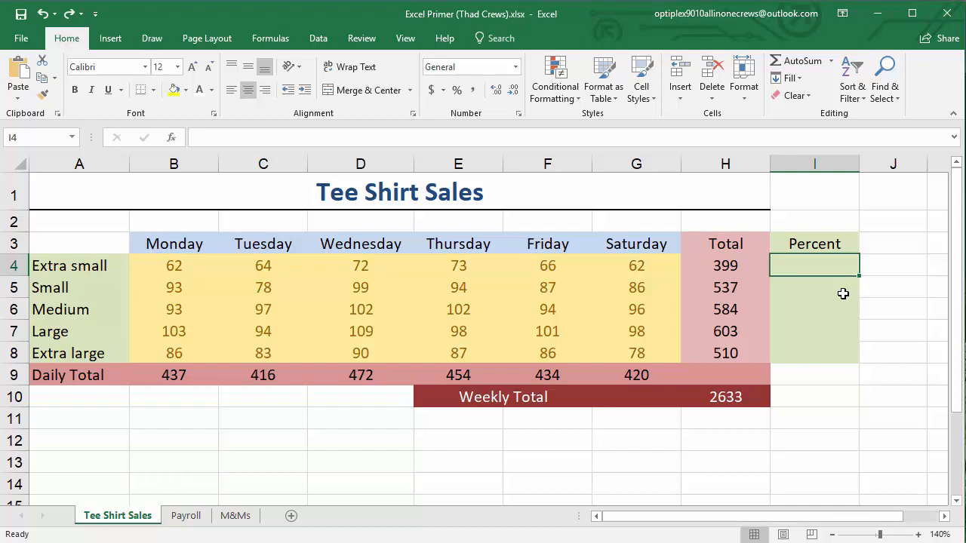
{"action": "type", "text": "="}
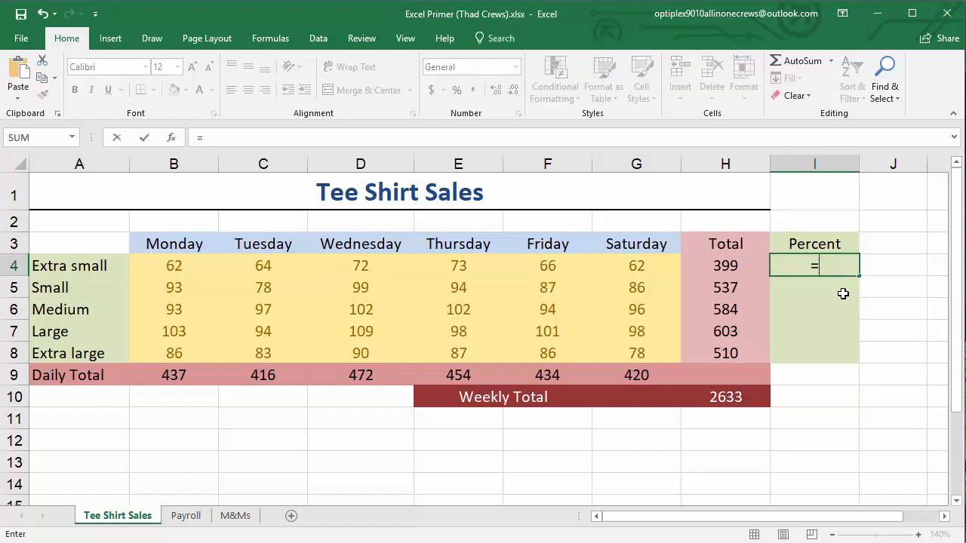
{"action": "left_click", "coordinate": [729, 265]}
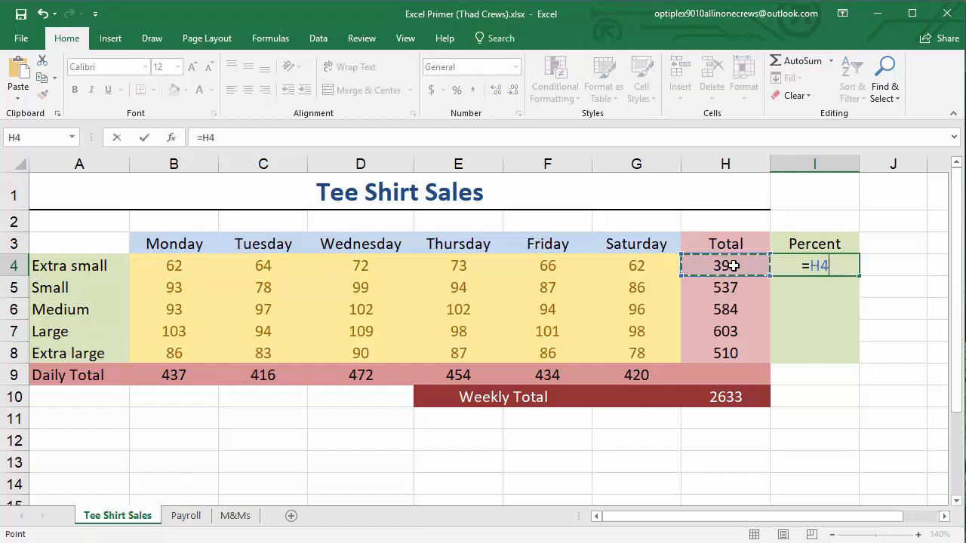
{"action": "type", "text": "/"}
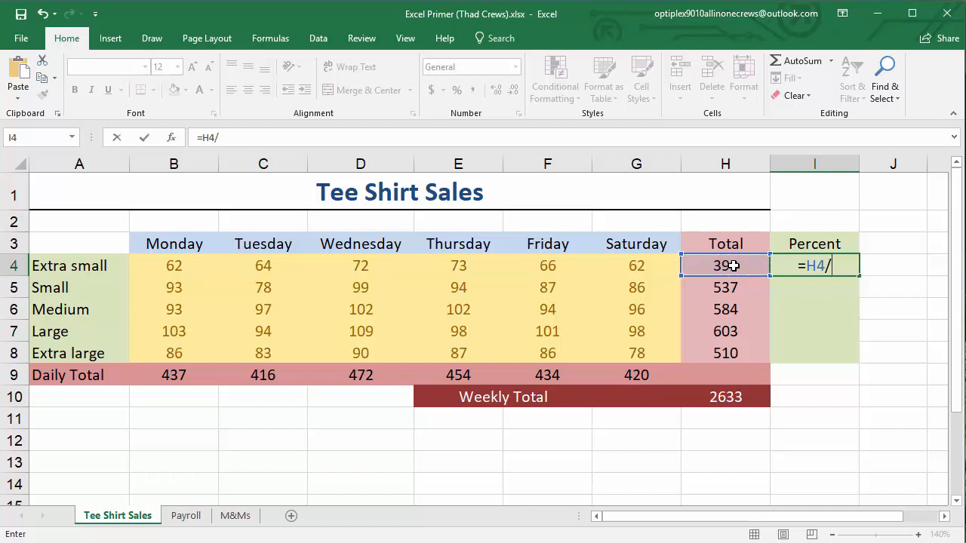
{"action": "left_click", "coordinate": [725, 393]}
{"action": "key", "text": "Return"}
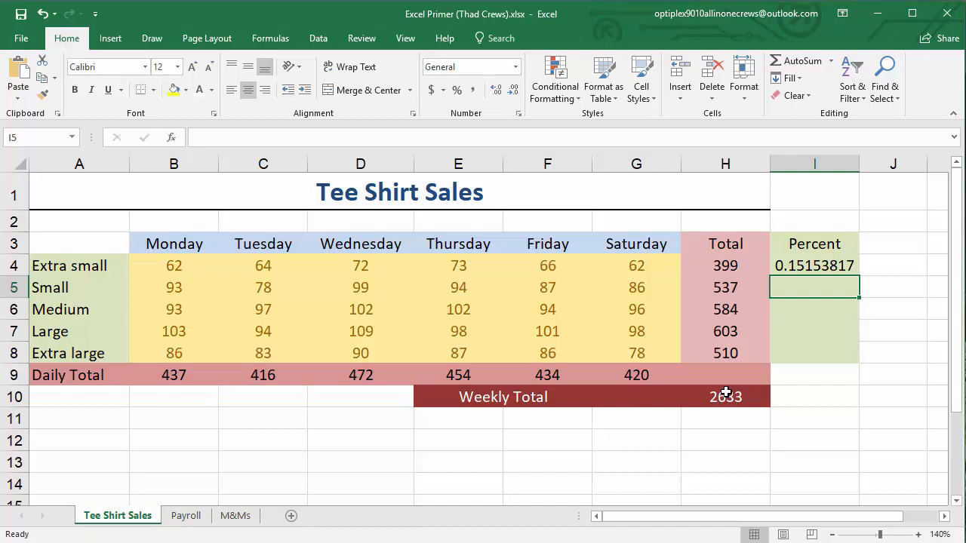
Format the extra small percentage in I4 as Percentage with two decimal places
{"action": "left_click", "coordinate": [821, 261]}
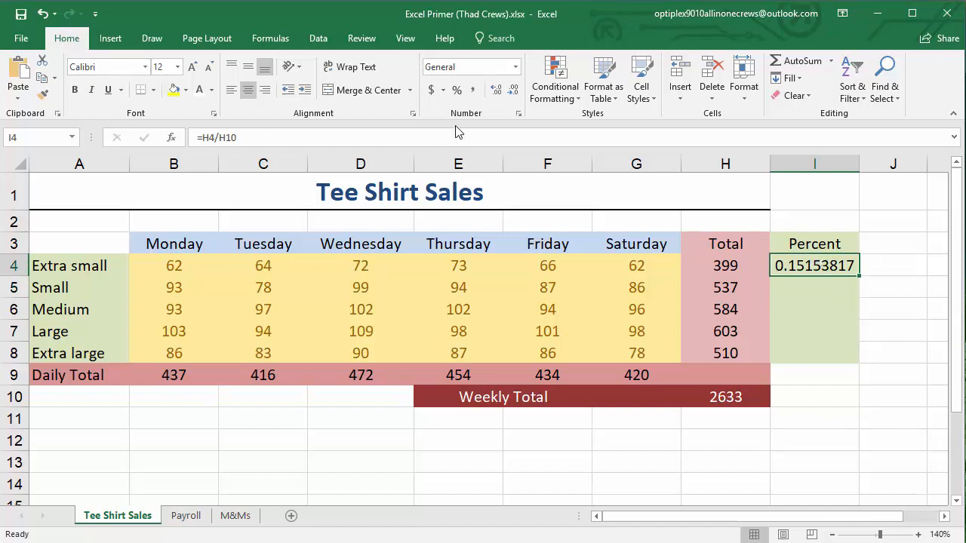
{"action": "left_click", "coordinate": [456, 90]}
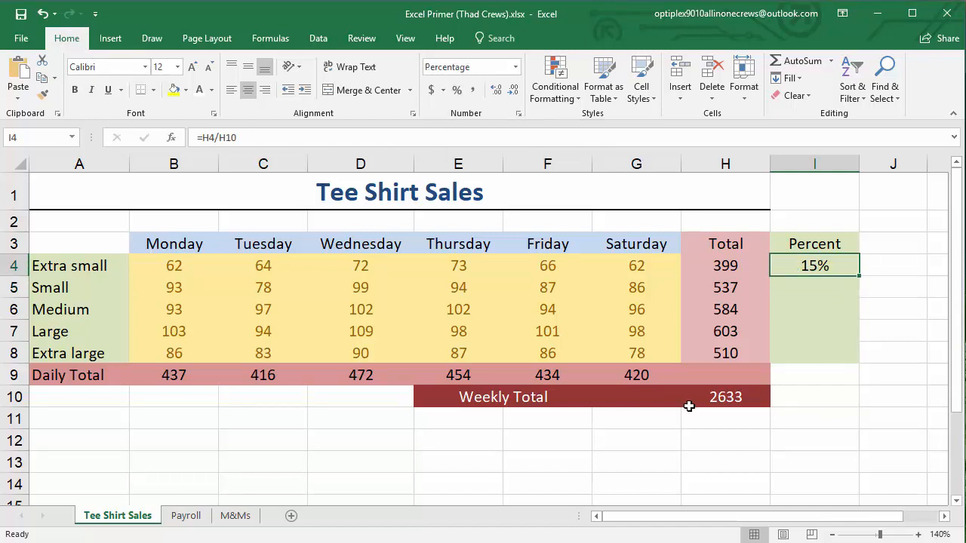
{"action": "left_click", "coordinate": [497, 92]}
{"action": "left_click", "coordinate": [497, 92]}
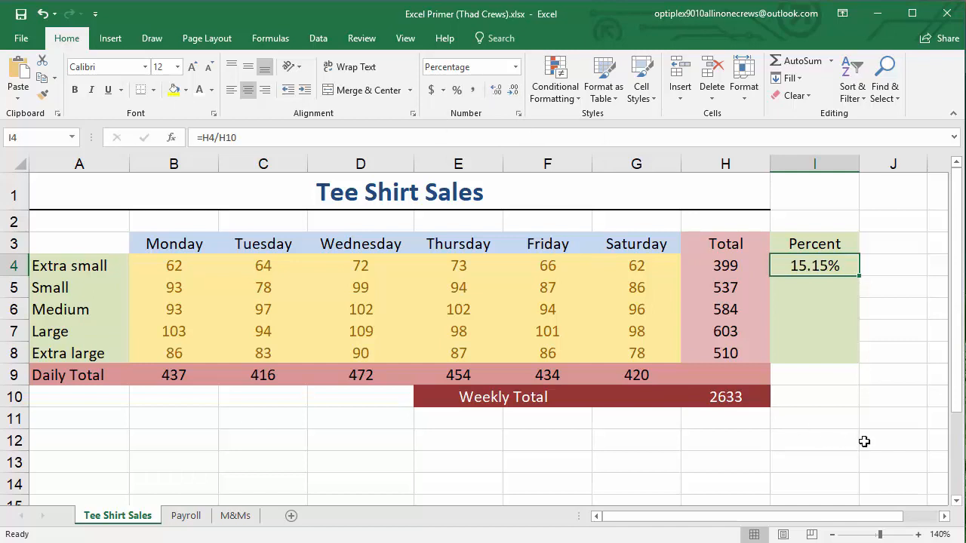
{"action": "left_click", "coordinate": [863, 442]}
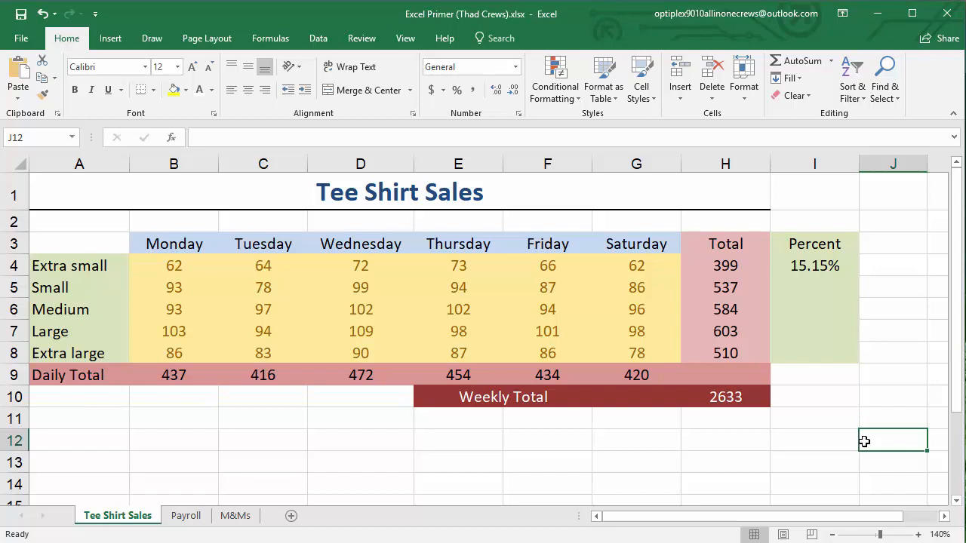
Try to fill the percentage formula from I4 down through I8, and undo the fill
{"action": "left_click", "coordinate": [802, 291]}
{"action": "left_click", "coordinate": [805, 307]}
{"action": "left_click", "coordinate": [806, 329]}
{"action": "left_click", "coordinate": [807, 352]}
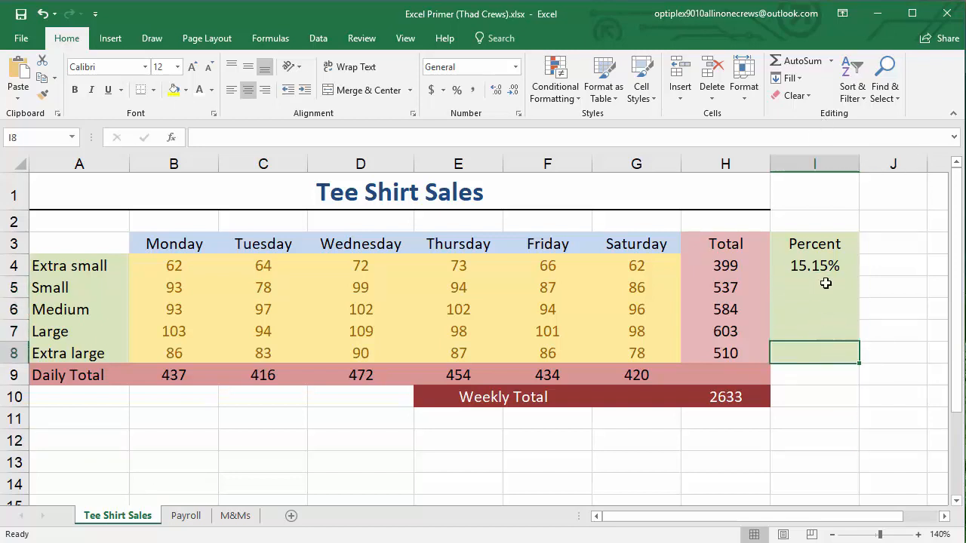
{"action": "left_click", "coordinate": [824, 265]}
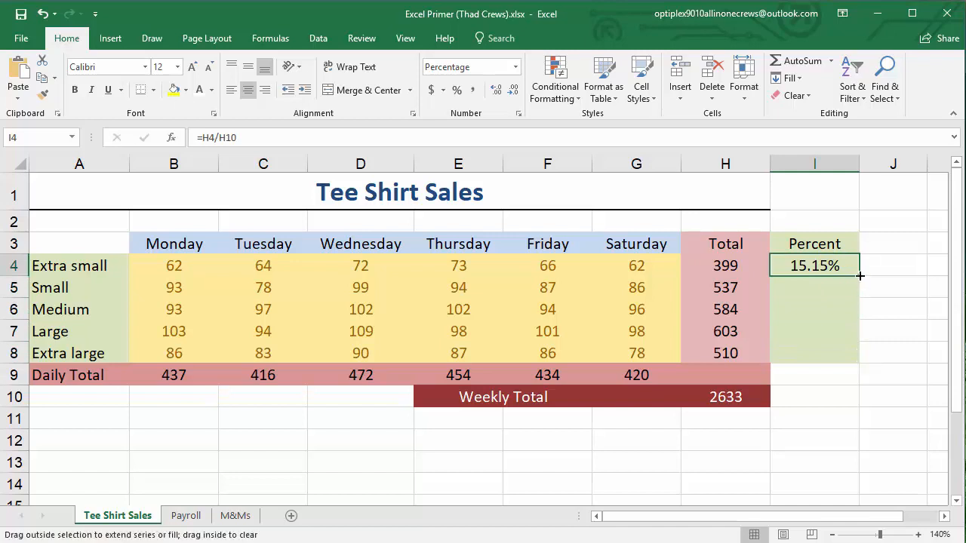
{"action": "left_click_drag", "start_coordinate": [859, 279], "coordinate": [854, 361]}
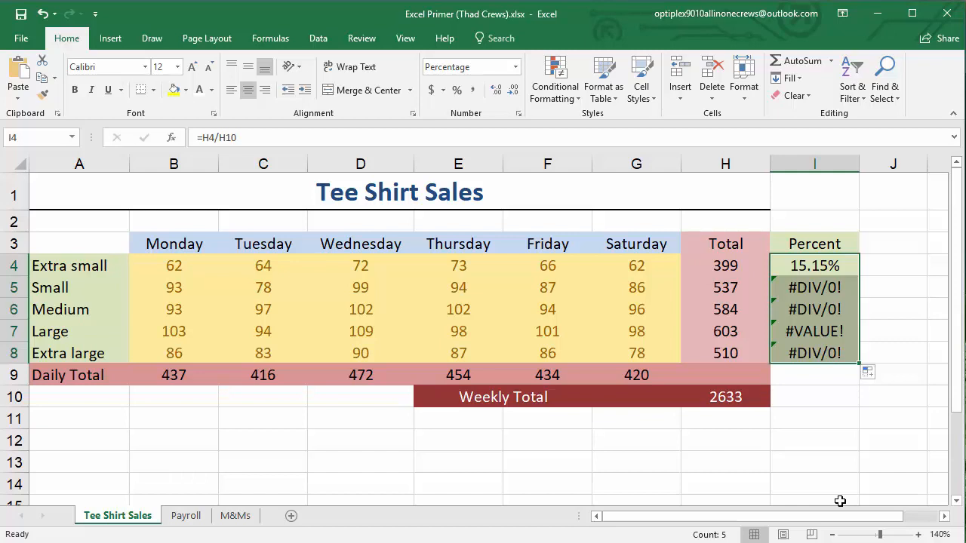
{"action": "left_click", "coordinate": [41, 16]}
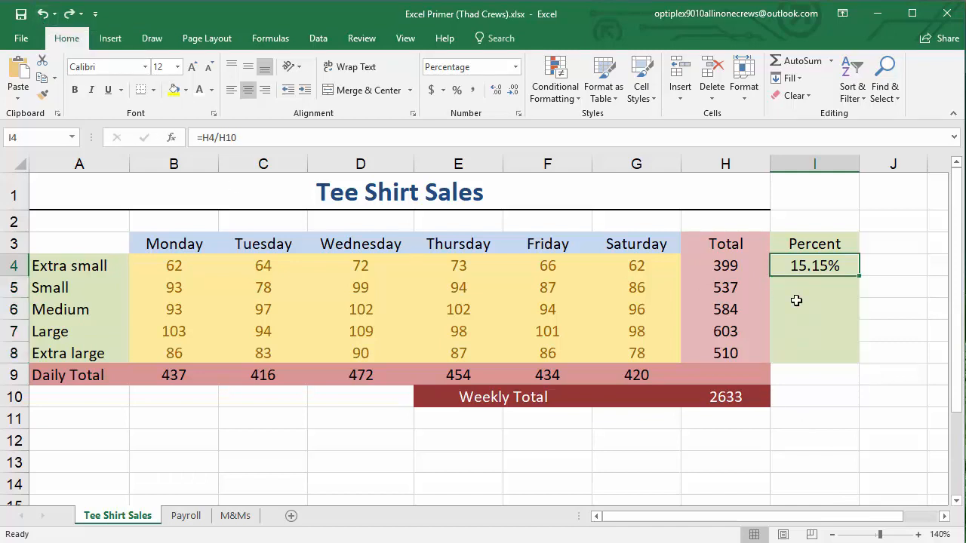
Inspect the cells referenced by the formula in I4, and fill it down only to I5
{"action": "double_click", "coordinate": [820, 266]}
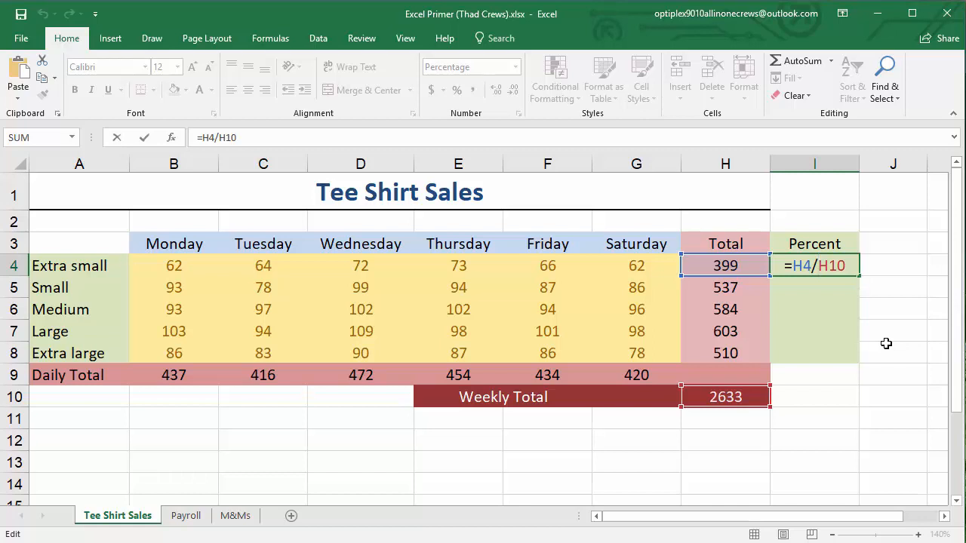
{"action": "key", "text": "ctrl+Return"}
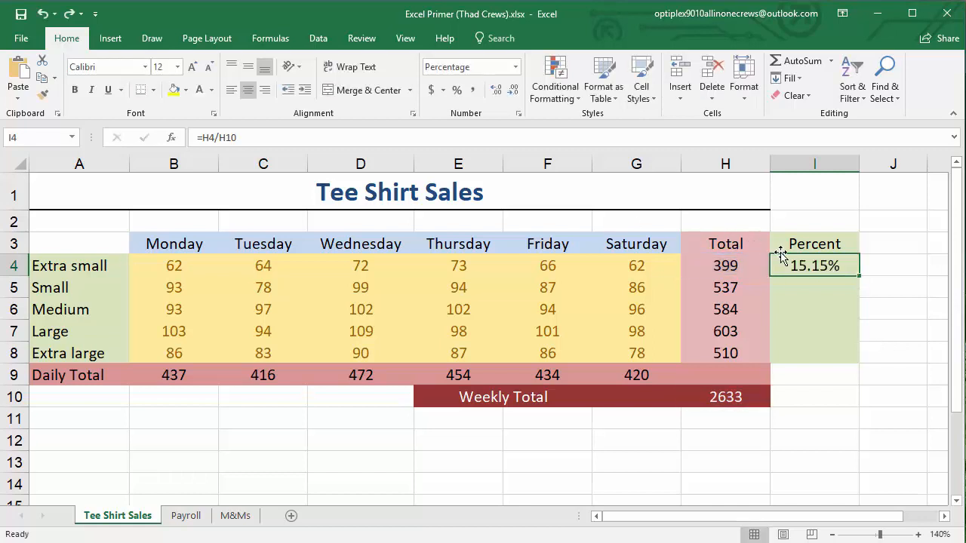
{"action": "left_click_drag", "start_coordinate": [860, 274], "coordinate": [858, 299]}
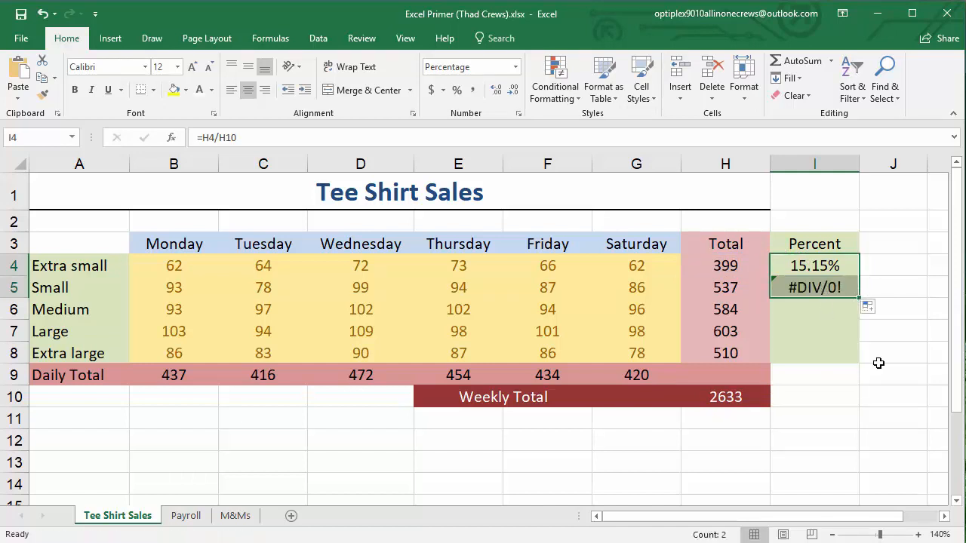
Examine the formula copied to I5 and the cells it references, leaving it unedited
{"action": "double_click", "coordinate": [809, 289]}
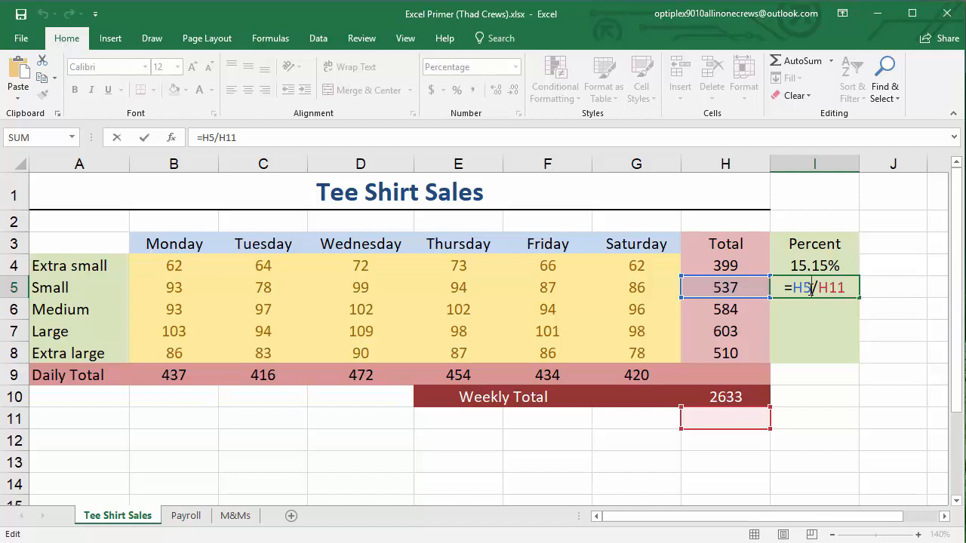
{"action": "key", "text": "ctrl+Return"}
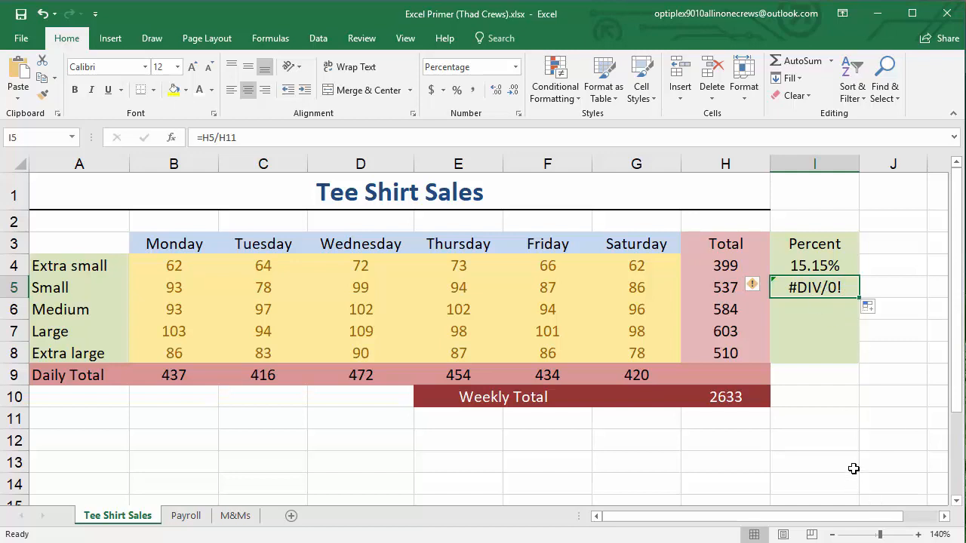
{"action": "double_click", "coordinate": [819, 289]}
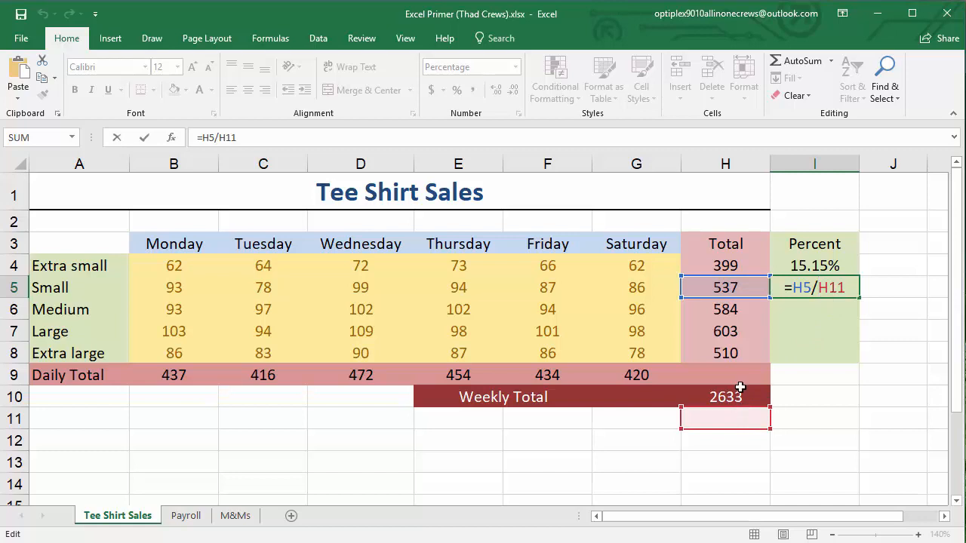
{"action": "key", "text": "ctrl+Return"}
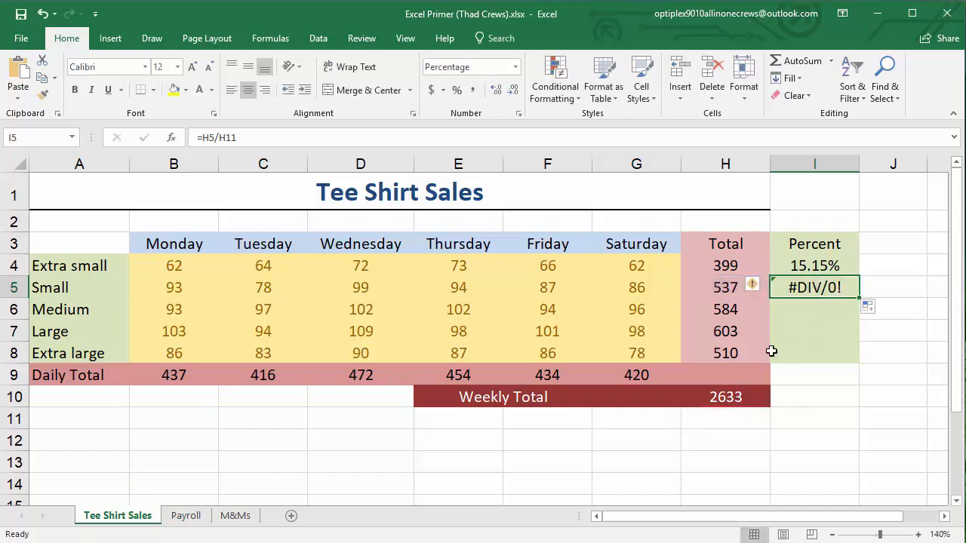
{"action": "double_click", "coordinate": [808, 287]}
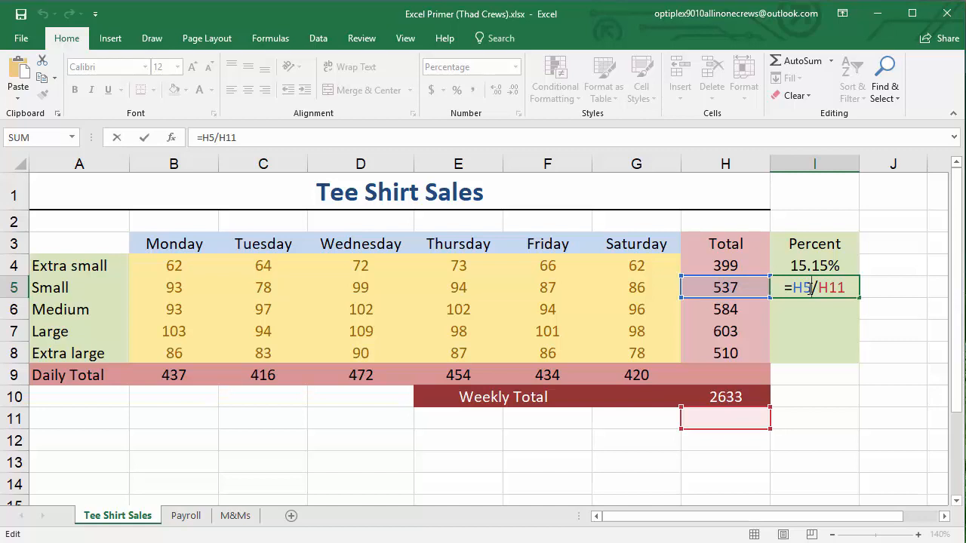
{"action": "key", "text": "ctrl+Return"}
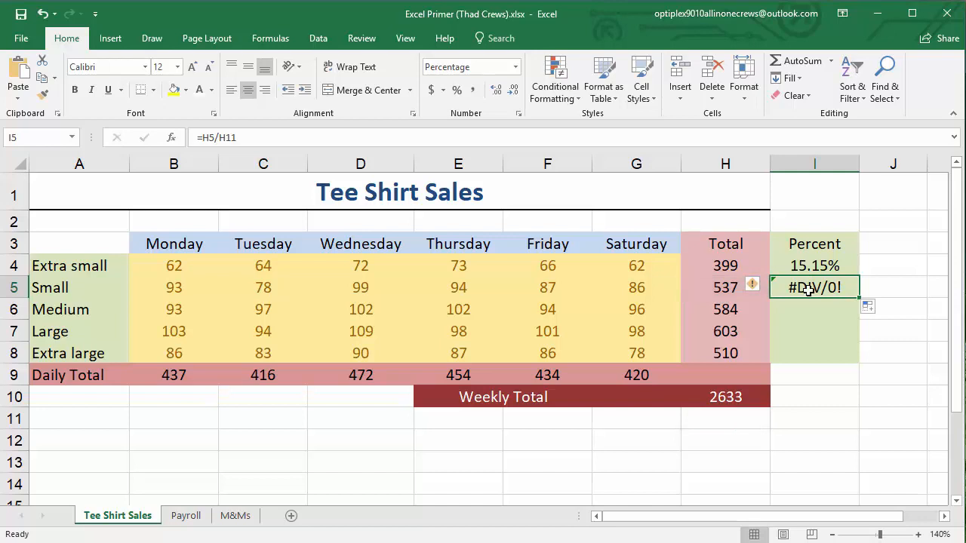
{"action": "double_click", "coordinate": [807, 287]}
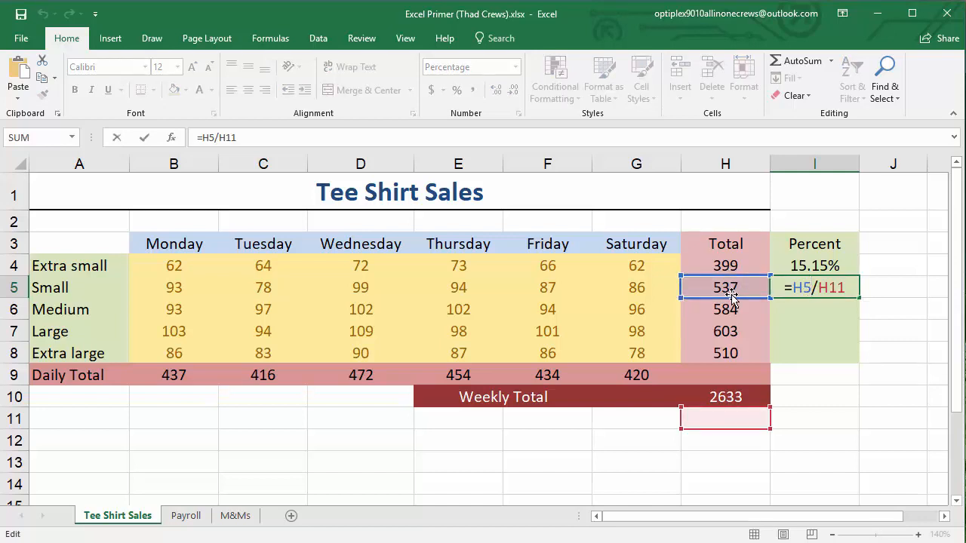
{"action": "key", "text": "Escape"}
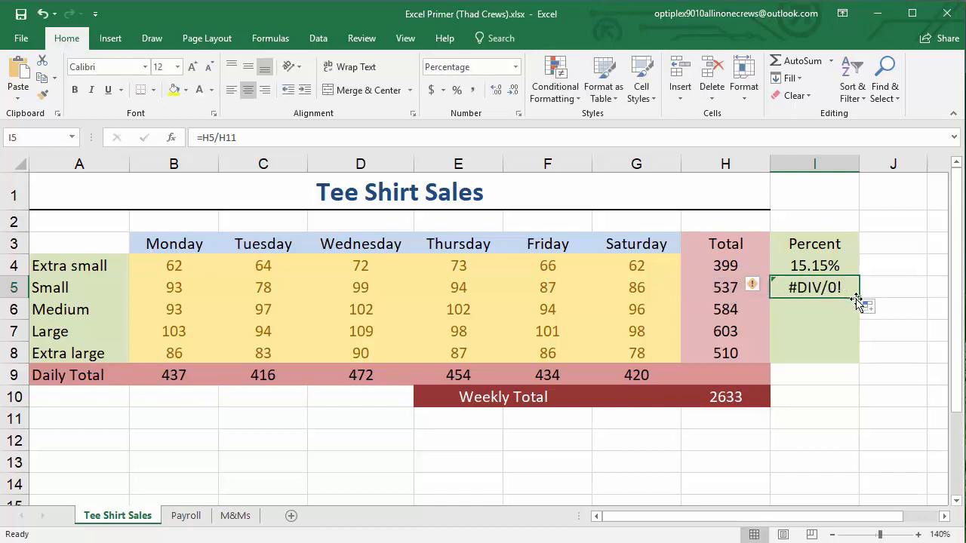
Fill the formula from I5 down to I6, and inspect the cells the copy references
{"action": "left_click_drag", "start_coordinate": [858, 298], "coordinate": [828, 313]}
{"action": "double_click", "coordinate": [781, 306]}
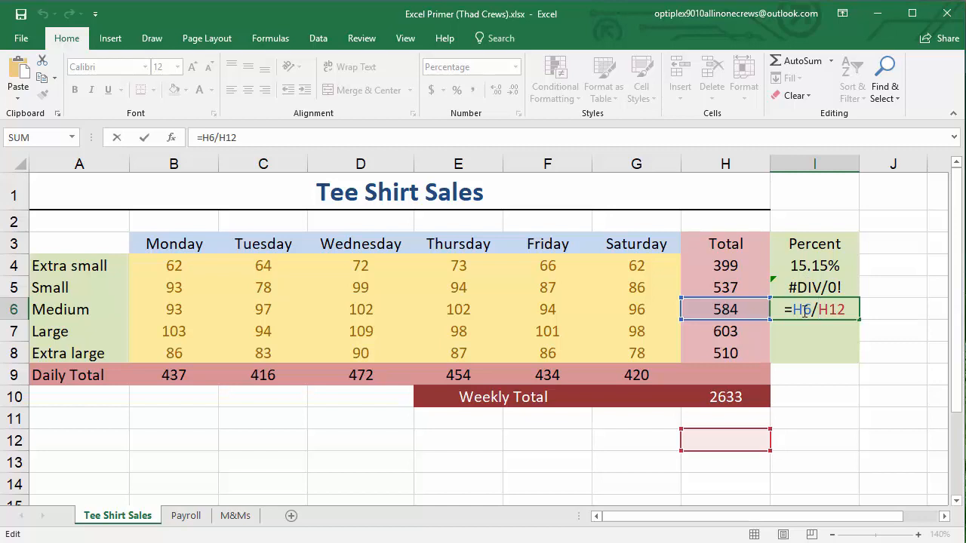
{"action": "key", "text": "Escape"}
Clear the copied percentage formulas from I5:I8
{"action": "left_click_drag", "start_coordinate": [828, 287], "coordinate": [829, 344]}
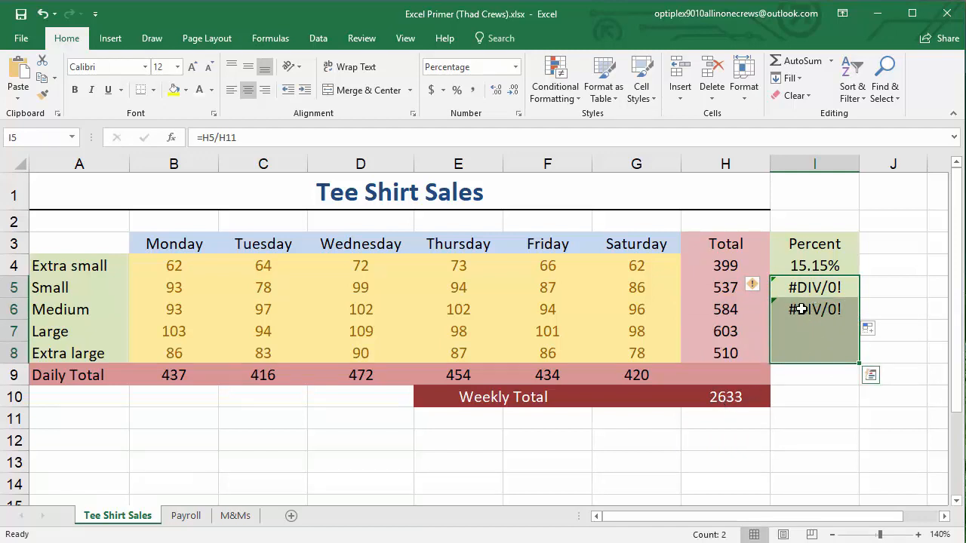
{"action": "key", "text": "Delete"}
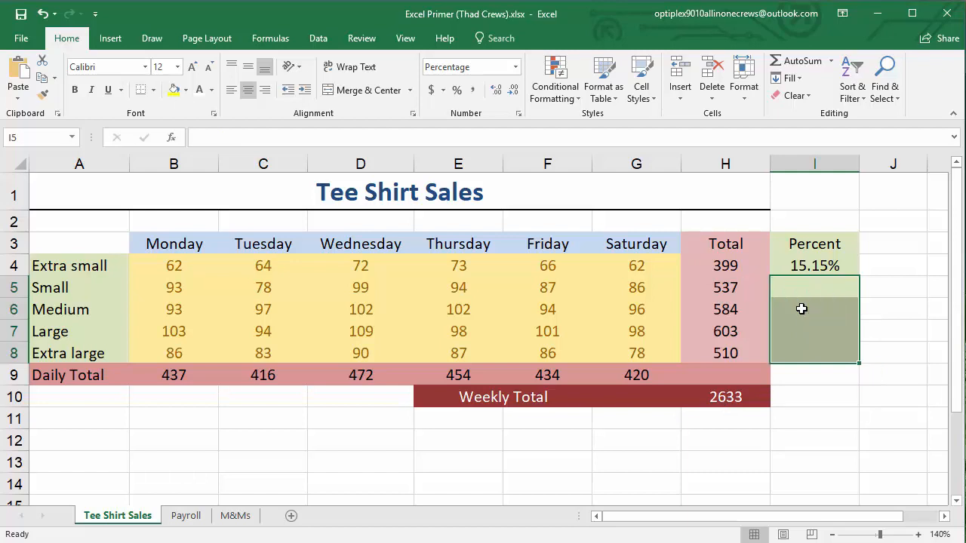
{"action": "left_click", "coordinate": [817, 429]}
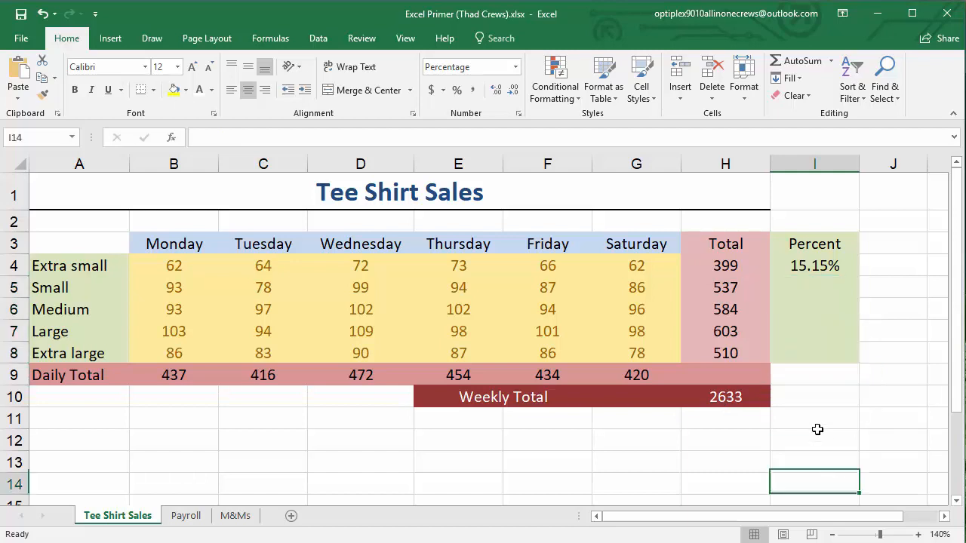
{"action": "left_click_drag", "start_coordinate": [813, 291], "coordinate": [811, 349]}
{"action": "left_click", "coordinate": [802, 287]}
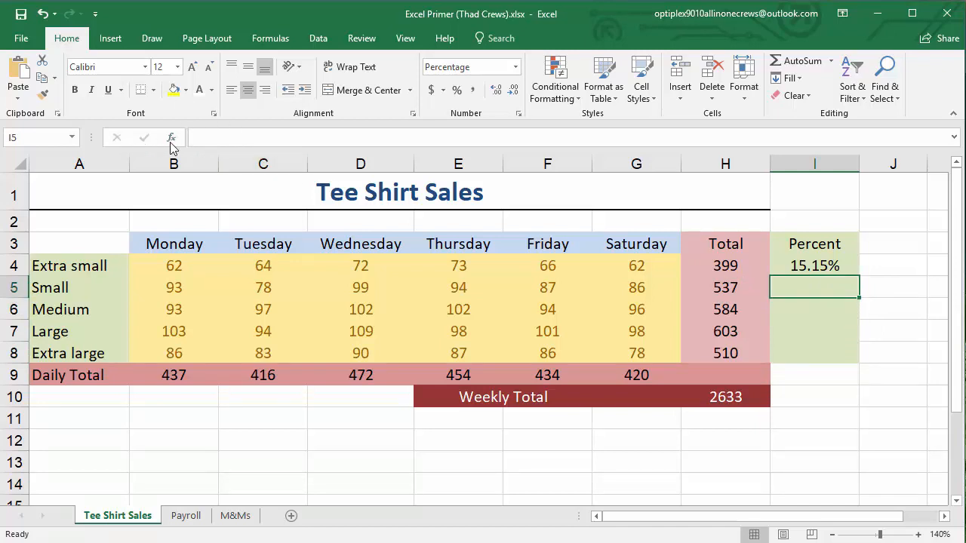
{"action": "left_click", "coordinate": [210, 139]}
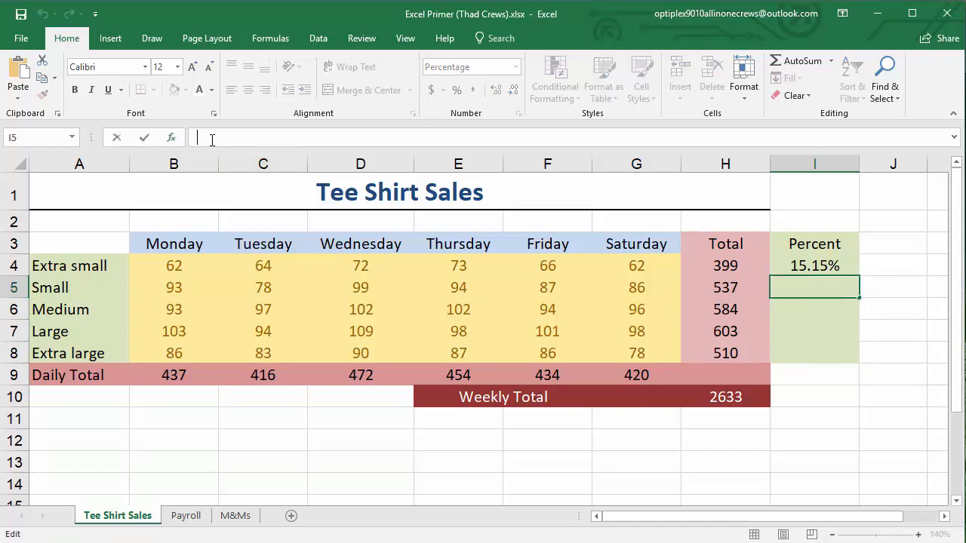
{"action": "key", "text": "Return"}
{"action": "left_click", "coordinate": [804, 287]}
{"action": "key", "text": "Return"}
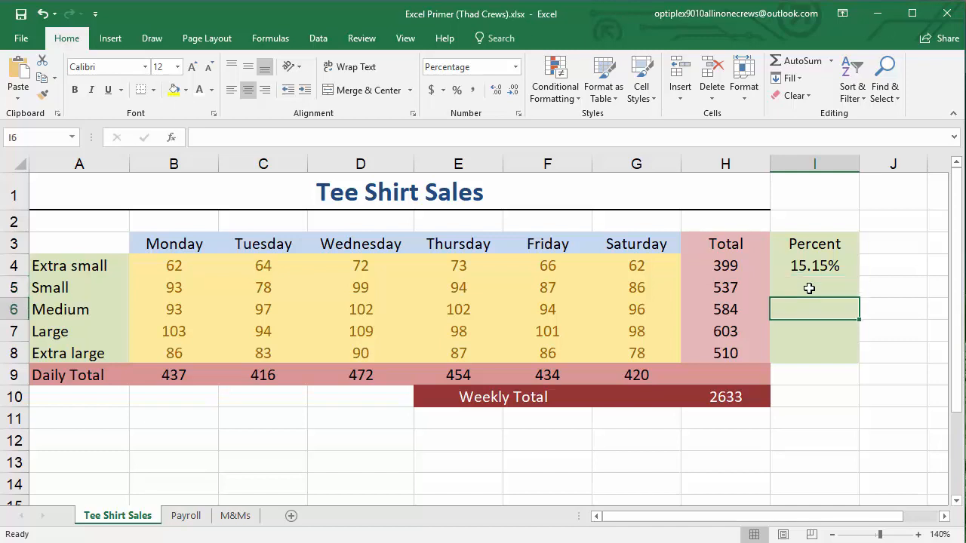
Try to re-enter the weekly total reference H10 in the formula in I4
{"action": "key", "text": "Up"}
{"action": "key", "text": "Up"}
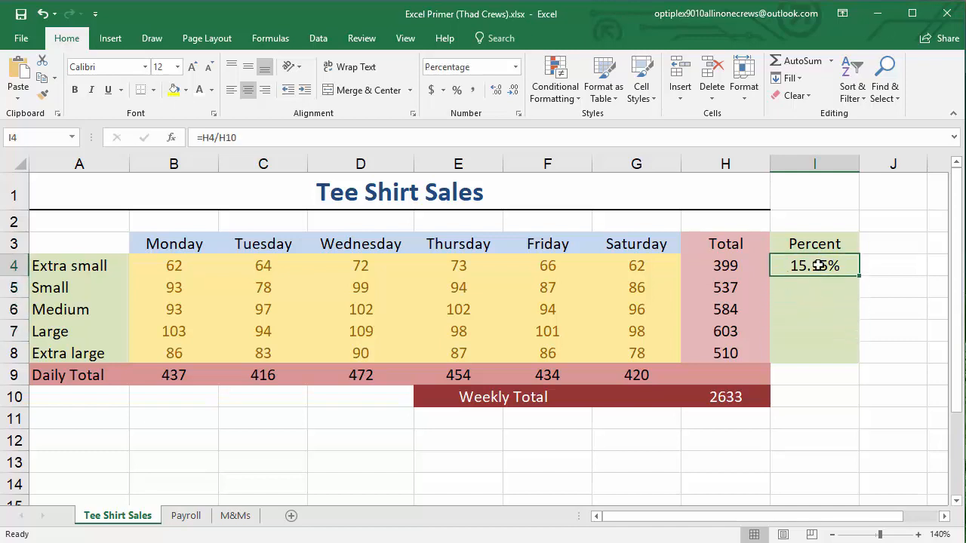
{"action": "double_click", "coordinate": [818, 265]}
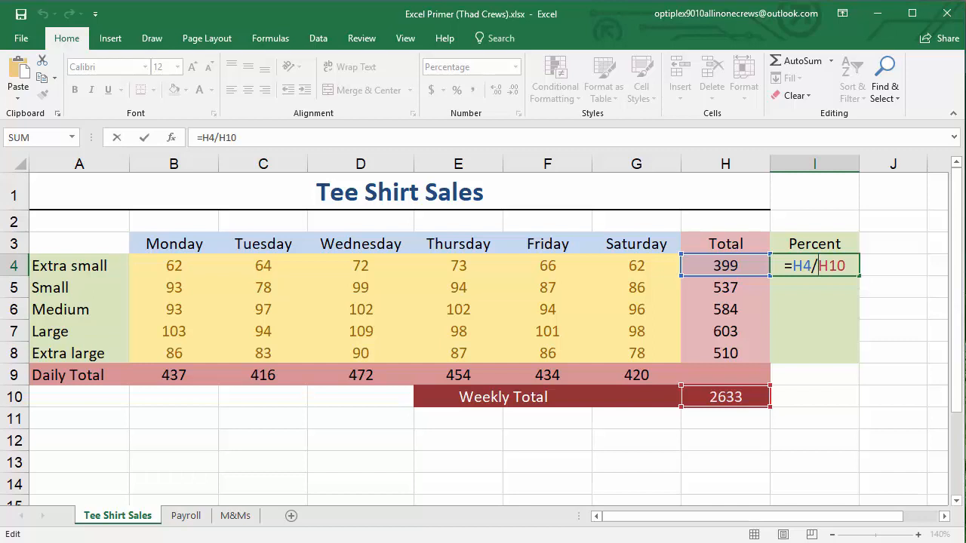
{"action": "left_click", "coordinate": [730, 397]}
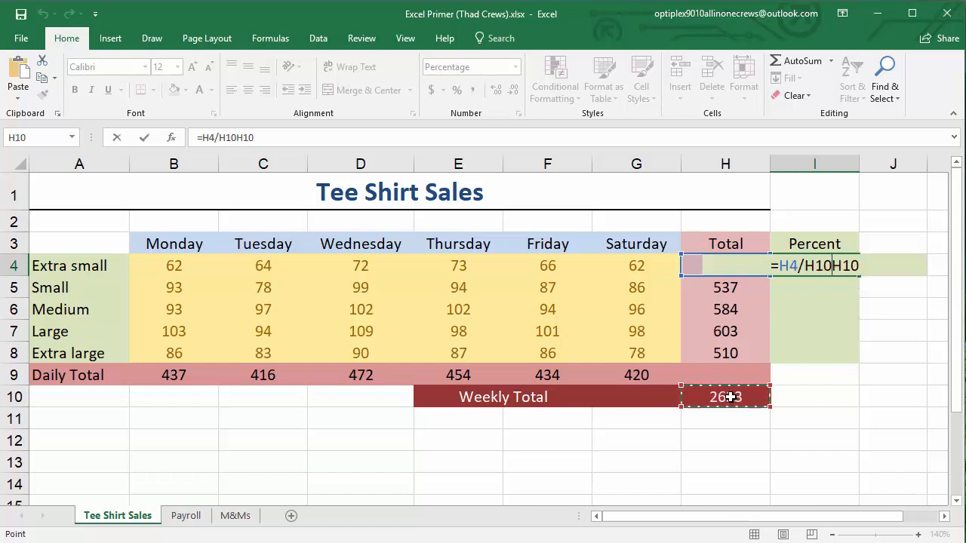
{"action": "key", "text": "ctrl+Return"}
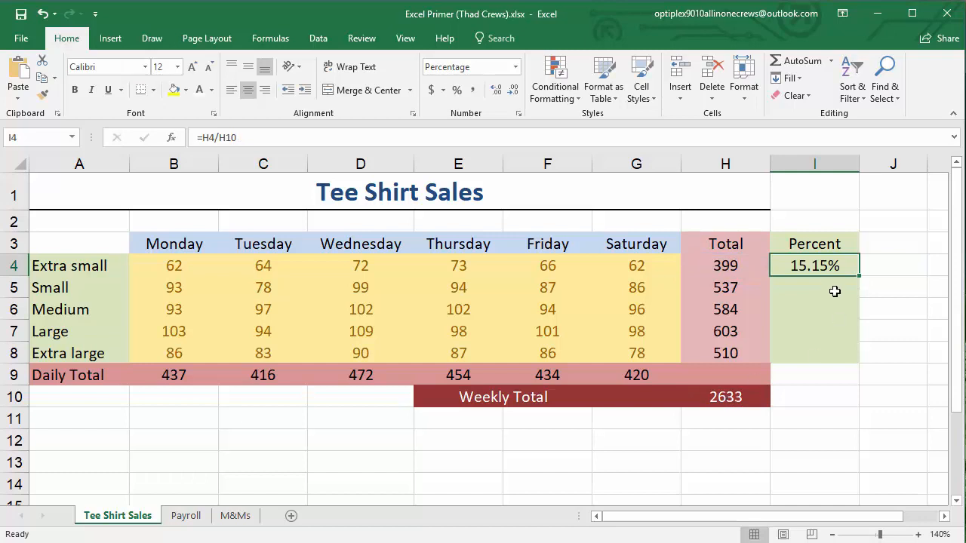
Try to make the weekly total reference H10 absolute in the formula in I4
{"action": "double_click", "coordinate": [826, 265]}
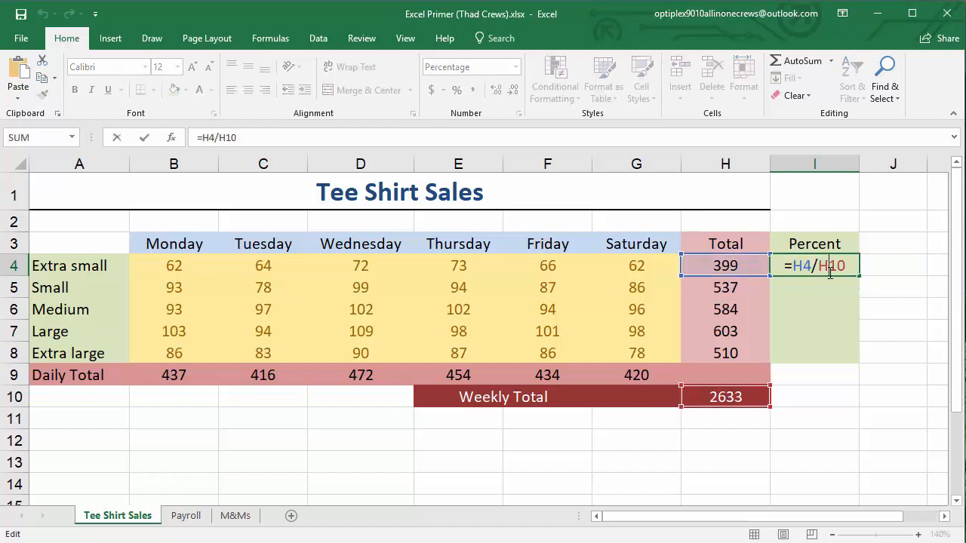
{"action": "left_click", "coordinate": [738, 410]}
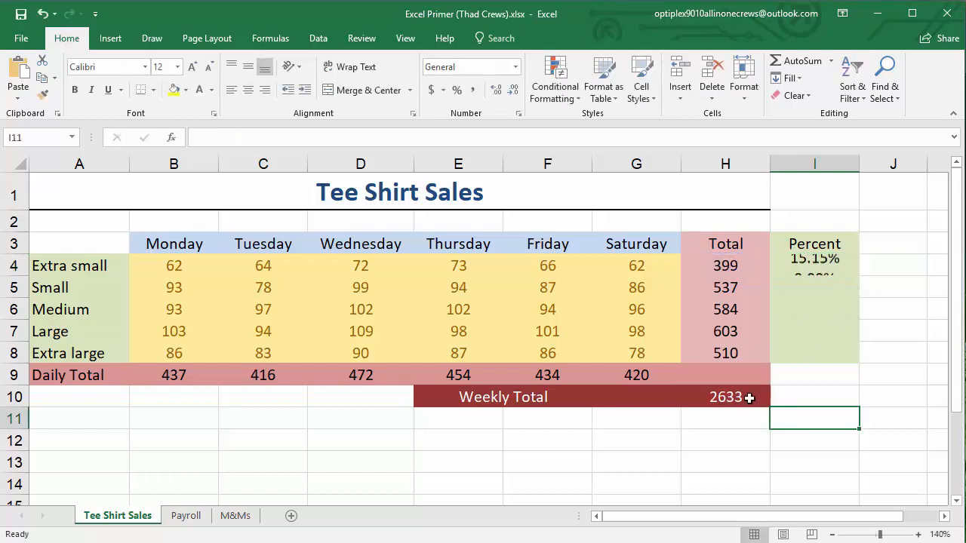
{"action": "left_click", "coordinate": [815, 265]}
{"action": "double_click", "coordinate": [815, 266]}
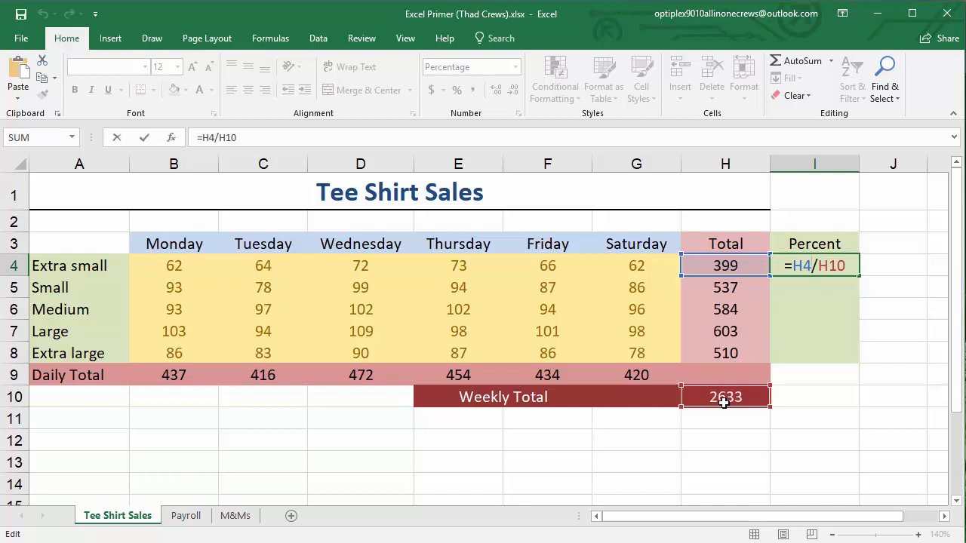
{"action": "left_click", "coordinate": [830, 267]}
{"action": "key", "text": "F4"}
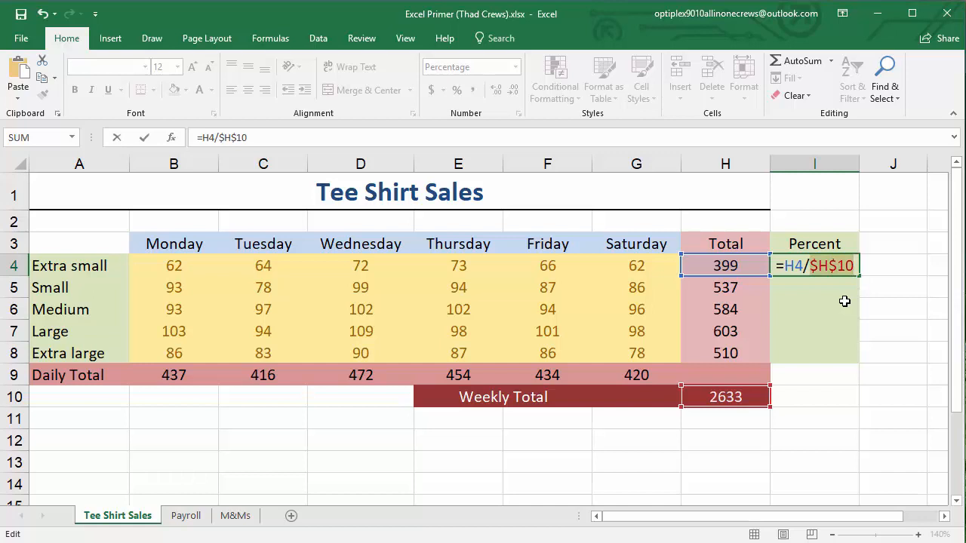
{"action": "key", "text": "Escape"}
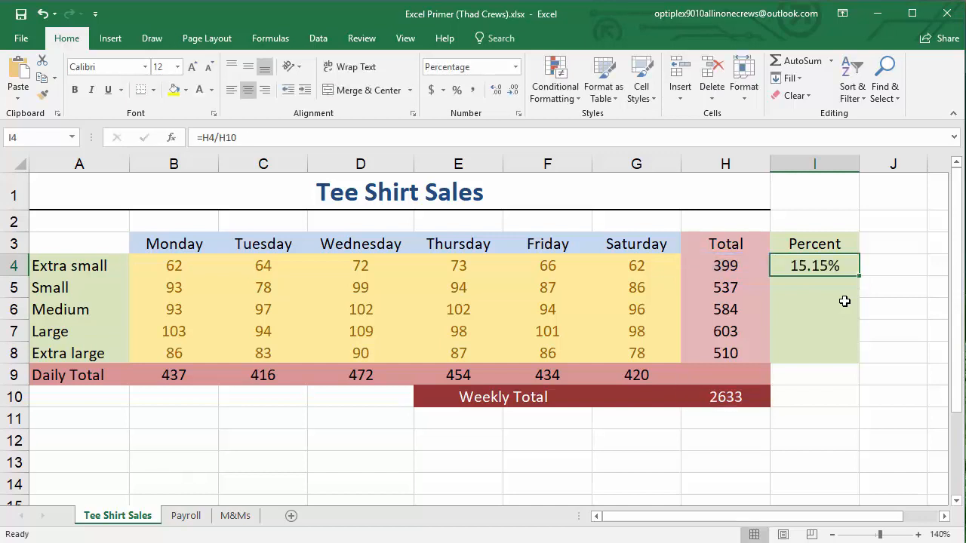
Change the formula in I4 to =H4/$H$10 and fill it down through I8
{"action": "double_click", "coordinate": [831, 266]}
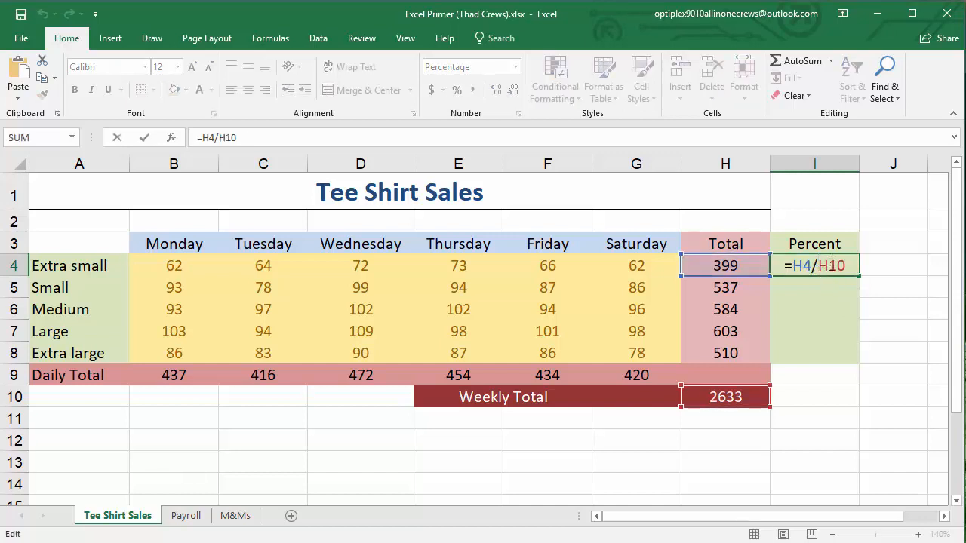
{"action": "type", "text": "$"}
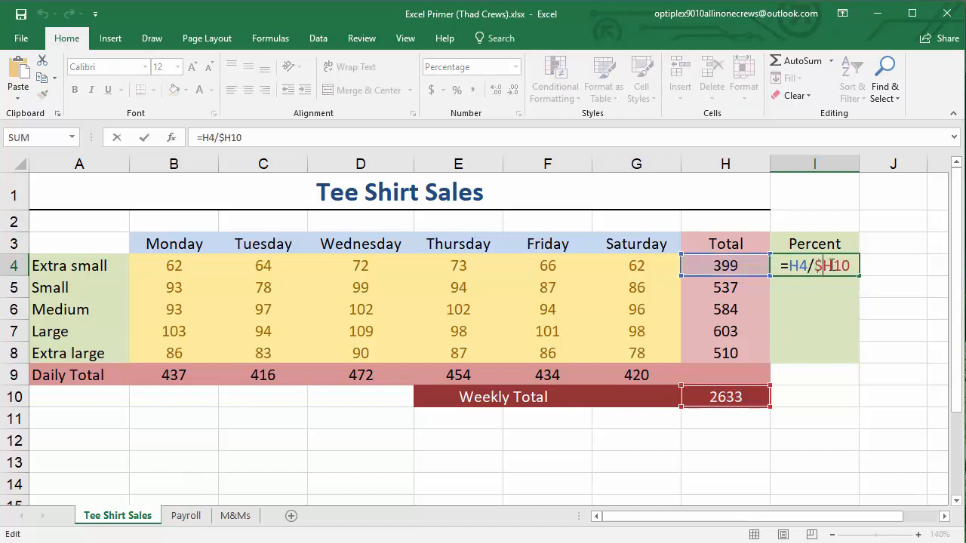
{"action": "key", "text": "Right"}
{"action": "type", "text": "$"}
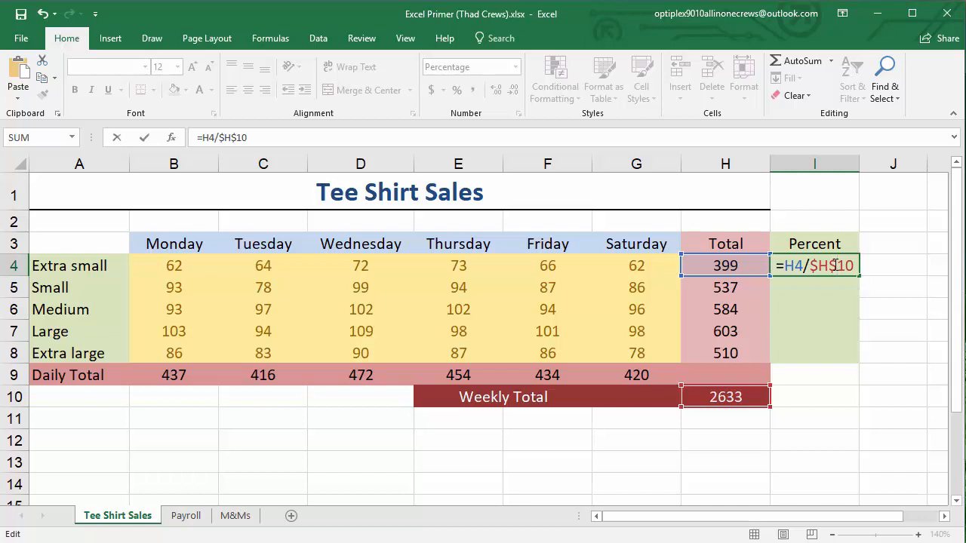
{"action": "key", "text": "Return"}
{"action": "left_click", "coordinate": [834, 264]}
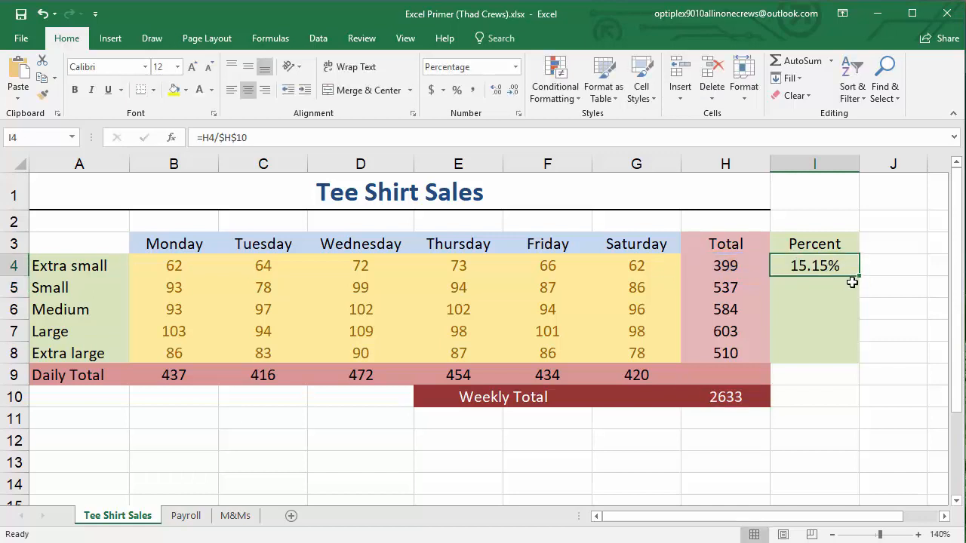
{"action": "left_click_drag", "start_coordinate": [859, 276], "coordinate": [859, 360]}
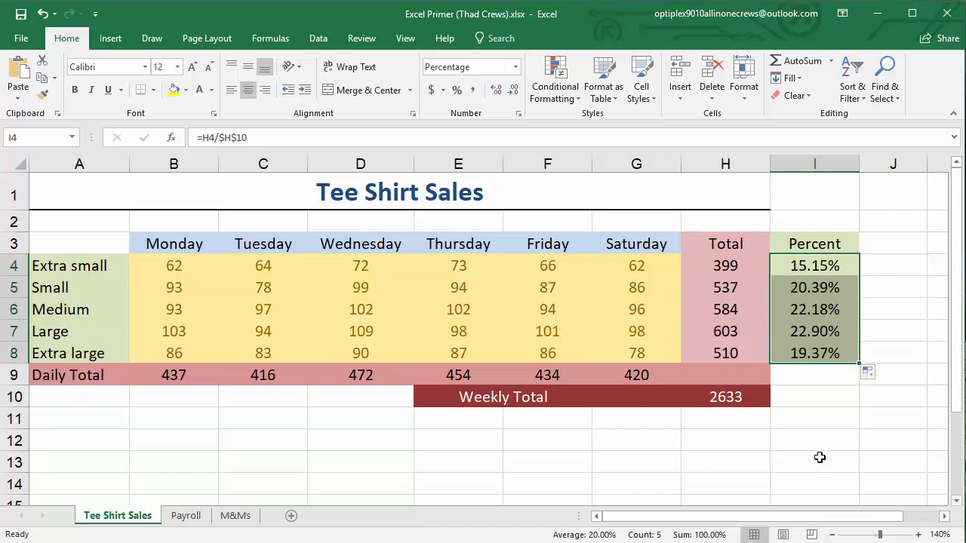
Inspect the cells referenced by the copied percentage formulas in I6, I8 and I5, without editing them
{"action": "double_click", "coordinate": [809, 313]}
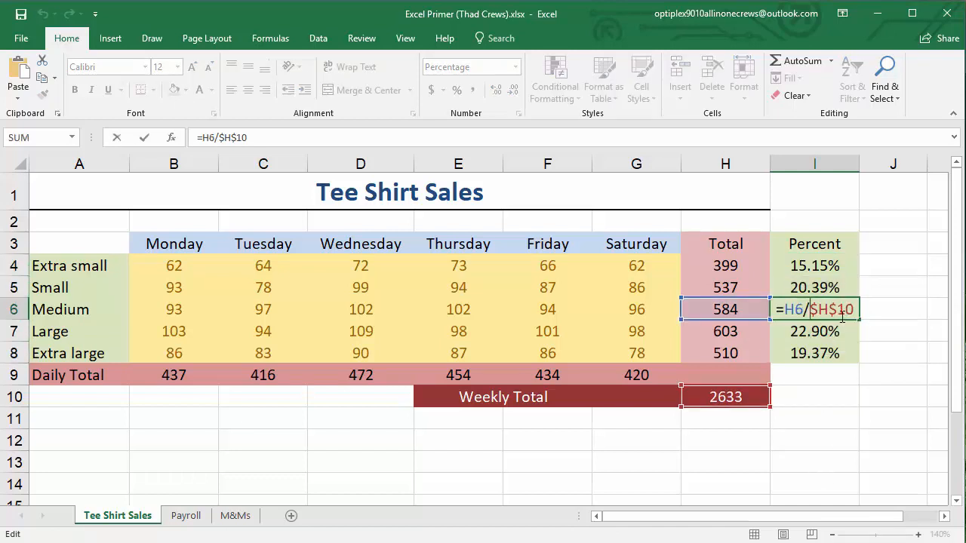
{"action": "key", "text": "Return"}
{"action": "left_click", "coordinate": [815, 352]}
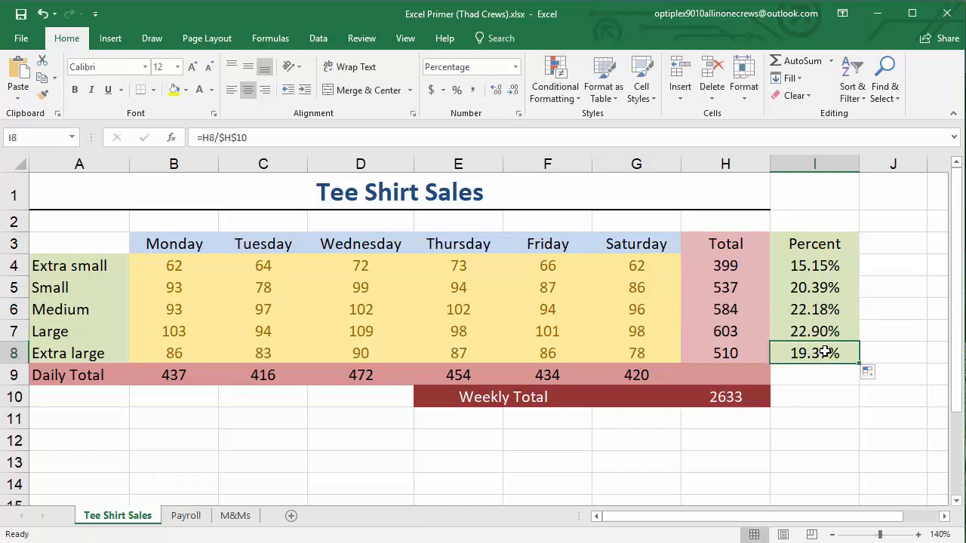
{"action": "double_click", "coordinate": [827, 353]}
{"action": "key", "text": "Return"}
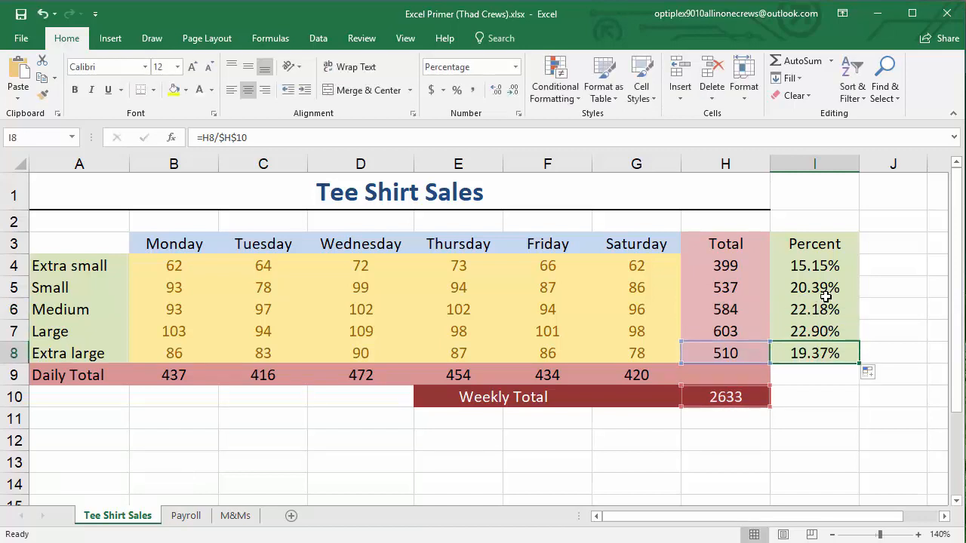
{"action": "double_click", "coordinate": [829, 287]}
{"action": "key", "text": "Escape"}
Examine the references in each percentage formula in order from I4 down to I8
{"action": "left_click", "coordinate": [819, 268]}
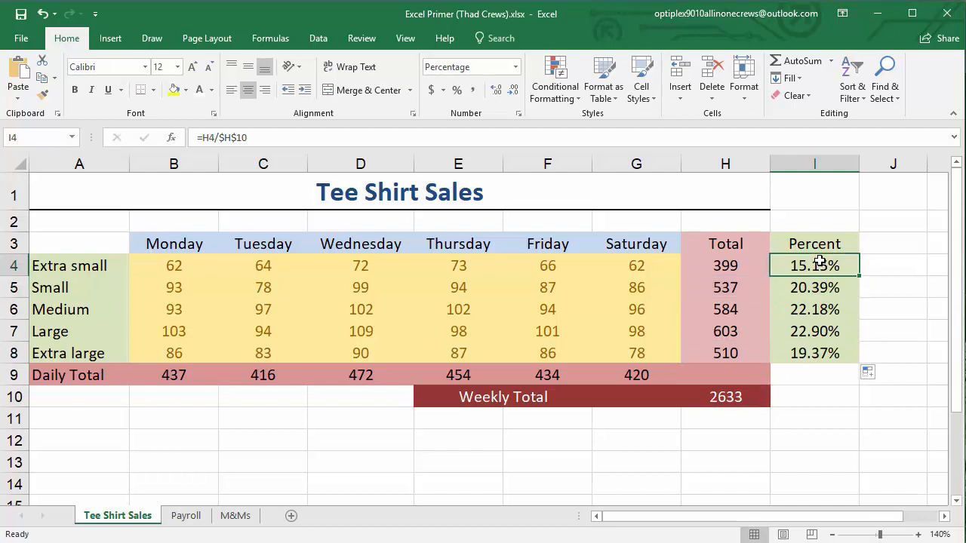
{"action": "double_click", "coordinate": [815, 266]}
{"action": "key", "text": "Return"}
{"action": "double_click", "coordinate": [809, 286]}
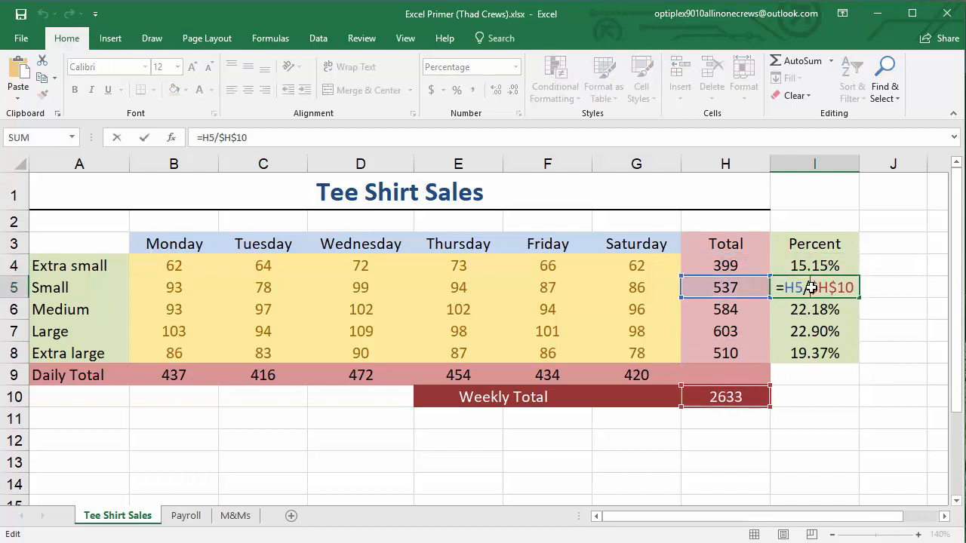
{"action": "key", "text": "Return"}
{"action": "double_click", "coordinate": [823, 310]}
{"action": "key", "text": "Escape"}
{"action": "double_click", "coordinate": [814, 329]}
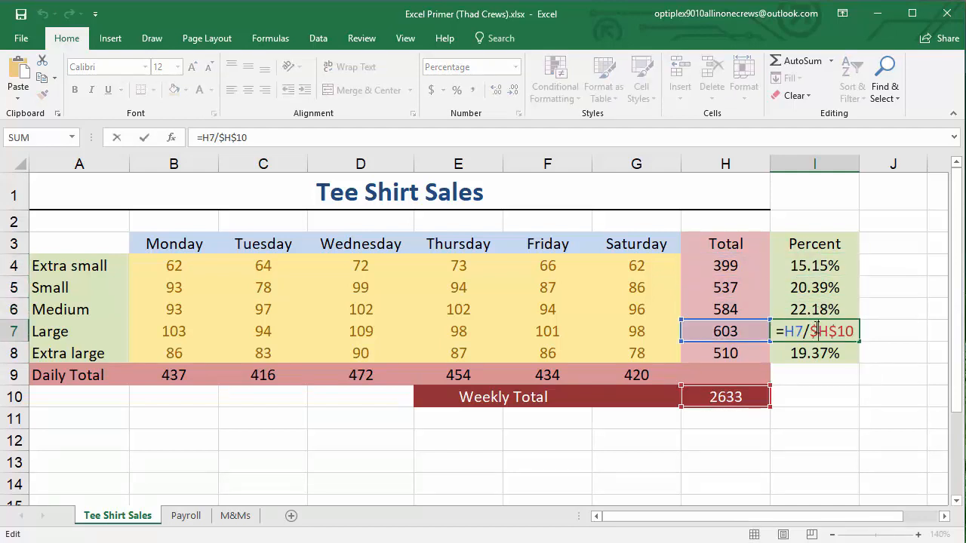
{"action": "key", "text": "Return"}
{"action": "double_click", "coordinate": [811, 353]}
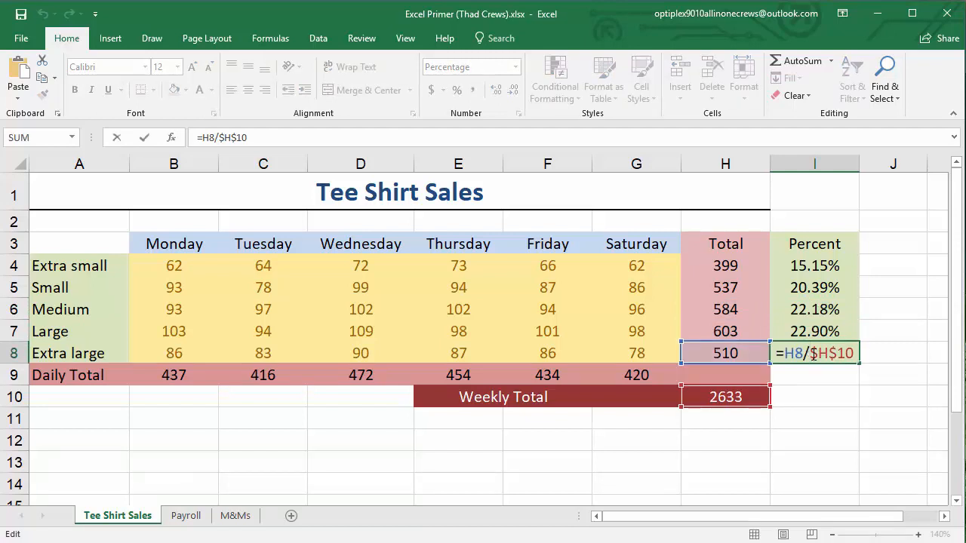
{"action": "key", "text": "Escape"}
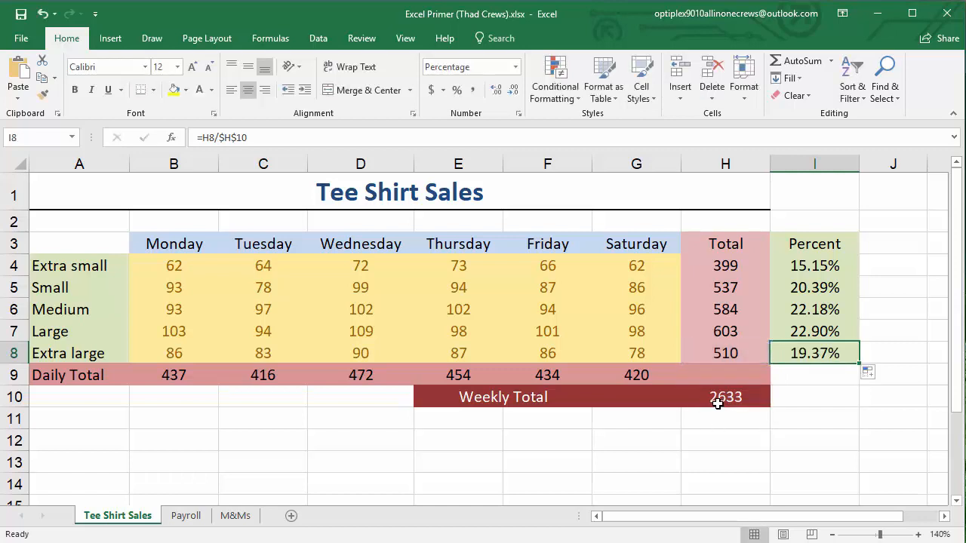
Check the weekly total cell H10 and the absolute reference to it in I4's formula
{"action": "left_click", "coordinate": [723, 398]}
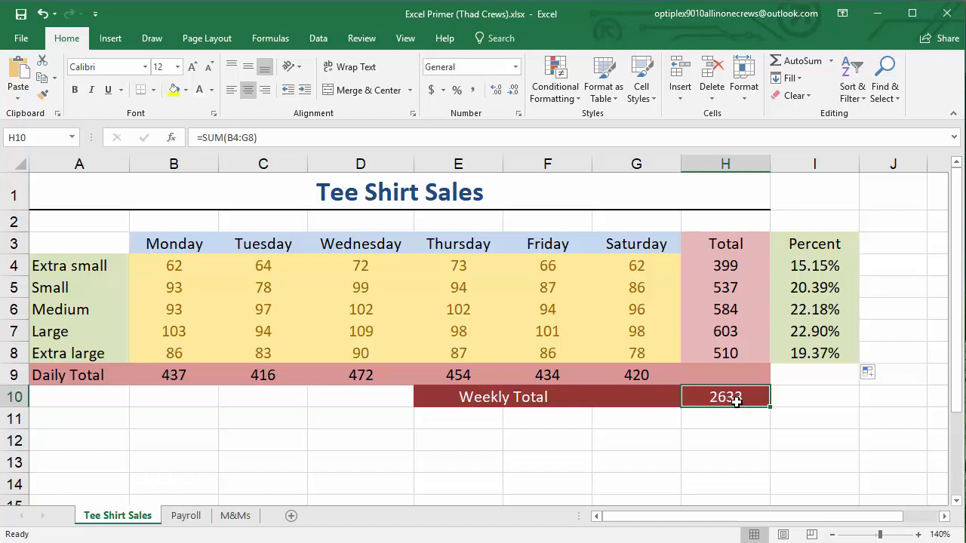
{"action": "double_click", "coordinate": [821, 261]}
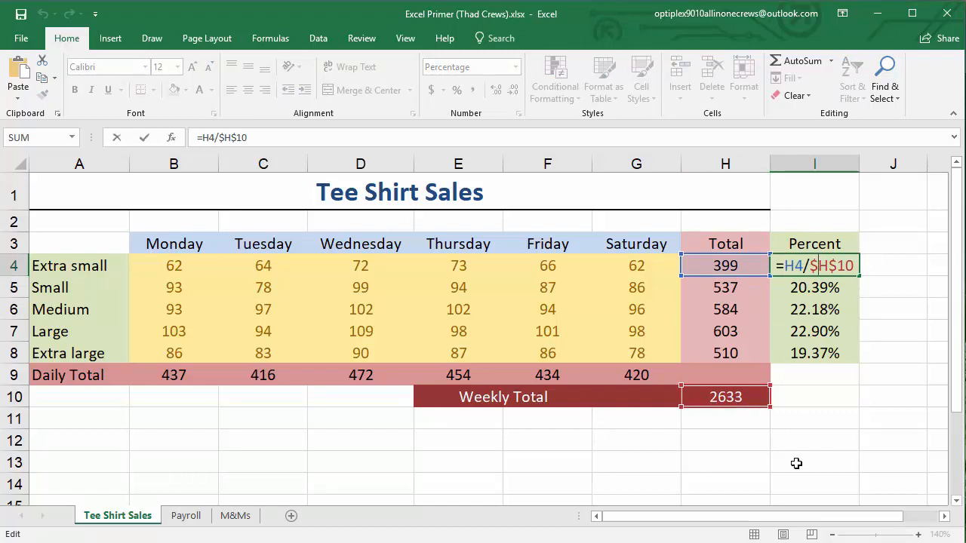
{"action": "key", "text": "Escape"}
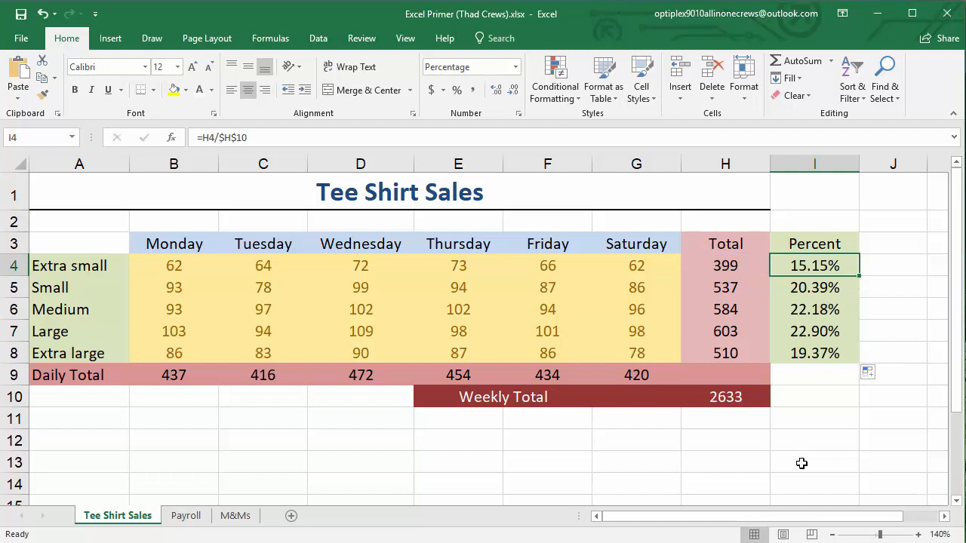
Insert a clustered column chart of the daily sales by size from A3:G8, using the recommended charts
{"action": "left_click", "coordinate": [831, 537]}
{"action": "left_click", "coordinate": [831, 537]}
{"action": "left_click", "coordinate": [832, 534]}
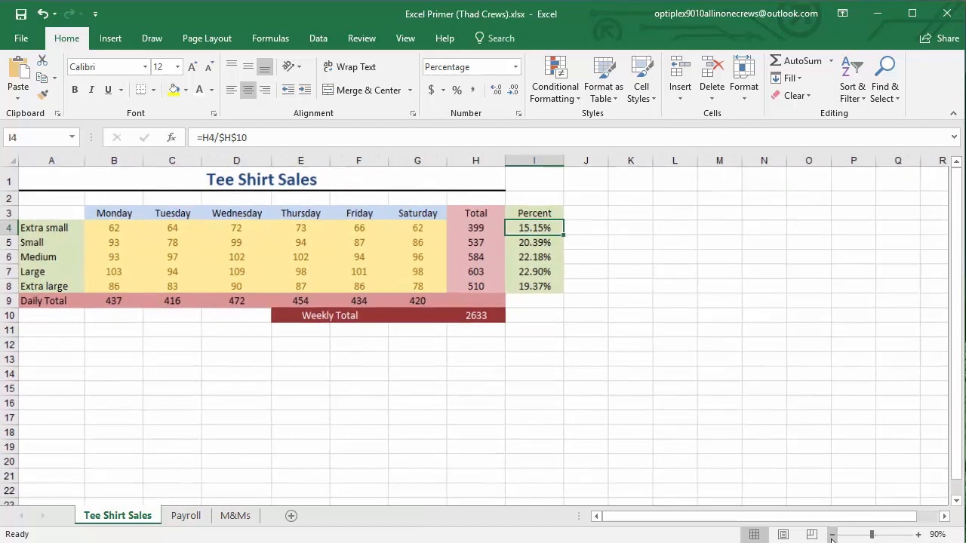
{"action": "left_click", "coordinate": [832, 534]}
{"action": "left_click", "coordinate": [477, 374]}
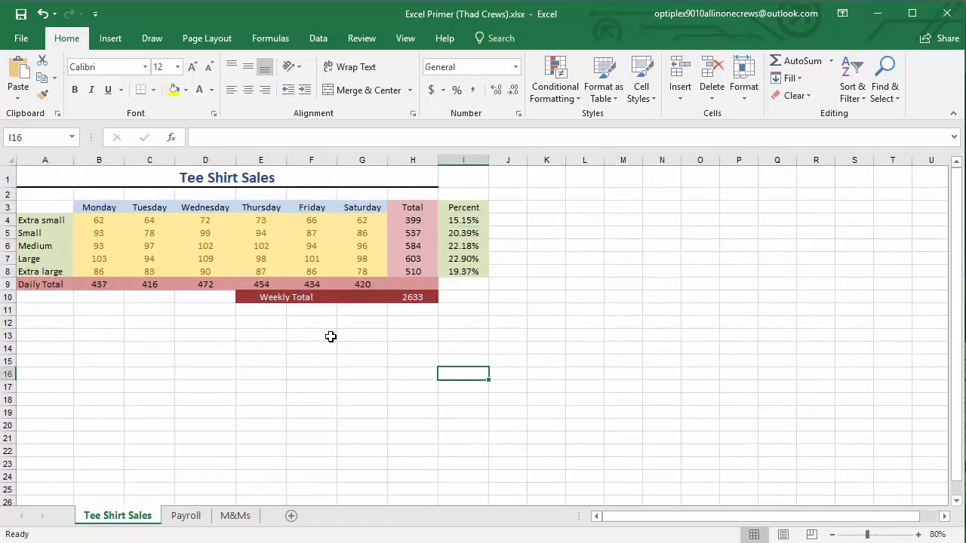
{"action": "left_click", "coordinate": [578, 301]}
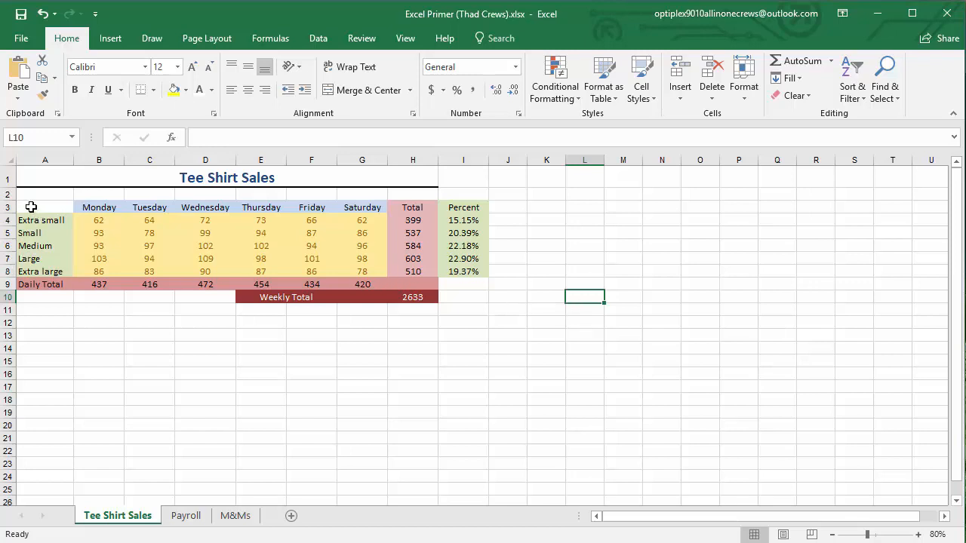
{"action": "left_click_drag", "start_coordinate": [31, 206], "coordinate": [362, 269]}
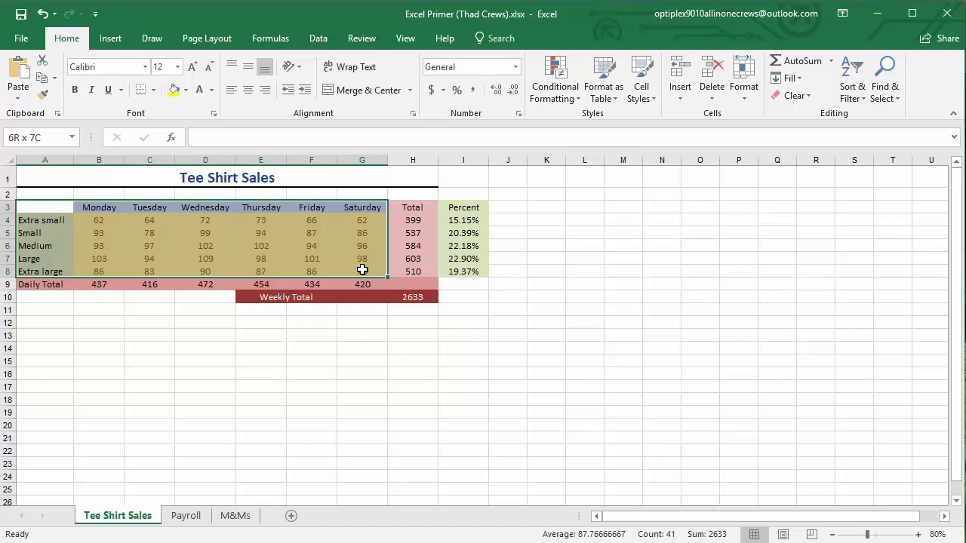
{"action": "left_click_drag", "start_coordinate": [363, 270], "coordinate": [362, 269]}
{"action": "left_click", "coordinate": [110, 38]}
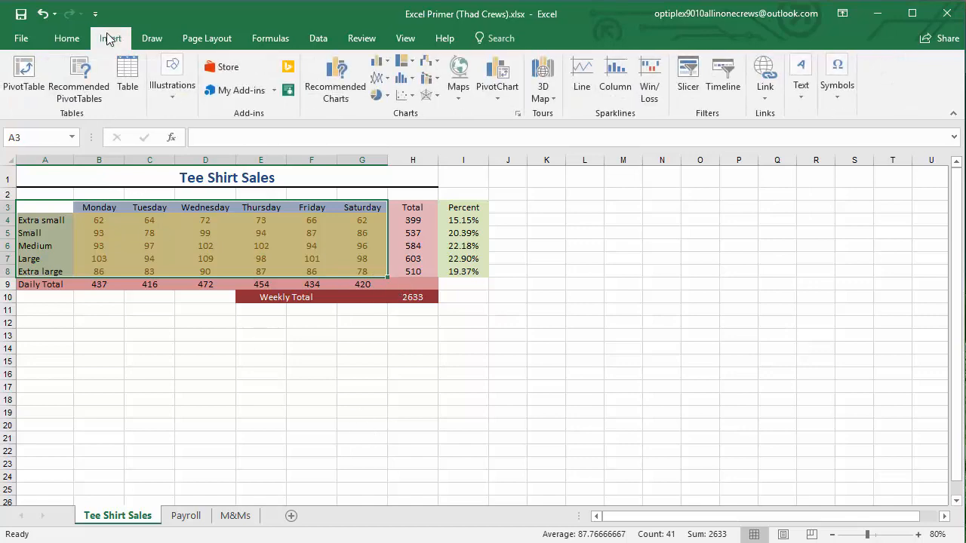
{"action": "left_click", "coordinate": [336, 95]}
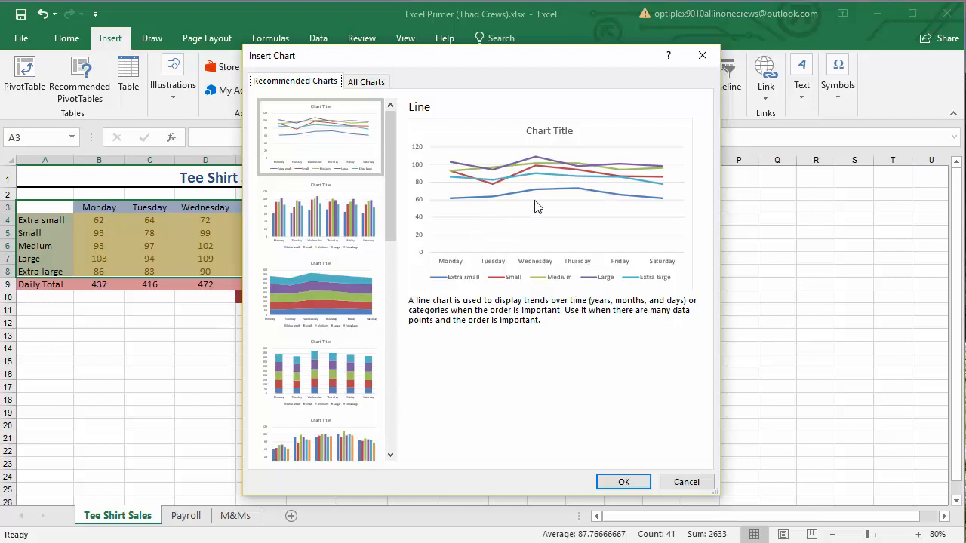
{"action": "left_click", "coordinate": [332, 230]}
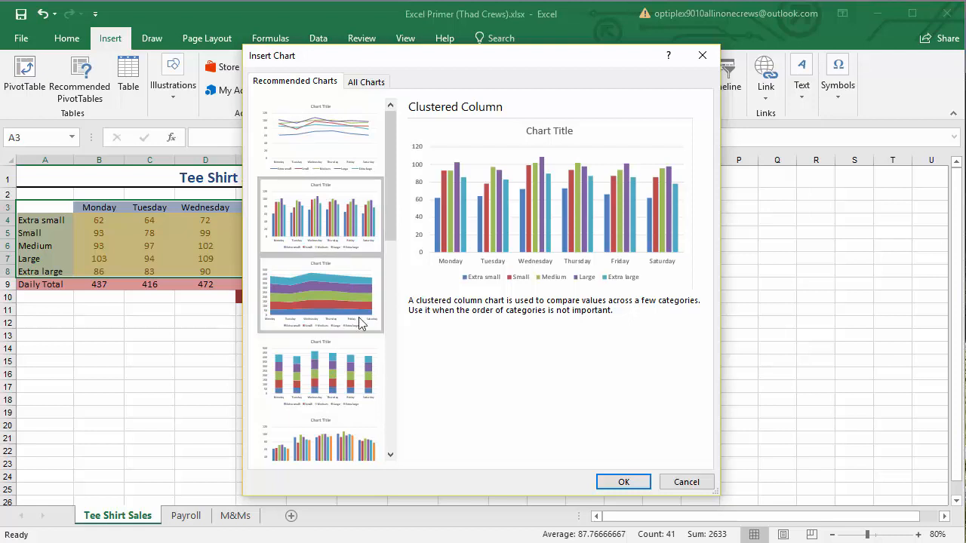
{"action": "scroll", "coordinate": [377, 390], "scroll_direction": "down", "scroll_amount": 8}
{"action": "scroll", "coordinate": [370, 390], "scroll_direction": "up", "scroll_amount": 8}
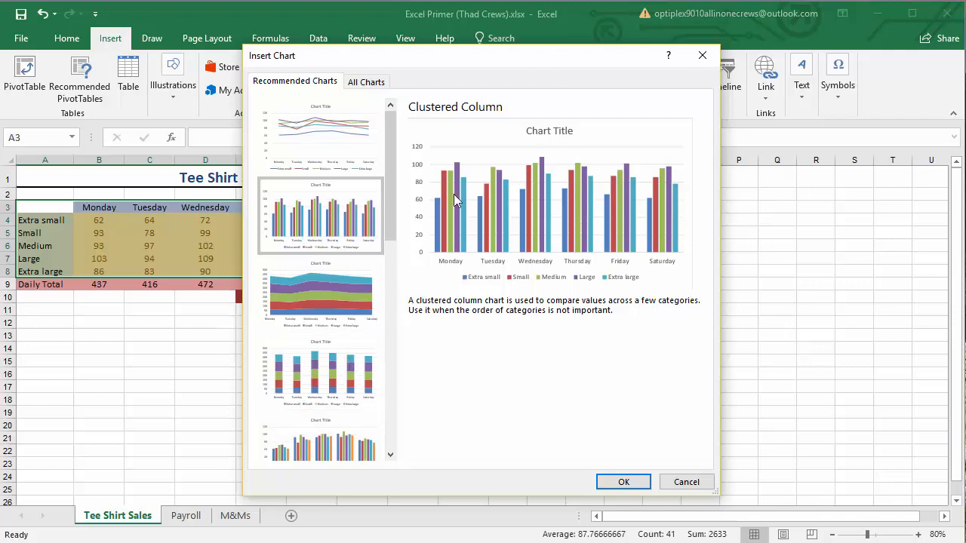
{"action": "left_click", "coordinate": [624, 483]}
Move and enlarge the chart so it spans about columns D to S and rows 1 to 25
{"action": "left_click_drag", "start_coordinate": [535, 267], "coordinate": [579, 239]}
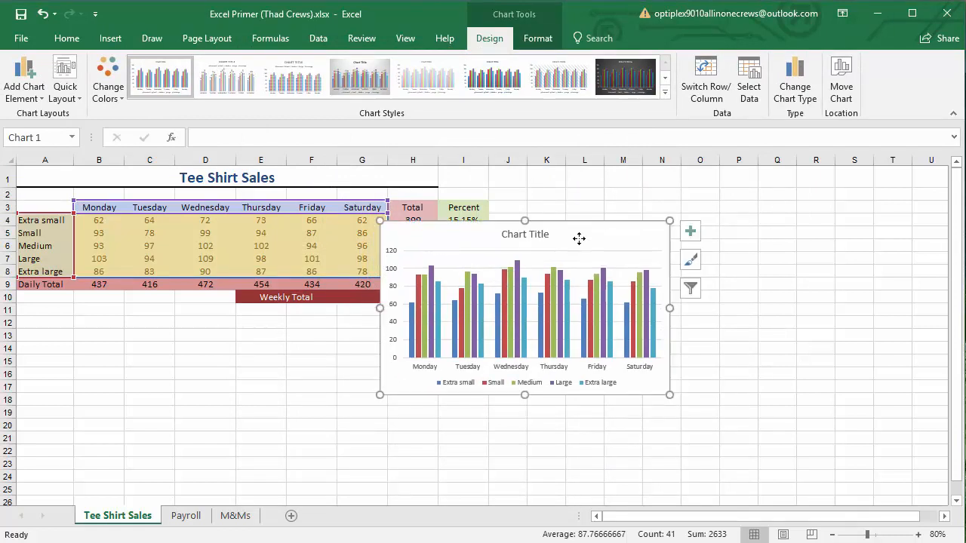
{"action": "left_click_drag", "start_coordinate": [669, 394], "coordinate": [884, 458]}
{"action": "left_click_drag", "start_coordinate": [543, 239], "coordinate": [377, 189]}
{"action": "left_click_drag", "start_coordinate": [723, 413], "coordinate": [853, 488]}
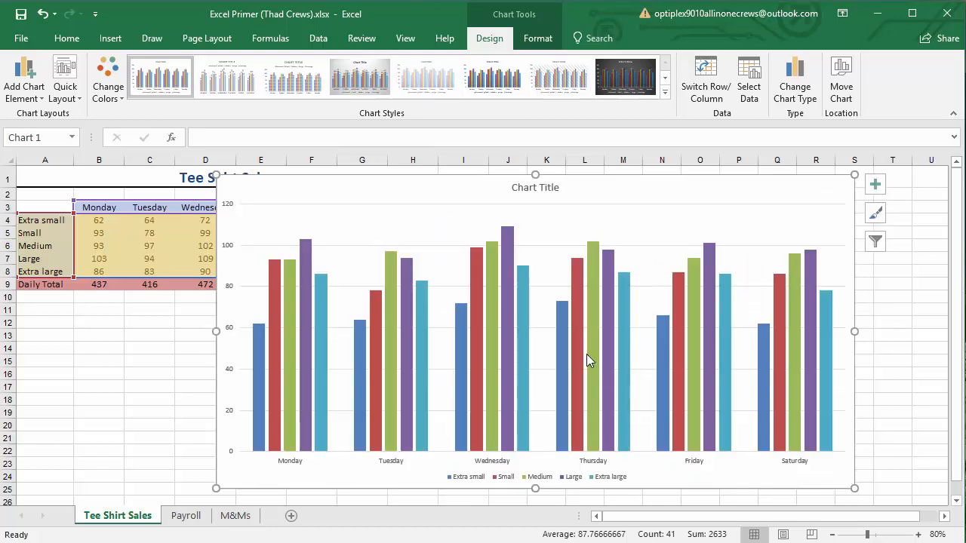
Replace the chart's placeholder title with "Demonstration of Chart Creation"
{"action": "left_click", "coordinate": [531, 188]}
{"action": "triple_click", "coordinate": [532, 188]}
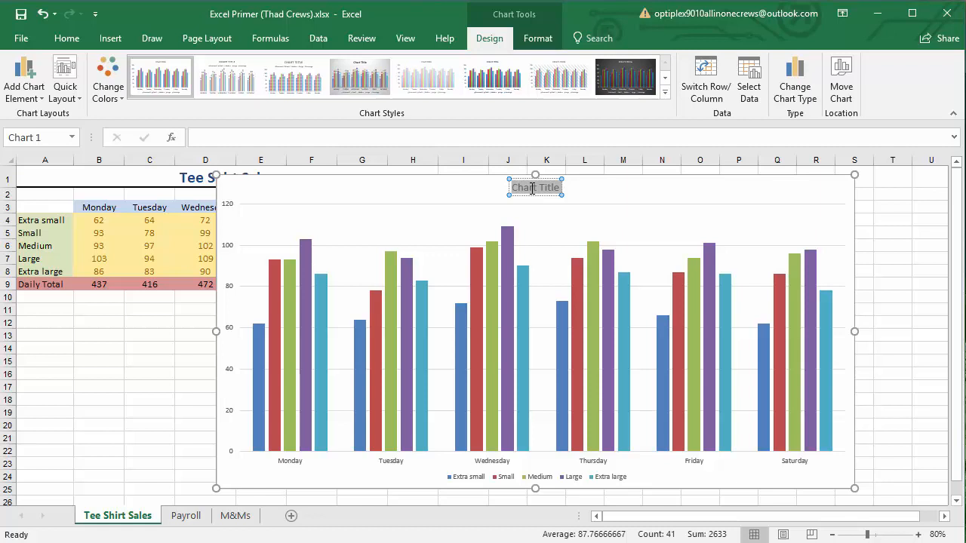
{"action": "type", "text": "Demonstration of"}
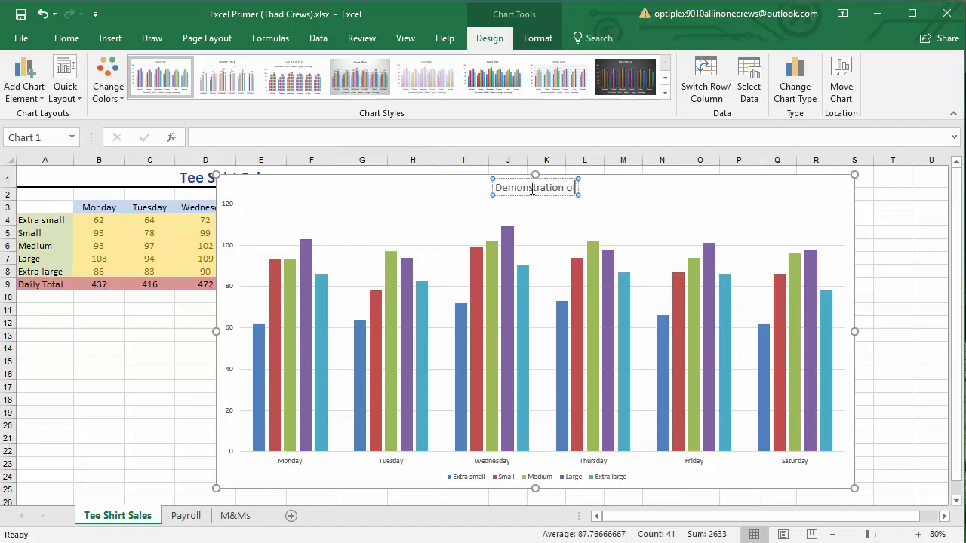
{"action": "type", "text": " Chart Creation"}
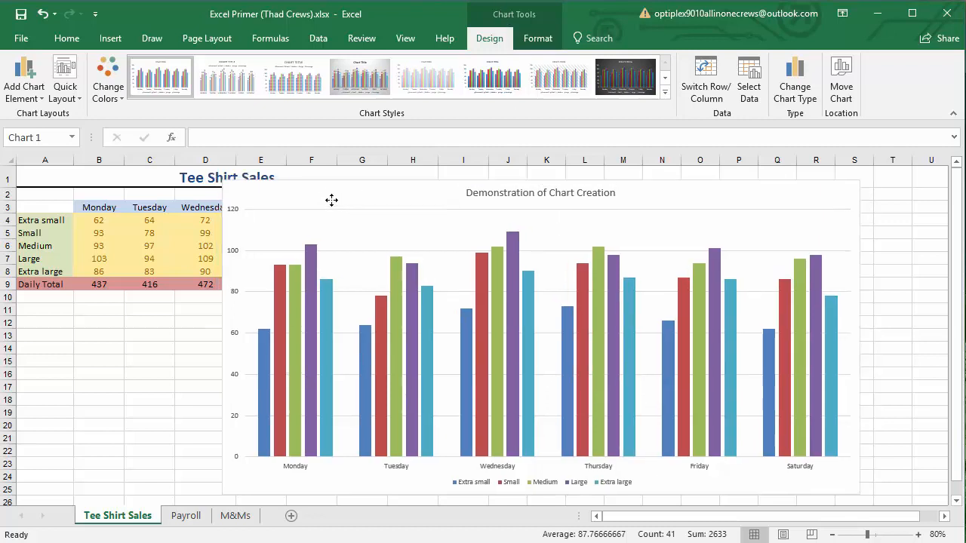
Nudge the sales chart slightly and deselect it by selecting worksheet cells outside it
{"action": "left_click_drag", "start_coordinate": [323, 194], "coordinate": [322, 194]}
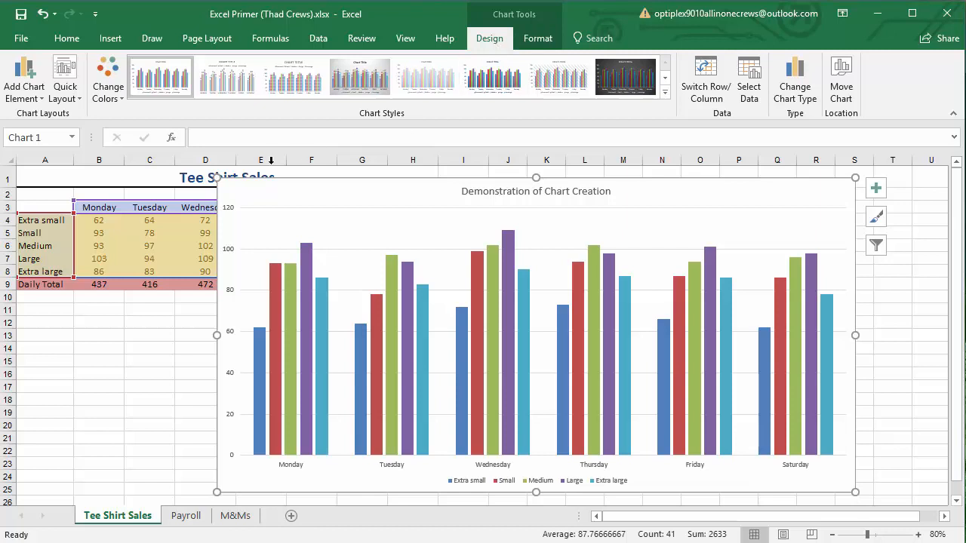
{"action": "left_click_drag", "start_coordinate": [280, 194], "coordinate": [286, 199]}
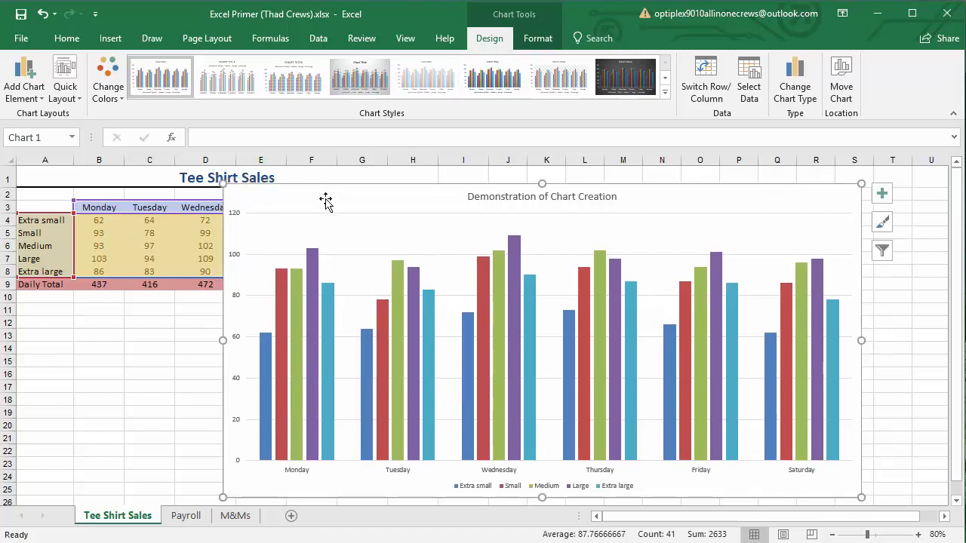
{"action": "left_click", "coordinate": [111, 362]}
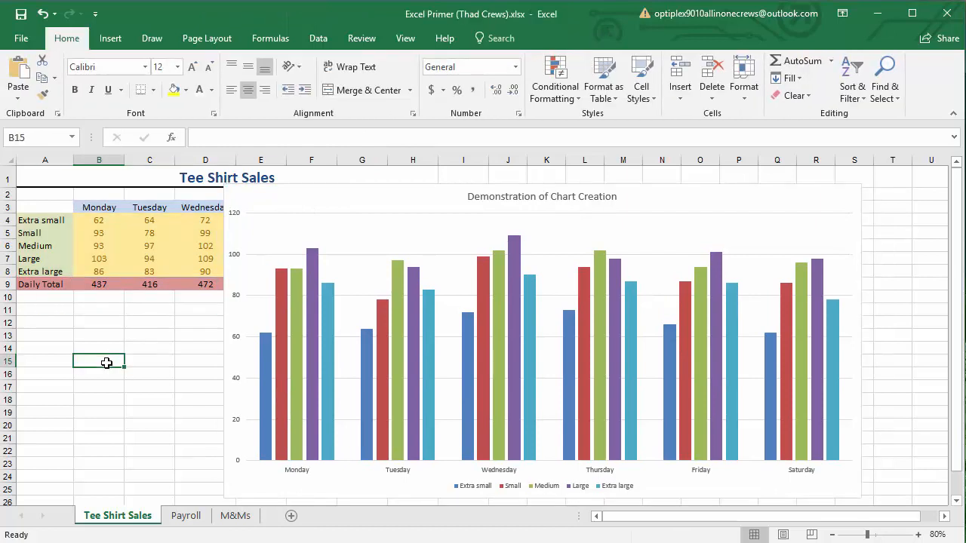
{"action": "left_click", "coordinate": [66, 231]}
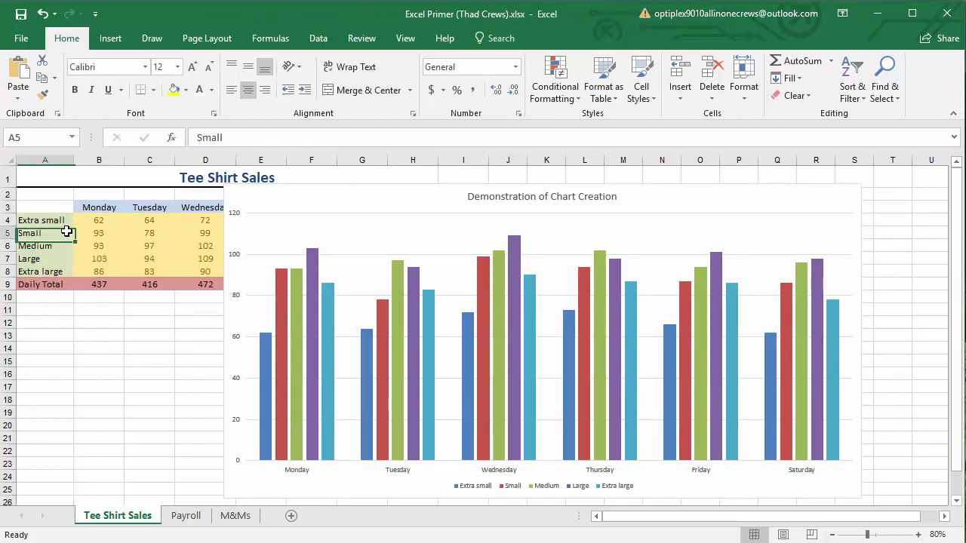
{"action": "left_click", "coordinate": [105, 232]}
{"action": "left_click_drag", "start_coordinate": [98, 259], "coordinate": [96, 271]}
{"action": "left_click", "coordinate": [71, 360]}
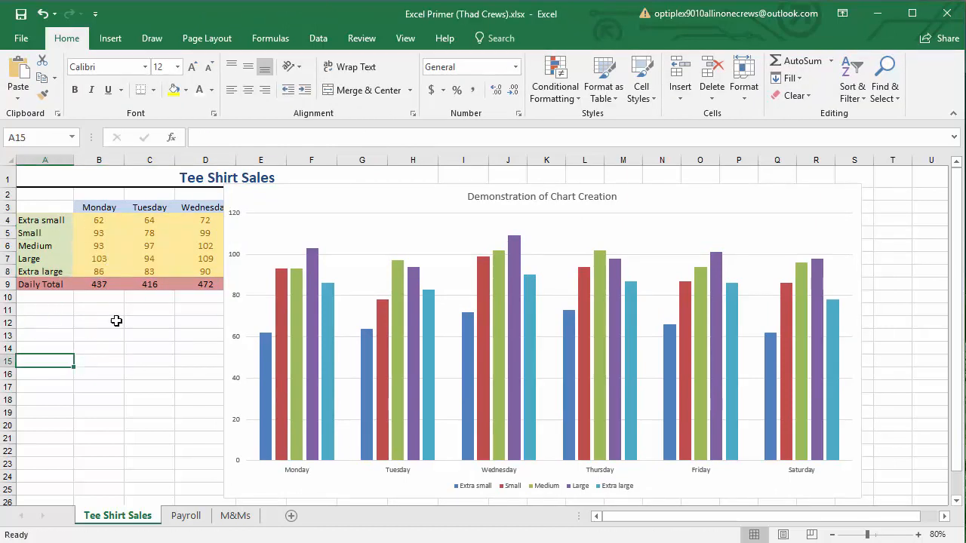
Reselect the sales chart and review the design and format options available for it
{"action": "left_click", "coordinate": [302, 201]}
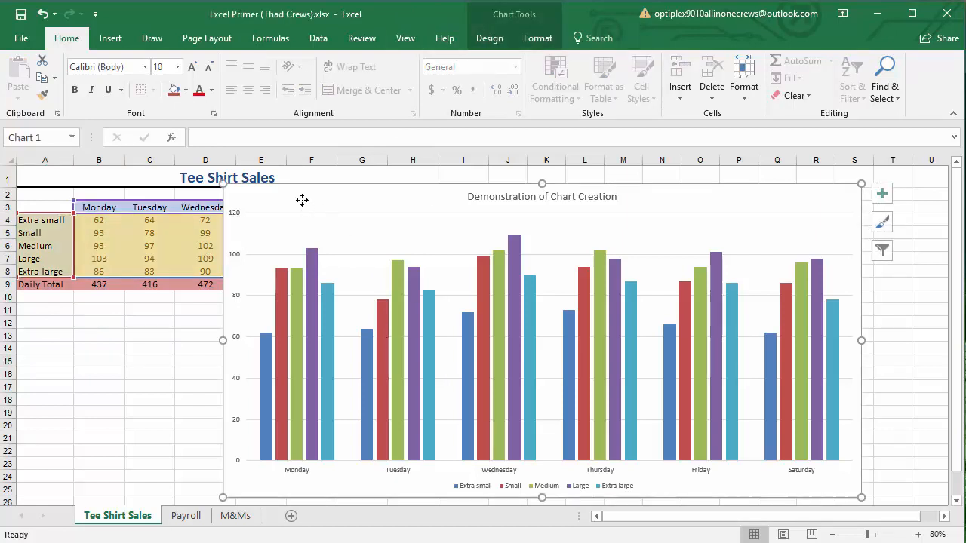
{"action": "left_click", "coordinate": [494, 22]}
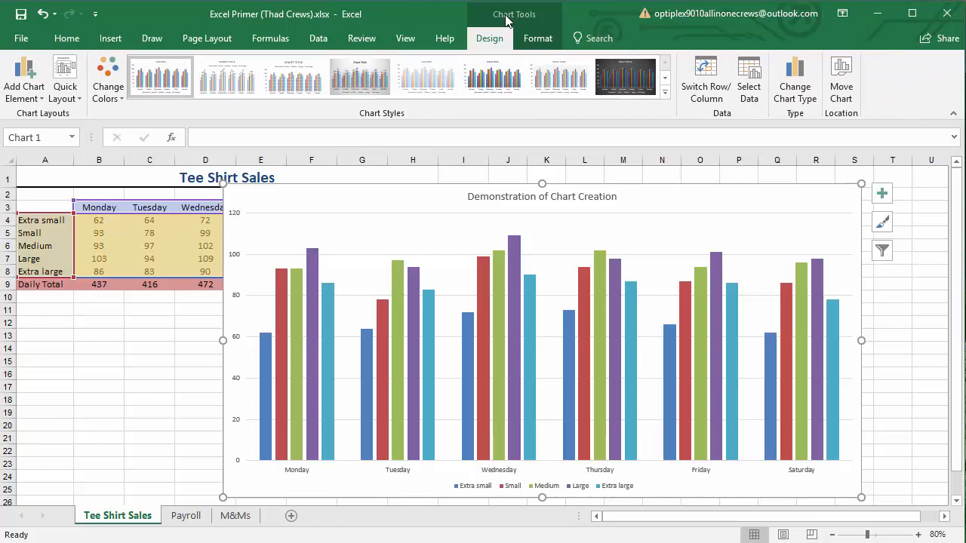
{"action": "left_click", "coordinate": [540, 38]}
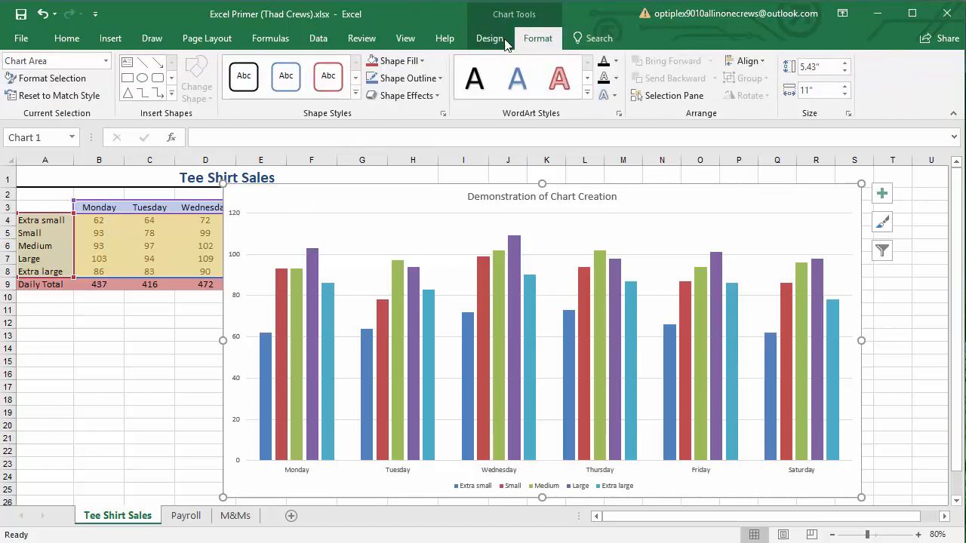
{"action": "left_click", "coordinate": [491, 38]}
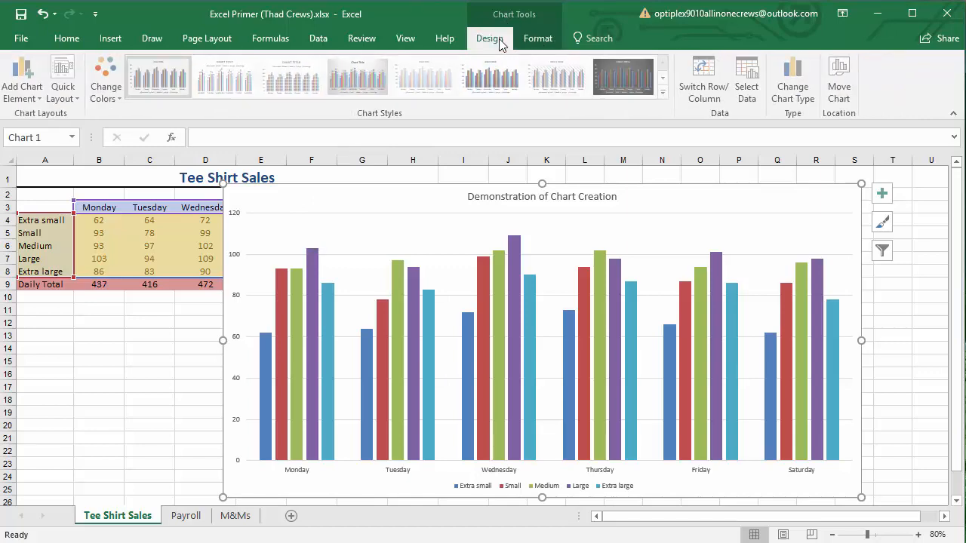
Try out various chart styles on the sales chart, including grey gradient, dark background, outlined columns and serif title
{"action": "left_click", "coordinate": [231, 82]}
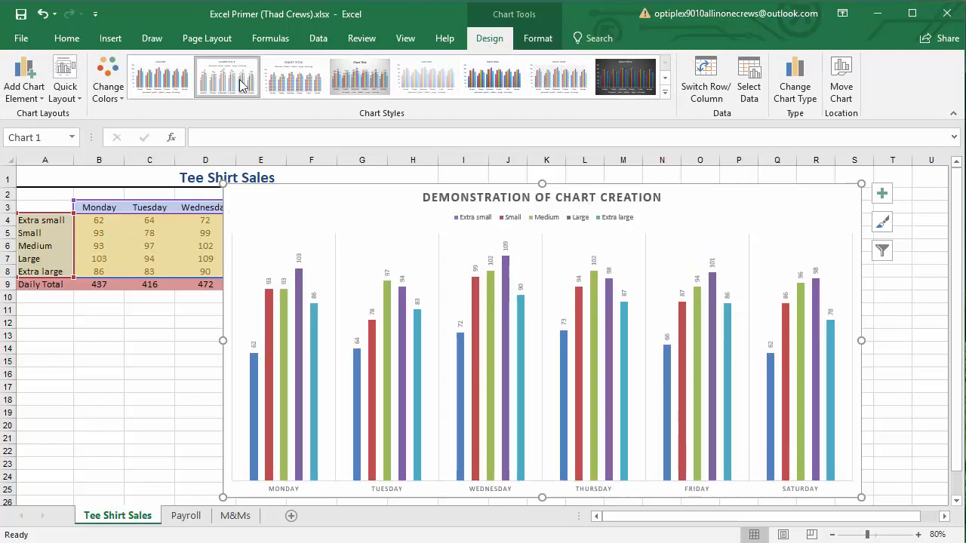
{"action": "left_click", "coordinate": [285, 87]}
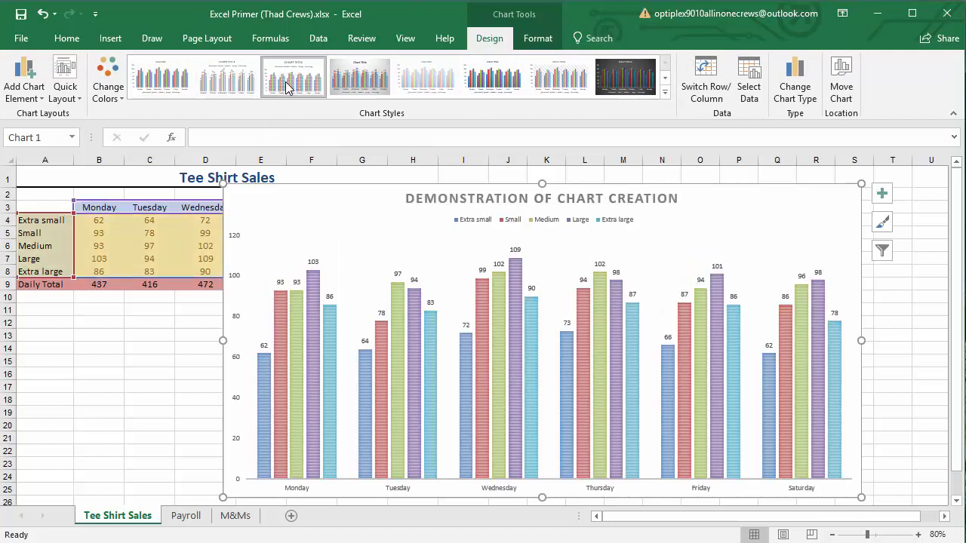
{"action": "left_click", "coordinate": [363, 85]}
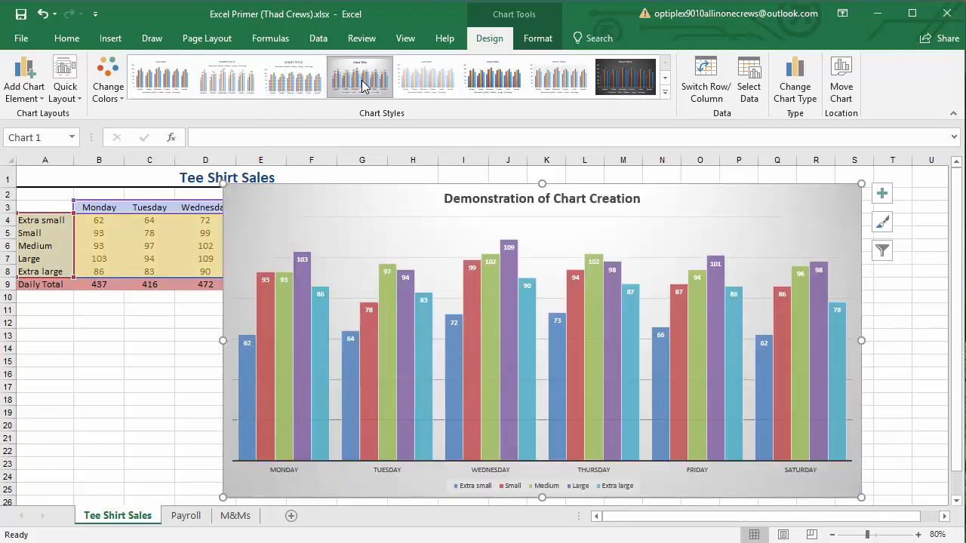
{"action": "left_click", "coordinate": [425, 87]}
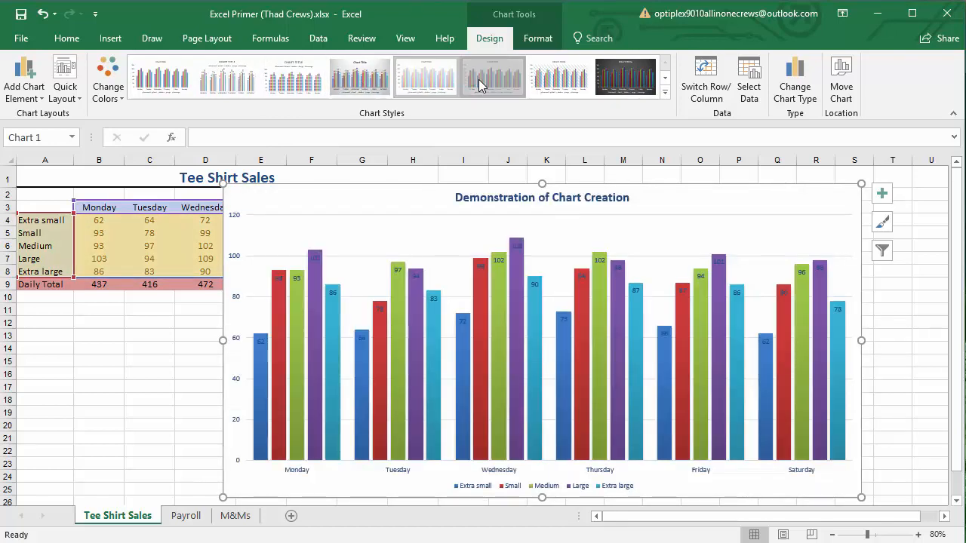
{"action": "left_click", "coordinate": [477, 85]}
{"action": "left_click", "coordinate": [574, 85]}
{"action": "left_click", "coordinate": [626, 80]}
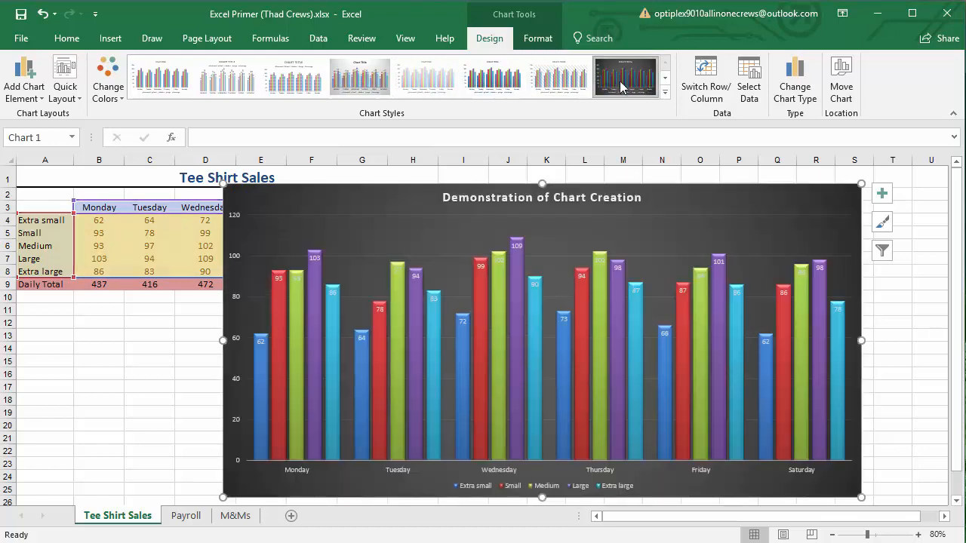
{"action": "left_click", "coordinate": [666, 94]}
{"action": "left_click", "coordinate": [160, 120]}
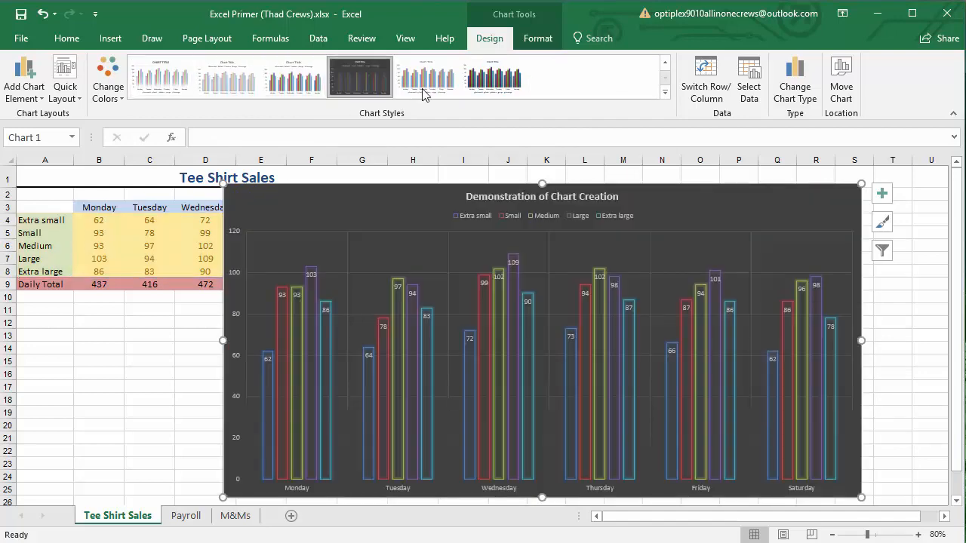
{"action": "left_click", "coordinate": [426, 79]}
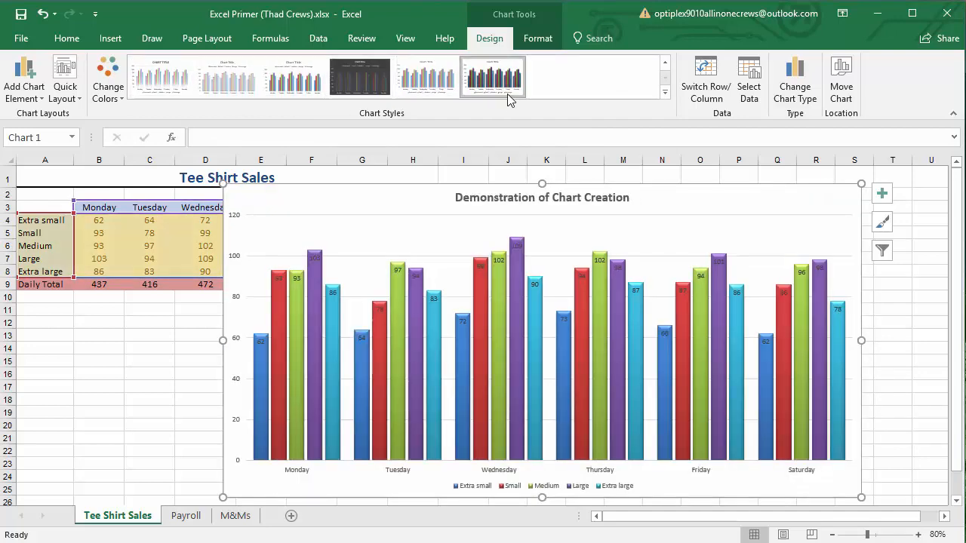
{"action": "left_click", "coordinate": [304, 81]}
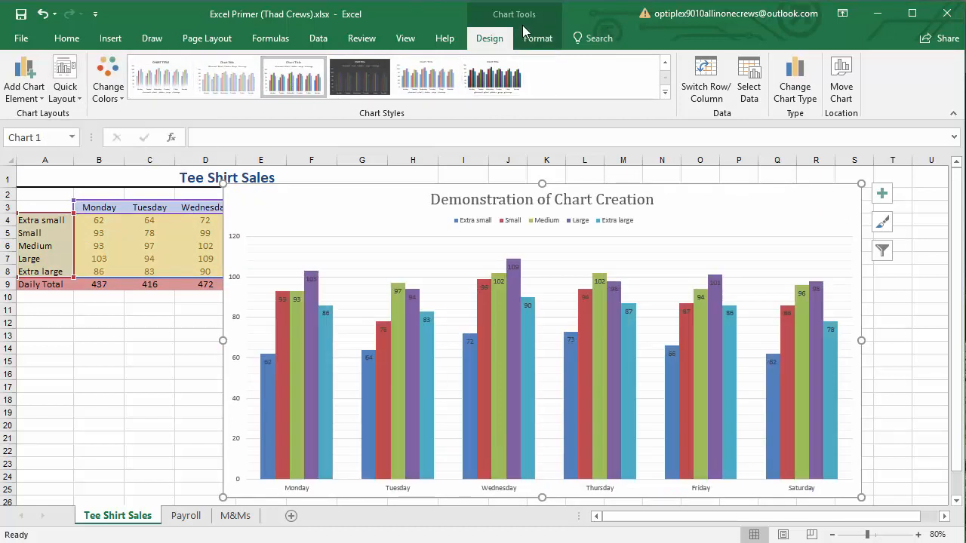
Examine the quick layouts and the chart elements that can be added, from axes and axis titles to data labels and trendlines
{"action": "left_click", "coordinate": [69, 97]}
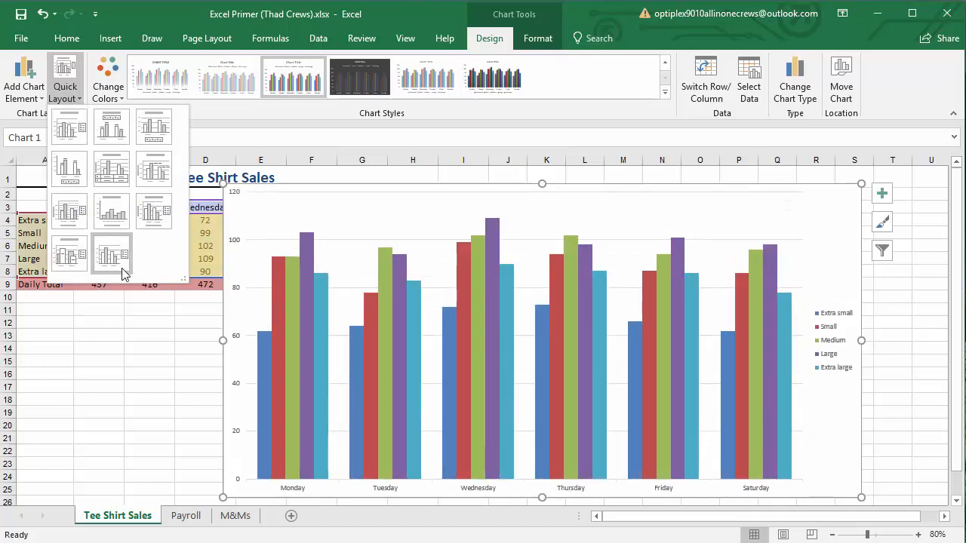
{"action": "left_click", "coordinate": [110, 126]}
{"action": "left_click", "coordinate": [31, 104]}
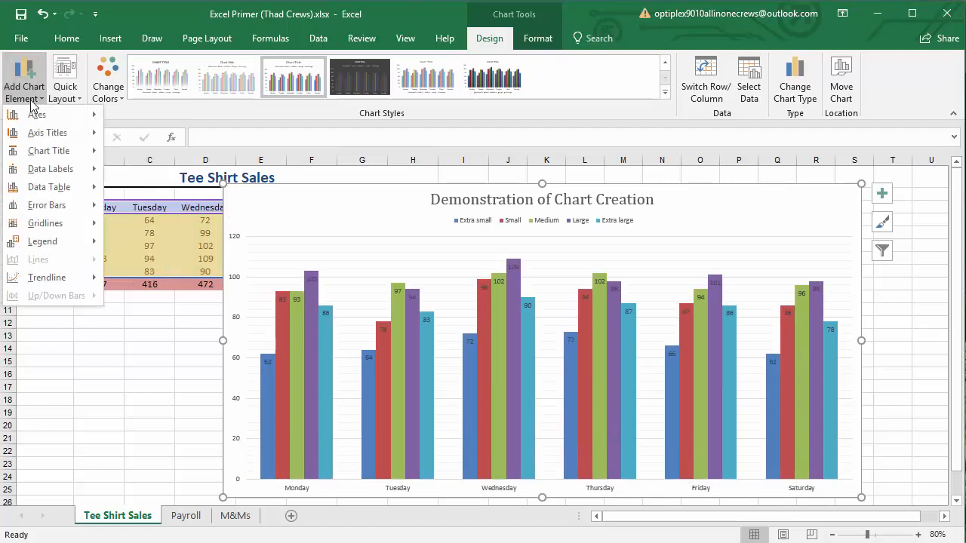
{"action": "mouse_move", "coordinate": [40, 114]}
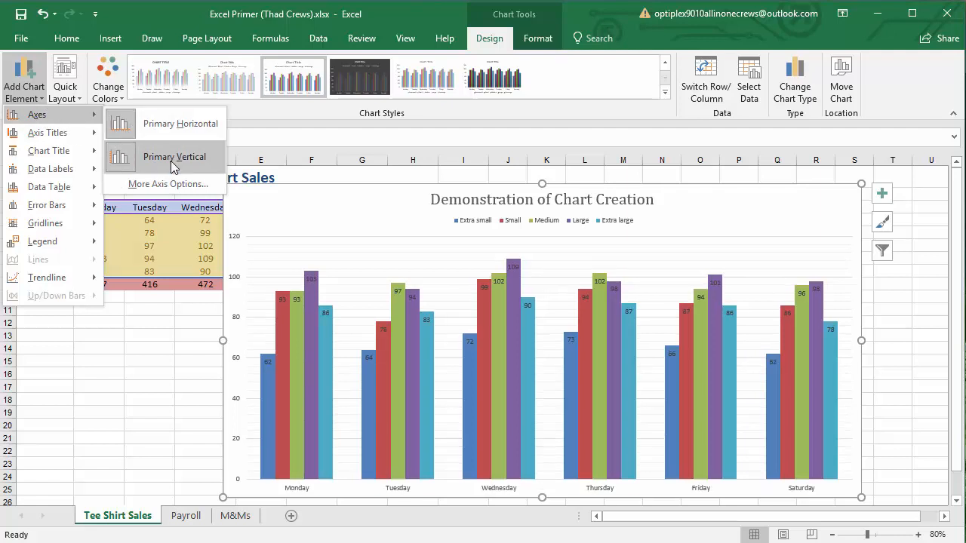
{"action": "mouse_move", "coordinate": [46, 140]}
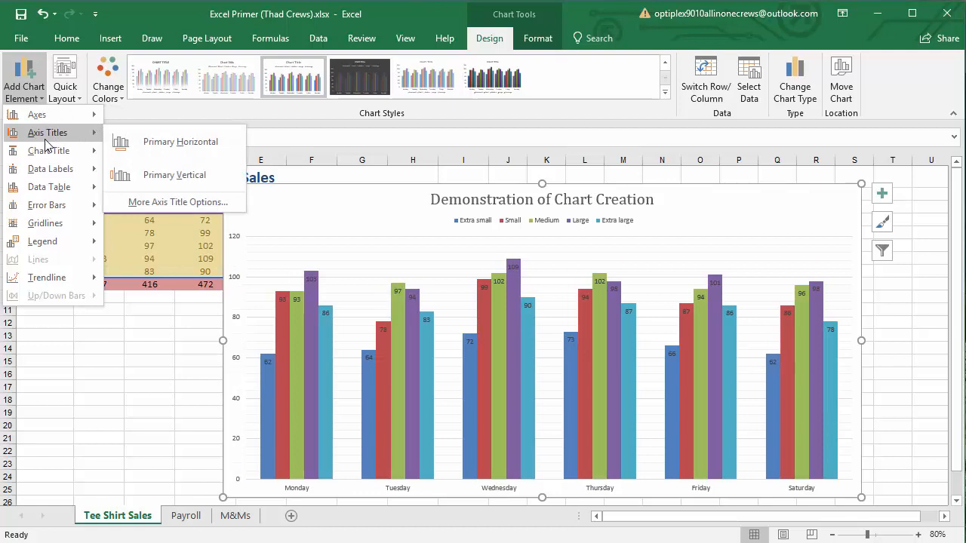
{"action": "mouse_move", "coordinate": [59, 154]}
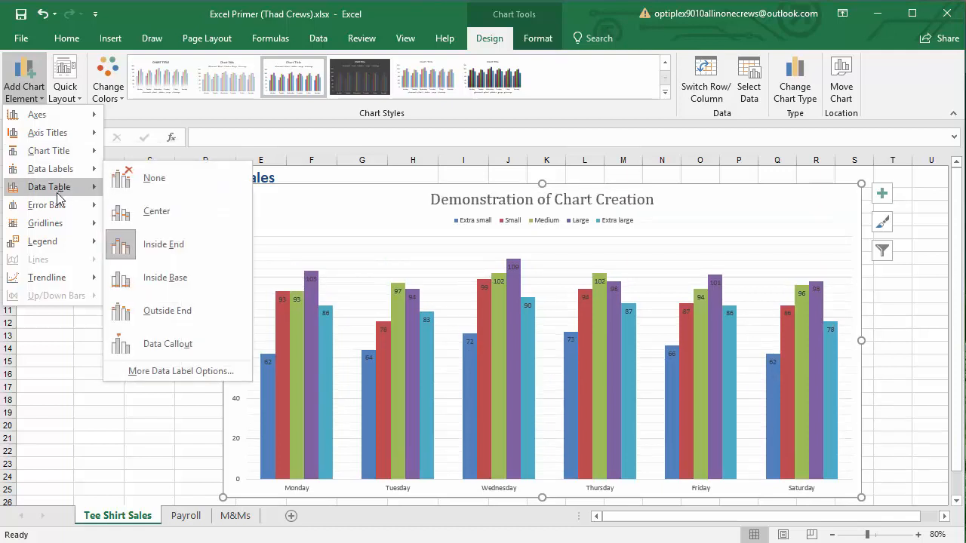
{"action": "mouse_move", "coordinate": [56, 274]}
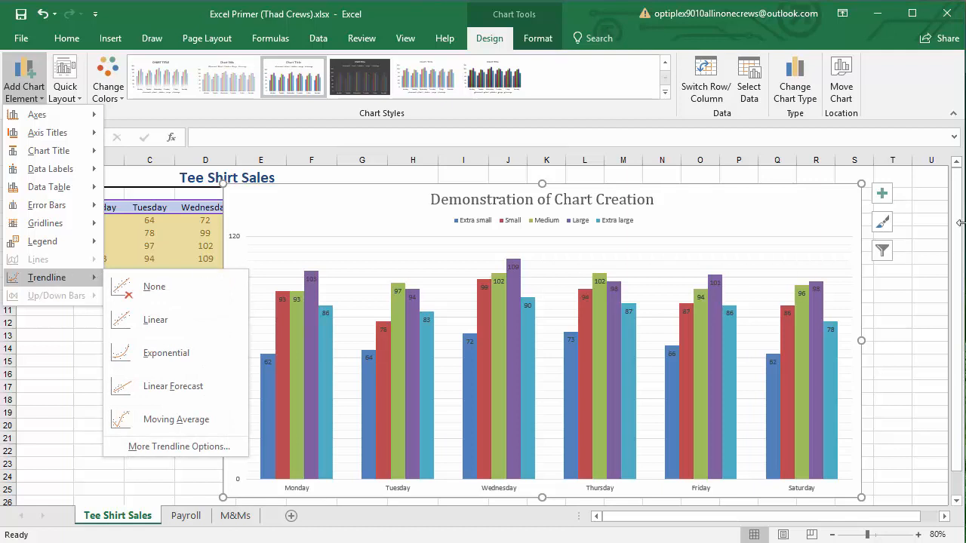
Nudge the chart slightly and apply the chart style with fading columns and a bold all-caps title
{"action": "left_click", "coordinate": [771, 195]}
{"action": "mouse_move", "coordinate": [765, 194]}
{"action": "left_mouse_down"}
{"action": "mouse_move", "coordinate": [759, 183]}
{"action": "mouse_move", "coordinate": [759, 191]}
{"action": "left_mouse_up"}
{"action": "left_click", "coordinate": [440, 89]}
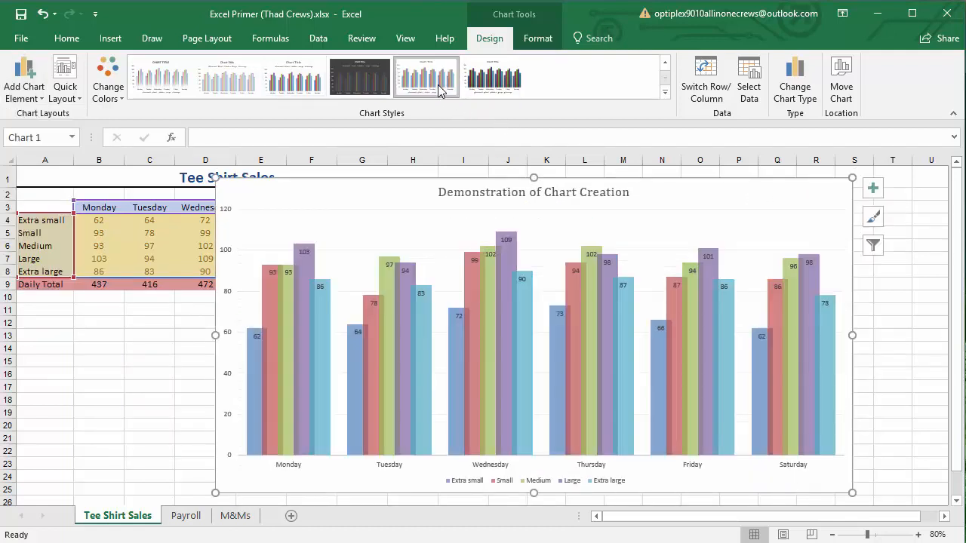
{"action": "left_click", "coordinate": [492, 81]}
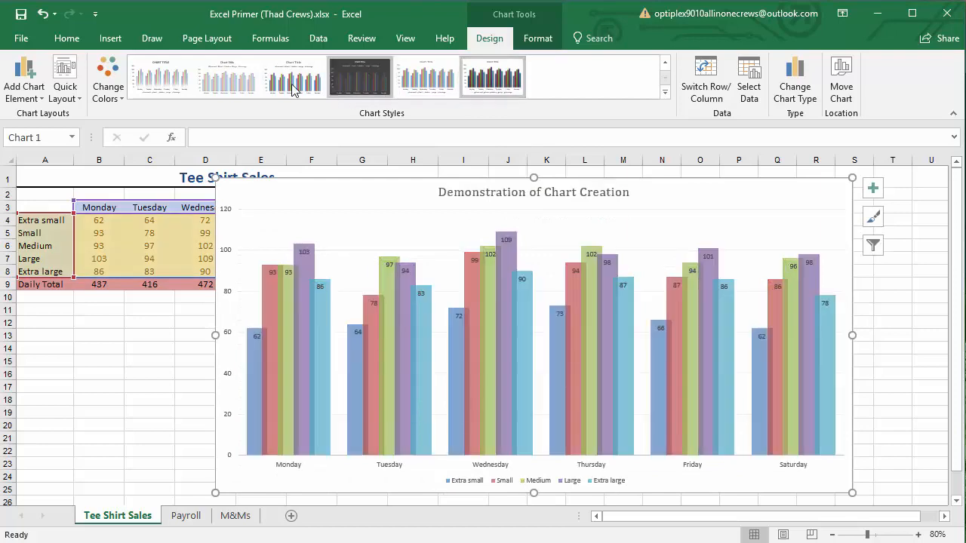
{"action": "left_click", "coordinate": [165, 87]}
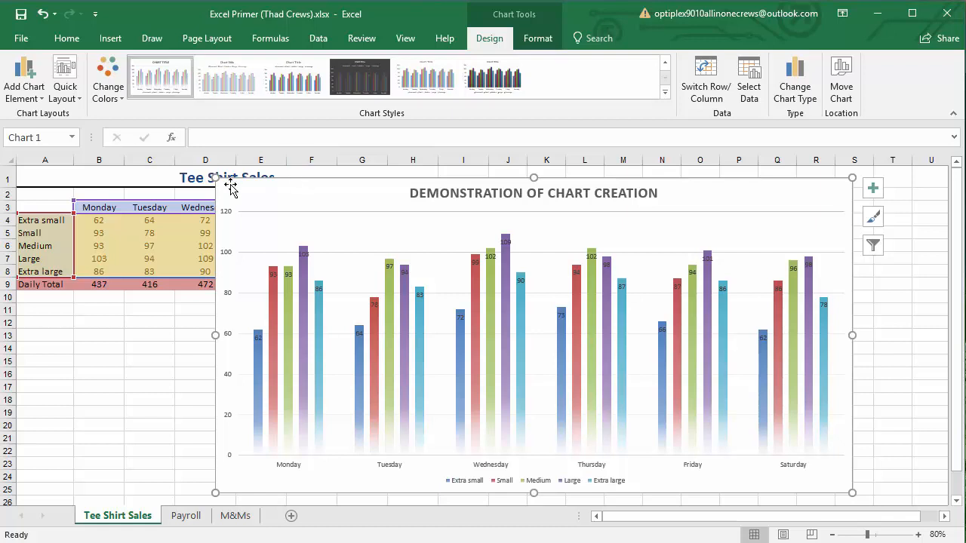
Shrink the chart to span about columns G to S and rows 1 to 22, and copy it
{"action": "left_click_drag", "start_coordinate": [216, 178], "coordinate": [489, 196]}
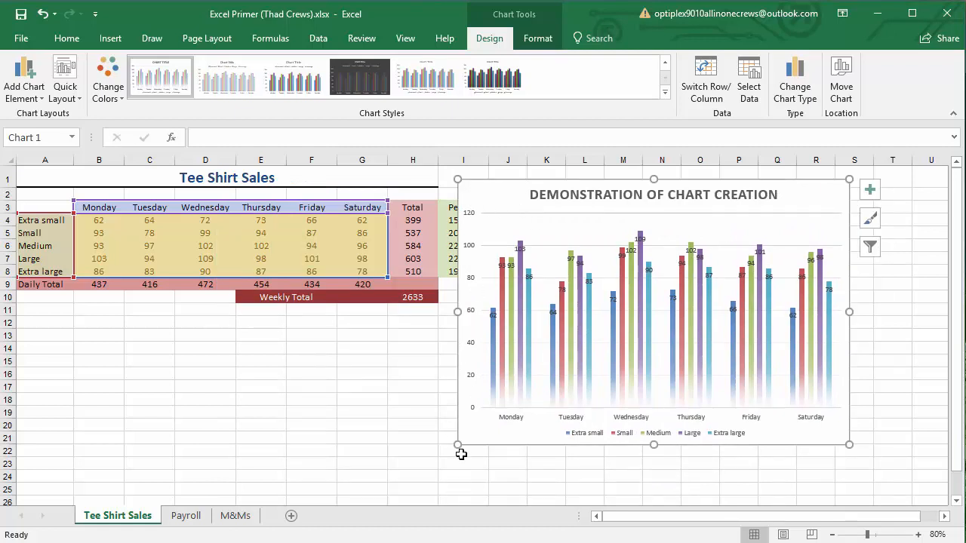
{"action": "left_click_drag", "start_coordinate": [461, 454], "coordinate": [367, 456]}
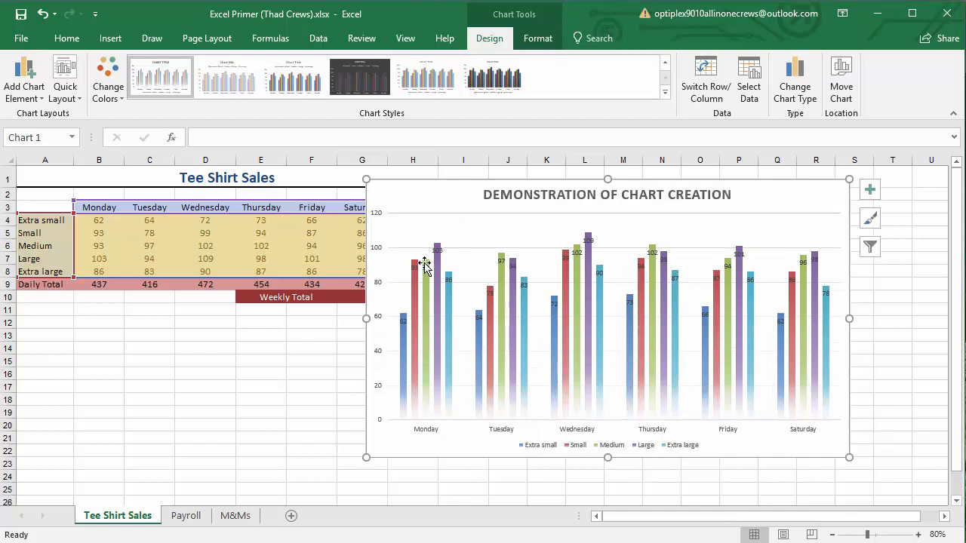
{"action": "right_click", "coordinate": [430, 199]}
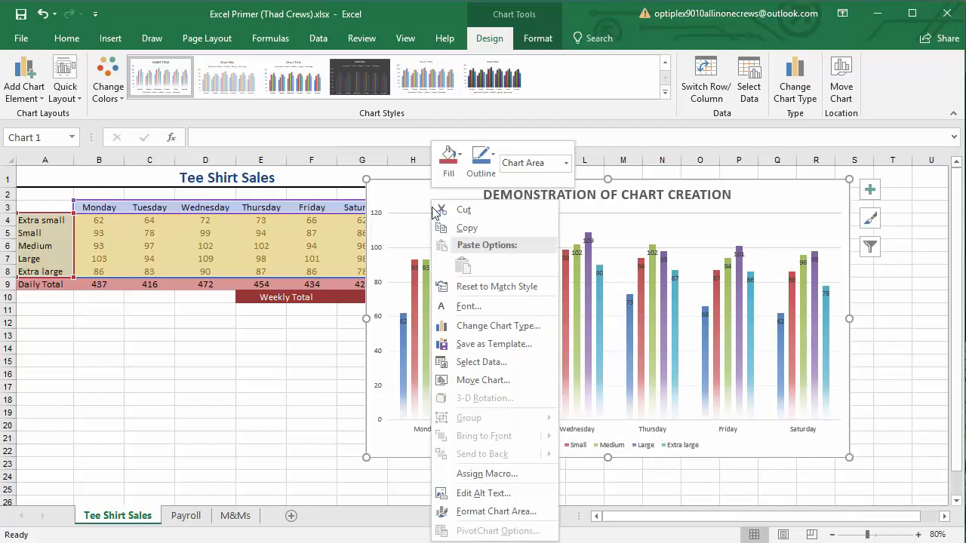
{"action": "left_click", "coordinate": [458, 234]}
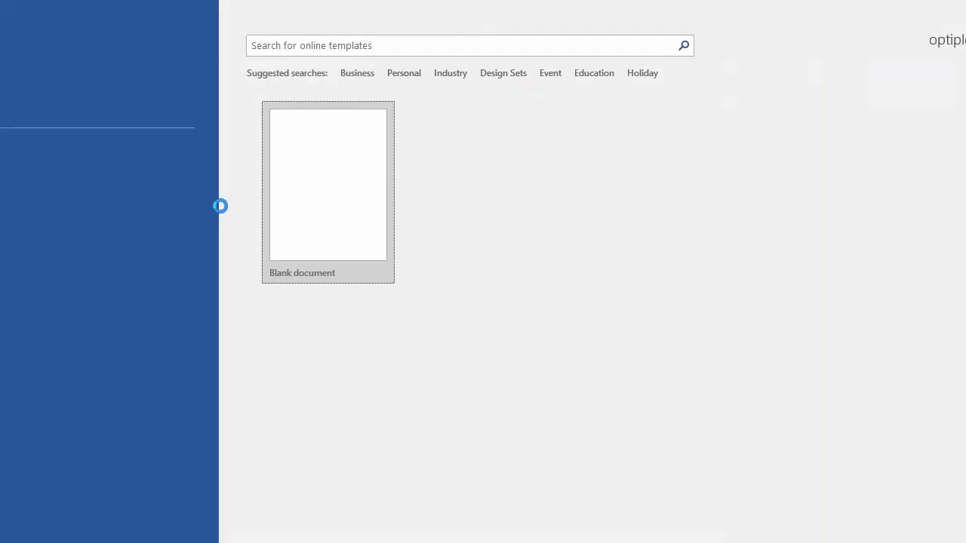
Create a blank document in Word, fit its window to the screen and set the zoom to 120%
{"action": "left_click", "coordinate": [295, 213]}
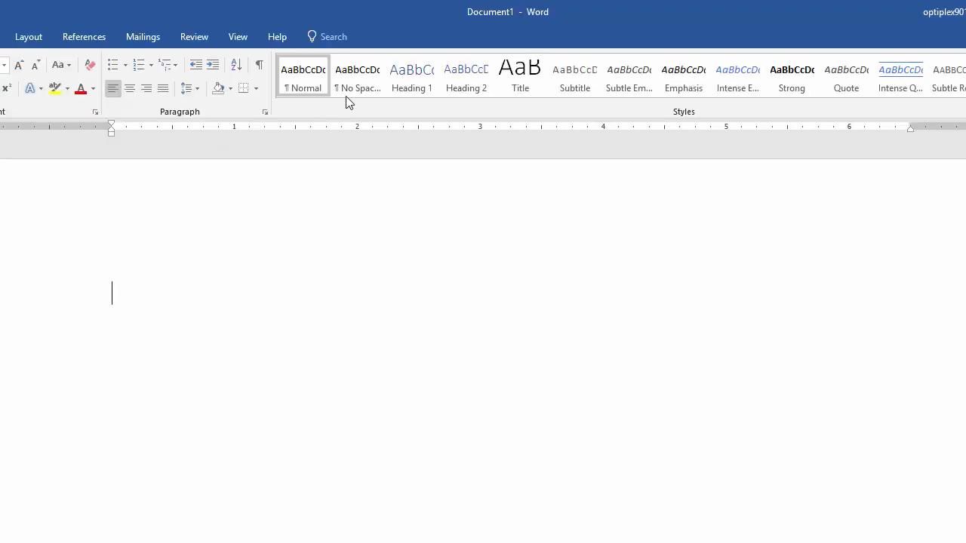
{"action": "left_click_drag", "start_coordinate": [411, 10], "coordinate": [543, 10]}
{"action": "left_click_drag", "start_coordinate": [965, 542], "coordinate": [959, 538]}
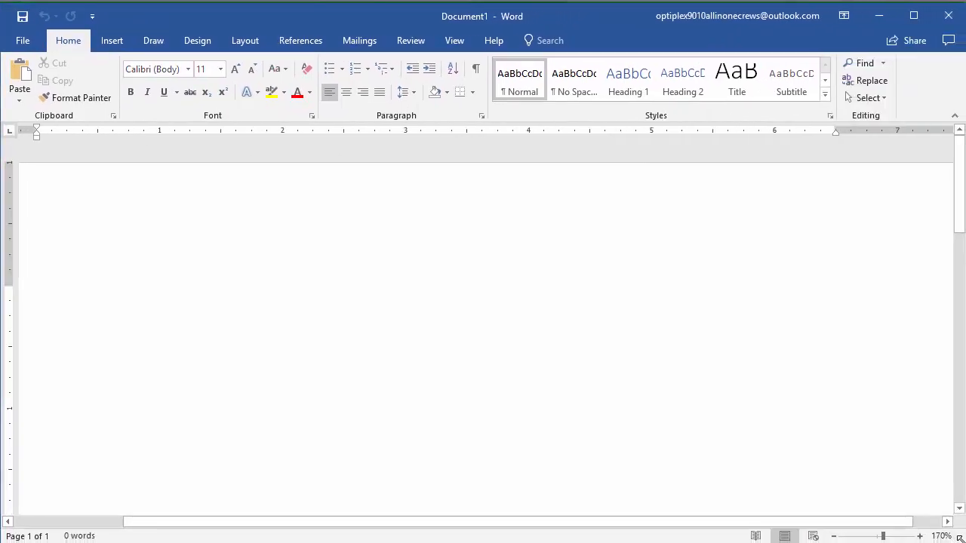
{"action": "left_click", "coordinate": [833, 535]}
{"action": "left_click", "coordinate": [833, 535]}
{"action": "left_click", "coordinate": [834, 535]}
{"action": "left_click", "coordinate": [834, 536]}
{"action": "left_click", "coordinate": [834, 536]}
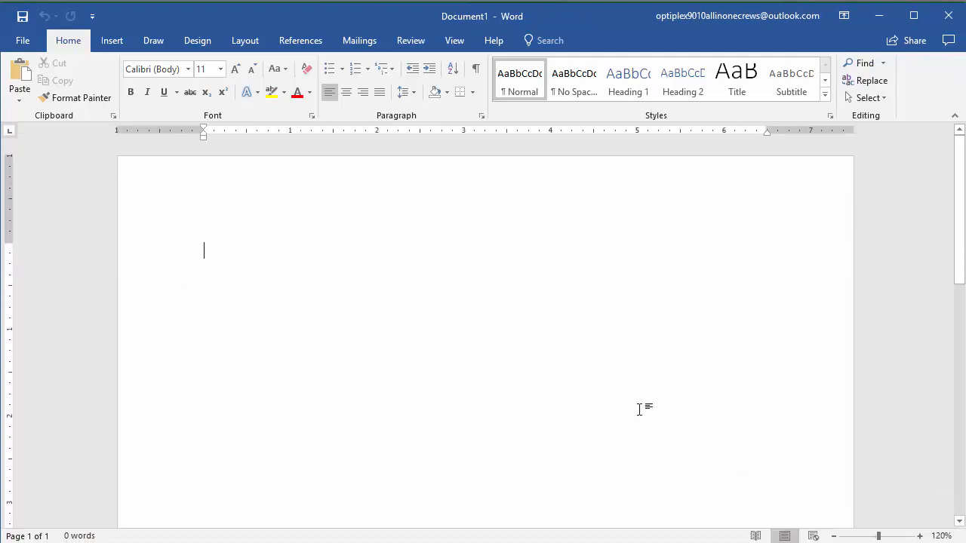
Paste the copied chart into the blank document as a picture
{"action": "left_click", "coordinate": [21, 101]}
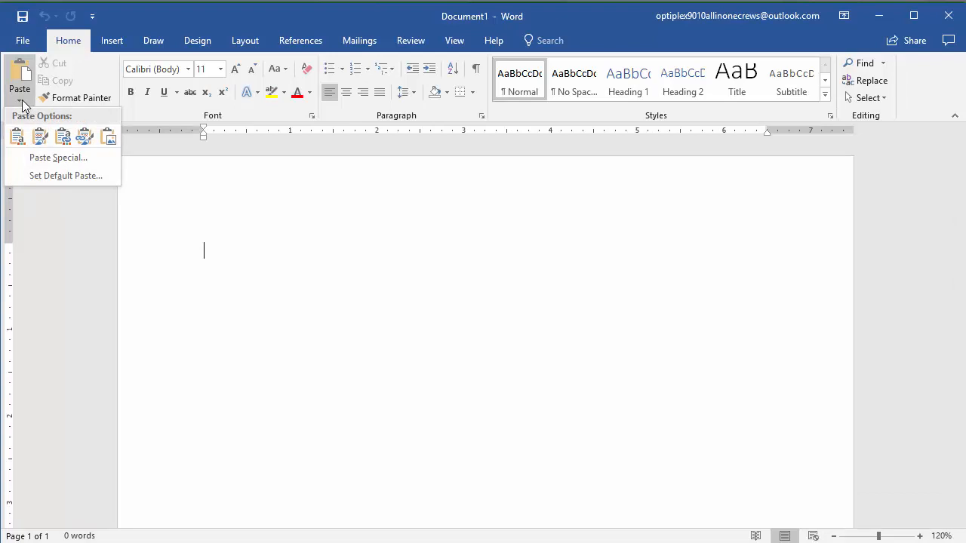
{"action": "left_click", "coordinate": [102, 136]}
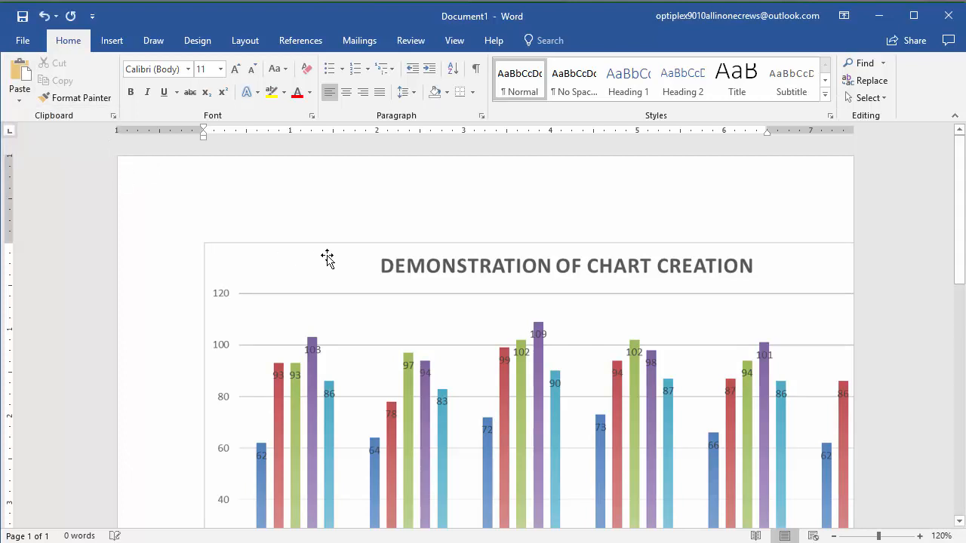
Set the width of the pasted chart picture to 5 inches
{"action": "left_click", "coordinate": [410, 281]}
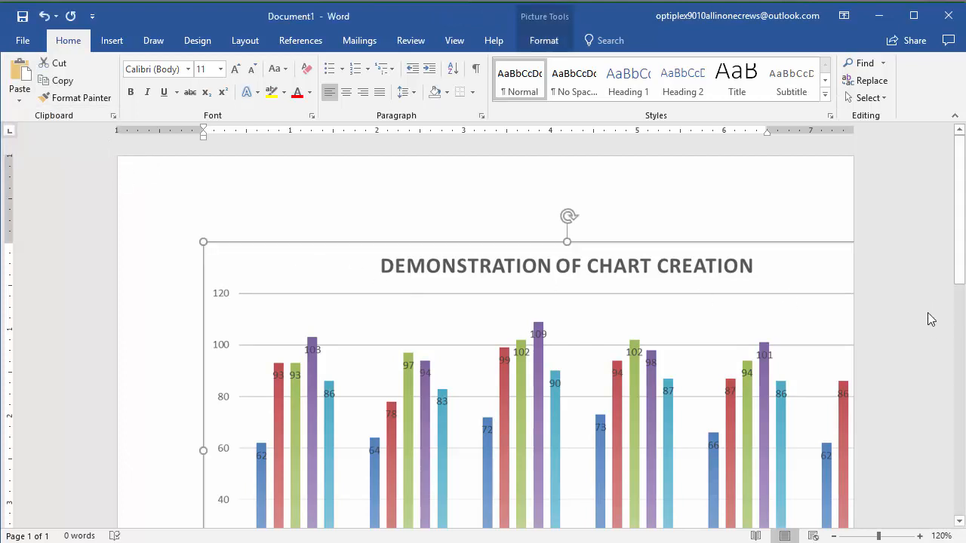
{"action": "left_click", "coordinate": [959, 521]}
{"action": "left_click", "coordinate": [958, 521]}
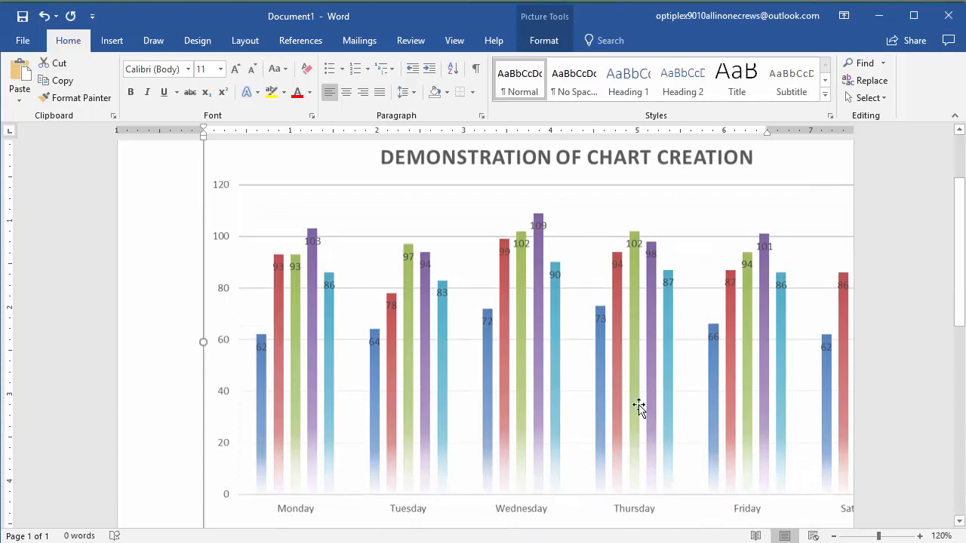
{"action": "left_click", "coordinate": [552, 40]}
{"action": "left_click", "coordinate": [908, 93]}
{"action": "type", "text": "5"}
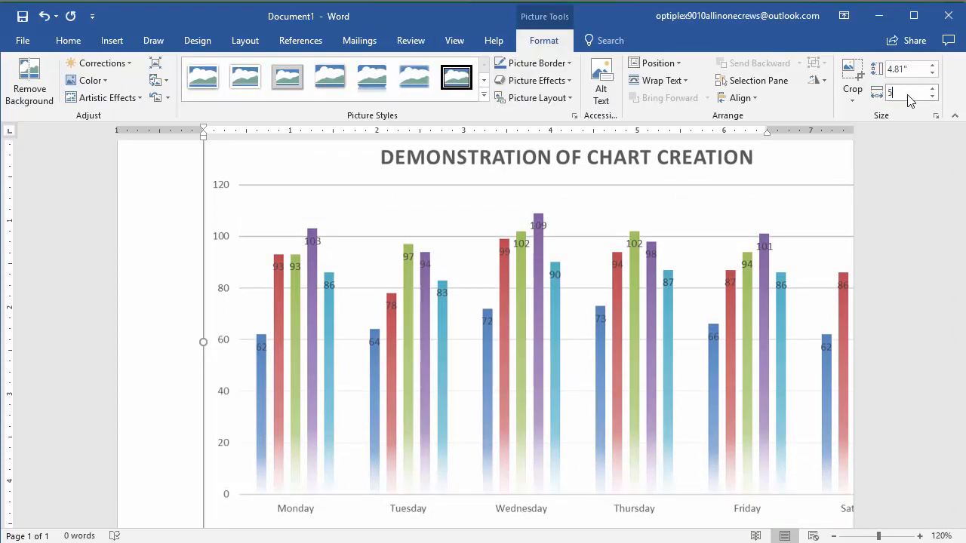
{"action": "key", "text": "Return"}
{"action": "key", "text": "Return"}
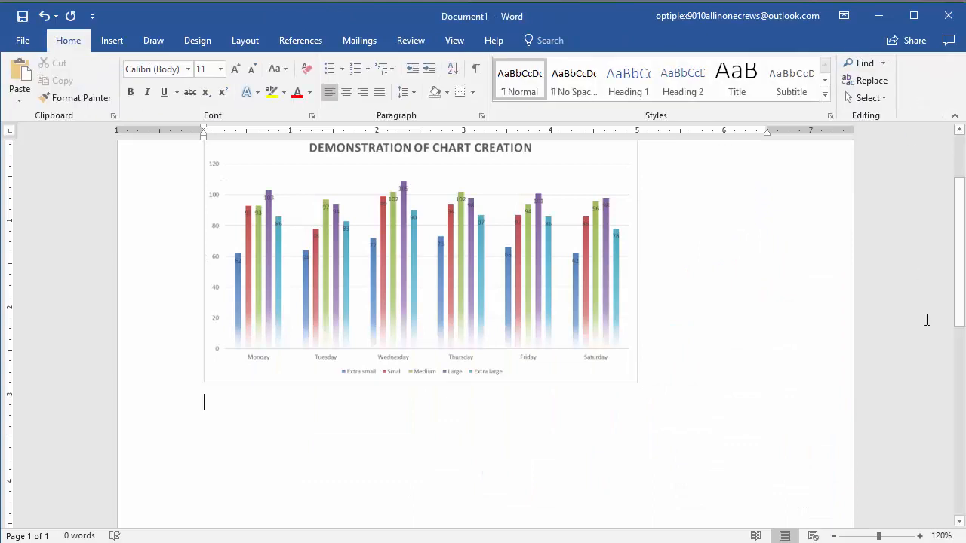
{"action": "scroll", "coordinate": [741, 291], "scroll_direction": "up", "scroll_amount": 2}
{"action": "left_click", "coordinate": [424, 334]}
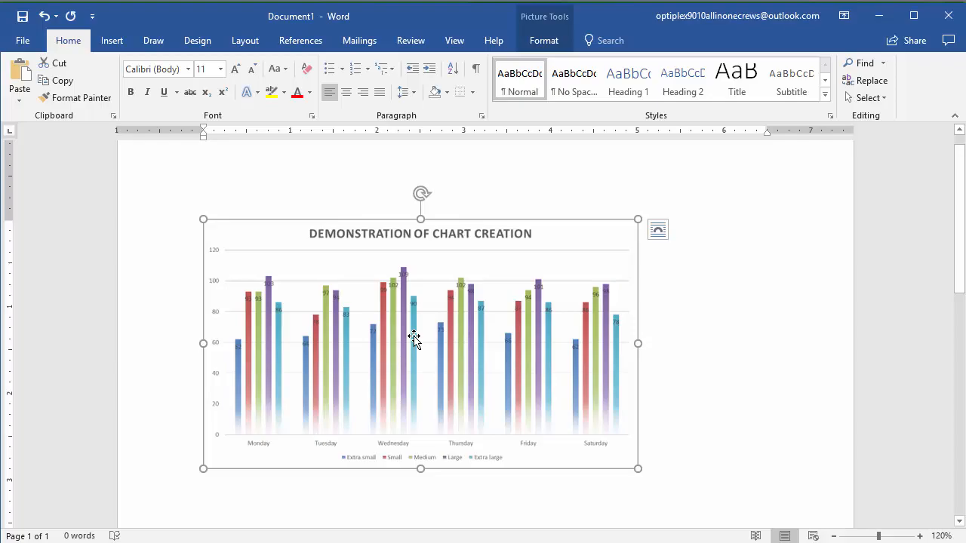
Paste the copied chart again as a chart object on a new line below the picture in the Word document
{"action": "key", "text": "alt+Tab"}
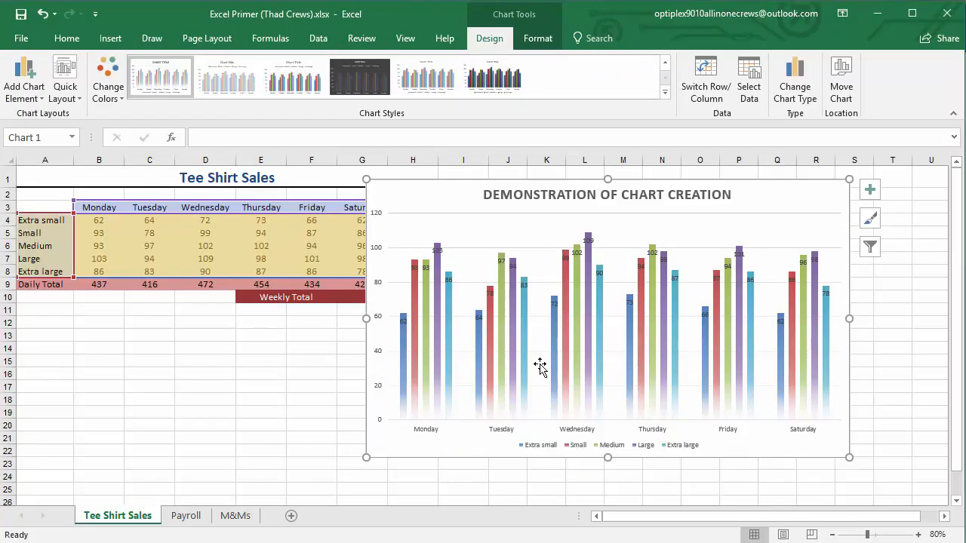
{"action": "key", "text": "alt+Tab"}
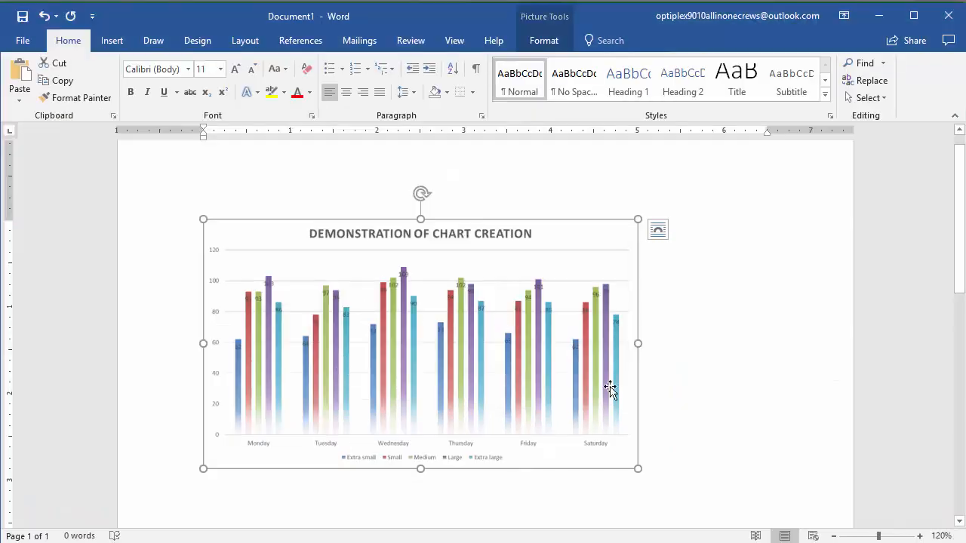
{"action": "left_click", "coordinate": [672, 471]}
{"action": "key", "text": "Return"}
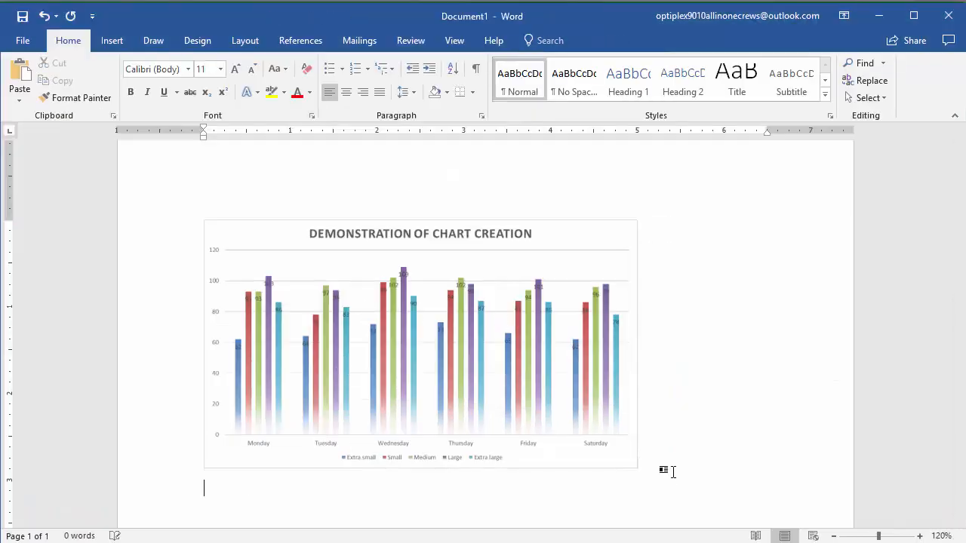
{"action": "key", "text": "ctrl+v"}
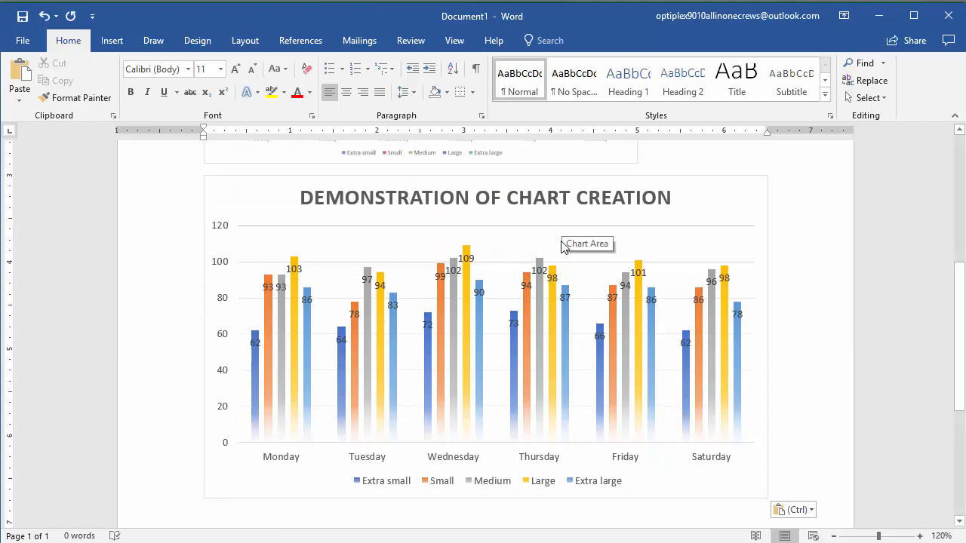
Shrink the second pasted chart to about 5 inches wide to match the picture above, and compare the two
{"action": "left_click", "coordinate": [701, 199]}
{"action": "left_click", "coordinate": [539, 40]}
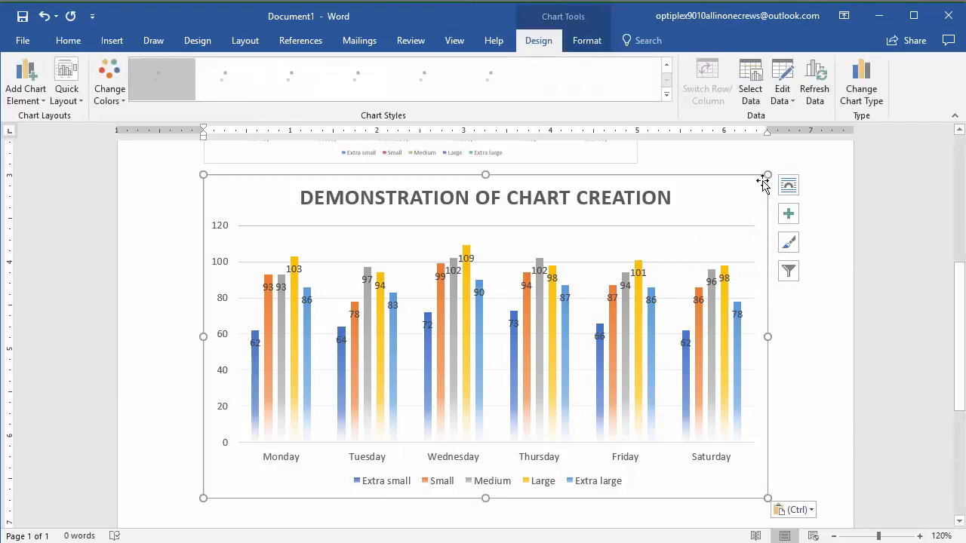
{"action": "left_click_drag", "start_coordinate": [767, 175], "coordinate": [635, 190]}
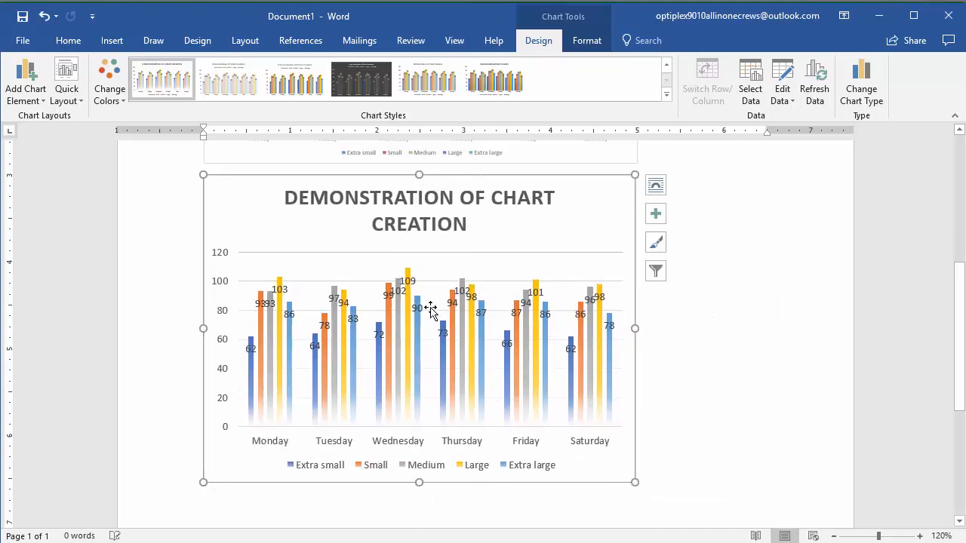
{"action": "left_click", "coordinate": [828, 280]}
{"action": "scroll", "coordinate": [661, 321], "scroll_direction": "up", "scroll_amount": 6}
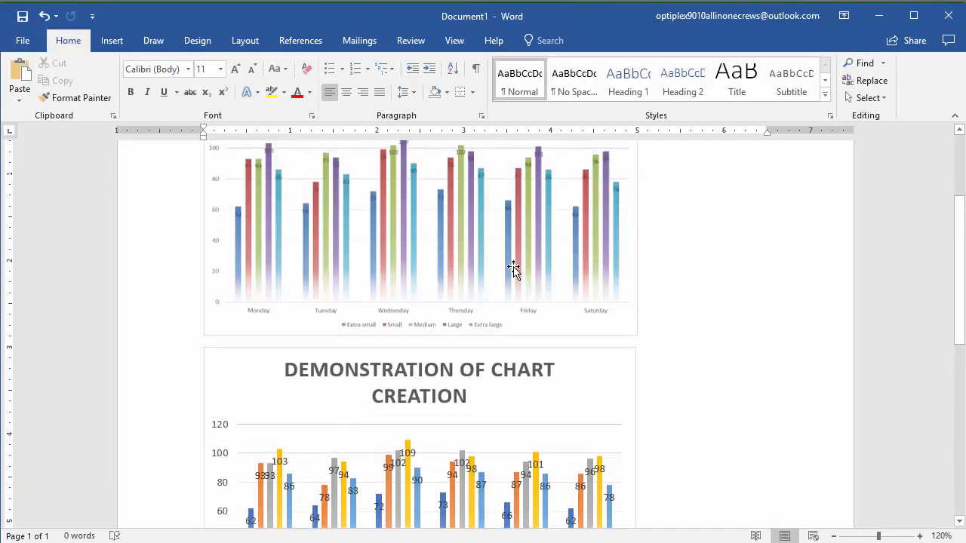
{"action": "scroll", "coordinate": [463, 274], "scroll_direction": "down", "scroll_amount": 6}
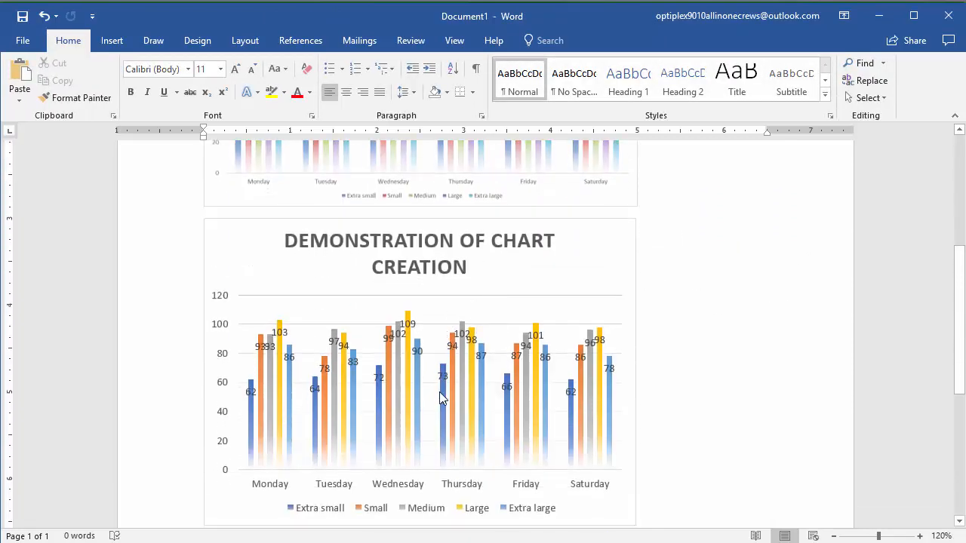
{"action": "scroll", "coordinate": [554, 362], "scroll_direction": "up", "scroll_amount": 3}
{"action": "scroll", "coordinate": [554, 340], "scroll_direction": "down", "scroll_amount": 2}
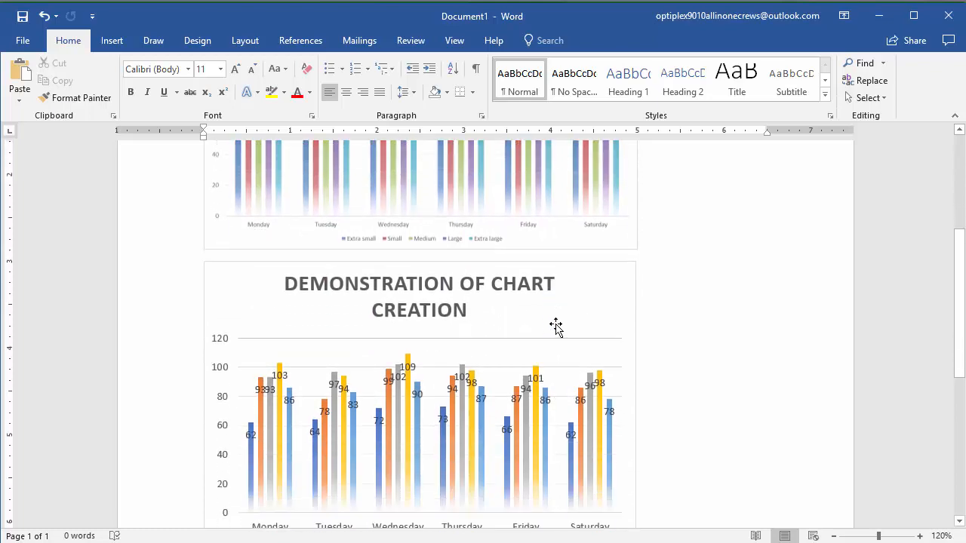
Switch to Excel, shift the chart slightly to uncover column G, and set Monday's Extra small sales in B4 to 1000
{"action": "key", "text": "alt+Tab"}
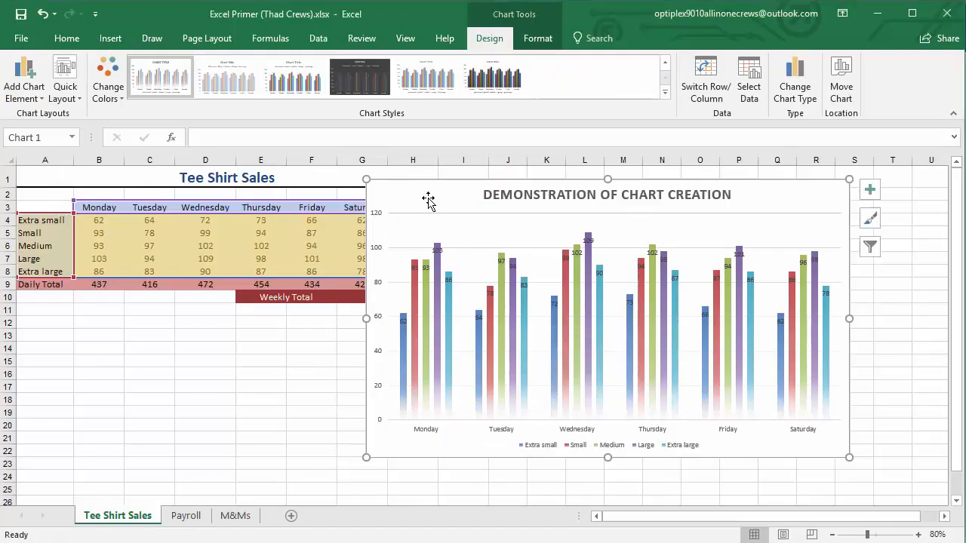
{"action": "left_click_drag", "start_coordinate": [427, 201], "coordinate": [454, 210]}
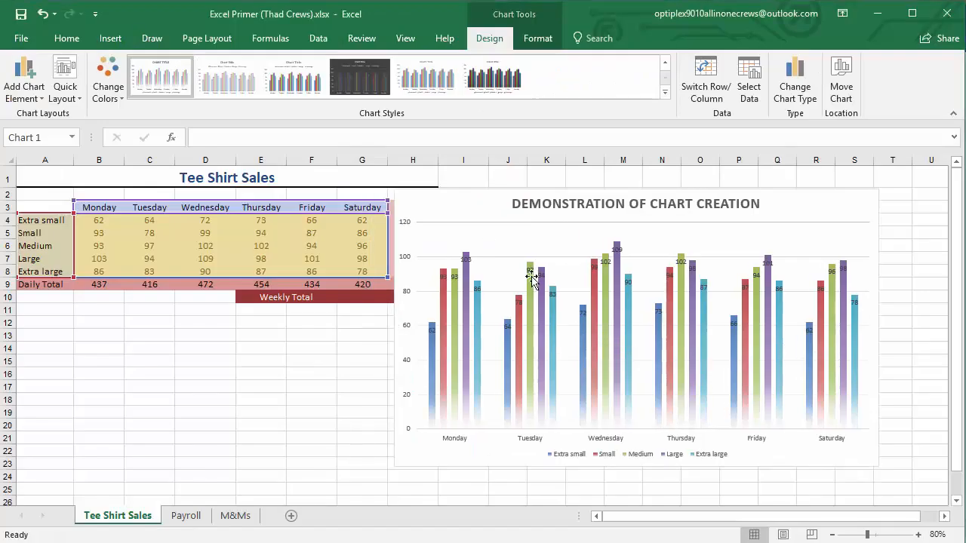
{"action": "left_click", "coordinate": [99, 220]}
{"action": "double_click", "coordinate": [99, 220]}
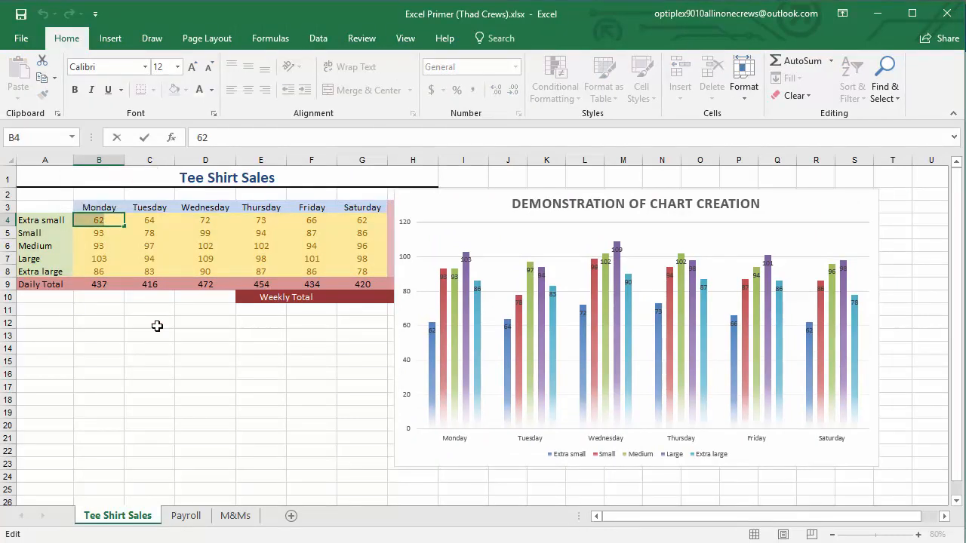
{"action": "type", "text": "1000"}
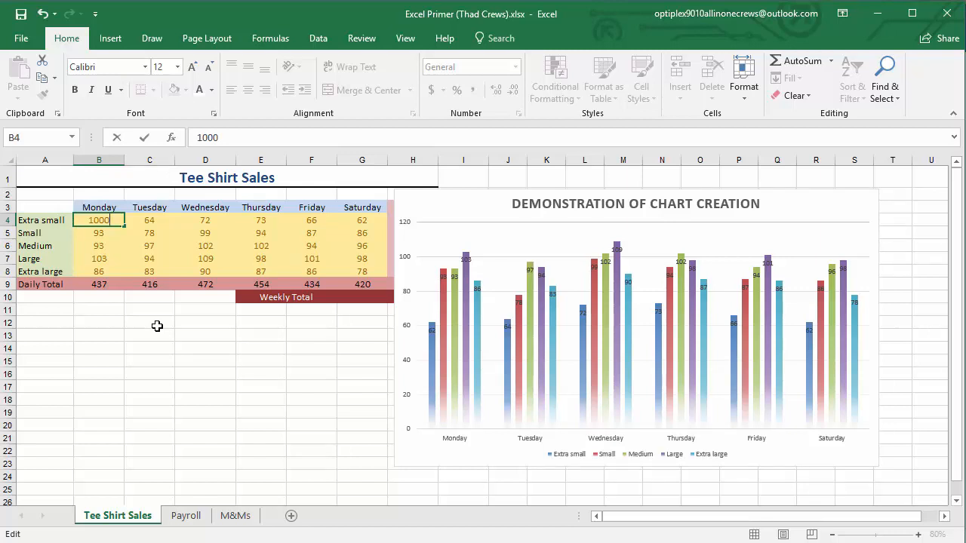
{"action": "key", "text": "Return"}
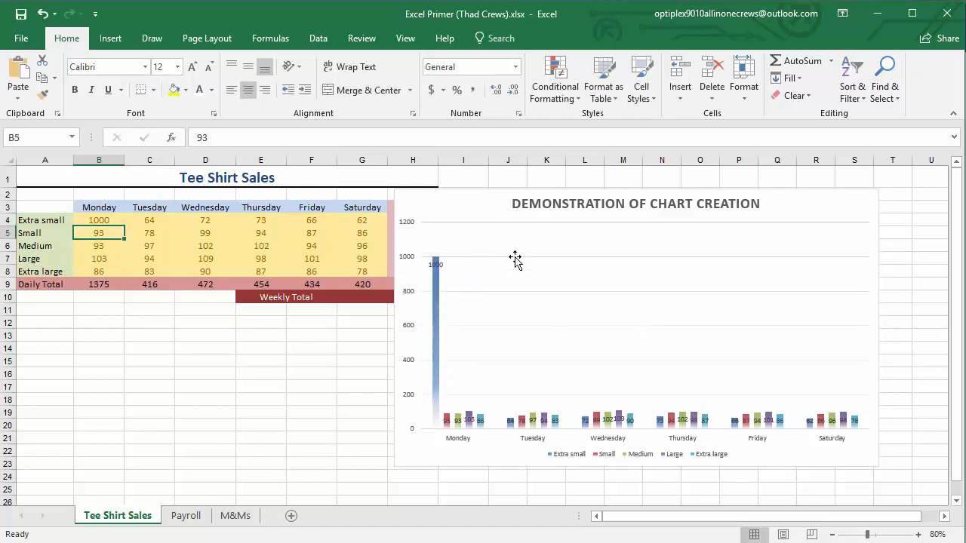
{"action": "left_click_drag", "start_coordinate": [505, 215], "coordinate": [510, 194]}
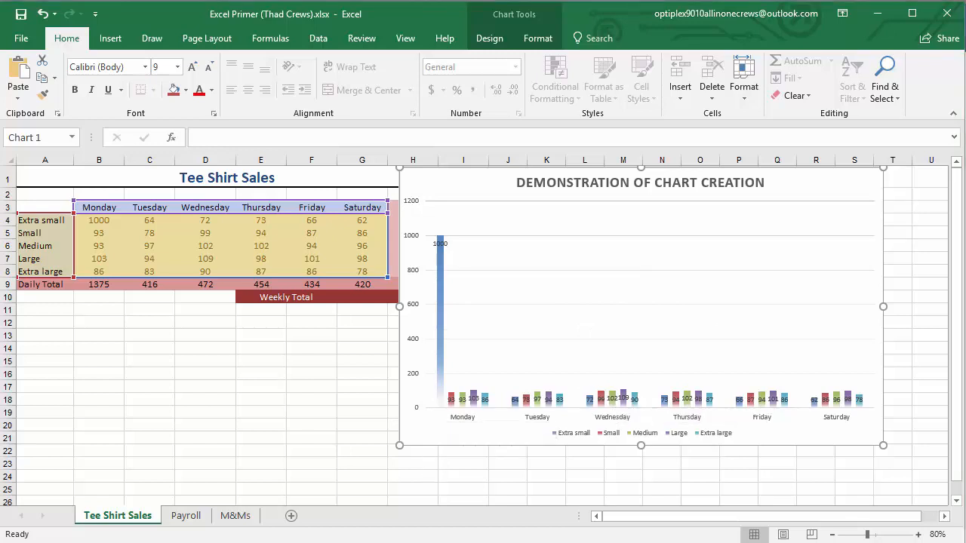
Switch to Word and examine whether the chart picture and the pasted chart reflect the changed Monday value
{"action": "key", "text": "alt+Tab"}
{"action": "scroll", "coordinate": [718, 439], "scroll_direction": "up", "scroll_amount": 3}
{"action": "scroll", "coordinate": [718, 439], "scroll_direction": "down", "scroll_amount": 2}
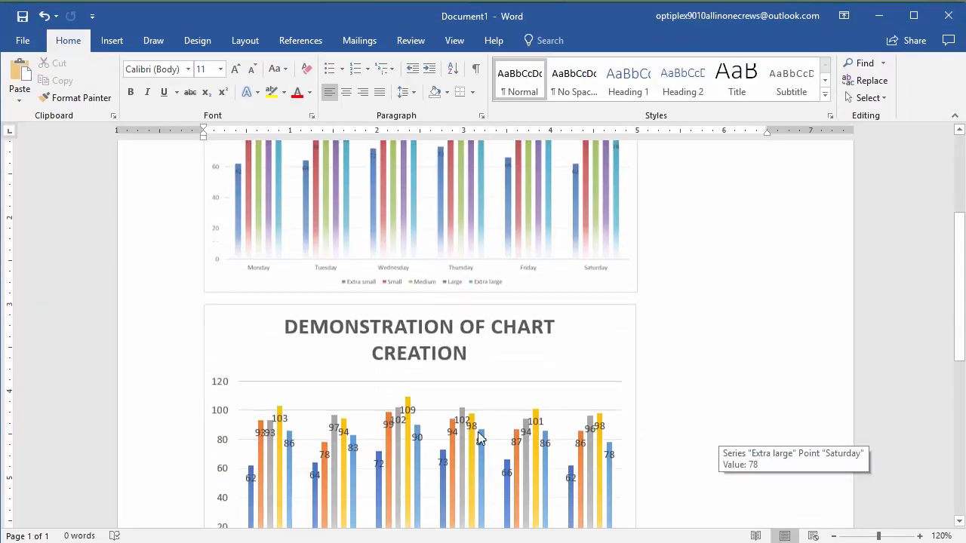
{"action": "left_click", "coordinate": [631, 370]}
{"action": "scroll", "coordinate": [626, 382], "scroll_direction": "down", "scroll_amount": 3}
{"action": "scroll", "coordinate": [626, 383], "scroll_direction": "up", "scroll_amount": 3}
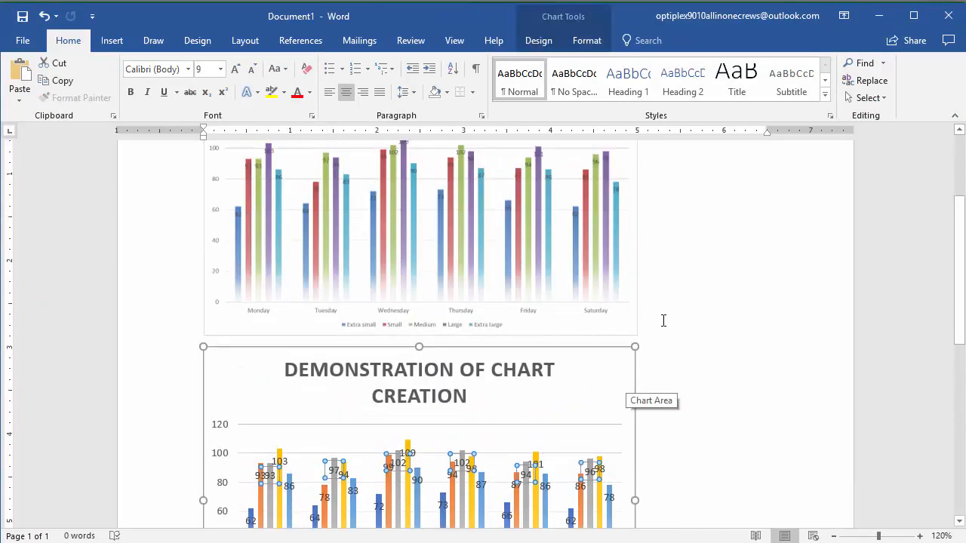
{"action": "scroll", "coordinate": [551, 369], "scroll_direction": "down", "scroll_amount": 3}
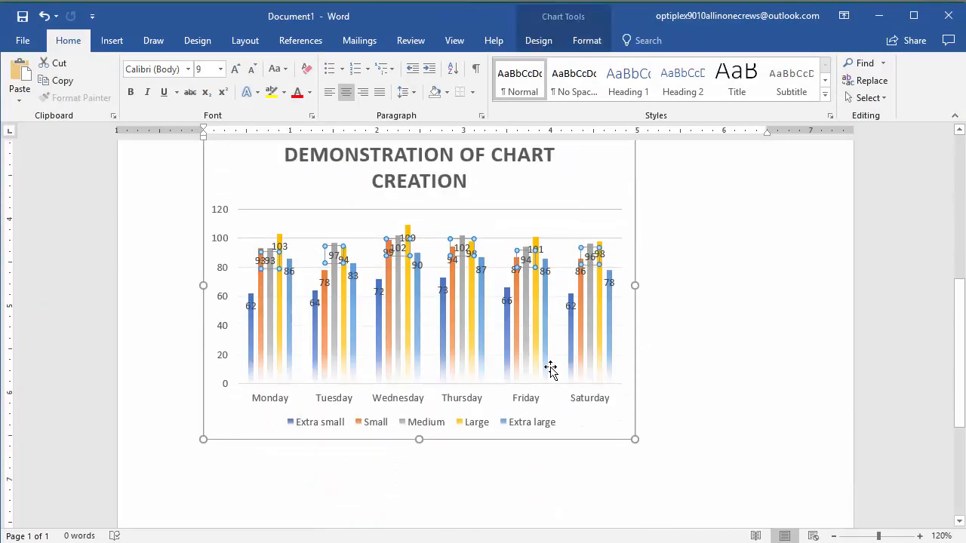
{"action": "scroll", "coordinate": [558, 282], "scroll_direction": "up", "scroll_amount": 1}
{"action": "right_click", "coordinate": [564, 272]}
{"action": "key", "text": "Escape"}
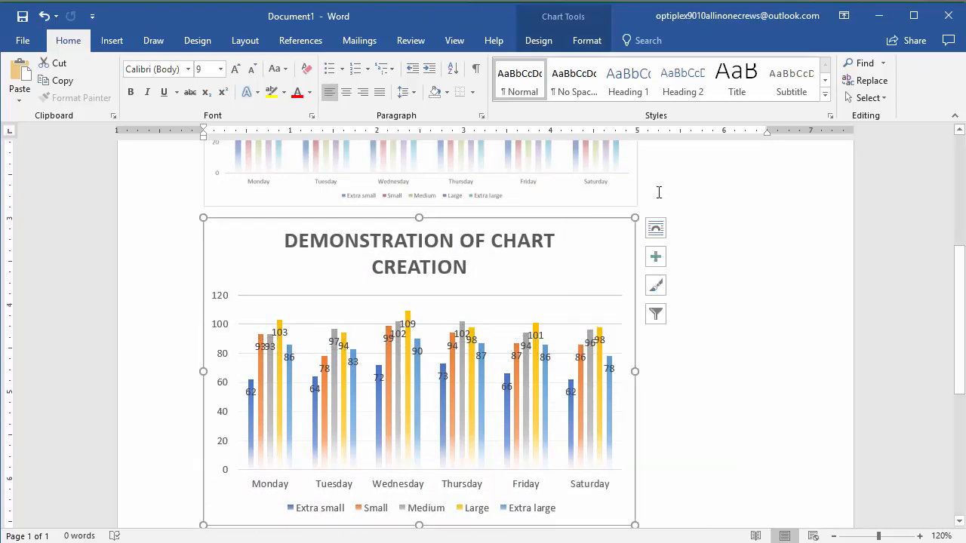
Paste the chart at the chart picture with Keep Source Formatting & Link Data and view the result
{"action": "left_click", "coordinate": [467, 189]}
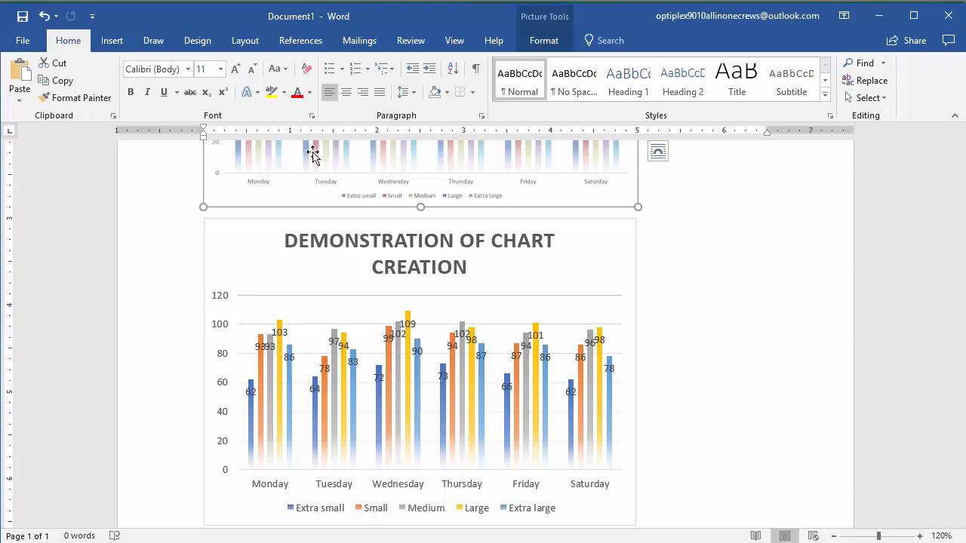
{"action": "left_click", "coordinate": [20, 101]}
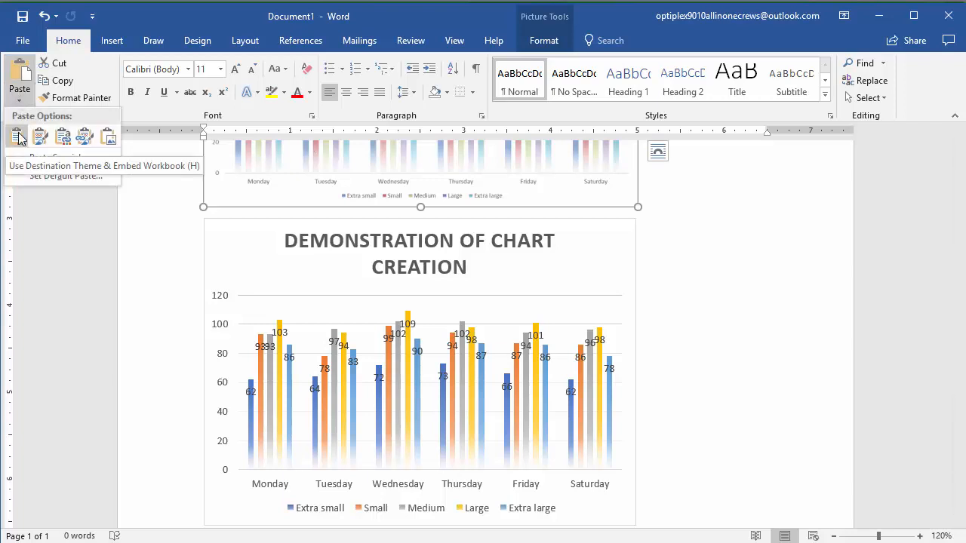
{"action": "left_click", "coordinate": [83, 138]}
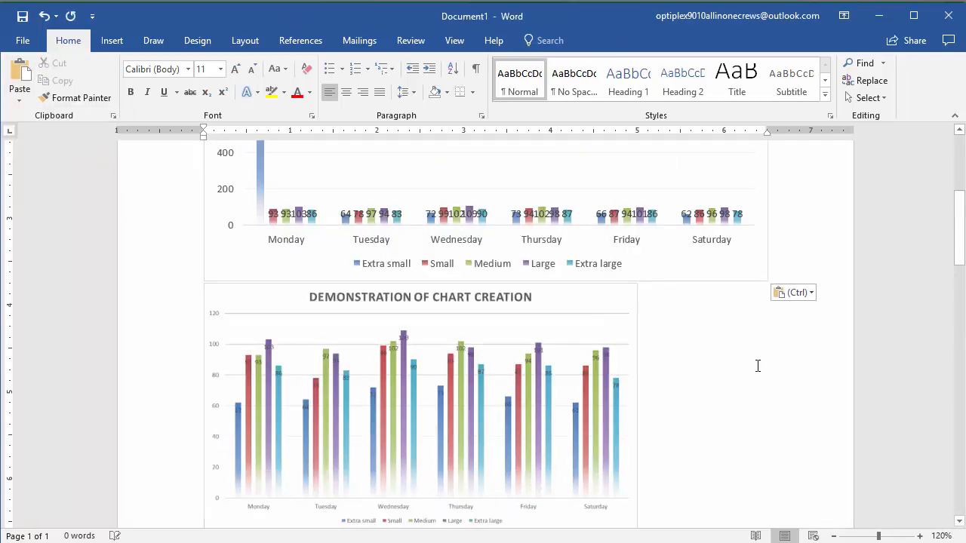
{"action": "scroll", "coordinate": [757, 366], "scroll_direction": "up", "scroll_amount": 2}
{"action": "scroll", "coordinate": [444, 261], "scroll_direction": "up", "scroll_amount": 3}
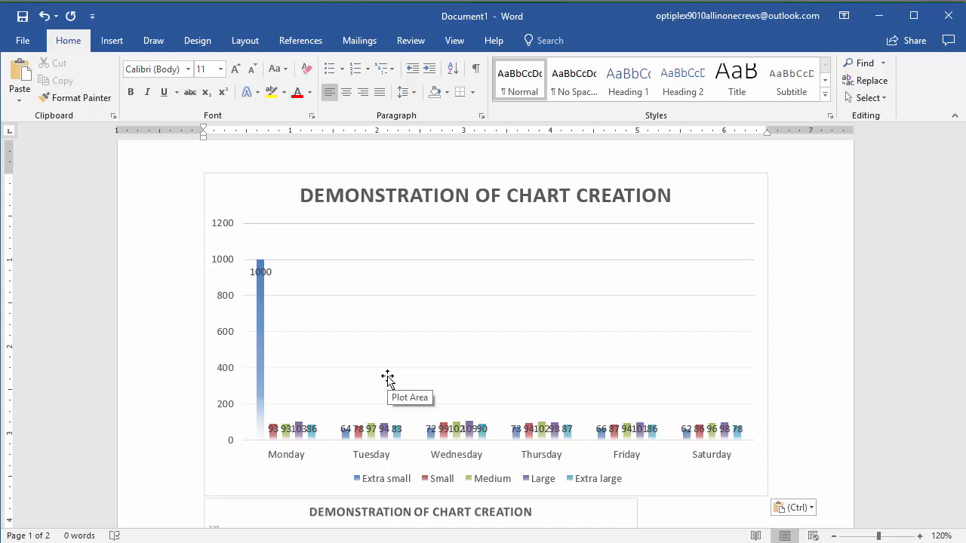
Close the Word document without saving, and undo the last chart move and the B4 value change in Excel
{"action": "left_click", "coordinate": [946, 16]}
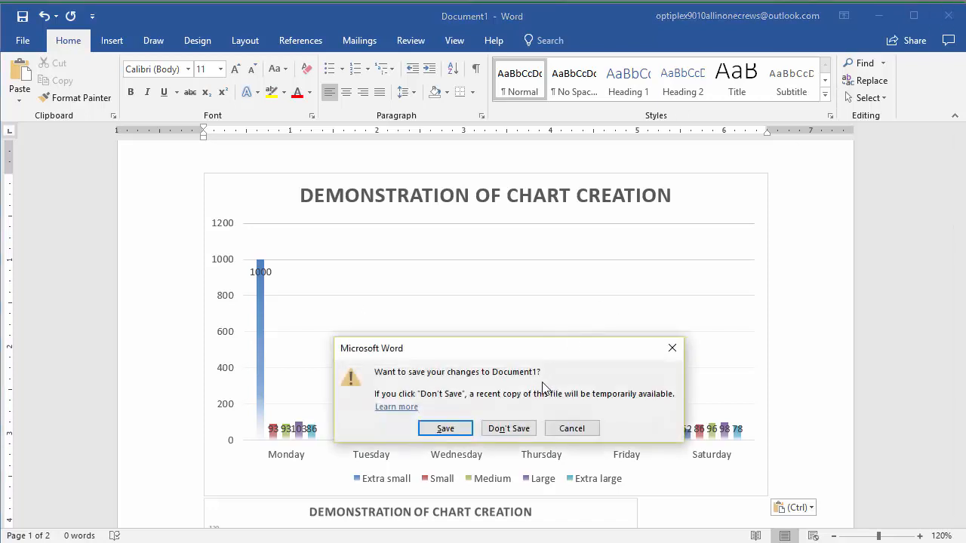
{"action": "left_click", "coordinate": [509, 428]}
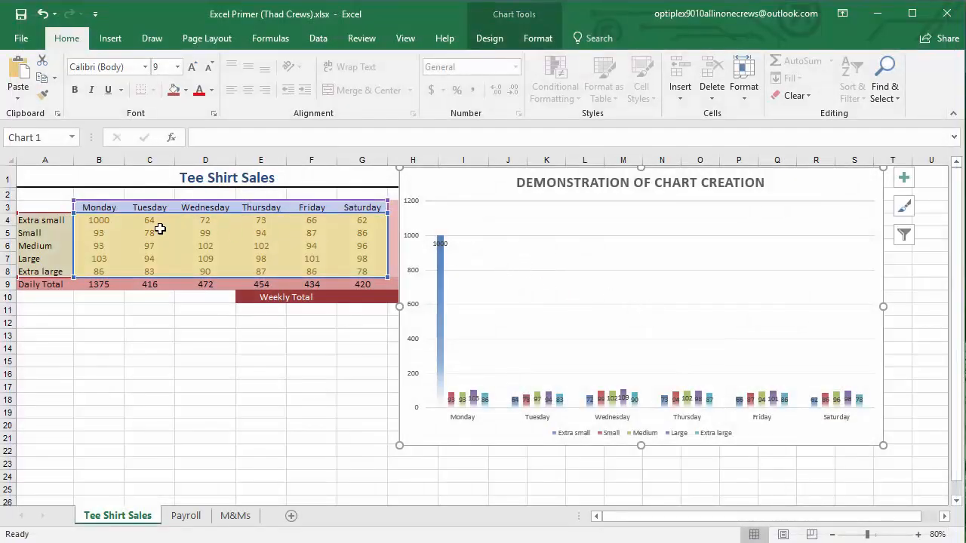
{"action": "left_click", "coordinate": [43, 13]}
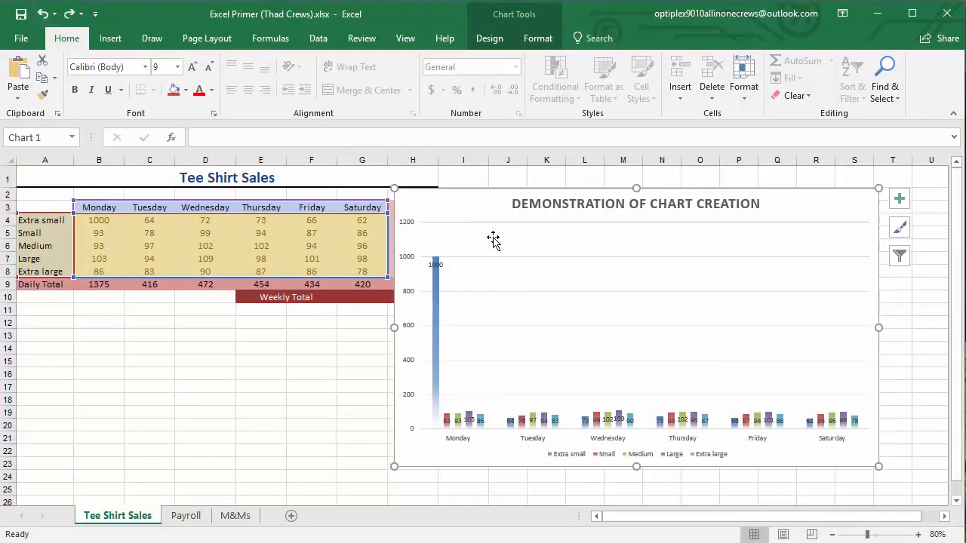
{"action": "left_click", "coordinate": [43, 14]}
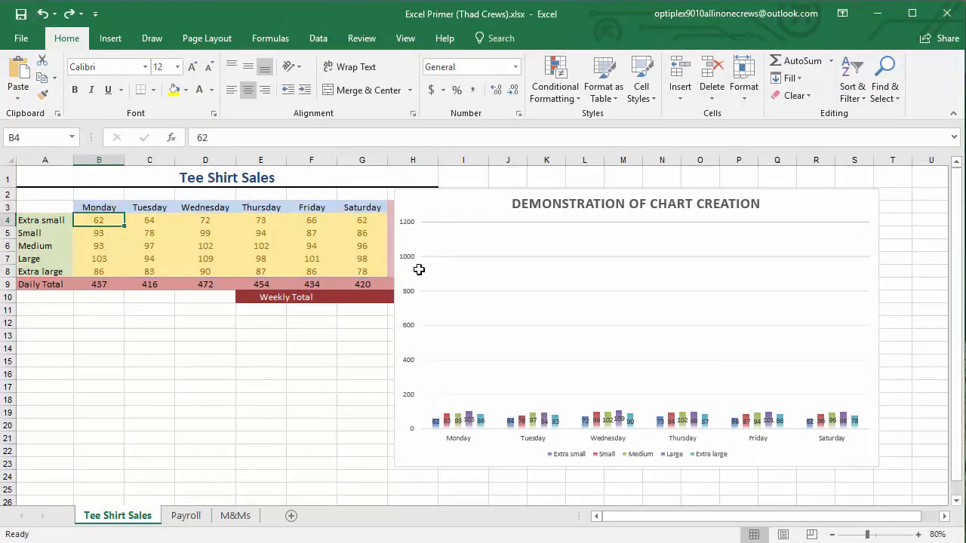
Copy the chart, move it clear of the sales table and shrink it to span about columns K to U and rows 2 to 21
{"action": "left_click", "coordinate": [474, 213]}
{"action": "right_click", "coordinate": [476, 212]}
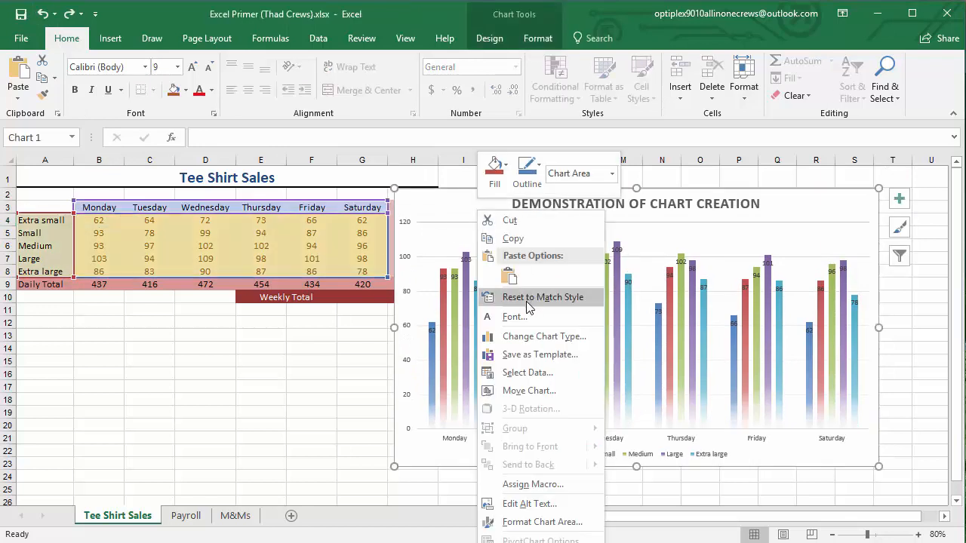
{"action": "left_click", "coordinate": [521, 240]}
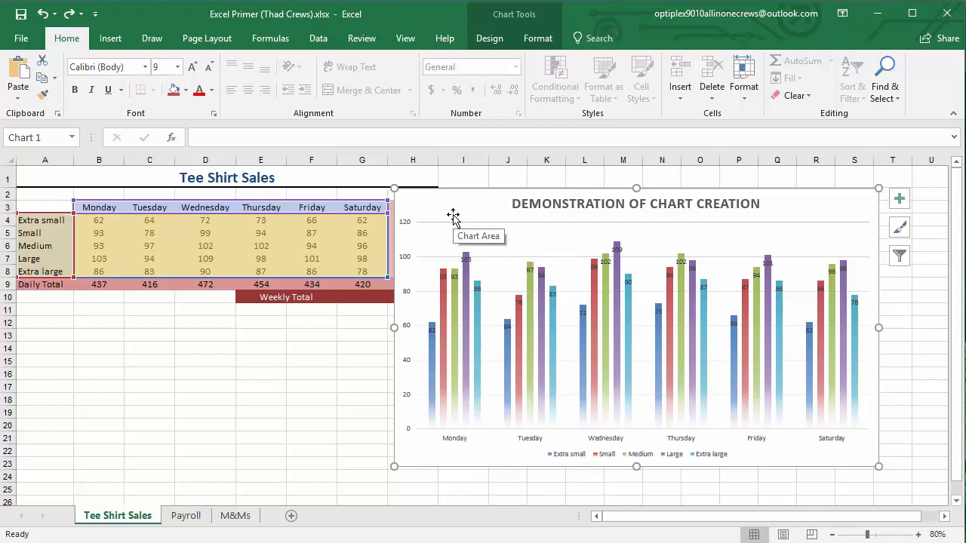
{"action": "left_click_drag", "start_coordinate": [453, 217], "coordinate": [554, 194]}
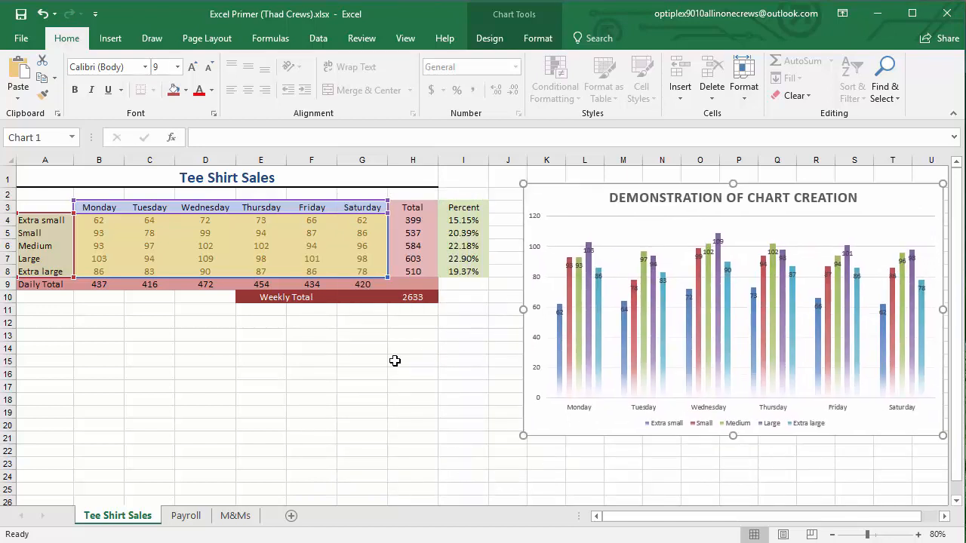
Try selecting the shirt size labels A4:A8 together with the percentages I4:I8, and clear the selection
{"action": "left_click", "coordinate": [395, 361]}
{"action": "left_click", "coordinate": [49, 220]}
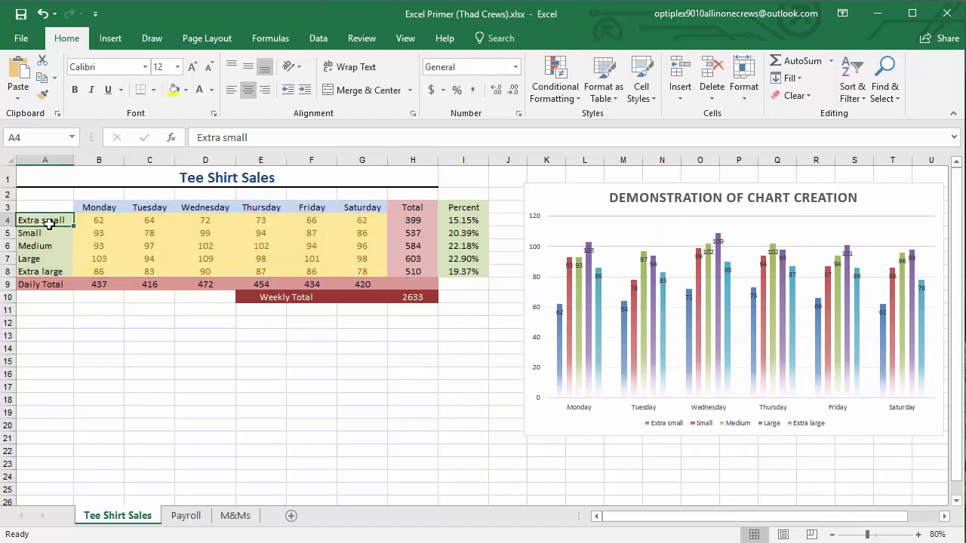
{"action": "left_click_drag", "start_coordinate": [49, 223], "coordinate": [44, 269]}
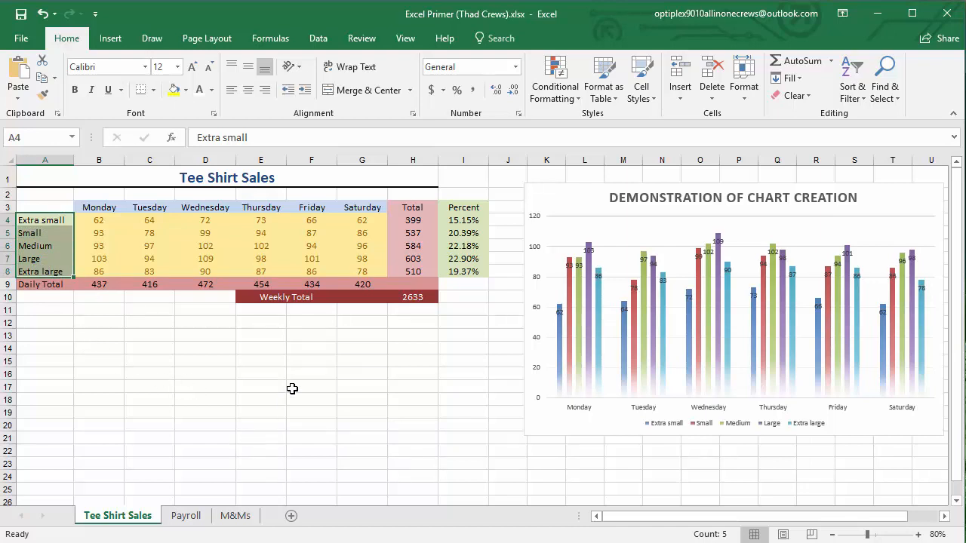
{"action": "left_click", "coordinate": [458, 221], "text": "ctrl"}
{"action": "left_click_drag", "start_coordinate": [458, 226], "coordinate": [455, 269]}
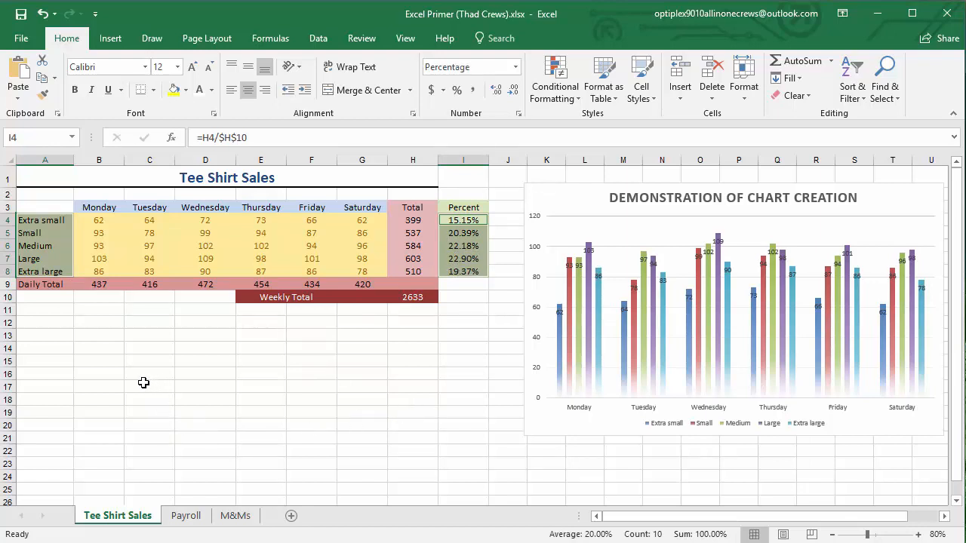
{"action": "left_click", "coordinate": [188, 382]}
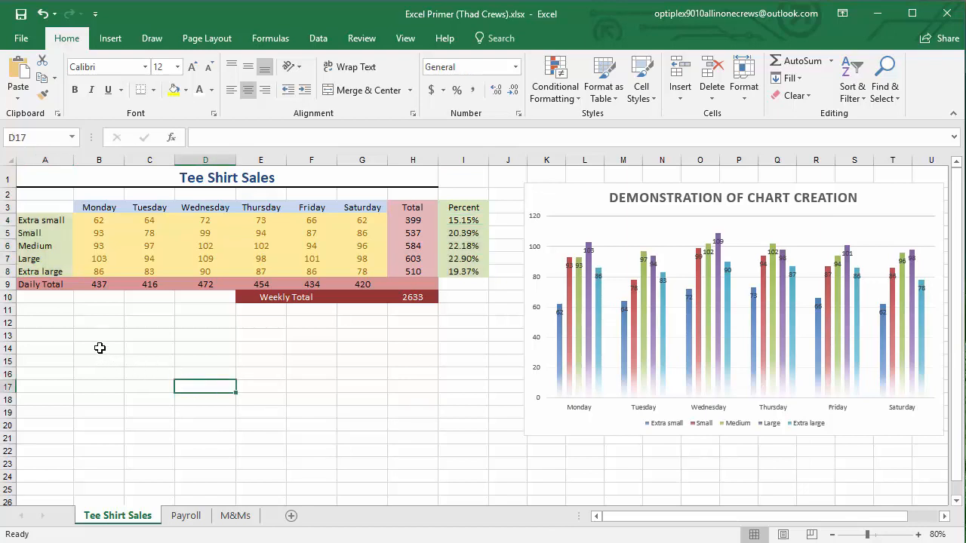
Practise selecting blank cell blocks in columns B and E from row 14 down, one after the other
{"action": "left_click_drag", "start_coordinate": [100, 348], "coordinate": [94, 386]}
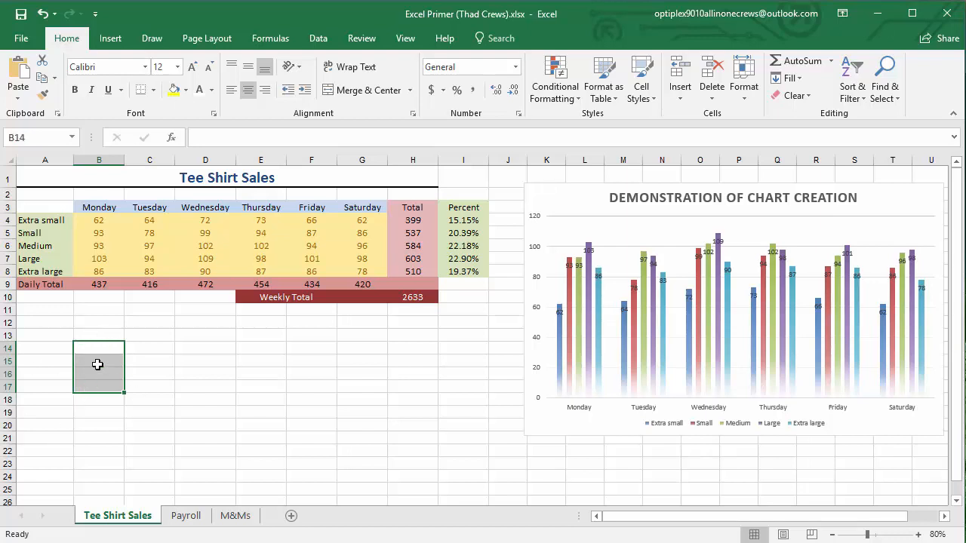
{"action": "left_click", "coordinate": [258, 347]}
{"action": "left_click_drag", "start_coordinate": [258, 347], "coordinate": [258, 390]}
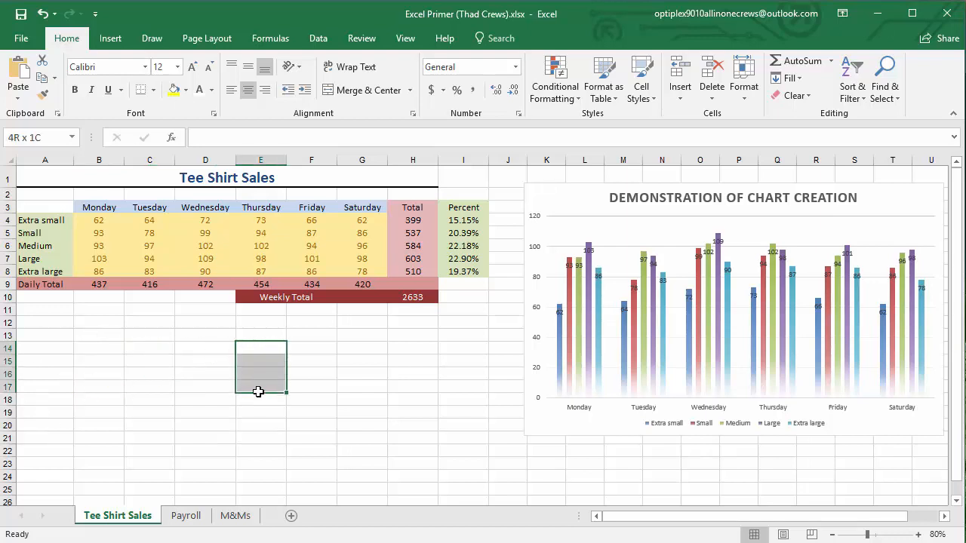
{"action": "left_click_drag", "start_coordinate": [106, 348], "coordinate": [101, 390]}
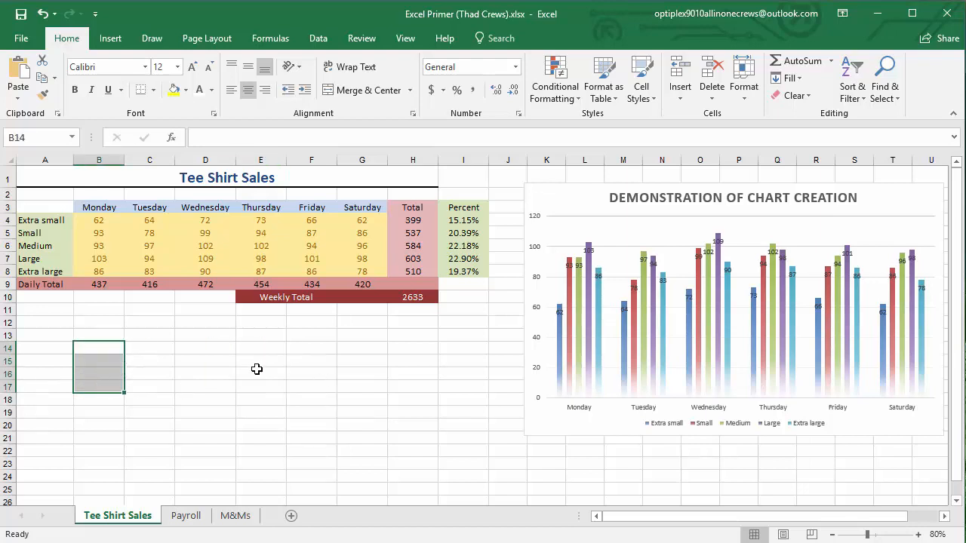
{"action": "left_click_drag", "start_coordinate": [257, 350], "coordinate": [253, 389]}
{"action": "left_click_drag", "start_coordinate": [95, 351], "coordinate": [91, 392]}
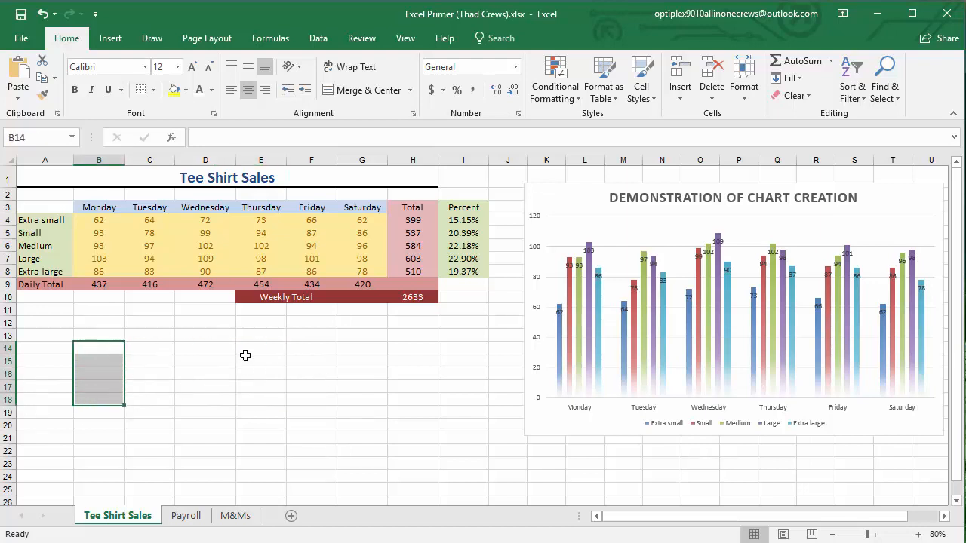
{"action": "left_click_drag", "start_coordinate": [248, 353], "coordinate": [249, 389]}
{"action": "left_click_drag", "start_coordinate": [95, 351], "coordinate": [100, 396]}
{"action": "left_click_drag", "start_coordinate": [257, 351], "coordinate": [258, 399]}
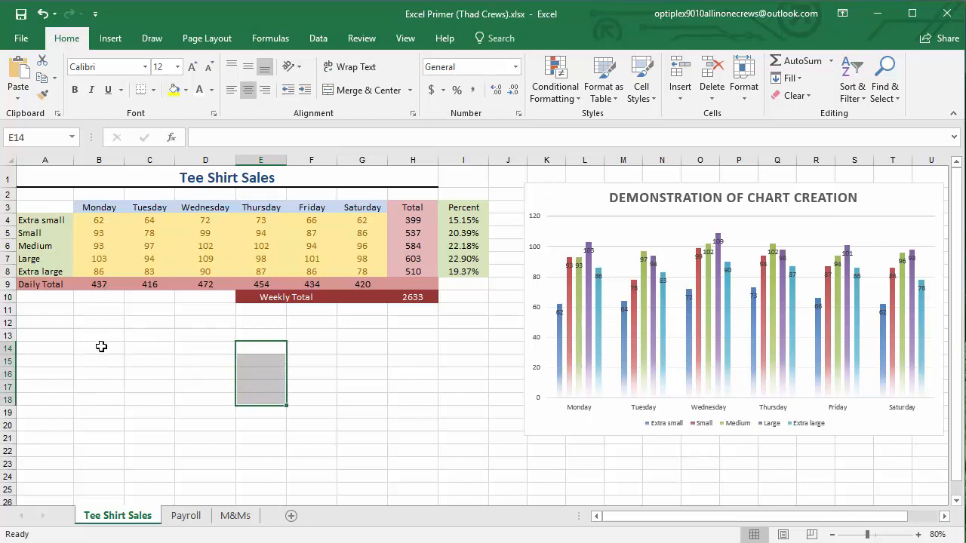
Select the blank ranges B14:B18 and E14:E18 together and fill both with yellow
{"action": "left_click_drag", "start_coordinate": [101, 347], "coordinate": [94, 396]}
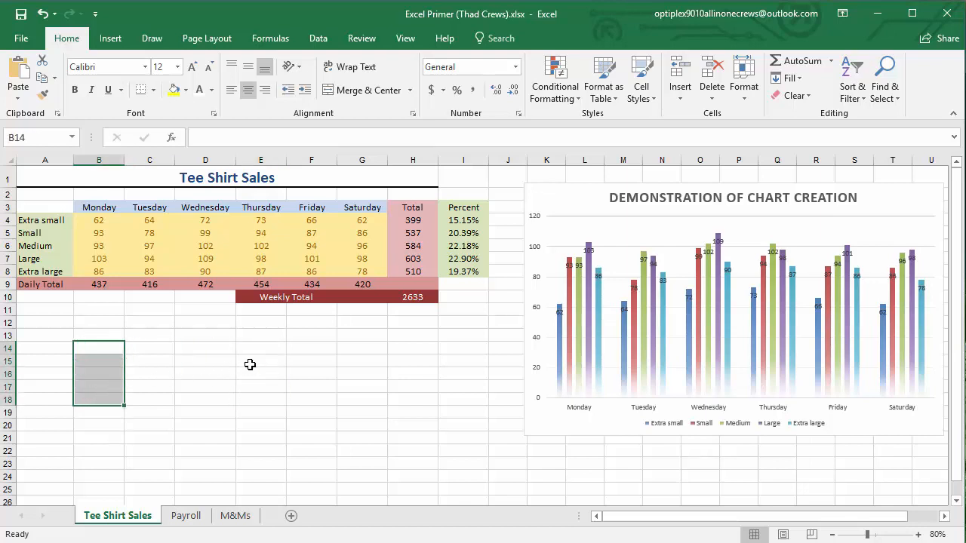
{"action": "left_click_drag", "start_coordinate": [258, 349], "coordinate": [253, 398]}
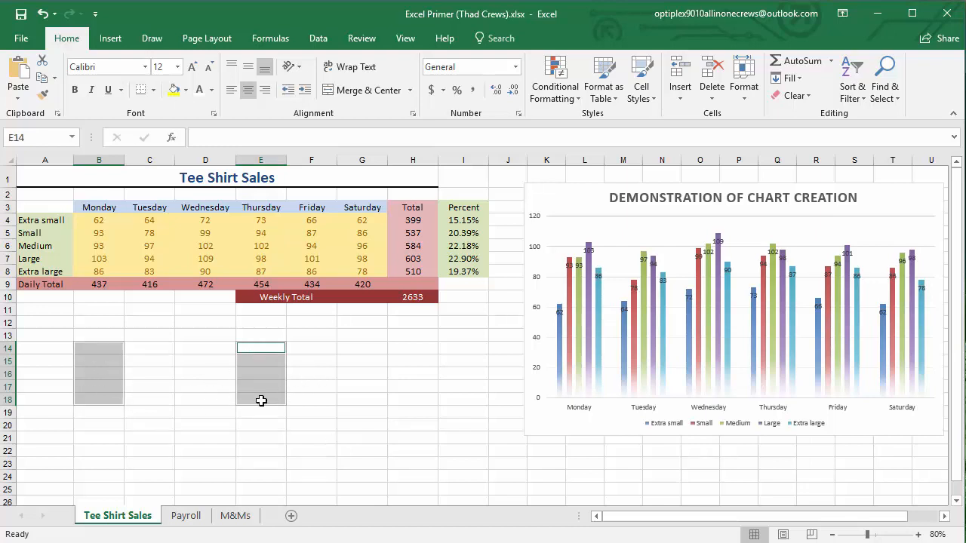
{"action": "left_click", "coordinate": [175, 91]}
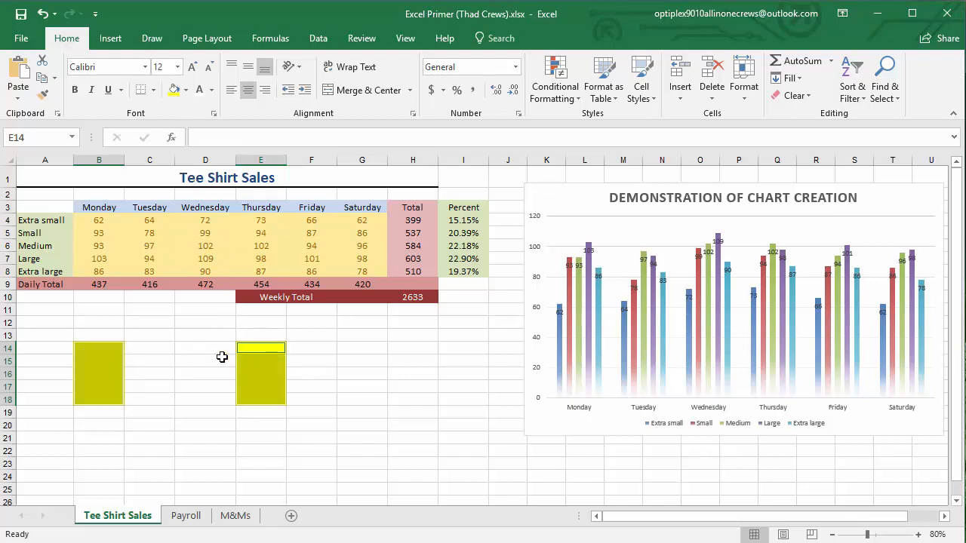
Try standard green and purple fills on B14:B18 and E14:E18, and reset both ranges to No Fill
{"action": "left_click", "coordinate": [186, 90]}
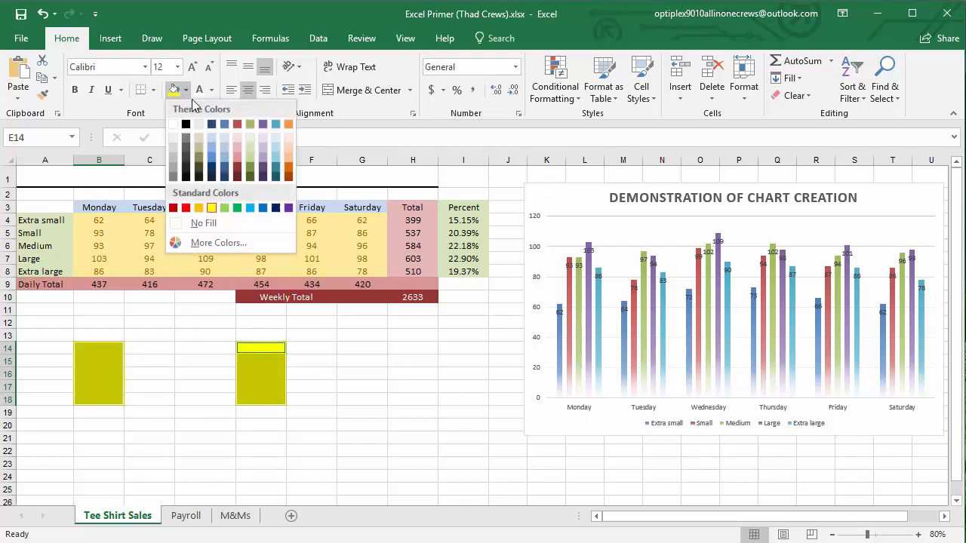
{"action": "left_click", "coordinate": [237, 208]}
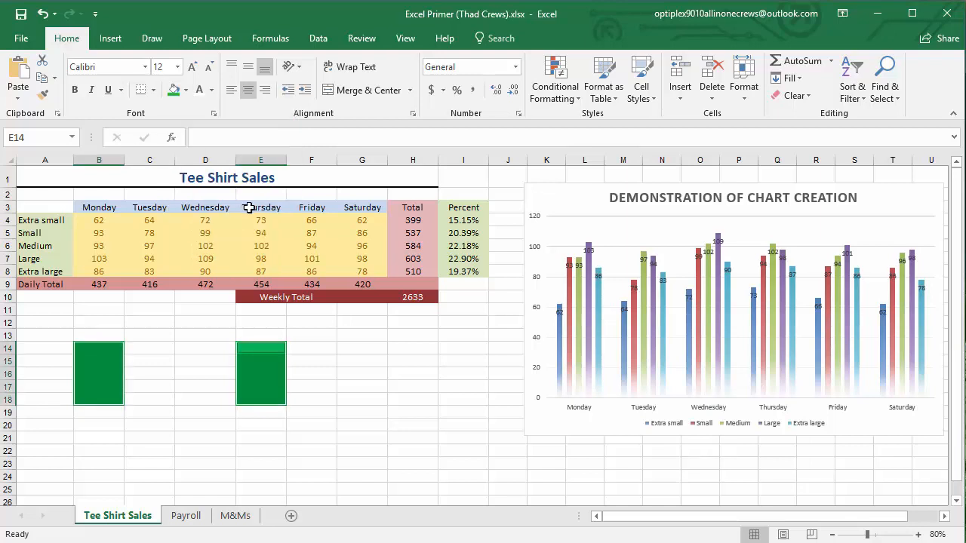
{"action": "left_click", "coordinate": [186, 90]}
{"action": "left_click", "coordinate": [288, 207]}
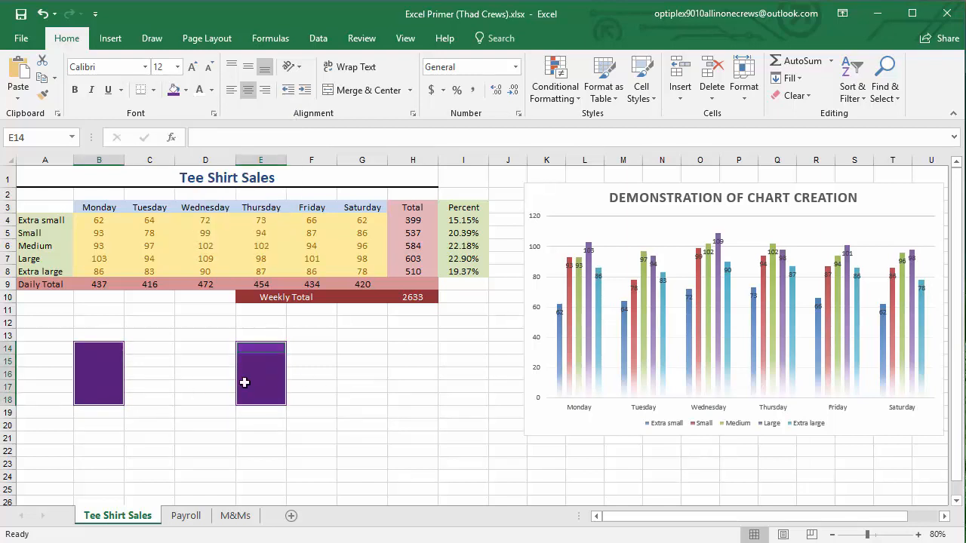
{"action": "left_click", "coordinate": [185, 90]}
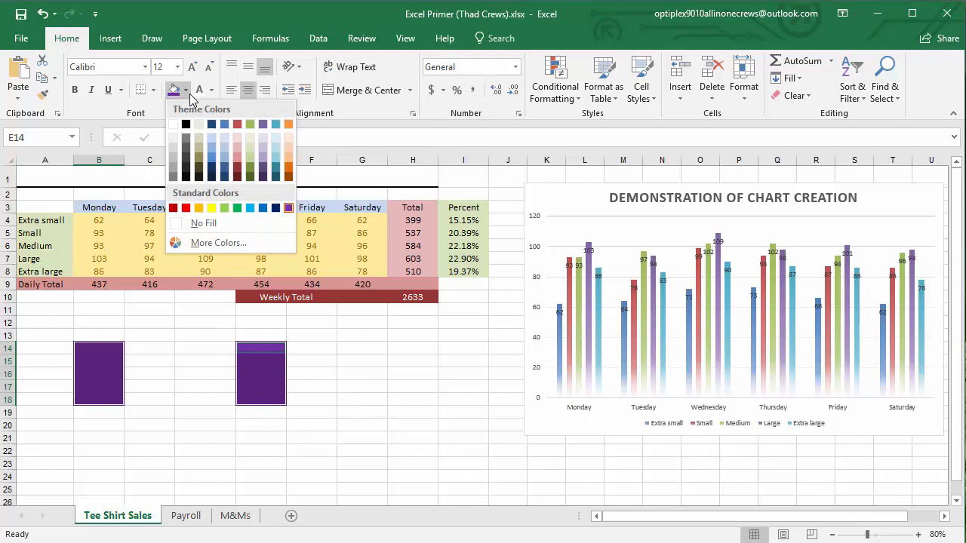
{"action": "left_click", "coordinate": [196, 223]}
{"action": "left_click", "coordinate": [205, 398]}
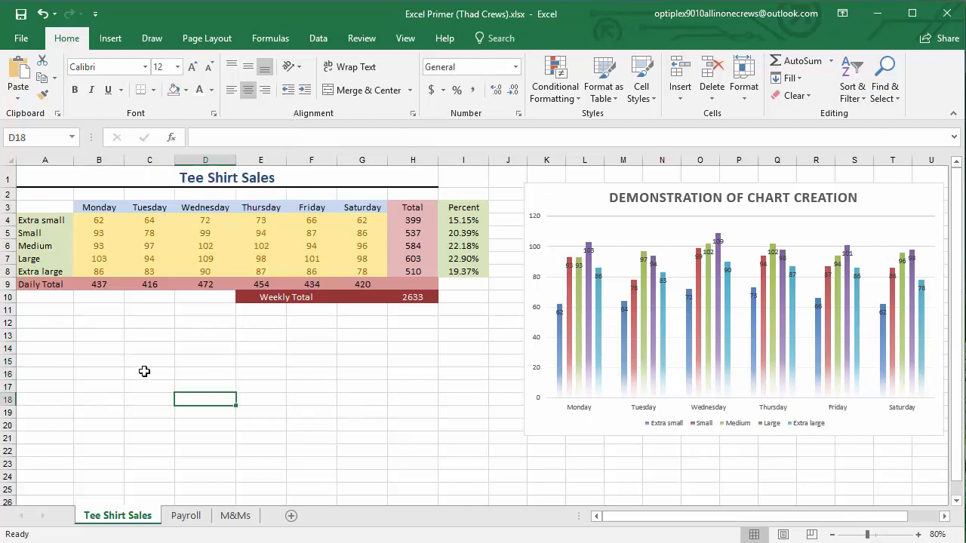
Try selecting the size labels and the Percent column over rows 4 to 8, and again over rows 4 to 9
{"action": "left_click", "coordinate": [45, 220]}
{"action": "left_click_drag", "start_coordinate": [43, 258], "coordinate": [26, 272]}
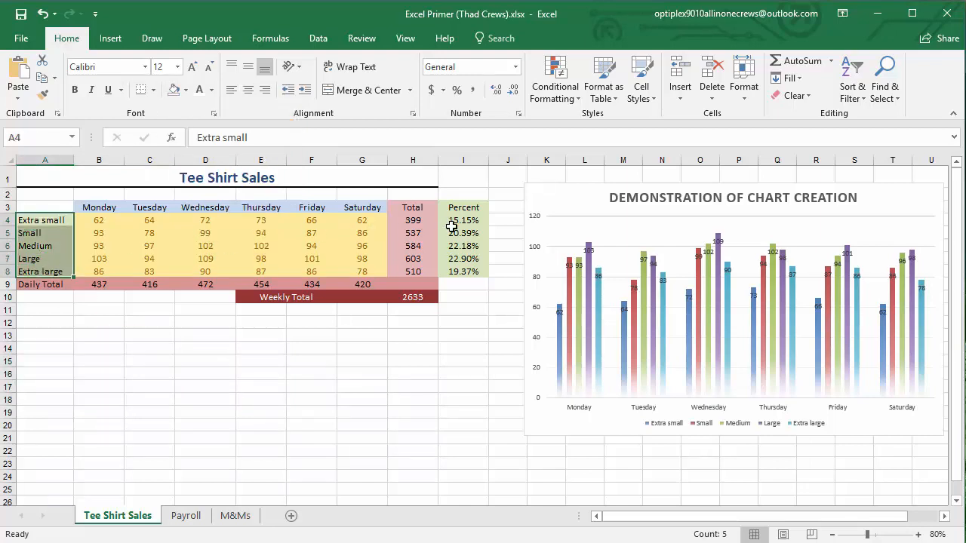
{"action": "left_click_drag", "start_coordinate": [453, 224], "coordinate": [424, 270]}
{"action": "left_click_drag", "start_coordinate": [52, 221], "coordinate": [46, 285]}
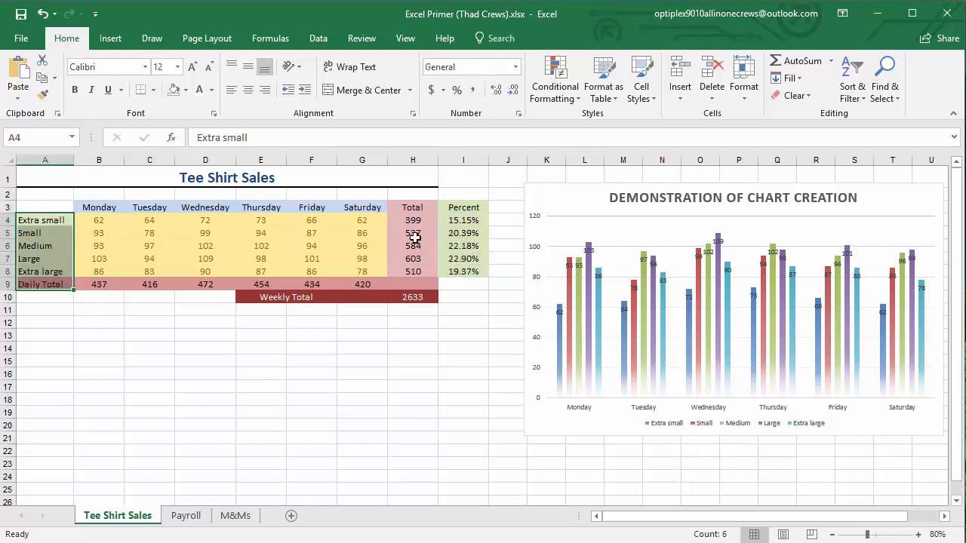
{"action": "left_click_drag", "start_coordinate": [457, 221], "coordinate": [455, 284]}
Select the size labels A4:A8 together with the percentages I4:I8 and open the full list of chart types for them
{"action": "left_click_drag", "start_coordinate": [55, 222], "coordinate": [43, 268]}
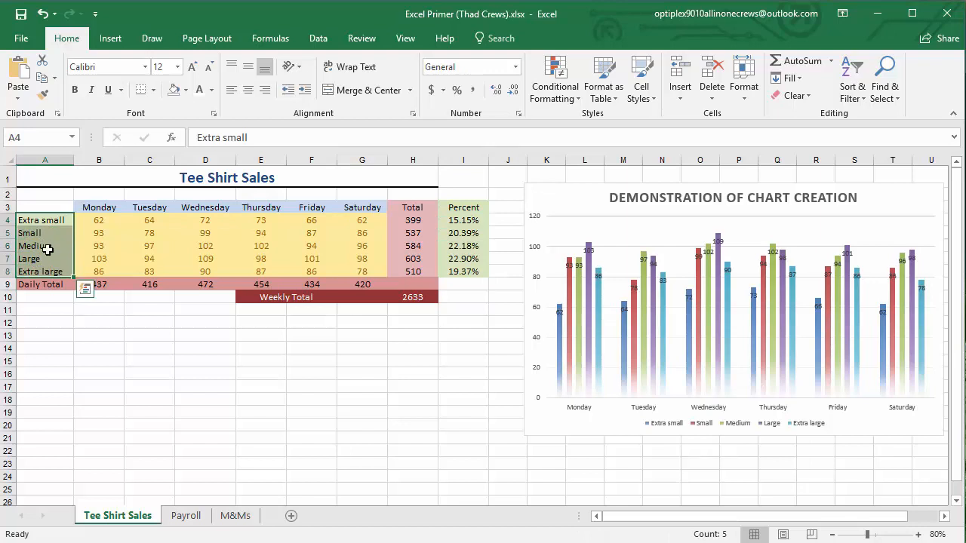
{"action": "left_click_drag", "start_coordinate": [459, 222], "coordinate": [460, 270]}
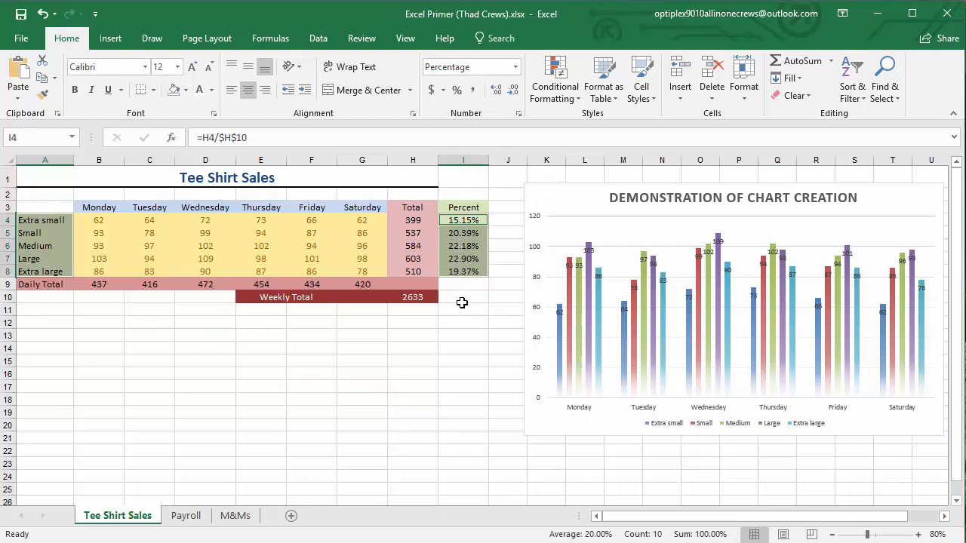
{"action": "left_click", "coordinate": [110, 38]}
{"action": "left_click", "coordinate": [332, 90]}
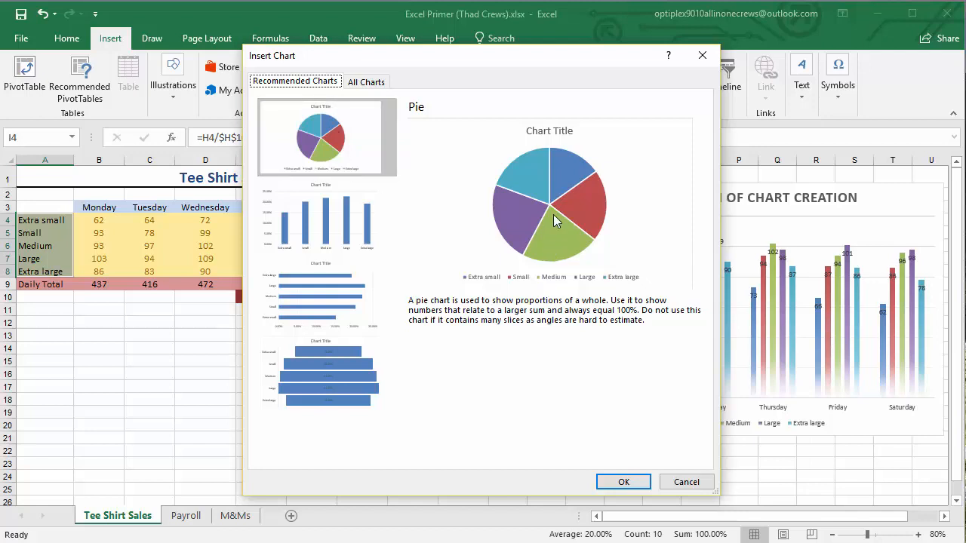
{"action": "left_click", "coordinate": [363, 83]}
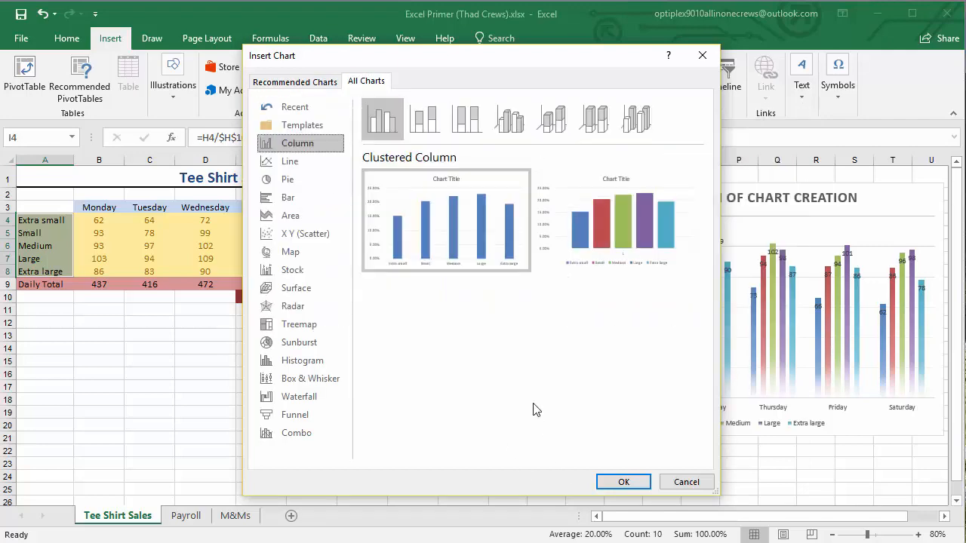
Preview the stacked, 100% stacked and 3-D column chart subtypes for the selected percentages
{"action": "left_click", "coordinate": [428, 125]}
{"action": "left_click", "coordinate": [466, 125]}
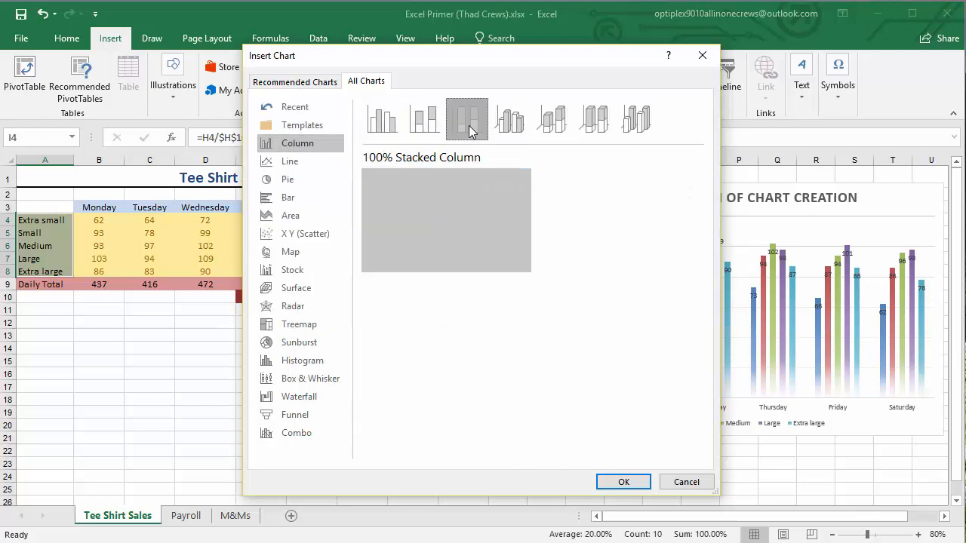
{"action": "left_click", "coordinate": [507, 128]}
{"action": "left_click", "coordinate": [554, 124]}
{"action": "left_click", "coordinate": [596, 125]}
{"action": "left_click", "coordinate": [627, 127]}
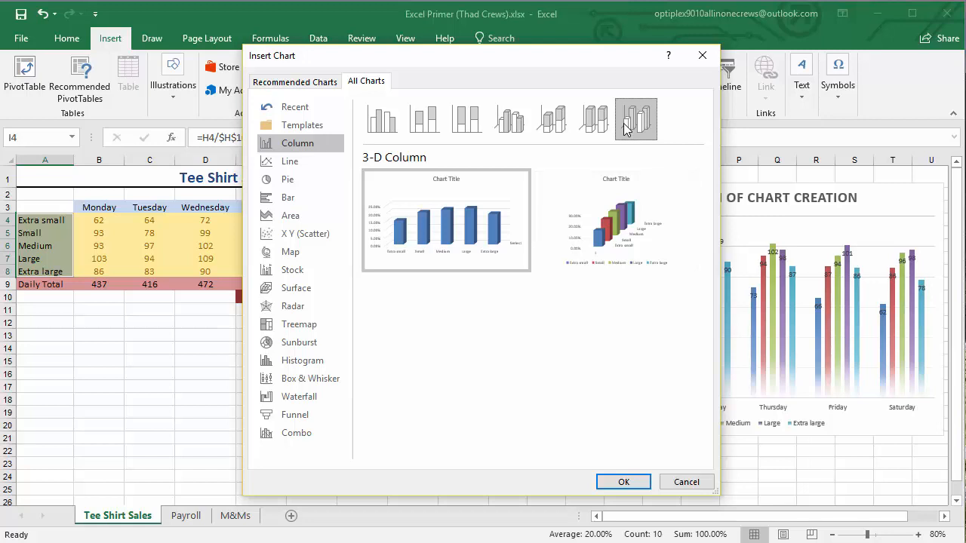
{"action": "left_click", "coordinate": [602, 125]}
Preview the line chart subtypes, including the stacked, marker and 3-D variants
{"action": "left_click", "coordinate": [298, 161]}
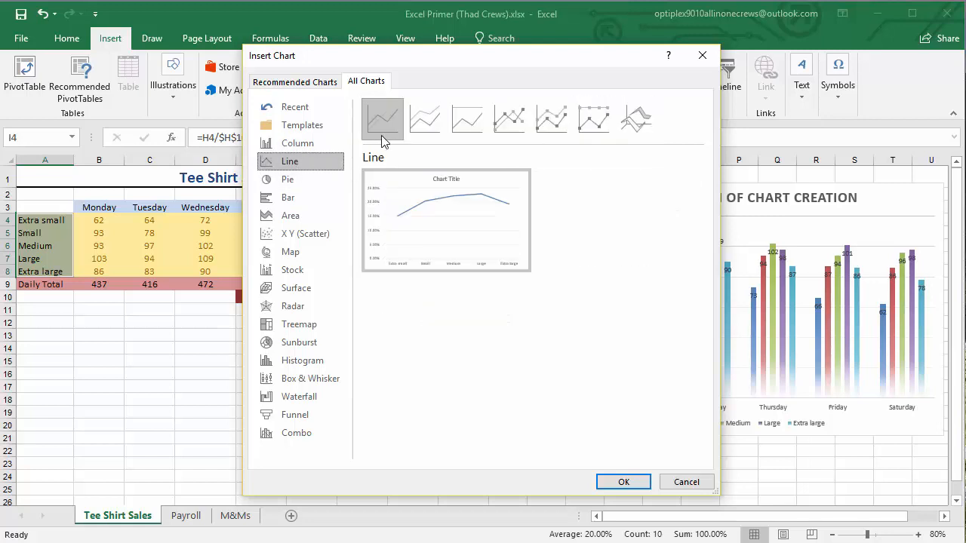
{"action": "left_click", "coordinate": [424, 120]}
{"action": "left_click", "coordinate": [466, 122]}
{"action": "left_click", "coordinate": [509, 123]}
{"action": "left_click", "coordinate": [552, 123]}
{"action": "left_click", "coordinate": [588, 127]}
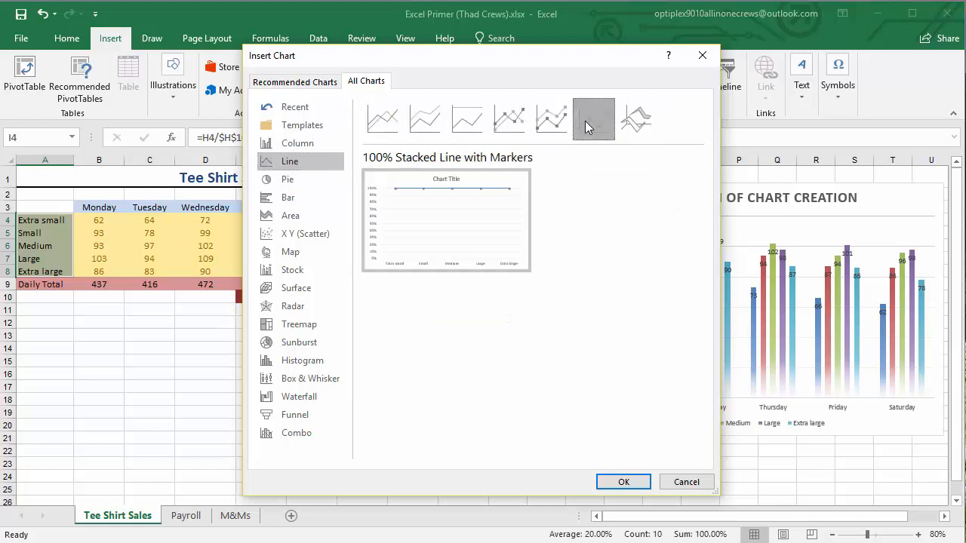
{"action": "left_click", "coordinate": [626, 123]}
Preview the pie chart subtypes from 3-D Pie through Doughnut
{"action": "left_click", "coordinate": [290, 180]}
{"action": "left_click", "coordinate": [424, 128]}
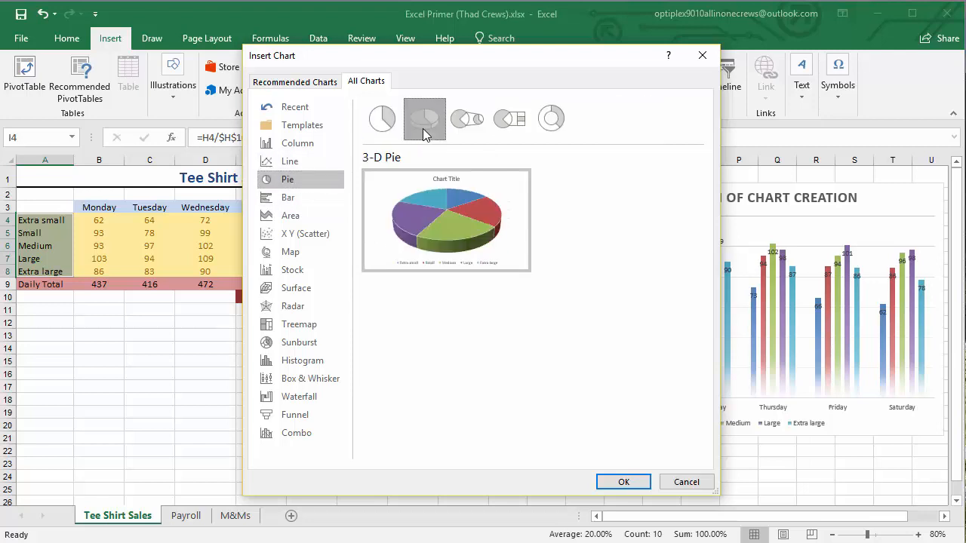
{"action": "left_click", "coordinate": [466, 121]}
{"action": "left_click", "coordinate": [509, 121]}
{"action": "left_click", "coordinate": [549, 123]}
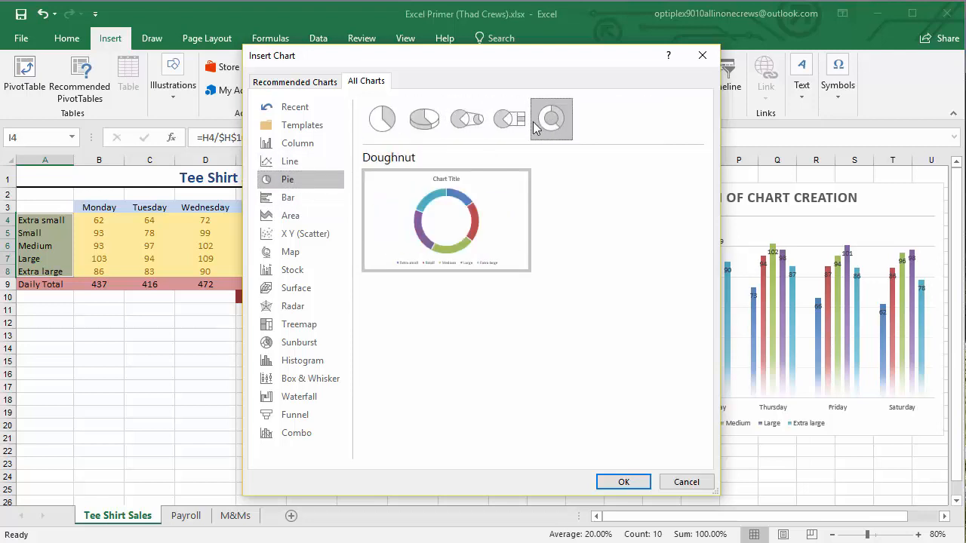
Insert a 3-D Pie chart of the size percentages and move it below the table, spanning about C10 to I23
{"action": "left_click", "coordinate": [425, 121]}
{"action": "left_click", "coordinate": [381, 120]}
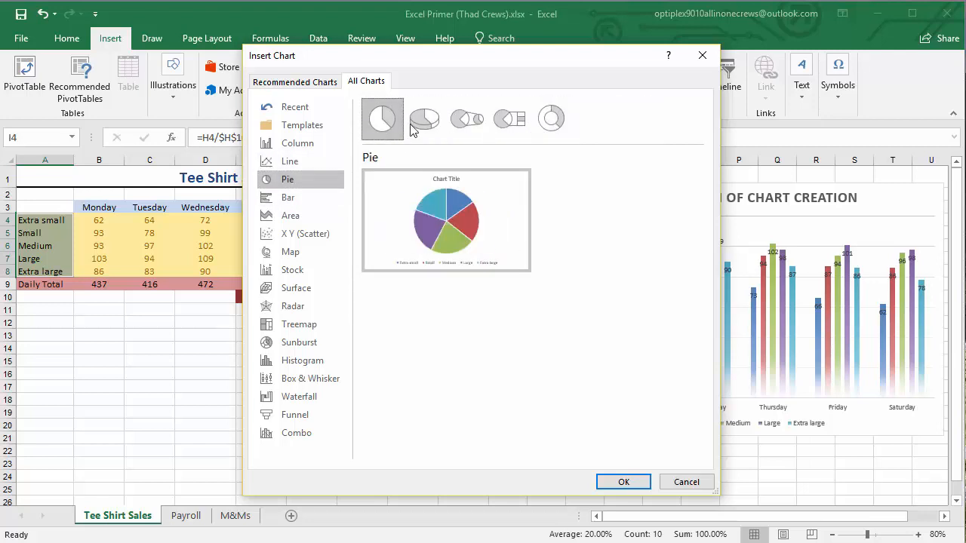
{"action": "left_click", "coordinate": [415, 127]}
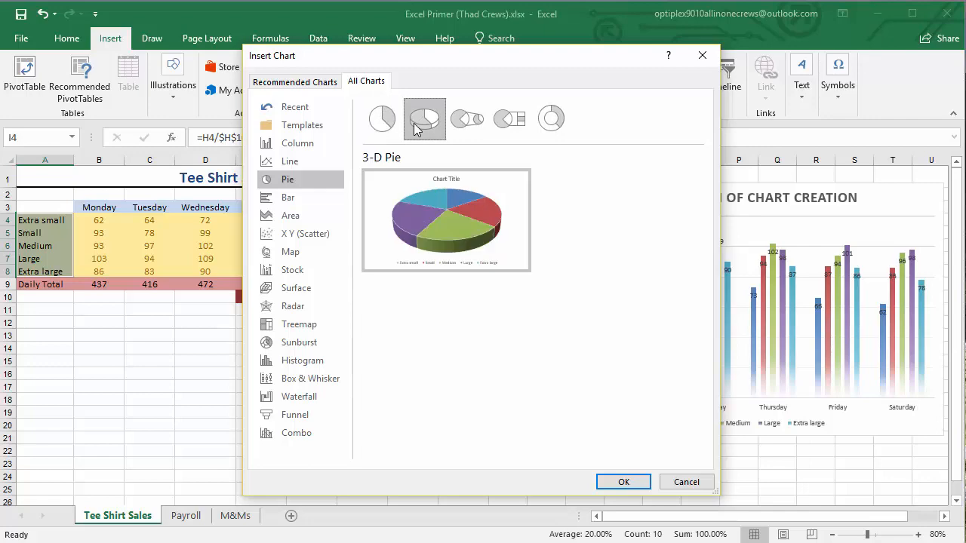
{"action": "left_click", "coordinate": [624, 481]}
{"action": "left_click_drag", "start_coordinate": [395, 265], "coordinate": [224, 300]}
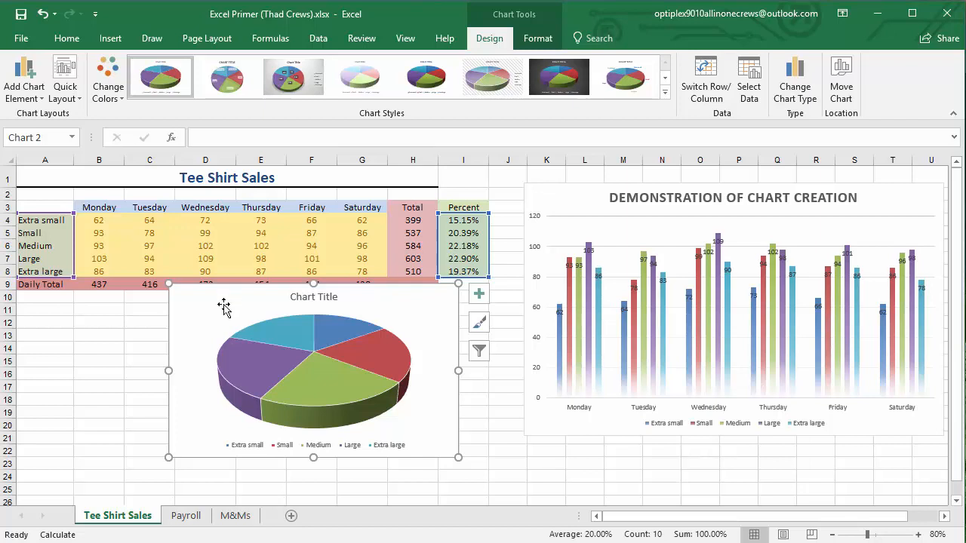
{"action": "left_click_drag", "start_coordinate": [216, 308], "coordinate": [201, 320]}
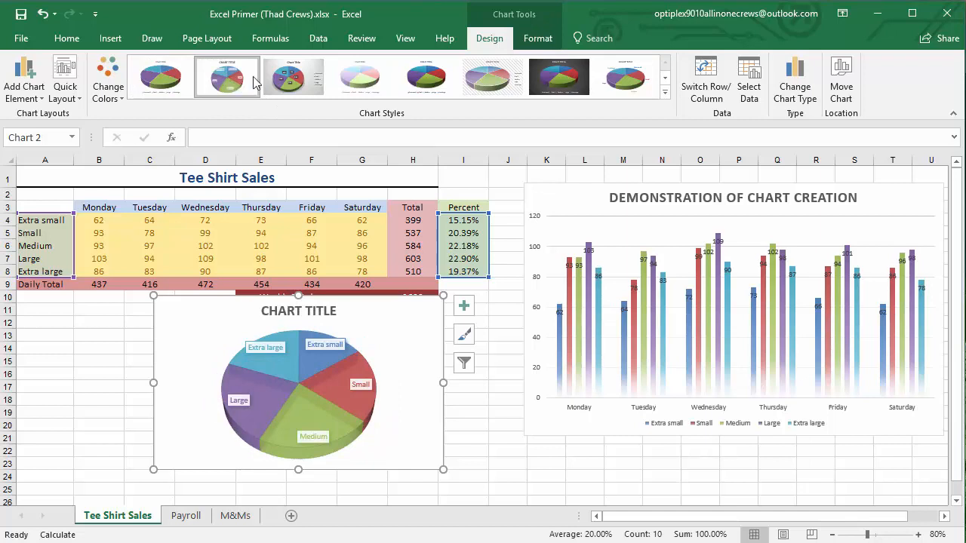
Try the gray-background style on the pie chart, and apply the white style with boxed labels on the slices
{"action": "left_click", "coordinate": [285, 79]}
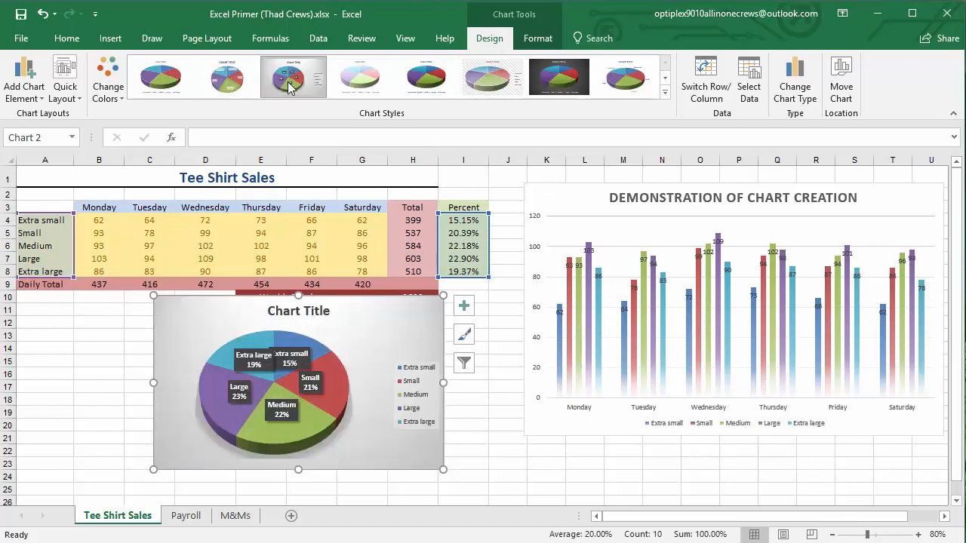
{"action": "left_click", "coordinate": [211, 92]}
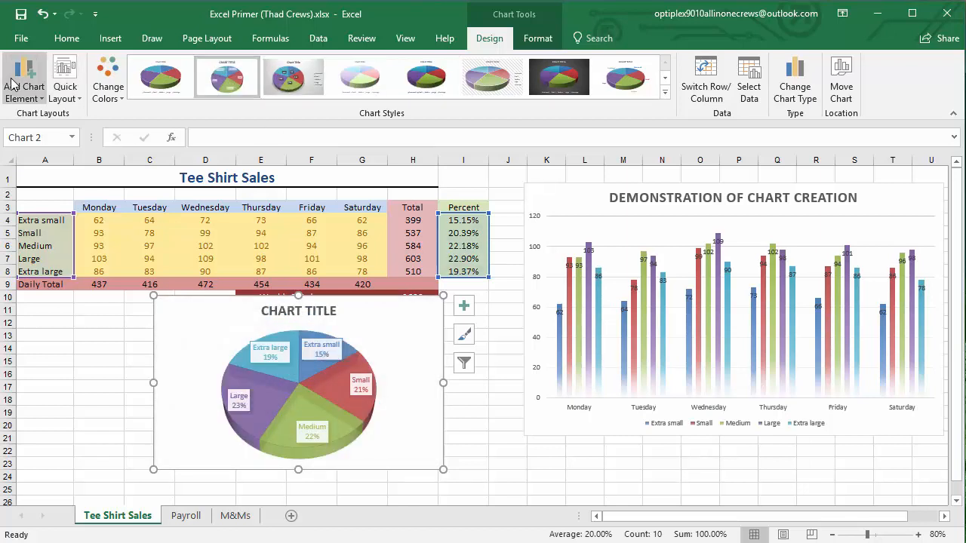
Select the Large slice of the pie chart and pull it outward, away from the other slices
{"action": "left_click", "coordinate": [176, 348]}
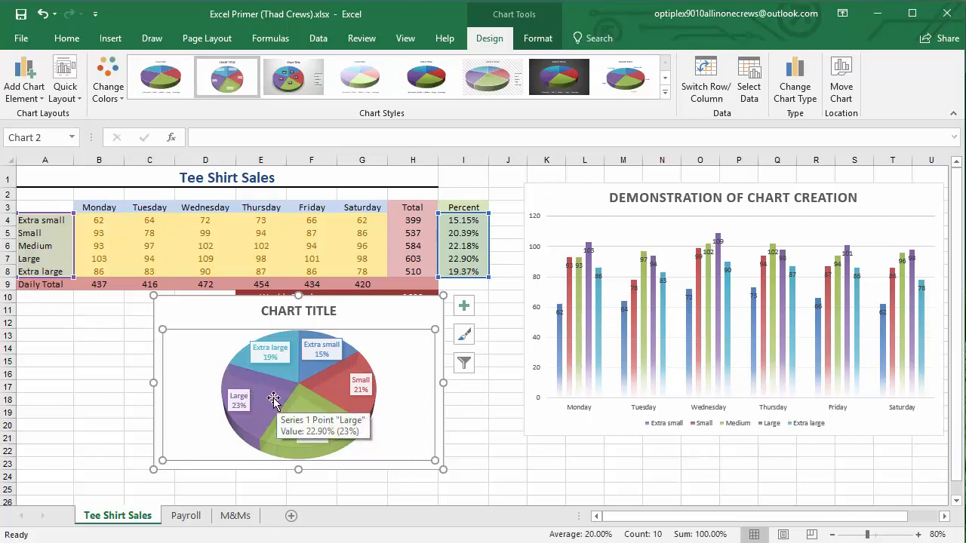
{"action": "left_click", "coordinate": [273, 398]}
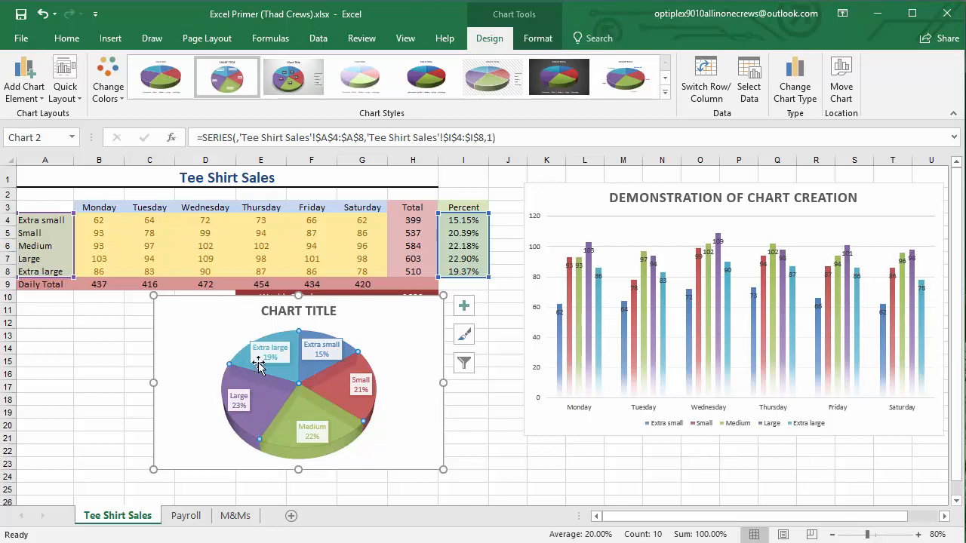
{"action": "mouse_move", "coordinate": [260, 399]}
{"action": "left_click_drag", "start_coordinate": [260, 396], "coordinate": [212, 407]}
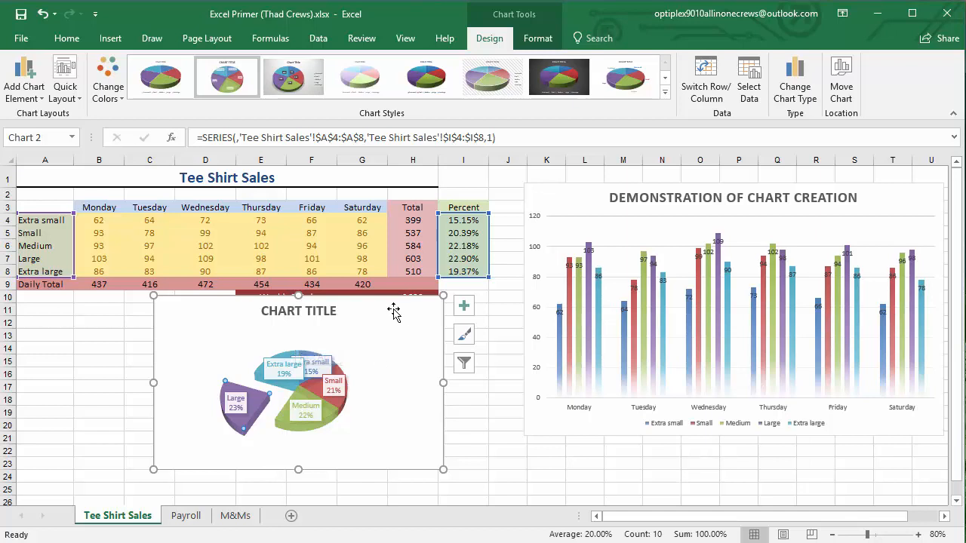
Move the pie chart below the Weekly Total row, spanning about C12 to I25, and review the formulas in H4, I4 and H10
{"action": "mouse_move", "coordinate": [395, 312]}
{"action": "left_mouse_down"}
{"action": "mouse_move", "coordinate": [391, 334]}
{"action": "mouse_move", "coordinate": [394, 327]}
{"action": "left_mouse_up"}
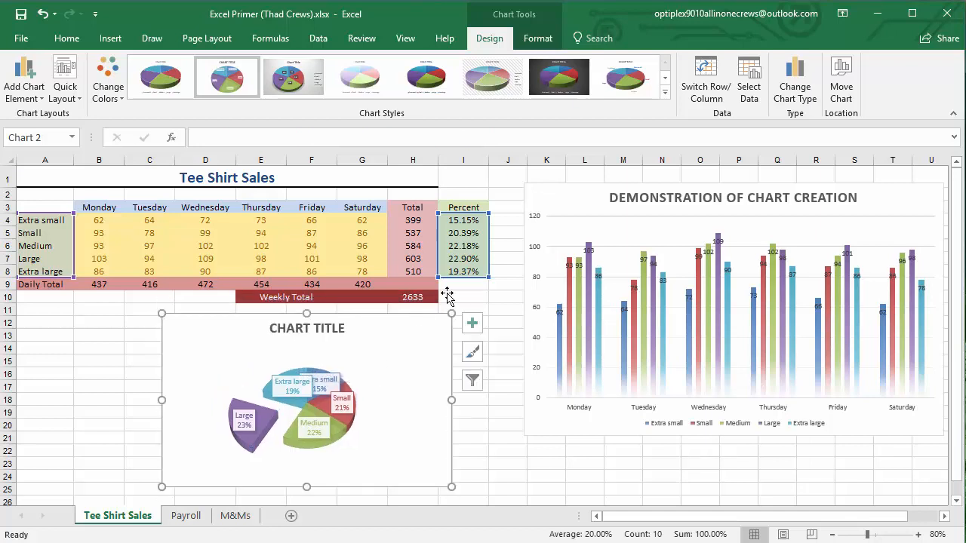
{"action": "left_click", "coordinate": [413, 222]}
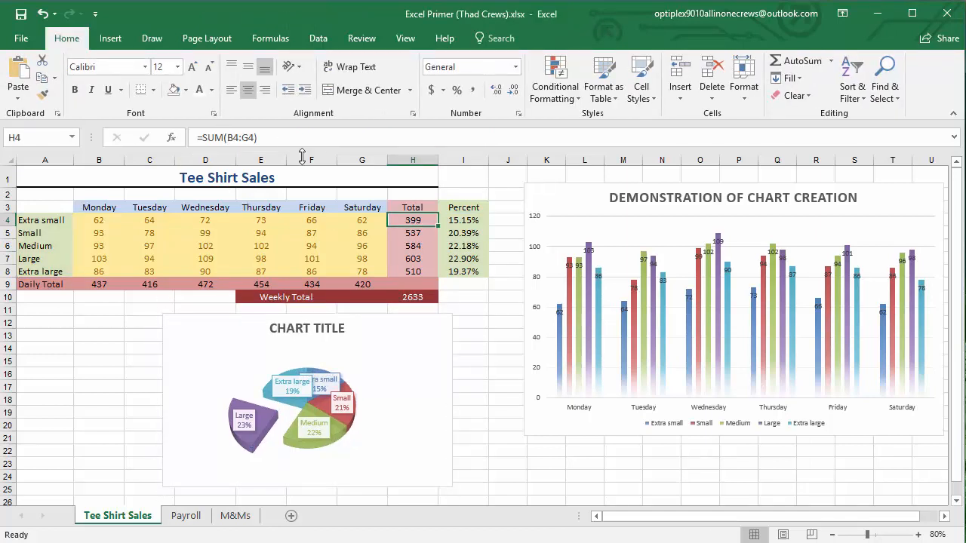
{"action": "left_click", "coordinate": [460, 223]}
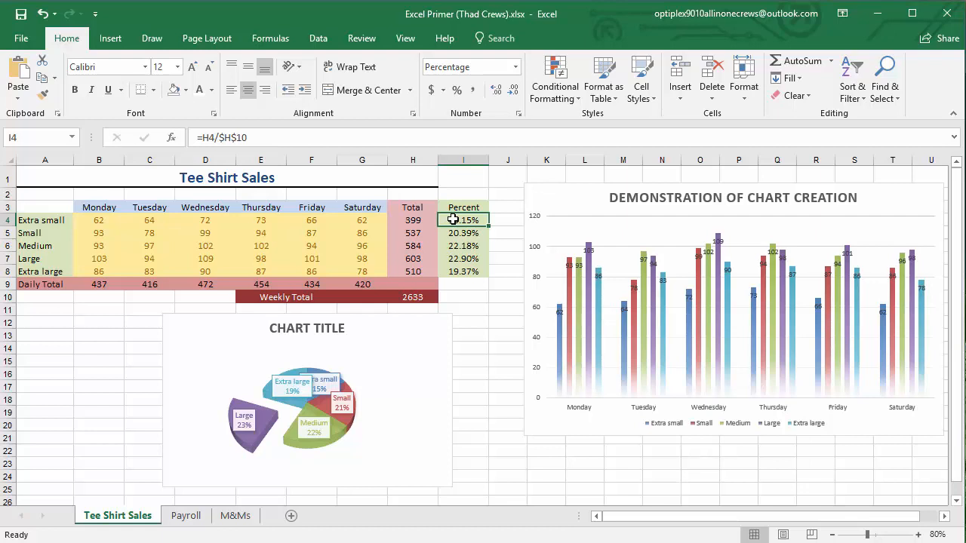
{"action": "double_click", "coordinate": [427, 296]}
{"action": "key", "text": "Escape"}
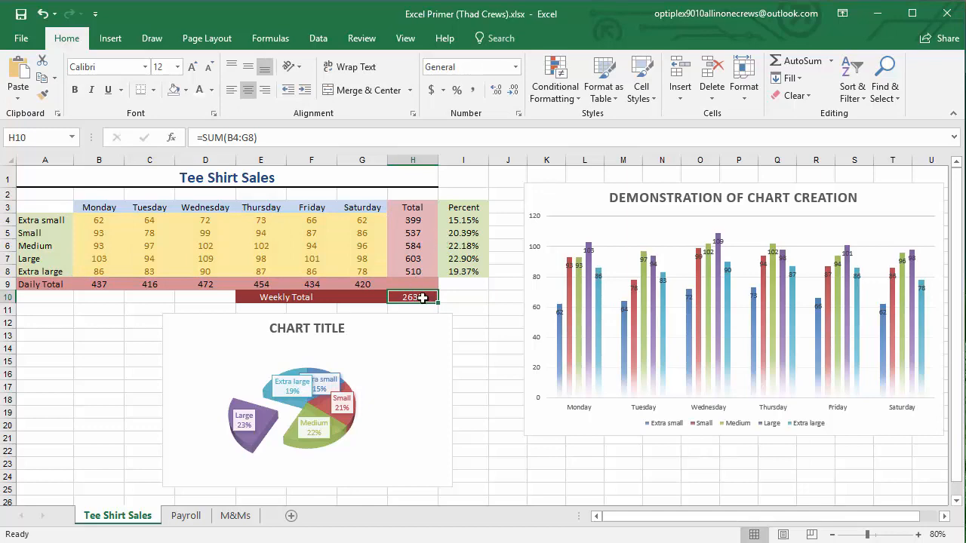
Switch to the Payroll sheet and zoom out to 110%
{"action": "left_click", "coordinate": [182, 519]}
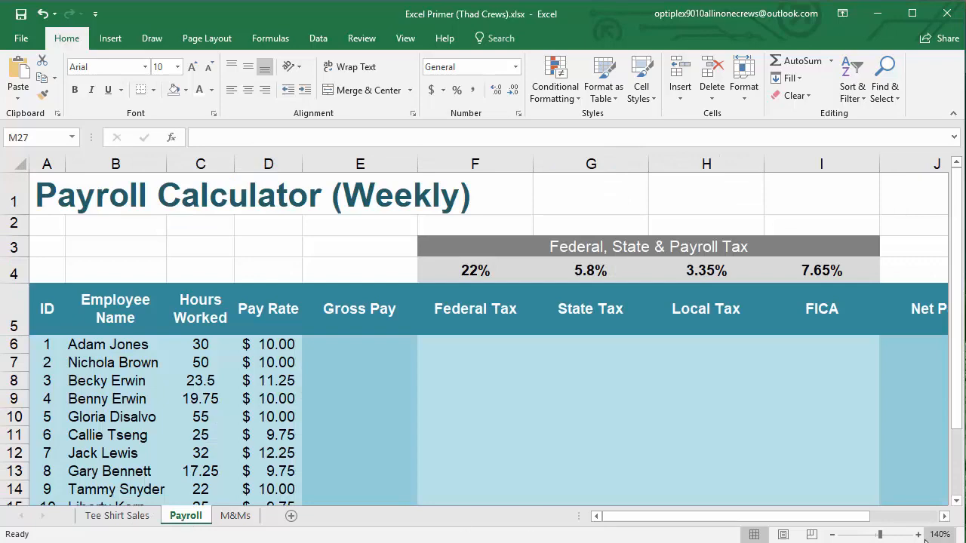
{"action": "left_click", "coordinate": [833, 534]}
{"action": "left_click", "coordinate": [833, 535]}
{"action": "left_click", "coordinate": [833, 535]}
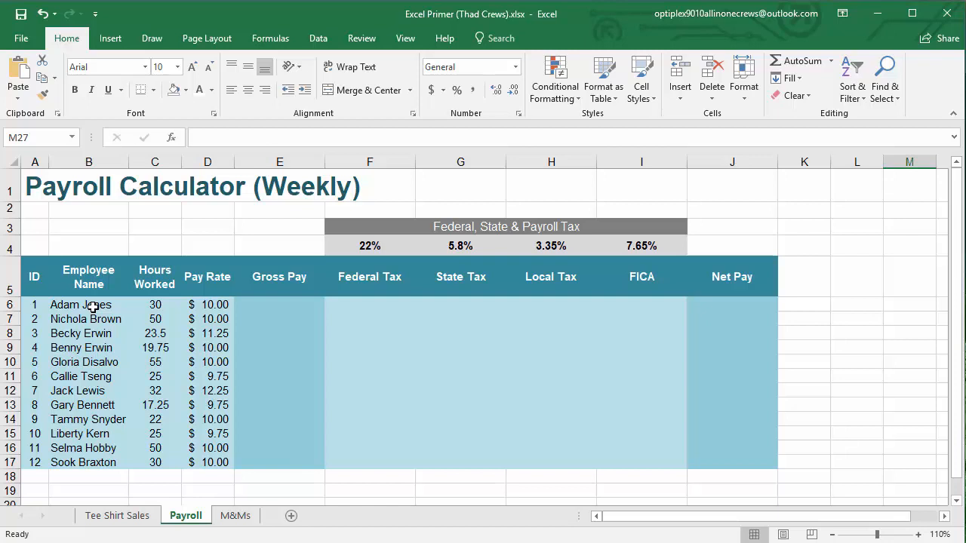
Examine the payroll table's columns from ID through Net Pay and the tax rates in F4:I4
{"action": "left_click_drag", "start_coordinate": [34, 306], "coordinate": [32, 460]}
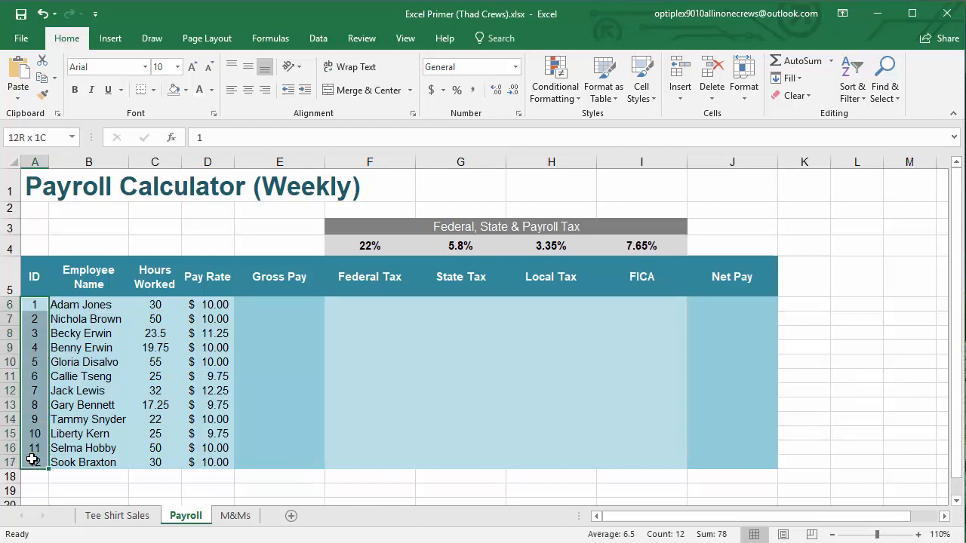
{"action": "left_click_drag", "start_coordinate": [68, 318], "coordinate": [83, 462]}
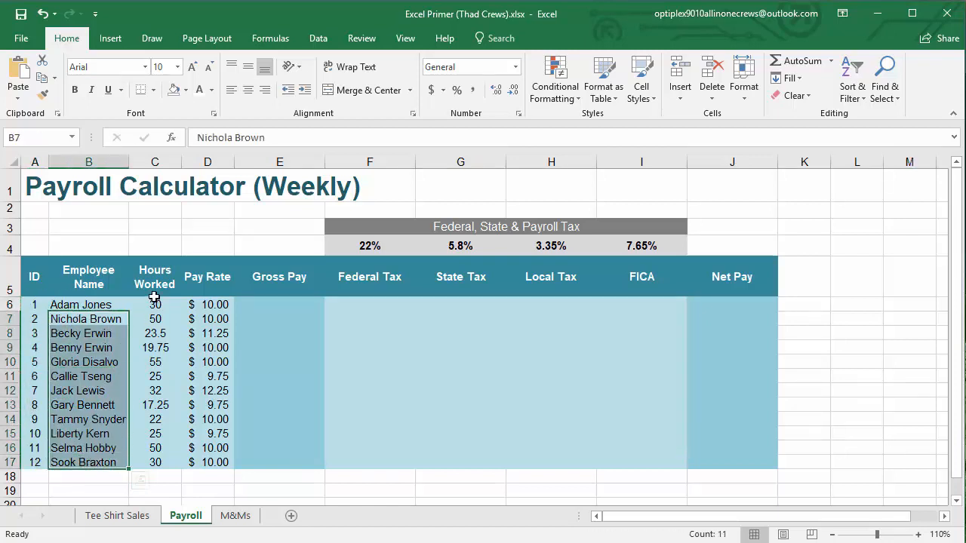
{"action": "left_click_drag", "start_coordinate": [154, 301], "coordinate": [155, 458]}
{"action": "left_click_drag", "start_coordinate": [201, 306], "coordinate": [198, 459]}
{"action": "left_click", "coordinate": [271, 300]}
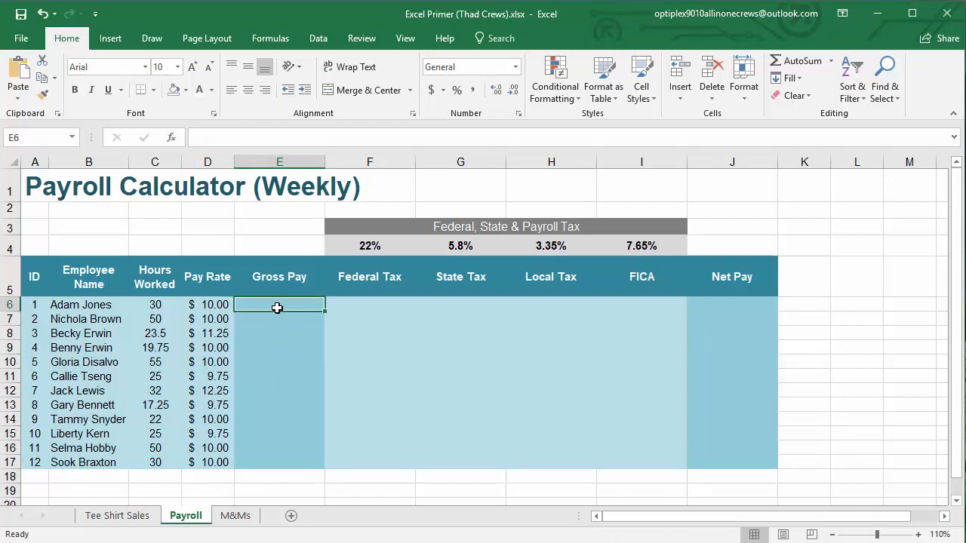
{"action": "left_click", "coordinate": [375, 303]}
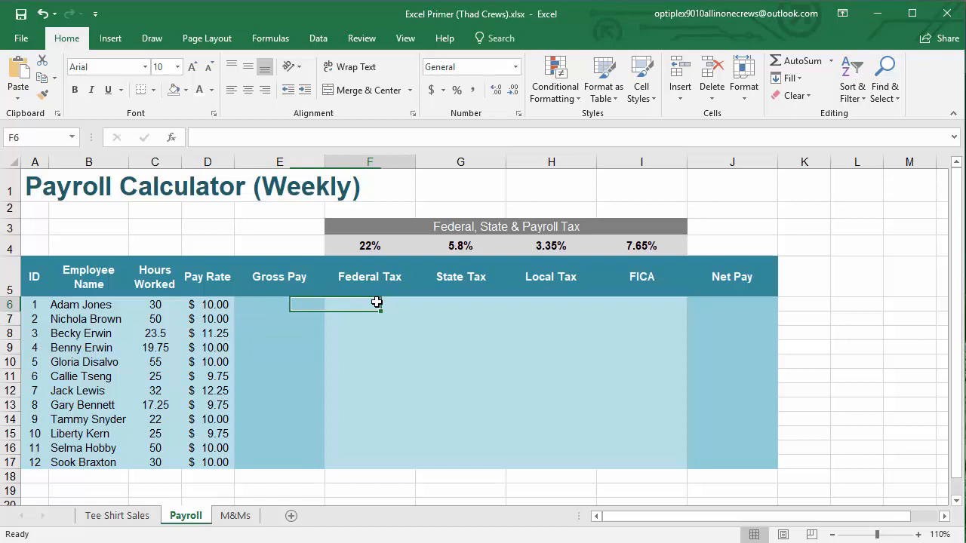
{"action": "left_click", "coordinate": [459, 302]}
{"action": "left_click", "coordinate": [555, 304]}
{"action": "left_click", "coordinate": [629, 302]}
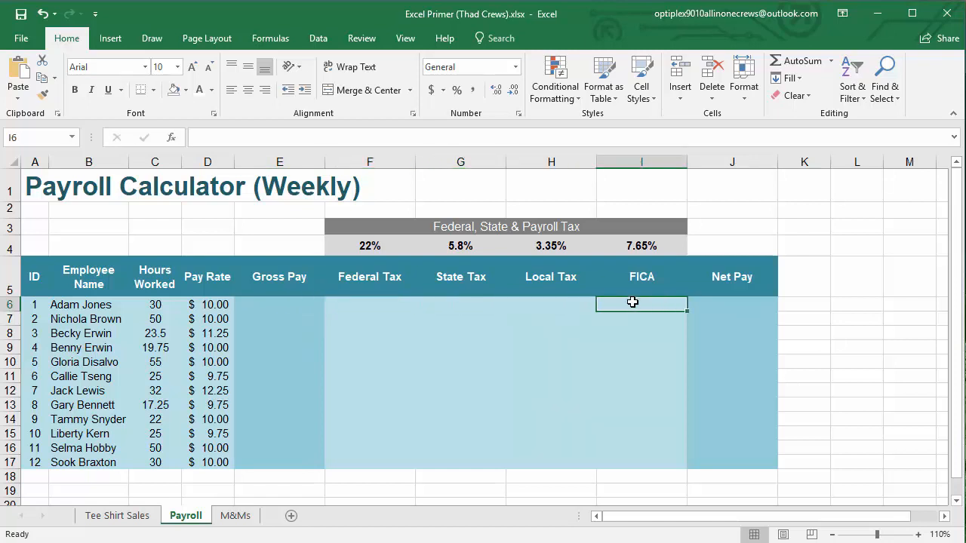
{"action": "left_click", "coordinate": [740, 307]}
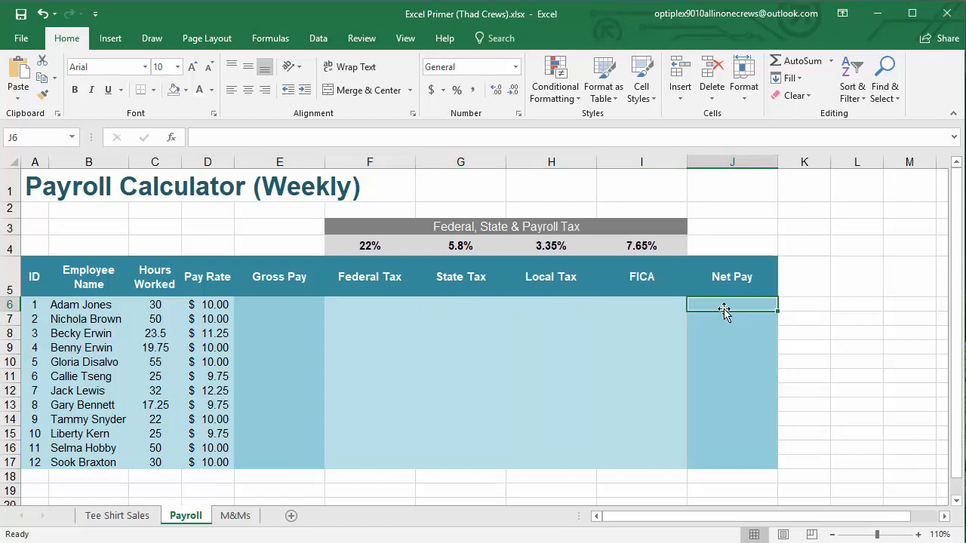
{"action": "left_click", "coordinate": [370, 244]}
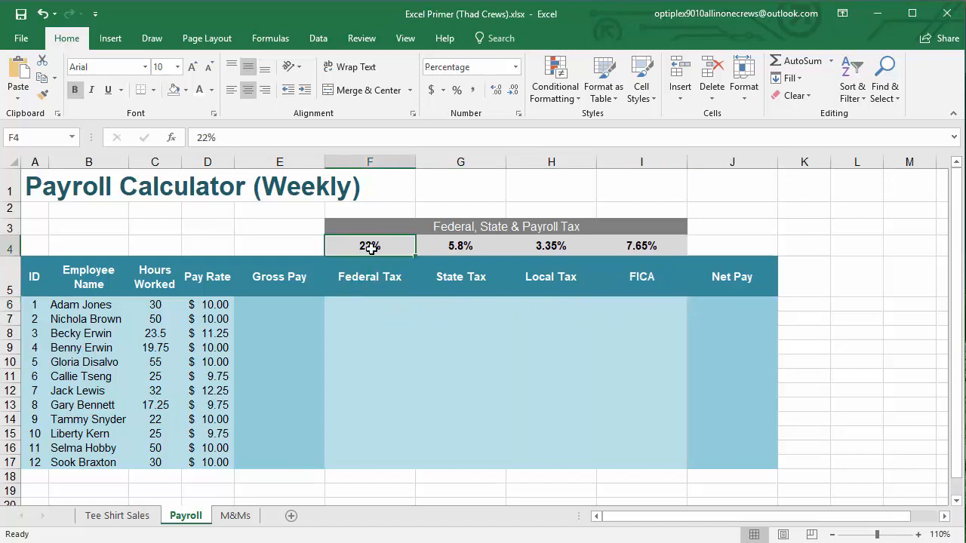
{"action": "left_click", "coordinate": [462, 247]}
{"action": "left_click", "coordinate": [548, 248]}
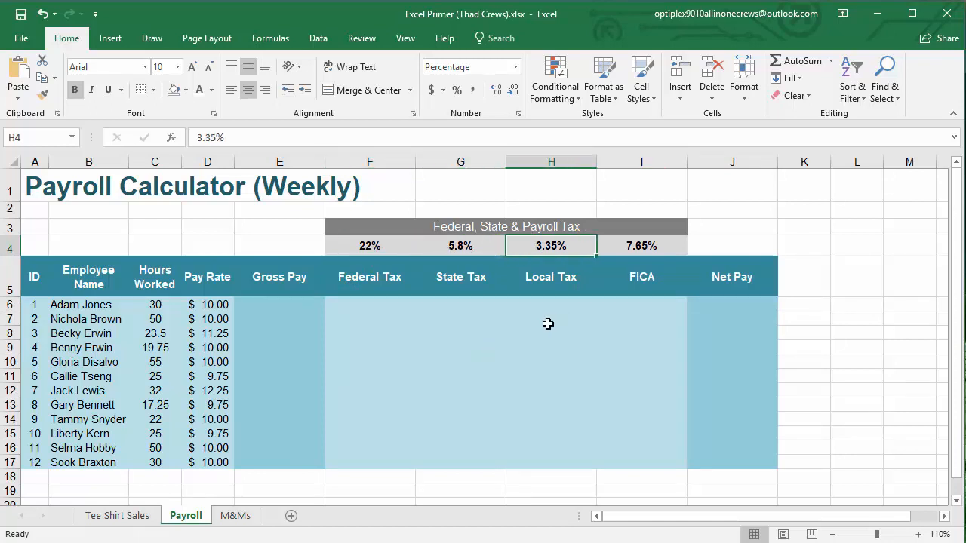
{"action": "left_click", "coordinate": [655, 248]}
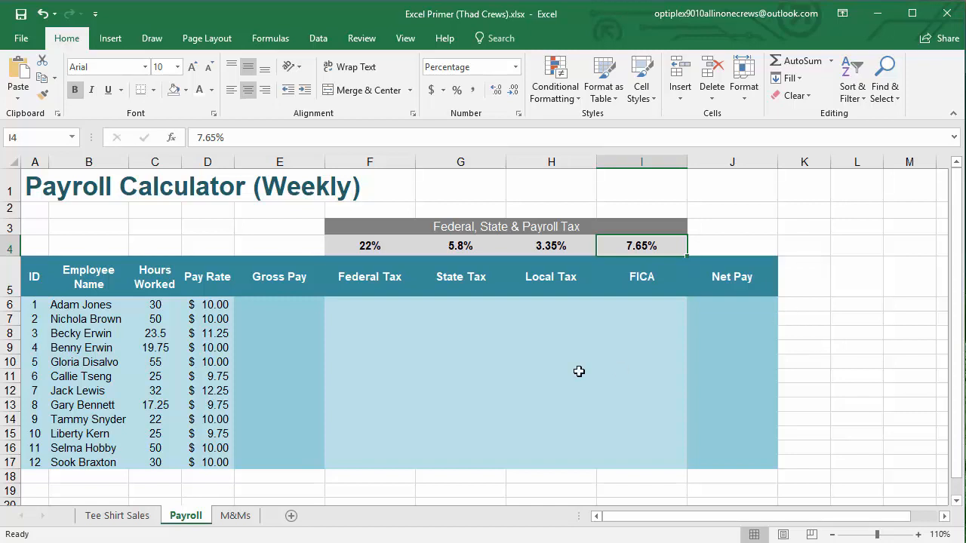
Calculate gross pay in E6 with =C6*D6 and fill the formula down through E17
{"action": "left_click", "coordinate": [269, 307]}
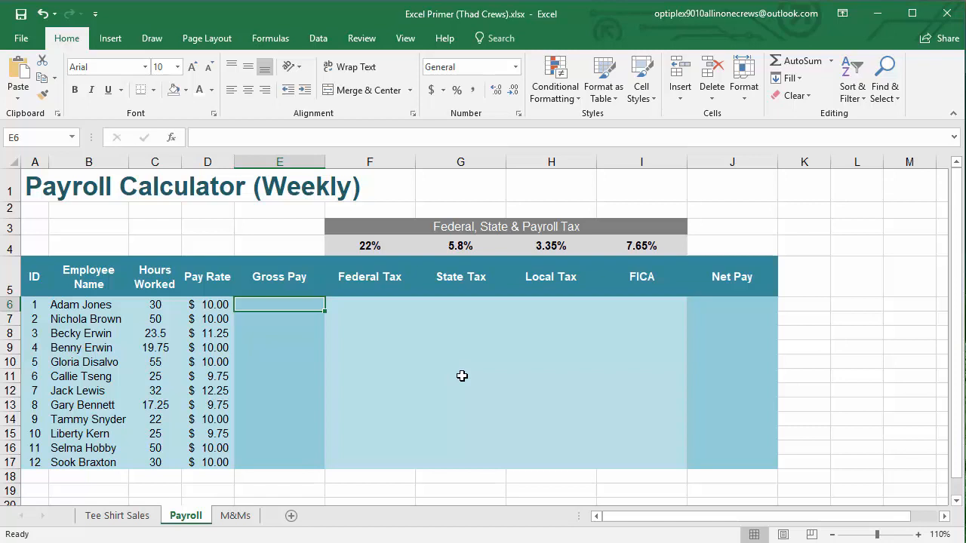
{"action": "type", "text": "="}
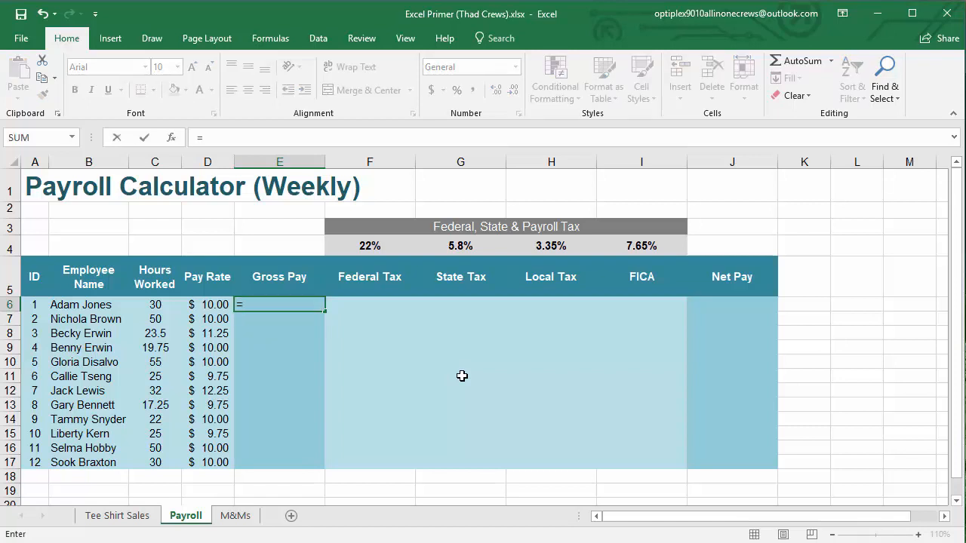
{"action": "left_click", "coordinate": [153, 305]}
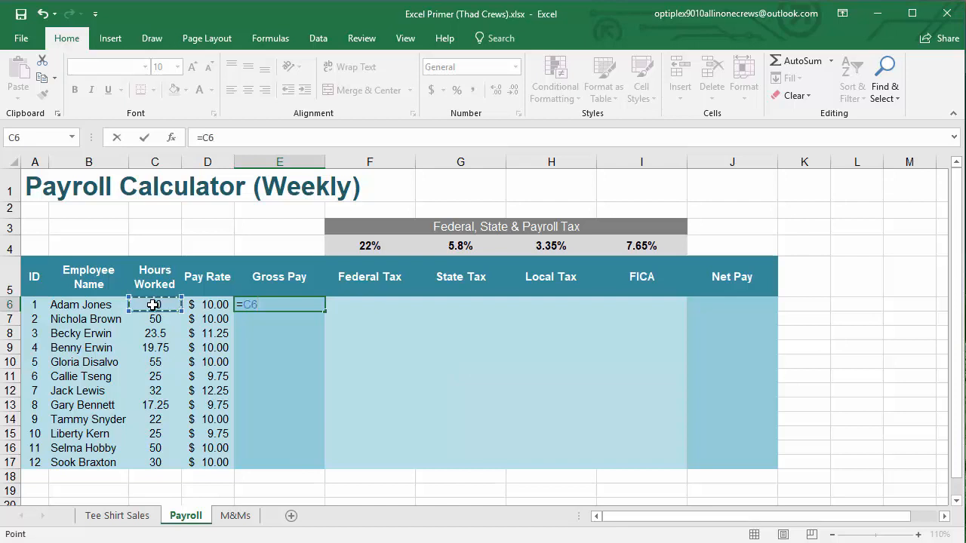
{"action": "type", "text": "*"}
{"action": "left_click", "coordinate": [207, 304]}
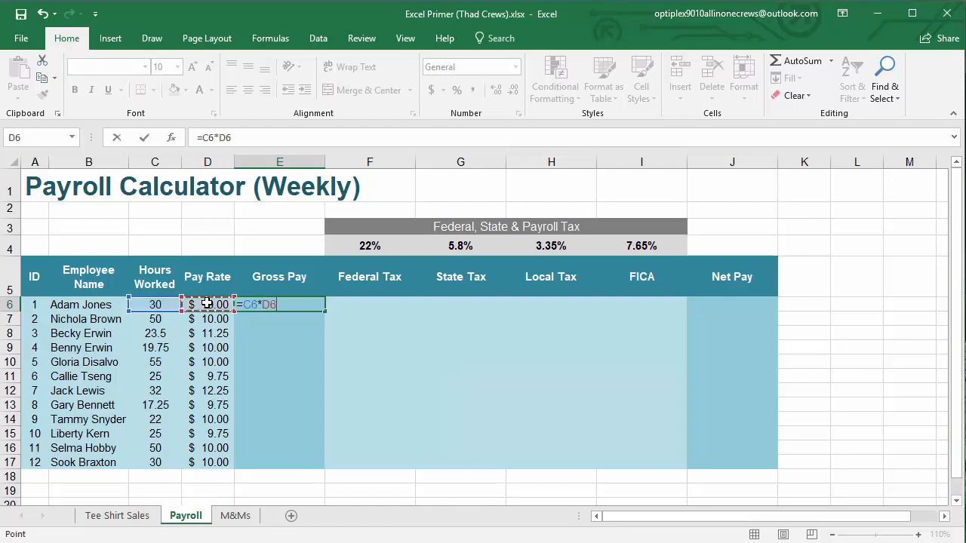
{"action": "key", "text": "Return"}
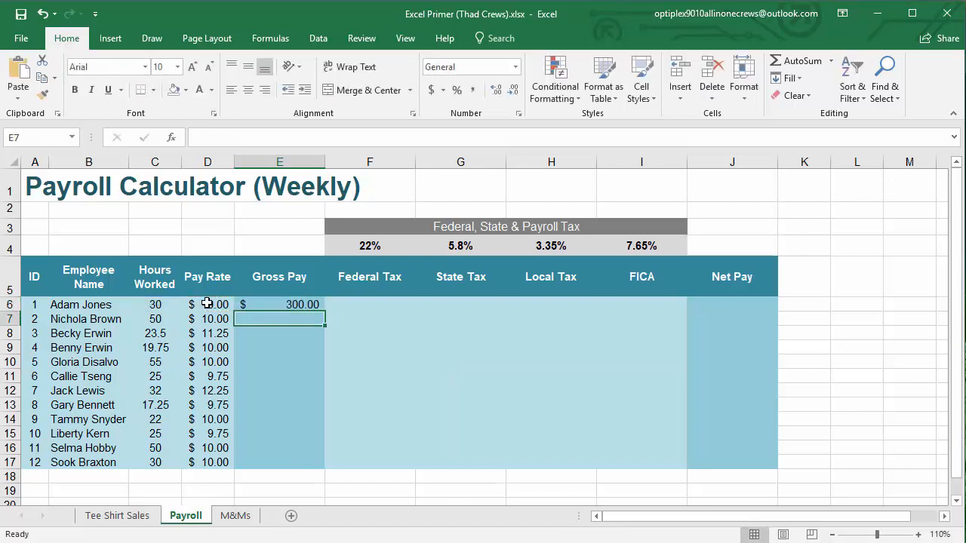
{"action": "left_click", "coordinate": [261, 304]}
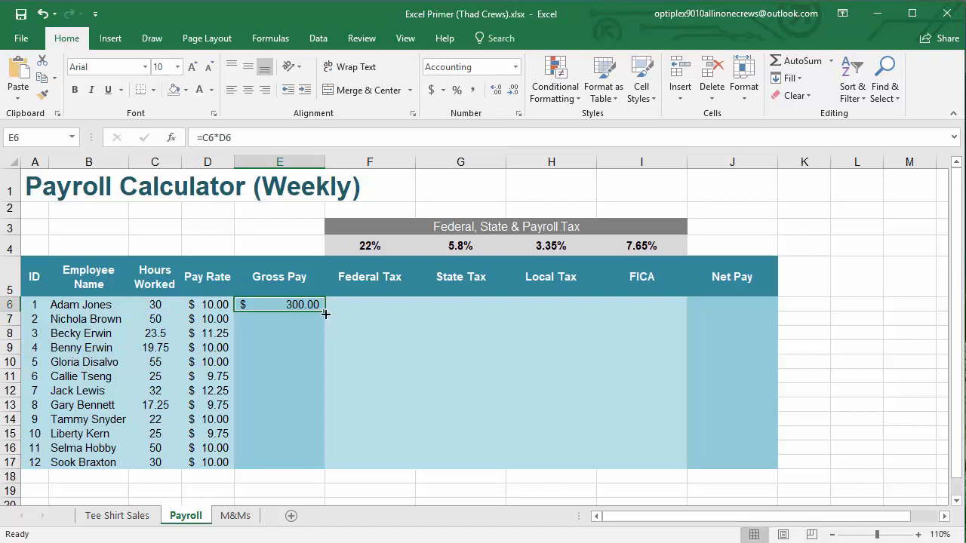
{"action": "left_click_drag", "start_coordinate": [325, 311], "coordinate": [312, 471]}
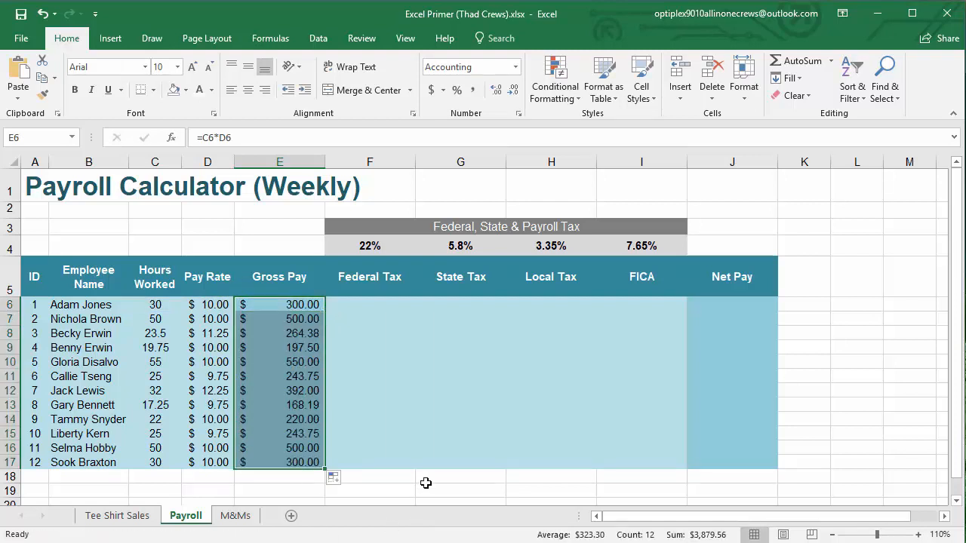
Check the gross pay results against hours worked and pay rate in rows 16 and 17, and review E6:E17
{"action": "left_click", "coordinate": [162, 449]}
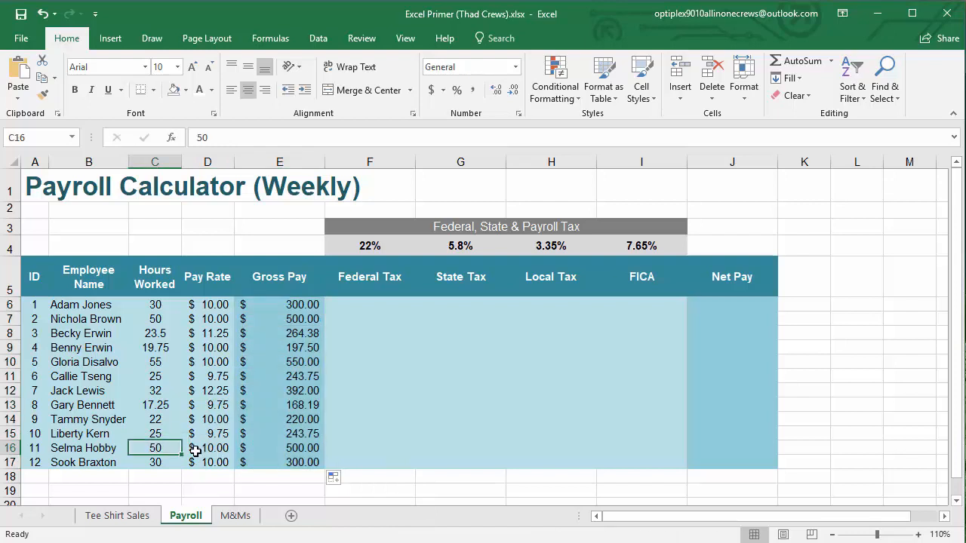
{"action": "left_click", "coordinate": [196, 449]}
{"action": "left_click", "coordinate": [267, 446]}
{"action": "left_click", "coordinate": [180, 462]}
{"action": "left_click", "coordinate": [223, 462]}
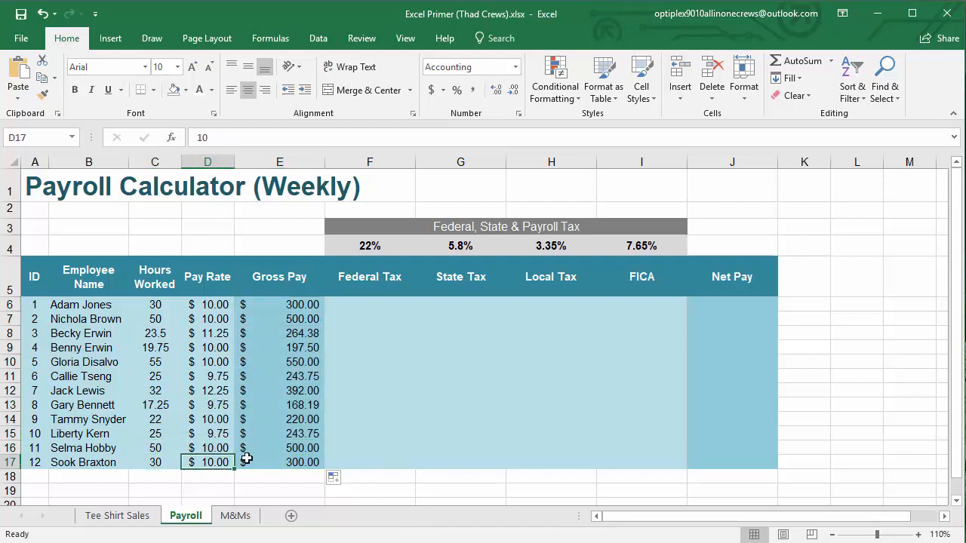
{"action": "left_click", "coordinate": [256, 462]}
{"action": "left_click", "coordinate": [288, 477]}
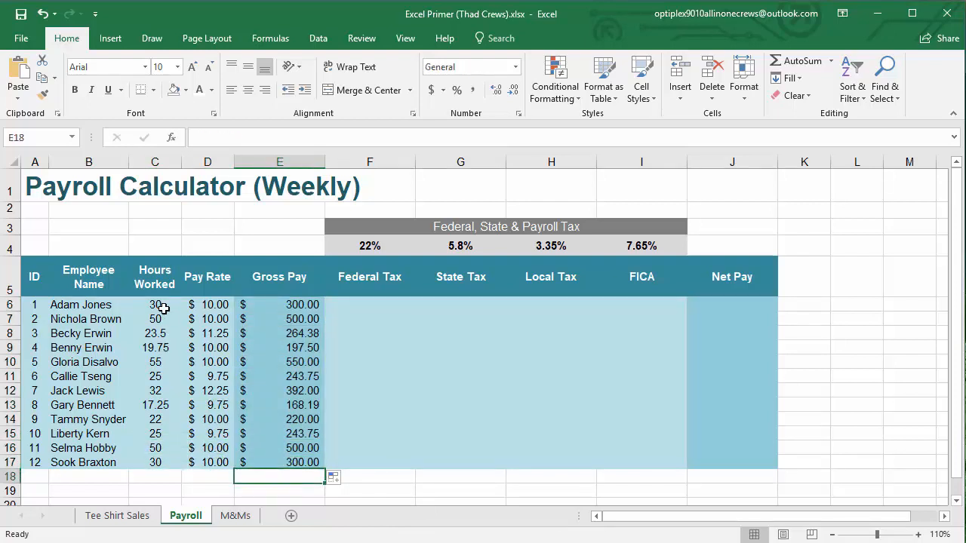
{"action": "left_click", "coordinate": [158, 449]}
{"action": "key", "text": "shift+Right"}
{"action": "key", "text": "shift+Left"}
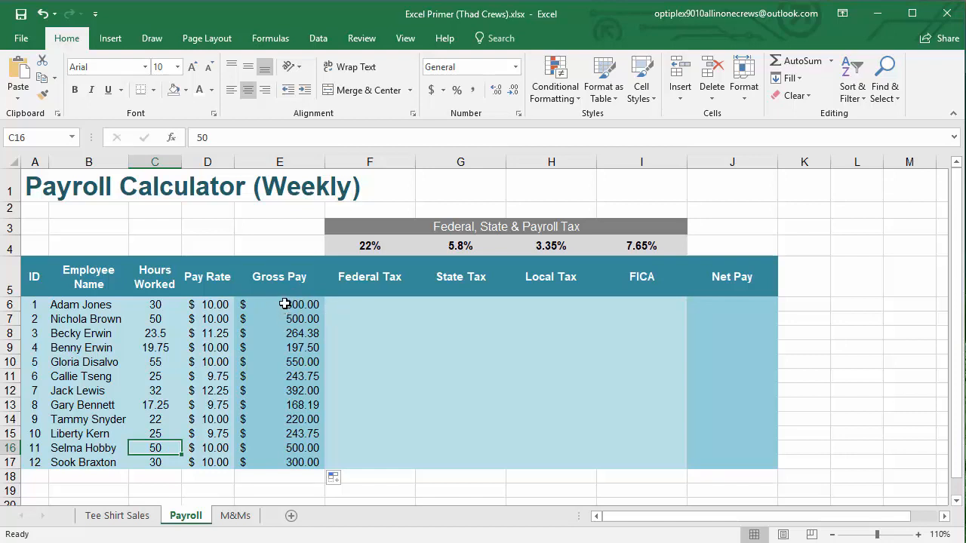
{"action": "left_click_drag", "start_coordinate": [284, 304], "coordinate": [274, 462]}
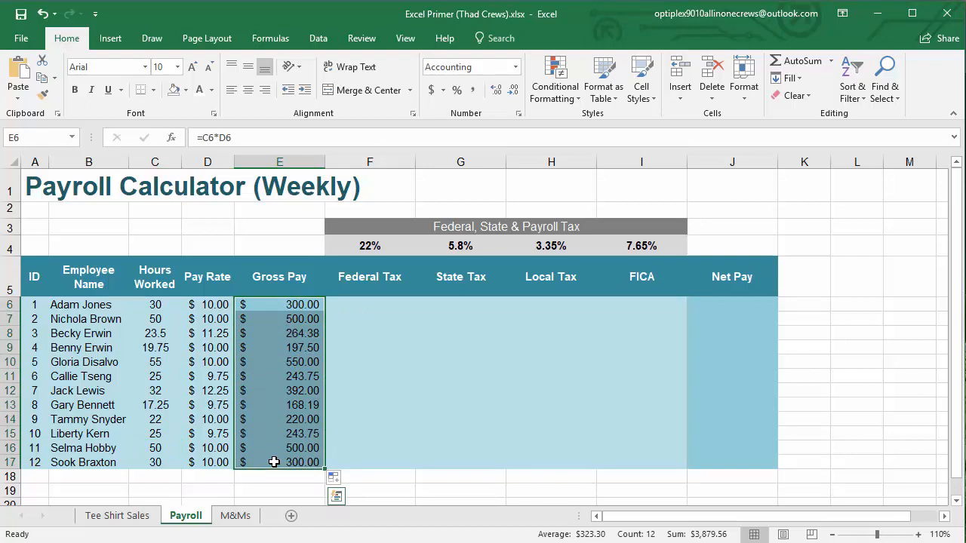
Calculate the first employee's federal tax in F6 with the formula =E6*F4
{"action": "left_click", "coordinate": [361, 303]}
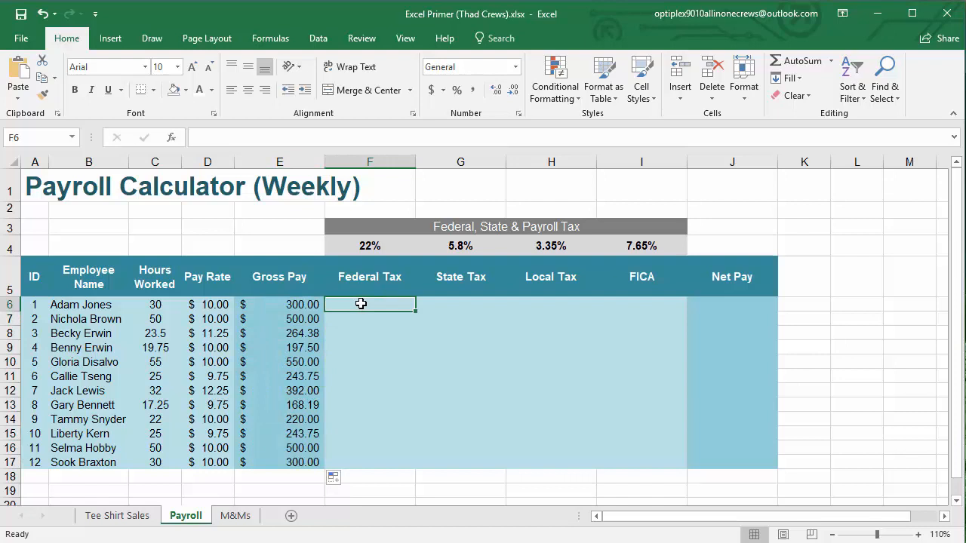
{"action": "type", "text": "="}
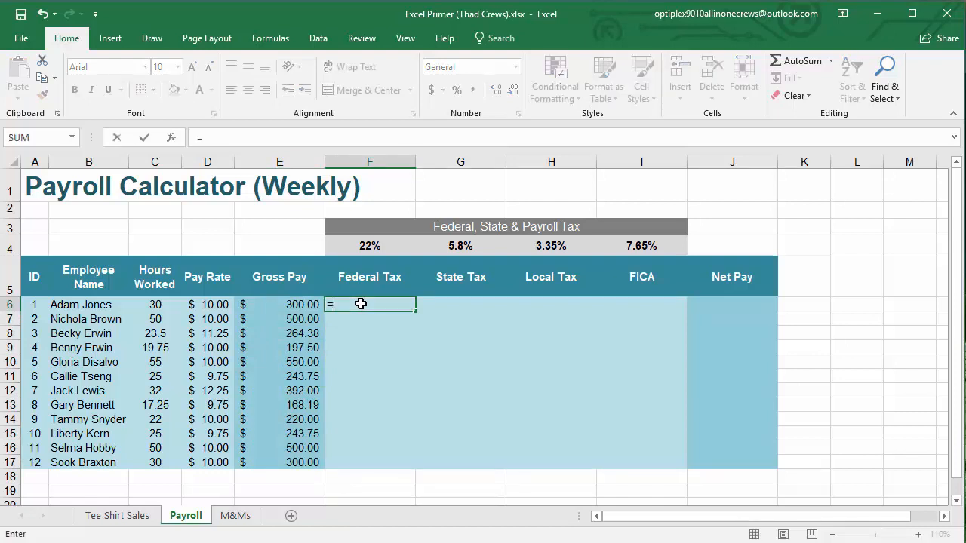
{"action": "left_click", "coordinate": [299, 303]}
{"action": "type", "text": "*"}
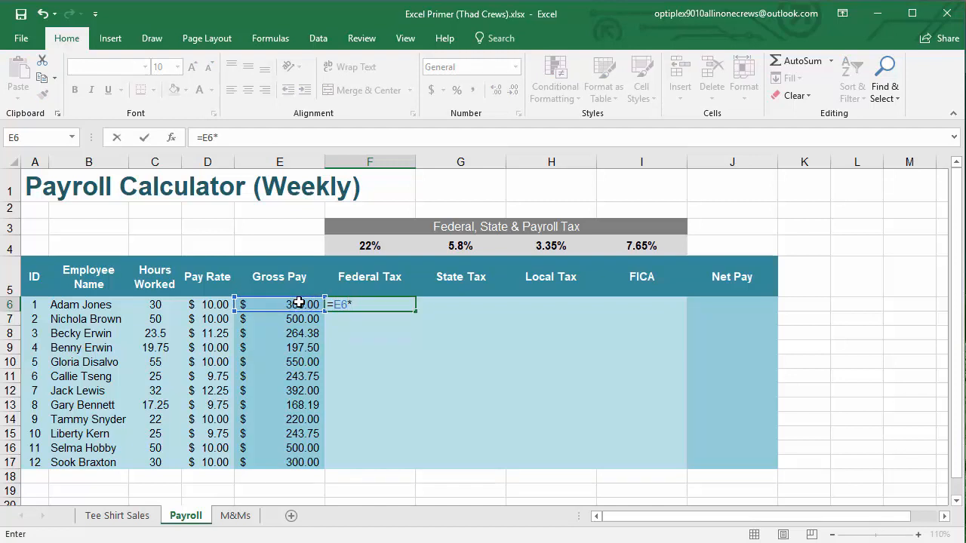
{"action": "left_click", "coordinate": [367, 249]}
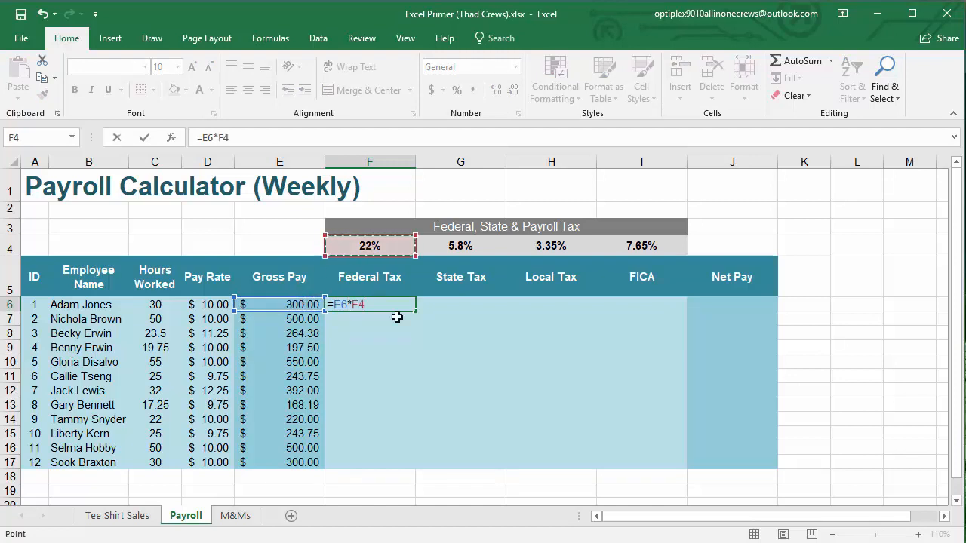
{"action": "key", "text": "Return"}
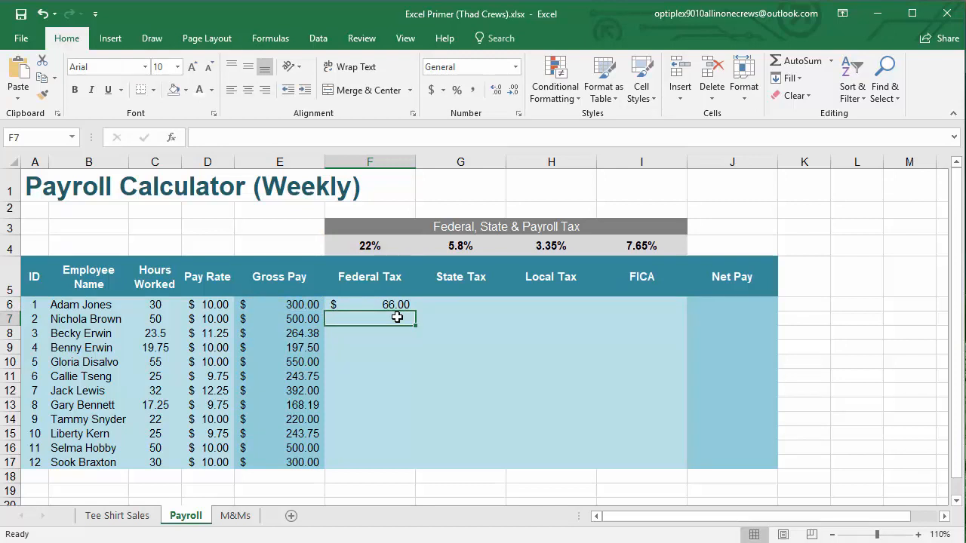
Try to fill the federal tax formula from F6 down through F17, and clear the copies in F7:F17
{"action": "left_click", "coordinate": [394, 304]}
{"action": "left_click_drag", "start_coordinate": [415, 311], "coordinate": [390, 463]}
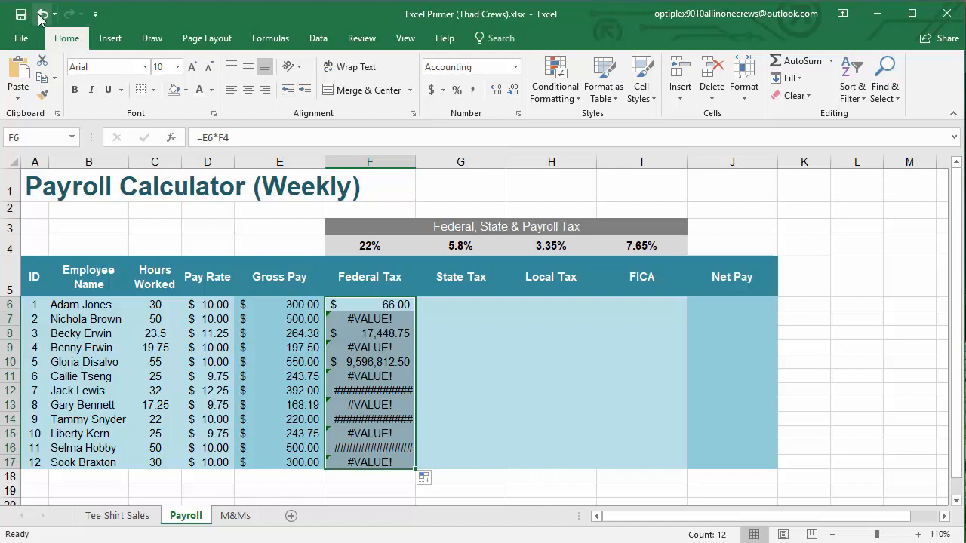
{"action": "left_click_drag", "start_coordinate": [357, 318], "coordinate": [347, 456]}
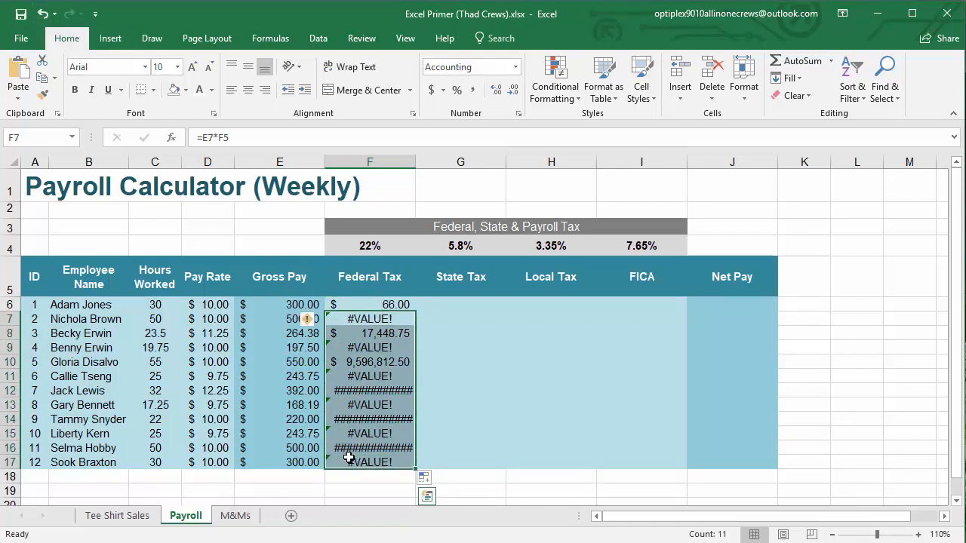
{"action": "key", "text": "Delete"}
Make the federal tax rate reference absolute in F6 with =E6*$F$4 and fill the formula down through F17
{"action": "left_click", "coordinate": [382, 304]}
{"action": "double_click", "coordinate": [383, 304]}
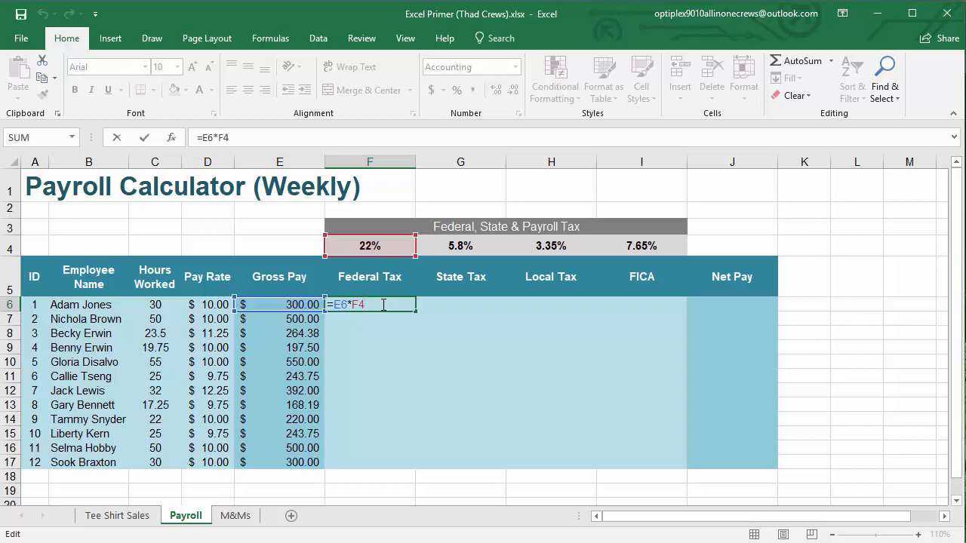
{"action": "left_click", "coordinate": [371, 278]}
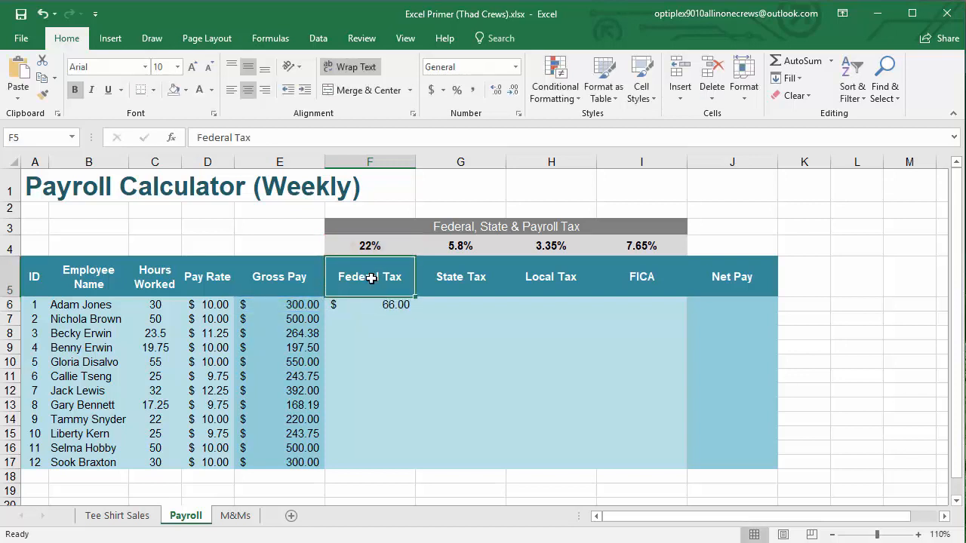
{"action": "double_click", "coordinate": [371, 247]}
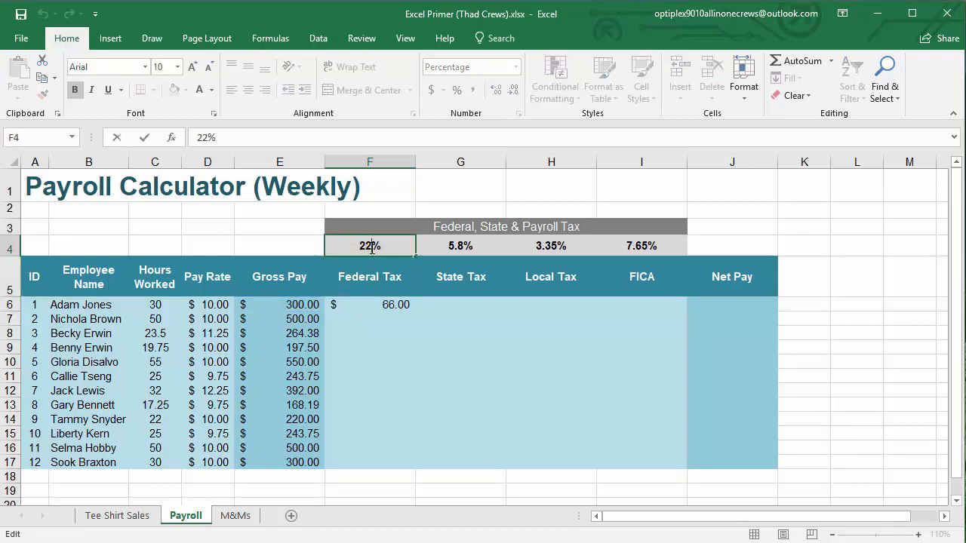
{"action": "key", "text": "Escape"}
{"action": "double_click", "coordinate": [371, 304]}
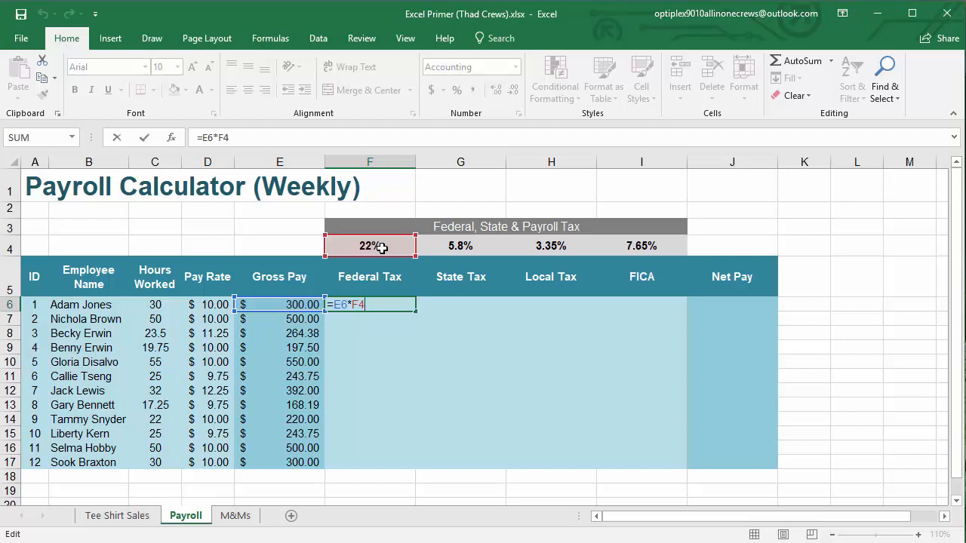
{"action": "key", "text": "F4"}
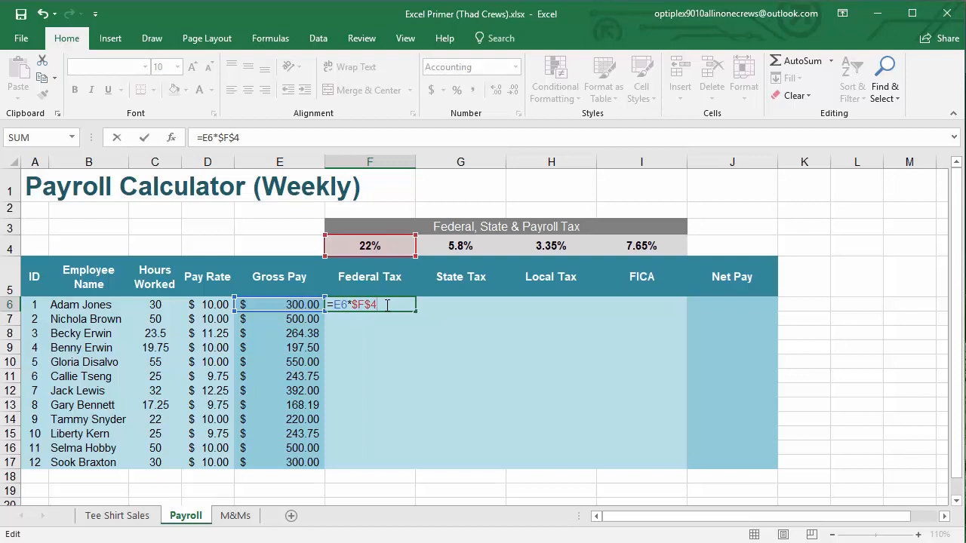
{"action": "key", "text": "Return"}
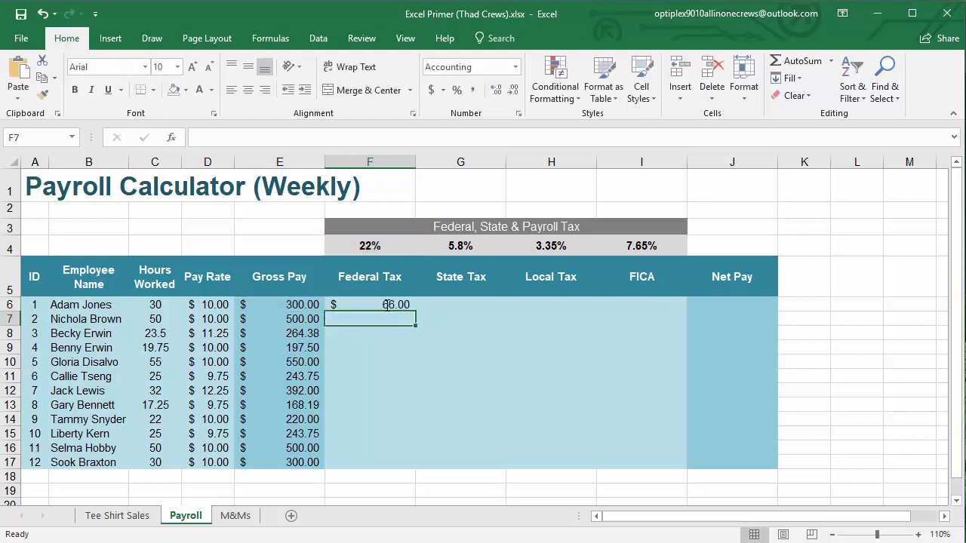
{"action": "left_click", "coordinate": [387, 305]}
{"action": "left_click_drag", "start_coordinate": [414, 310], "coordinate": [372, 466]}
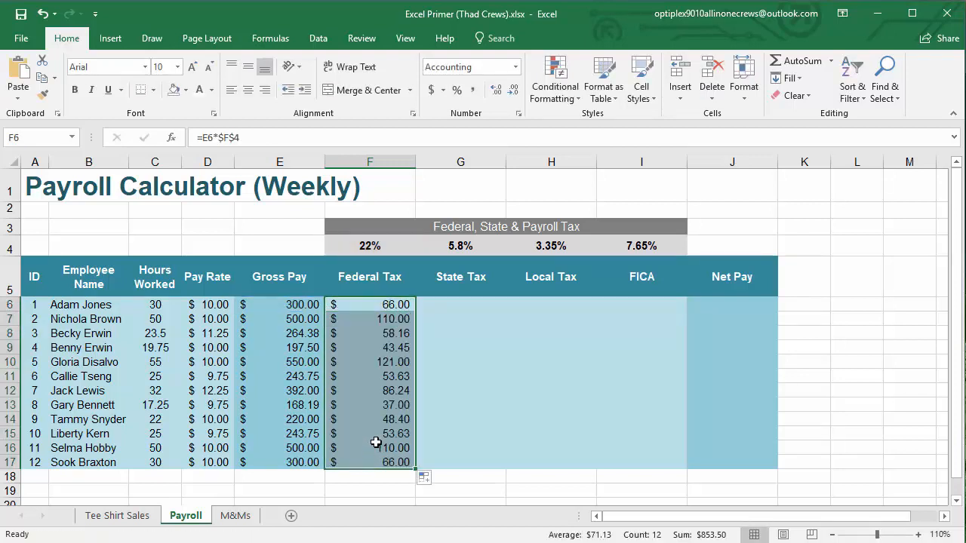
Check the copied federal tax formulas in F14, F16 and F17 against the rate in F4
{"action": "key", "text": "ctrl+Down"}
{"action": "double_click", "coordinate": [387, 419]}
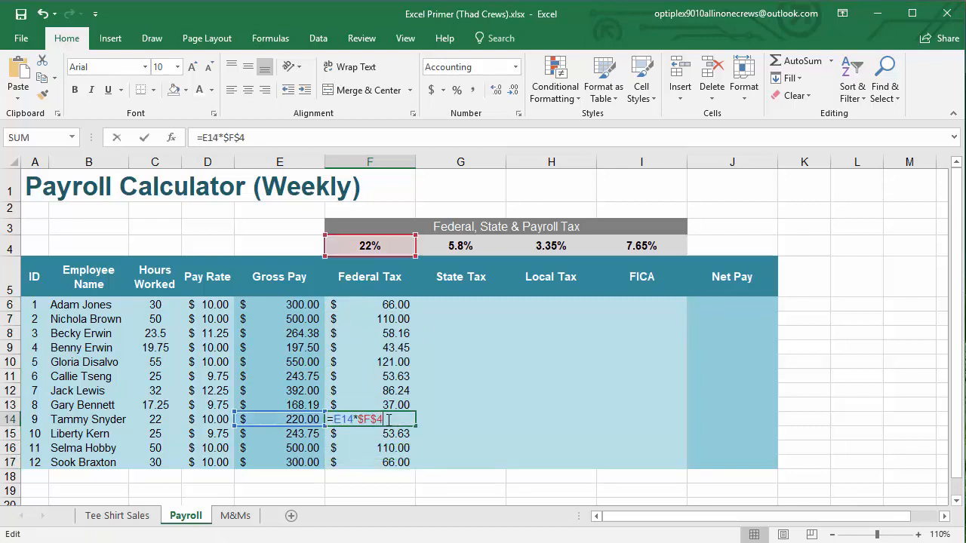
{"action": "key", "text": "ctrl+Return"}
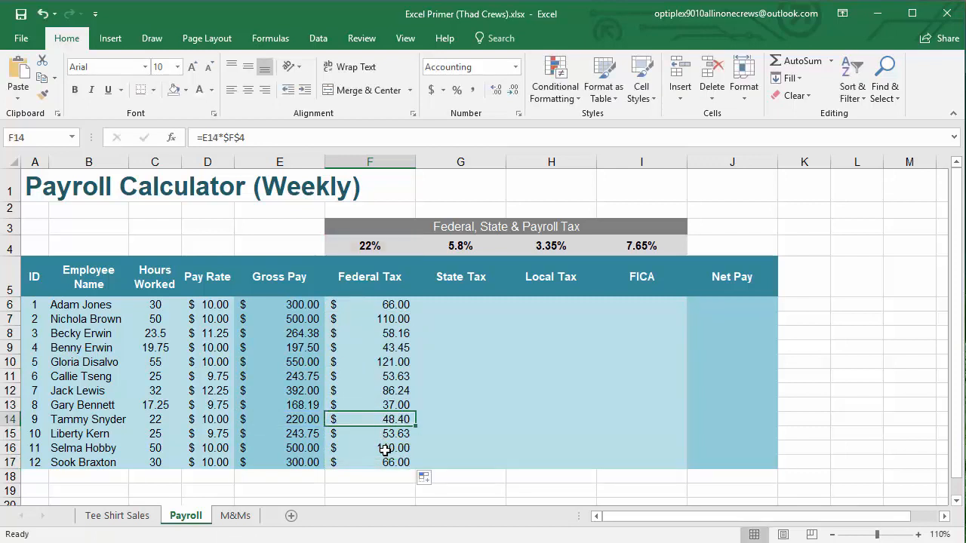
{"action": "double_click", "coordinate": [384, 448]}
{"action": "key", "text": "ctrl+Return"}
{"action": "left_click", "coordinate": [385, 462]}
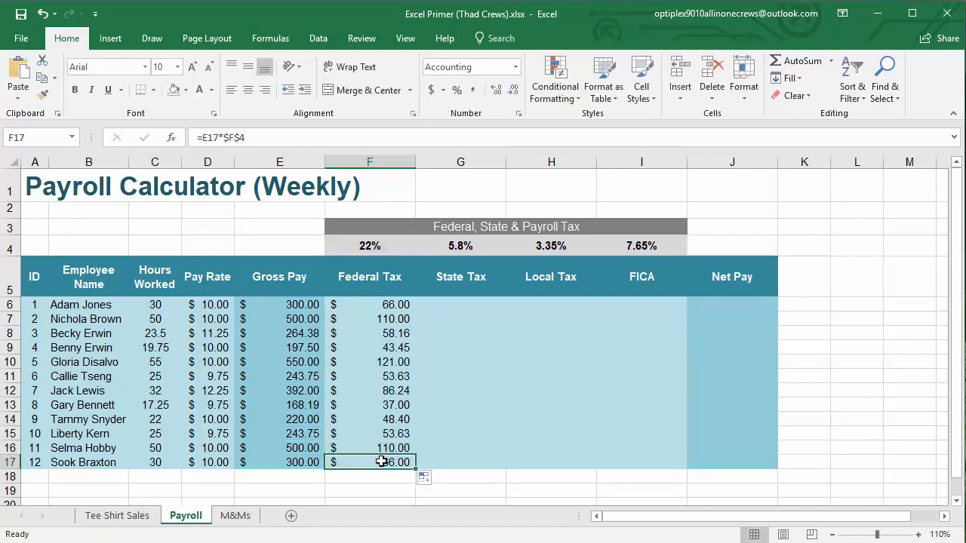
{"action": "double_click", "coordinate": [383, 461]}
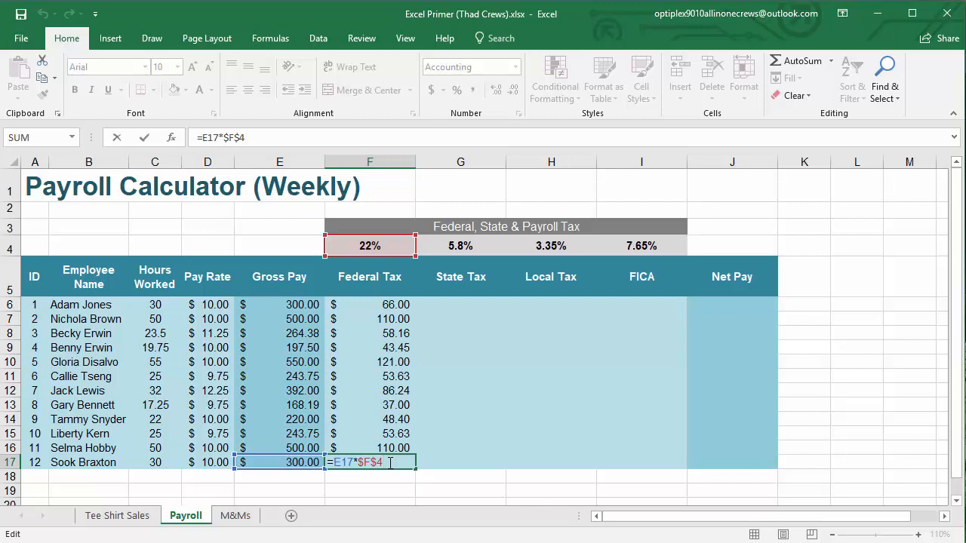
{"action": "key", "text": "ctrl+Return"}
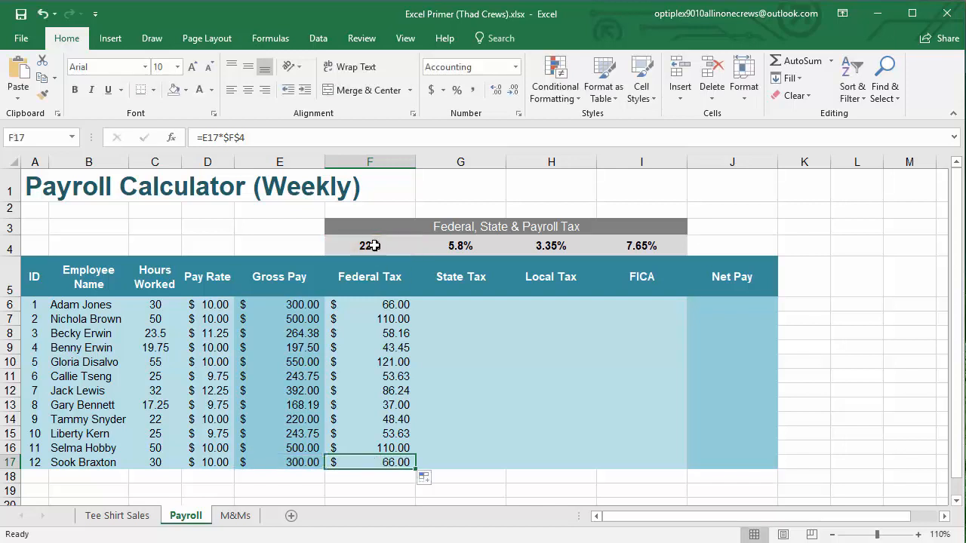
{"action": "left_click", "coordinate": [385, 246]}
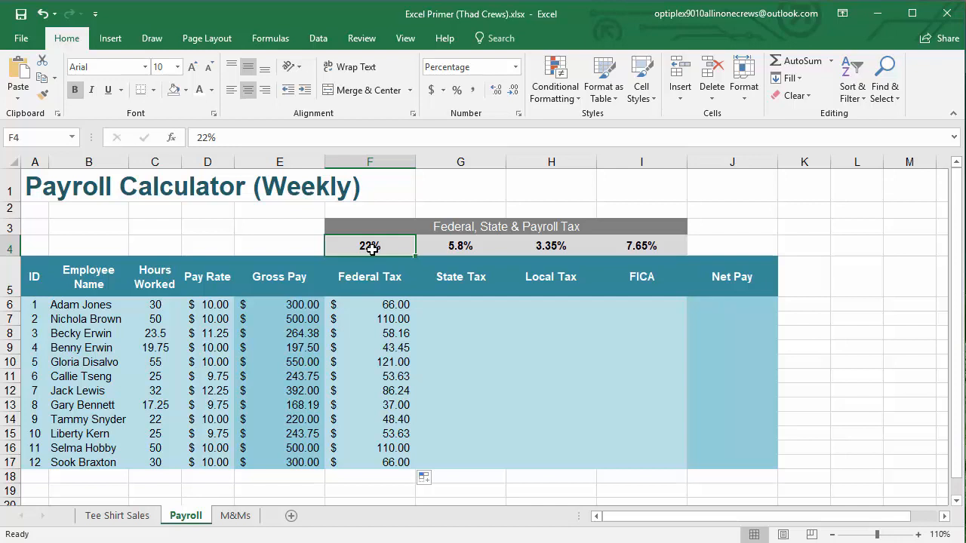
Calculate the first employee's state tax in G6 with the formula =E6*G4
{"action": "left_click", "coordinate": [446, 302]}
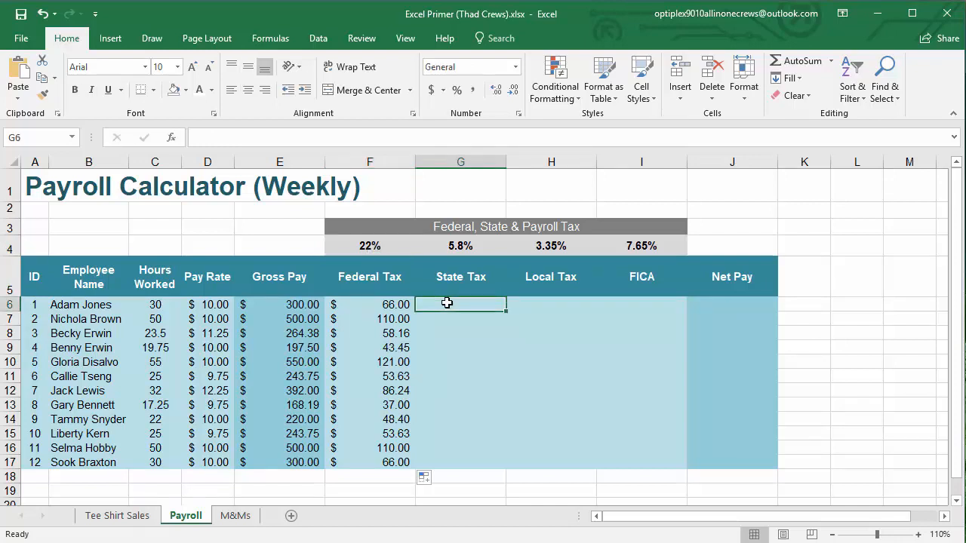
{"action": "type", "text": "="}
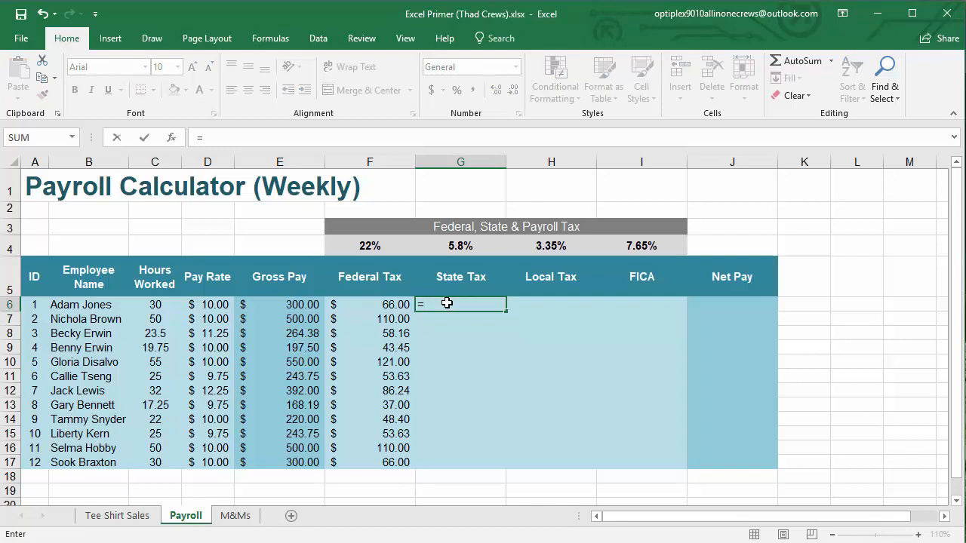
{"action": "left_click", "coordinate": [282, 303]}
{"action": "type", "text": "*"}
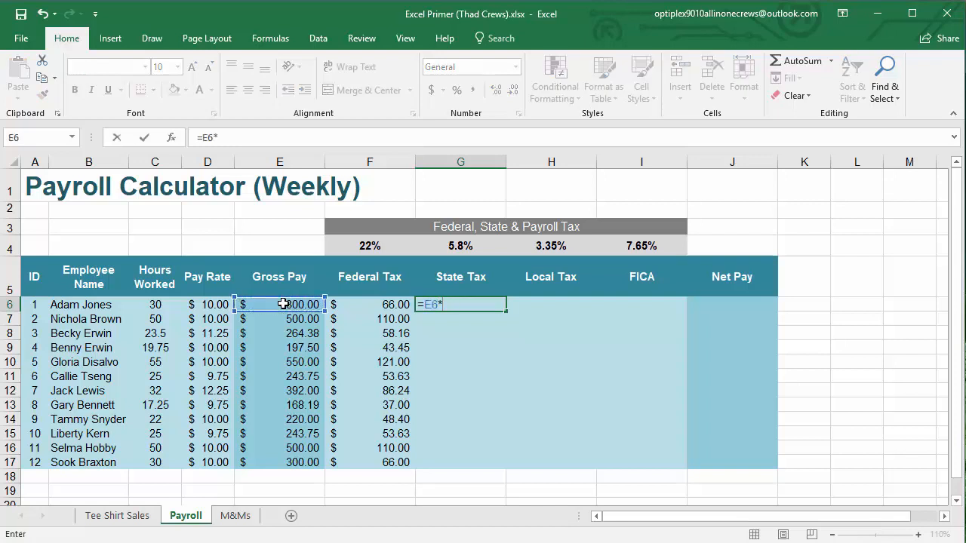
{"action": "left_click", "coordinate": [475, 245]}
{"action": "key", "text": "Return"}
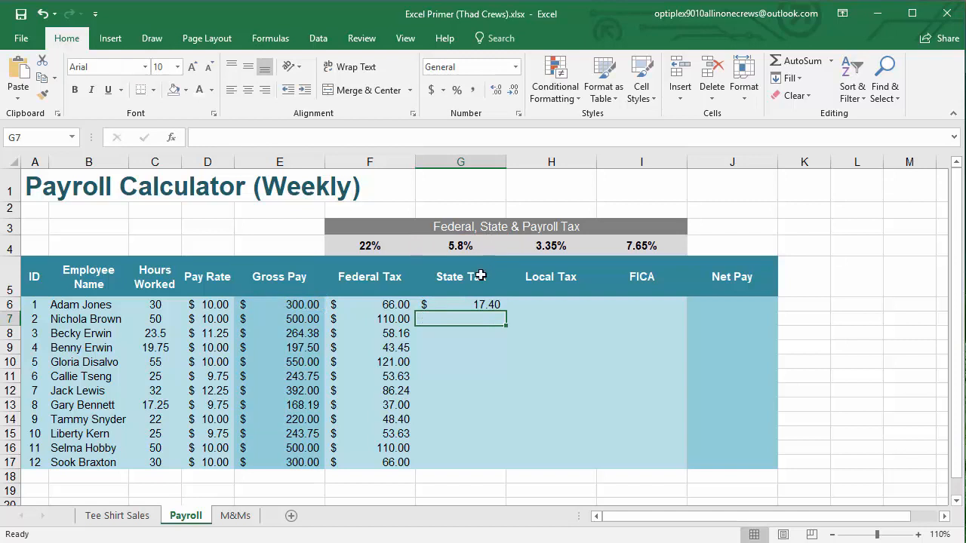
Try to fill the state tax formula from G6 down through G17, and undo the fill
{"action": "double_click", "coordinate": [465, 304]}
{"action": "key", "text": "Escape"}
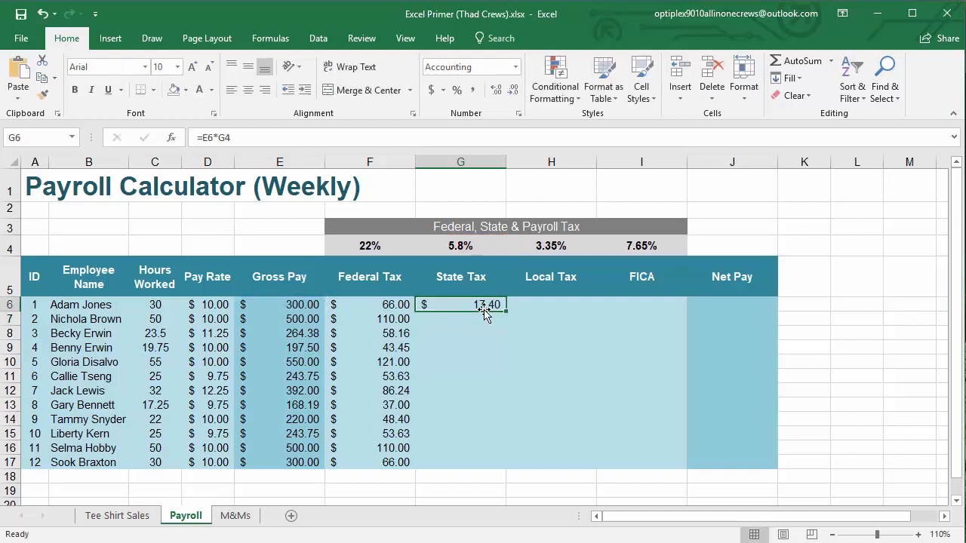
{"action": "left_click_drag", "start_coordinate": [505, 311], "coordinate": [489, 462]}
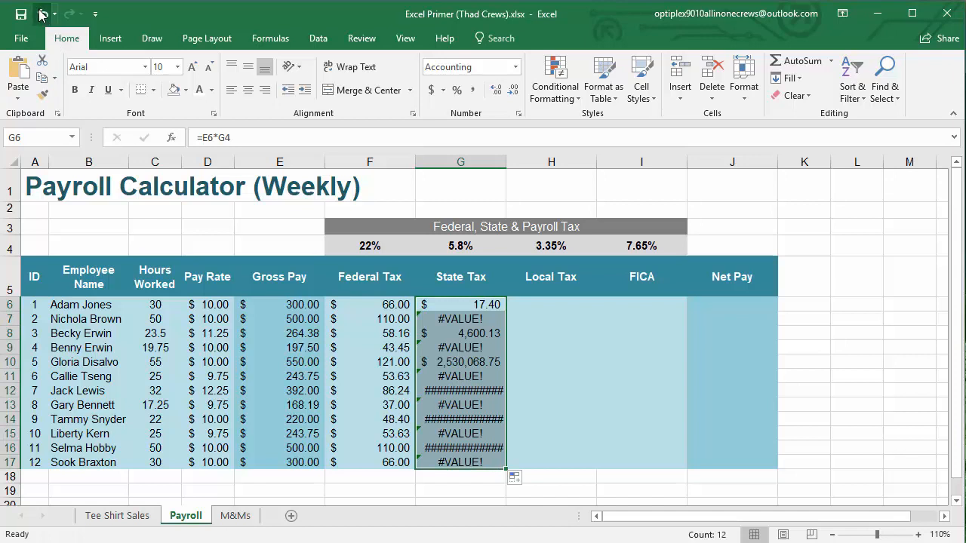
{"action": "left_click", "coordinate": [43, 14]}
Change the state tax formula in G6 to =E6*$G$4 and fill it down through G17
{"action": "double_click", "coordinate": [477, 306]}
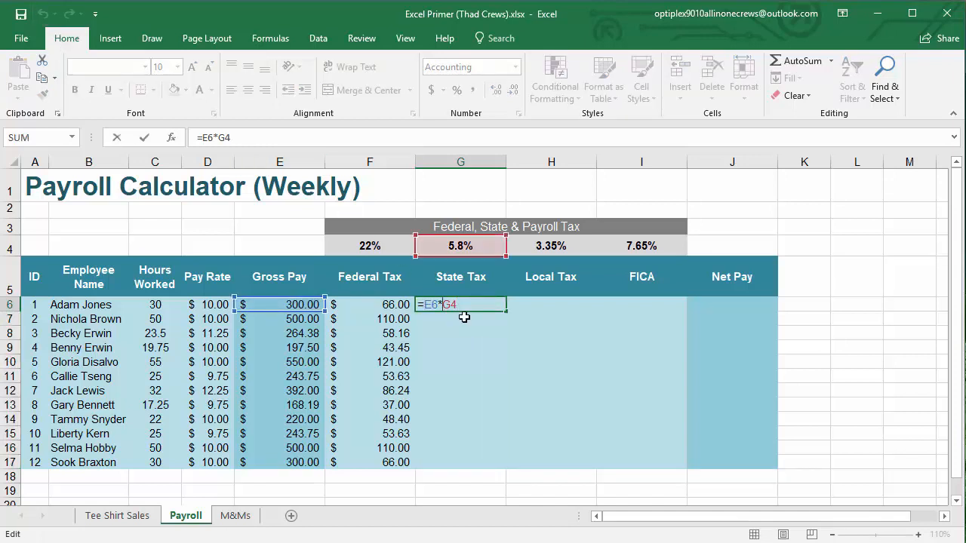
{"action": "type", "text": "$G$"}
{"action": "key", "text": "Return"}
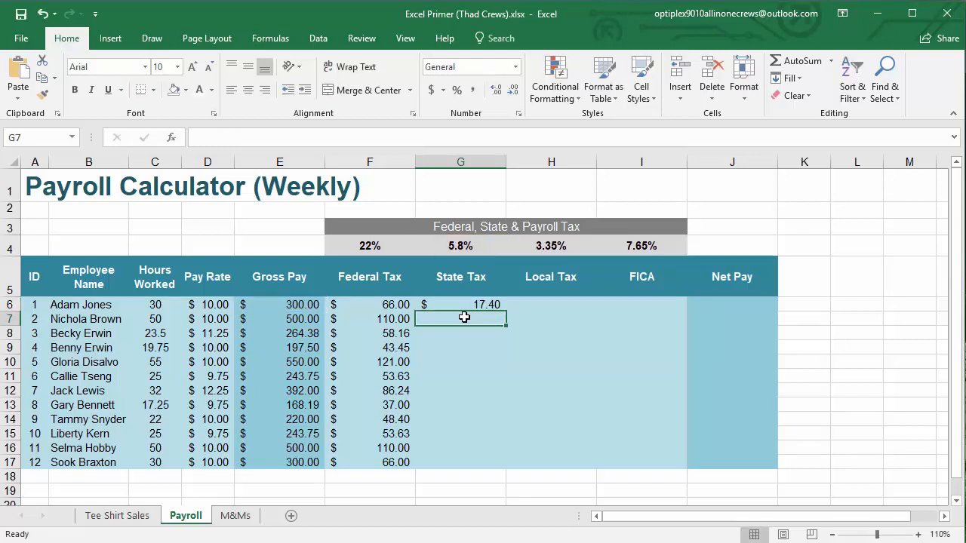
{"action": "left_click", "coordinate": [489, 304]}
{"action": "left_click_drag", "start_coordinate": [504, 311], "coordinate": [492, 469]}
Calculate local tax in H6 with =E6*$H$4 and fill the formula down through H17
{"action": "double_click", "coordinate": [533, 303]}
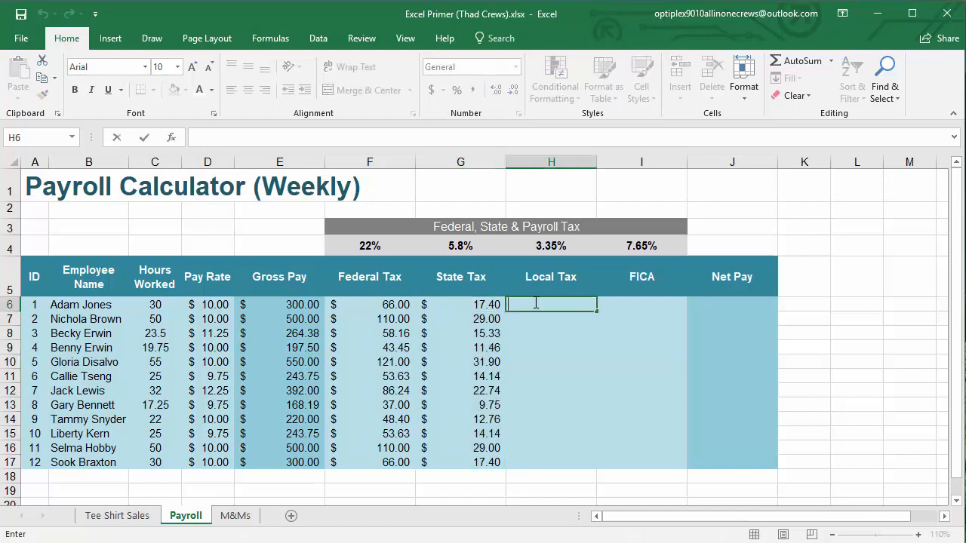
{"action": "type", "text": "="}
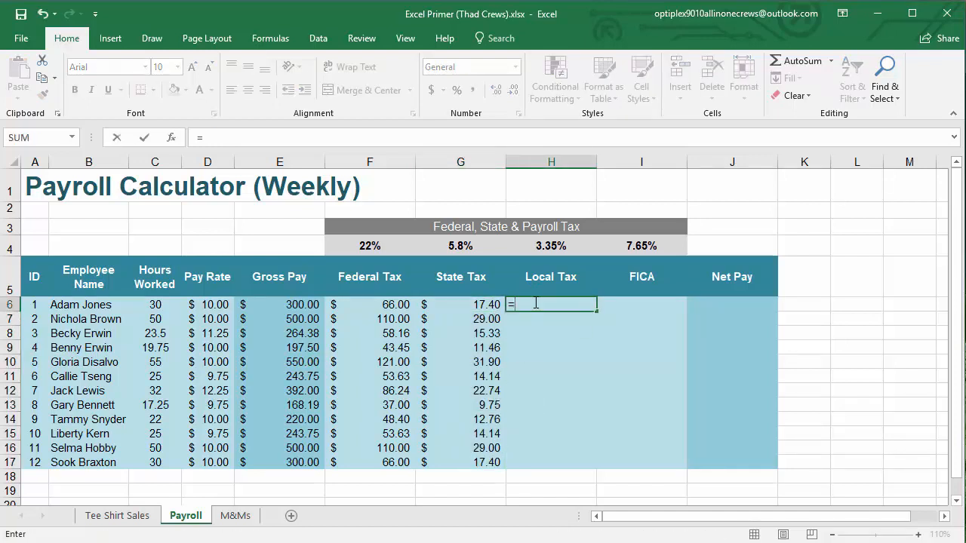
{"action": "left_click", "coordinate": [290, 303]}
{"action": "type", "text": "*"}
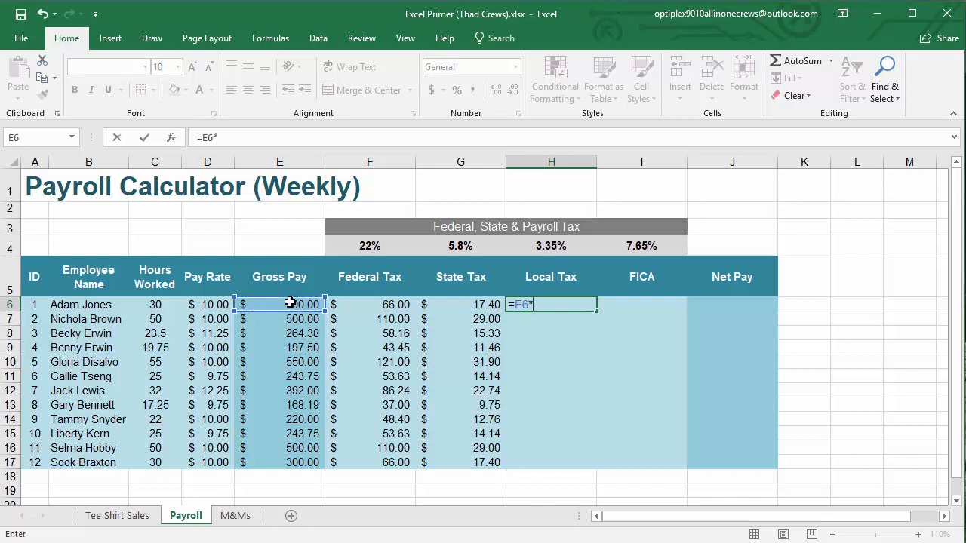
{"action": "left_click", "coordinate": [551, 247]}
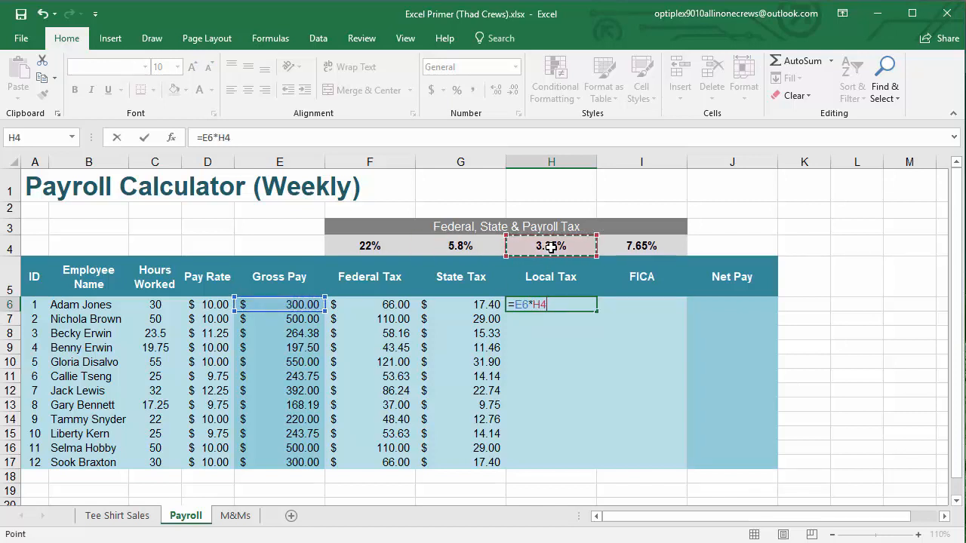
{"action": "left_click", "coordinate": [539, 304]}
{"action": "type", "text": "$"}
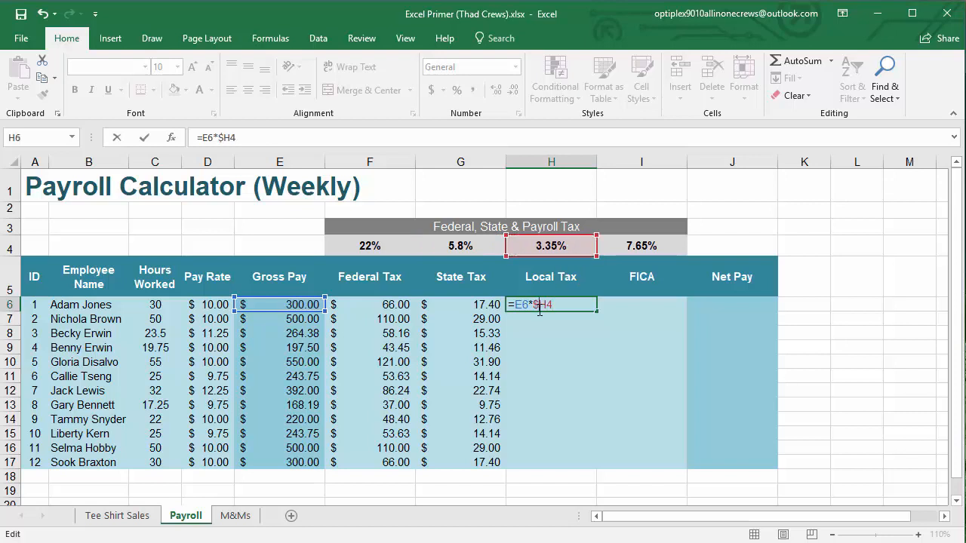
{"action": "key", "text": "Right"}
{"action": "type", "text": "$"}
{"action": "key", "text": "Return"}
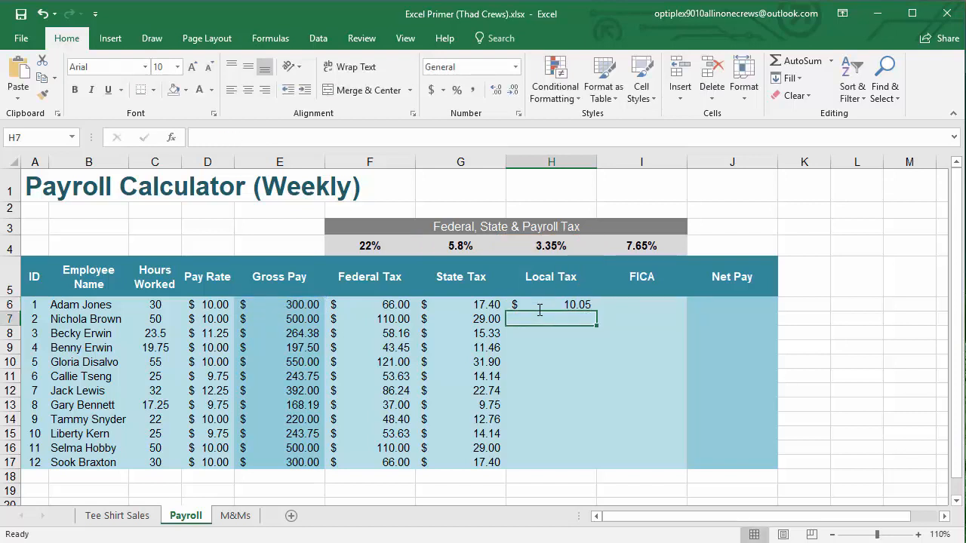
{"action": "left_click", "coordinate": [566, 304]}
{"action": "left_click_drag", "start_coordinate": [597, 313], "coordinate": [581, 460]}
Calculate FICA in I6 with =E6*$I$4 and fill the formula down through I17
{"action": "left_click", "coordinate": [629, 305]}
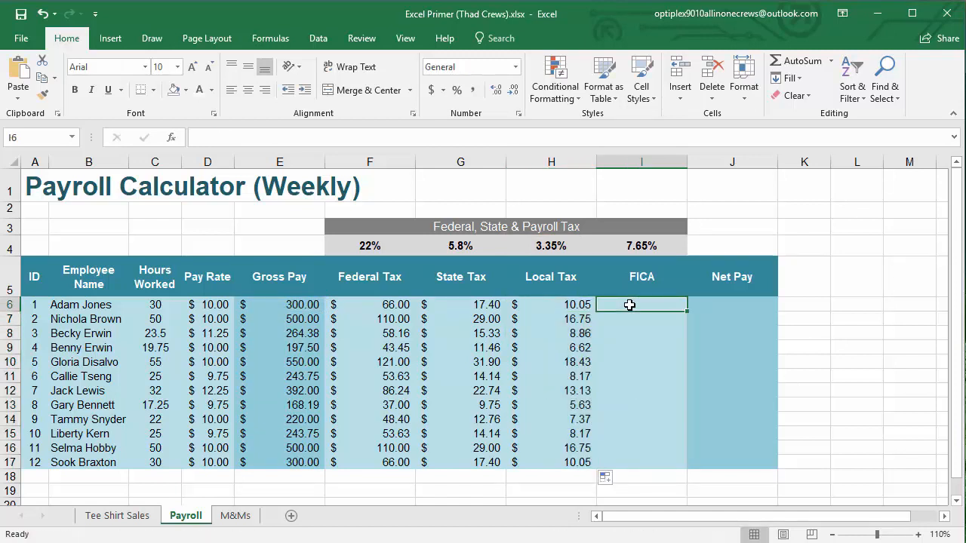
{"action": "type", "text": "="}
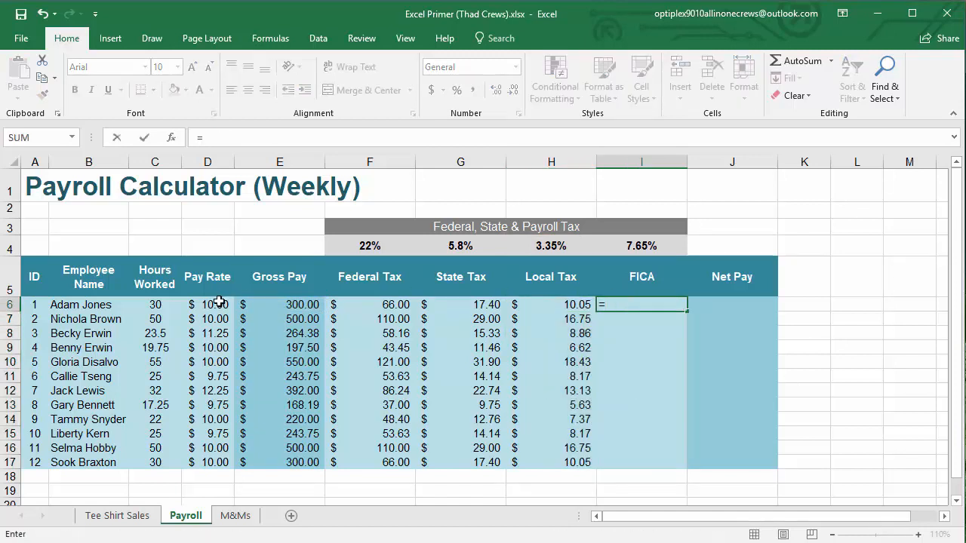
{"action": "left_click", "coordinate": [279, 305]}
{"action": "type", "text": "*"}
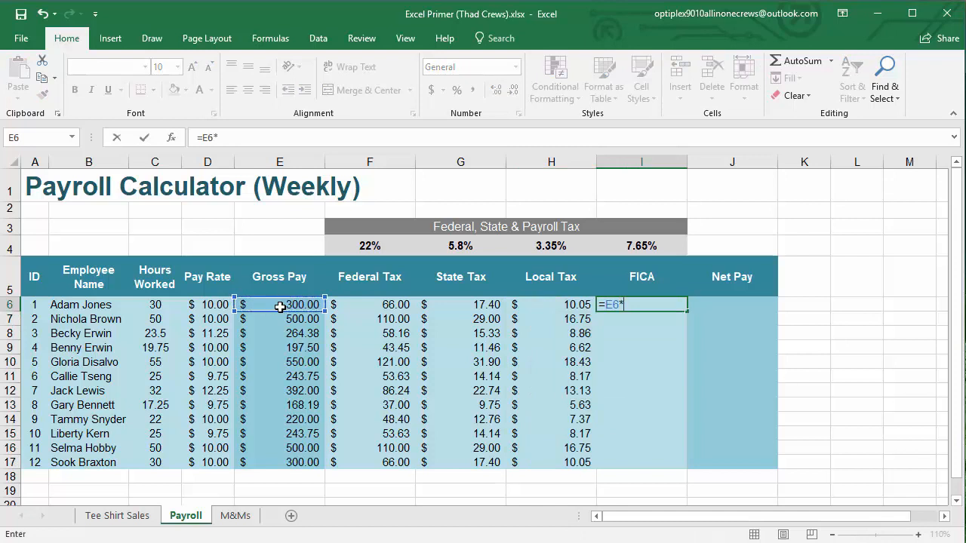
{"action": "left_click", "coordinate": [641, 246]}
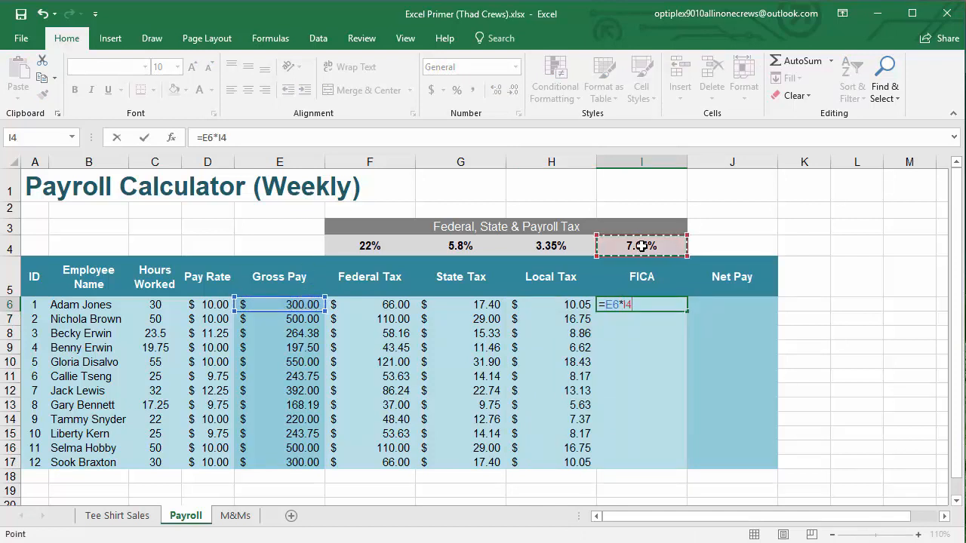
{"action": "key", "text": "F4"}
{"action": "key", "text": "Return"}
{"action": "left_click", "coordinate": [668, 305]}
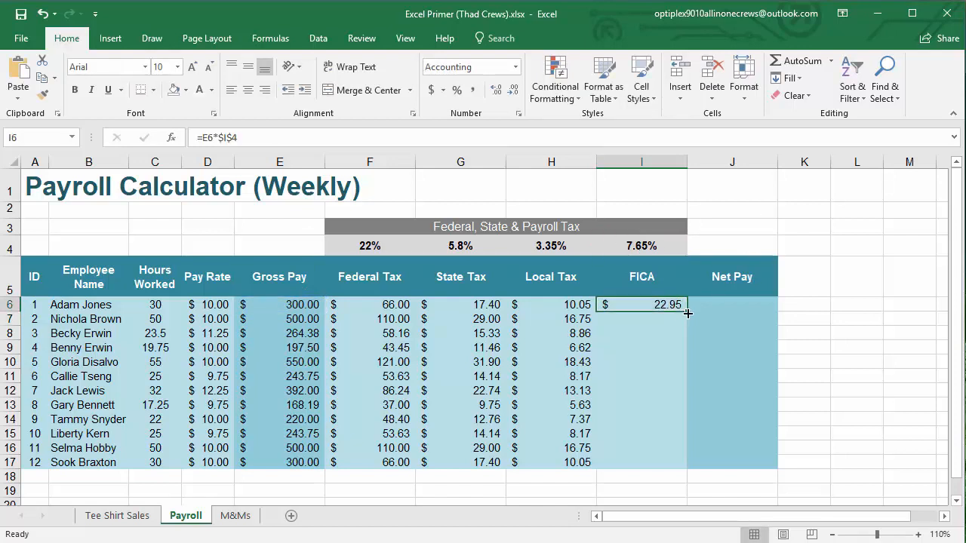
{"action": "left_click_drag", "start_coordinate": [686, 311], "coordinate": [655, 461]}
Calculate net pay in J6 with =E6-SUM(F6:I6) and fill the formula down through J17
{"action": "left_click", "coordinate": [723, 302]}
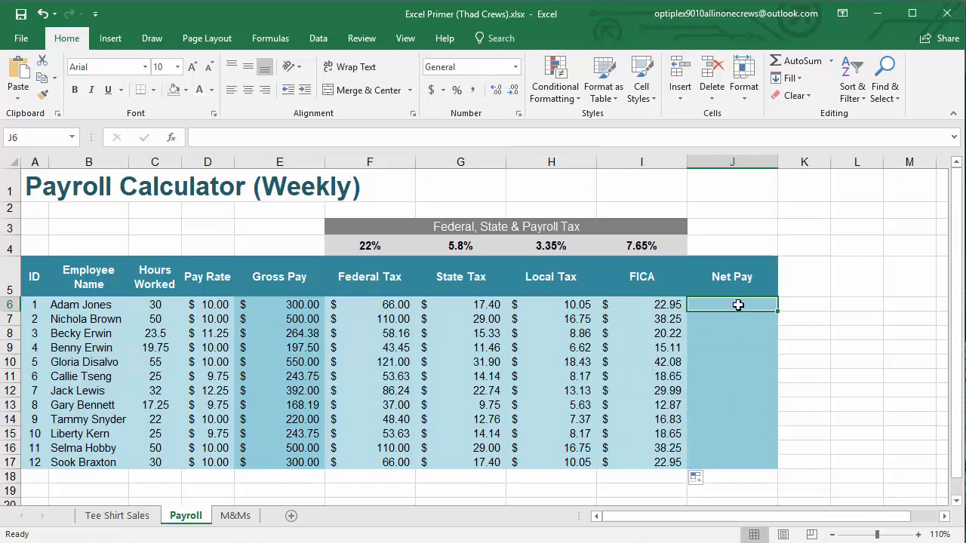
{"action": "type", "text": "="}
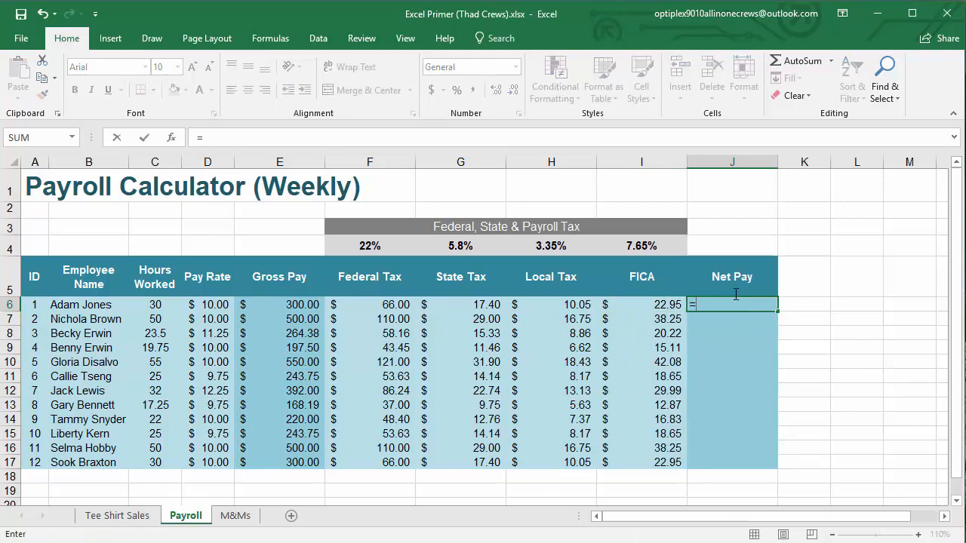
{"action": "left_click", "coordinate": [293, 306]}
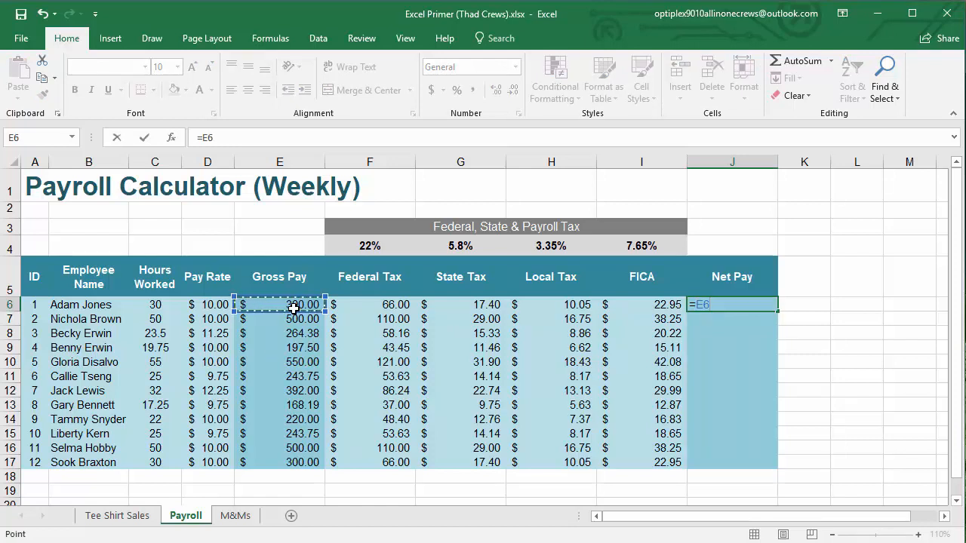
{"action": "type", "text": "-SUM("}
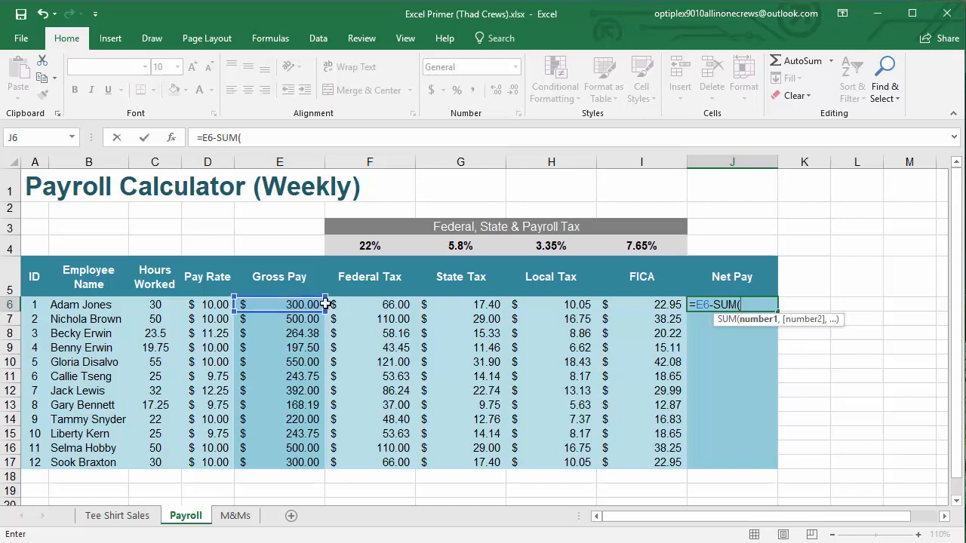
{"action": "left_click", "coordinate": [381, 298]}
{"action": "left_click_drag", "start_coordinate": [383, 297], "coordinate": [615, 300]}
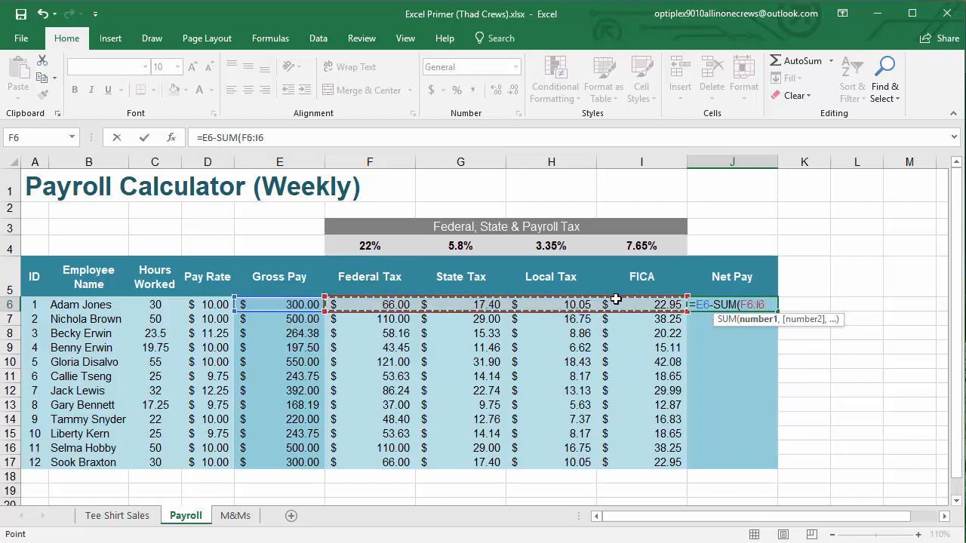
{"action": "type", "text": ")"}
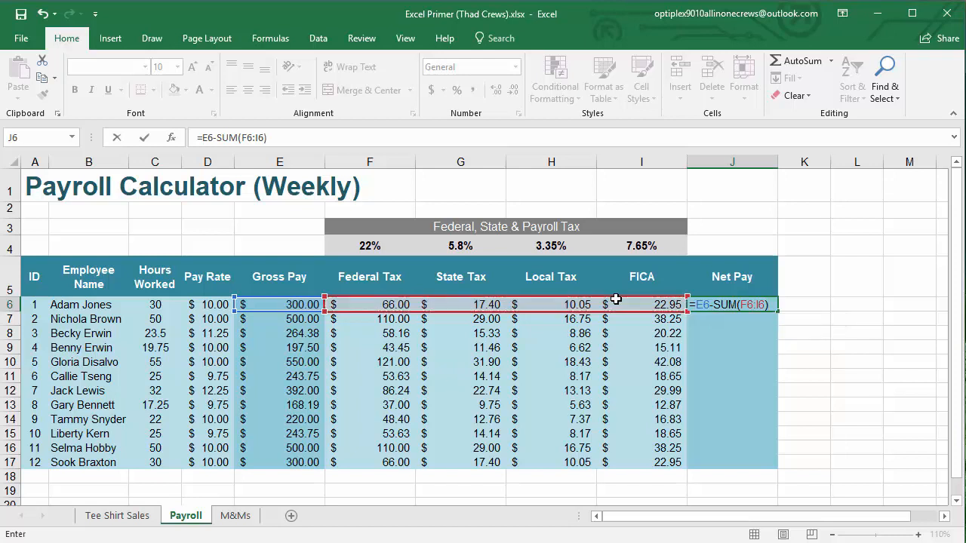
{"action": "key", "text": "Return"}
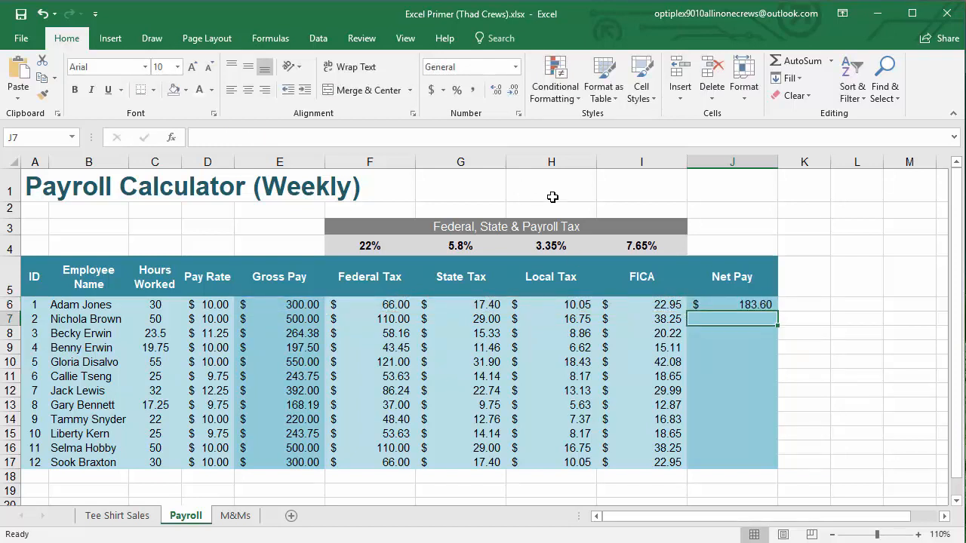
{"action": "left_click", "coordinate": [745, 304]}
{"action": "left_click_drag", "start_coordinate": [776, 311], "coordinate": [767, 460]}
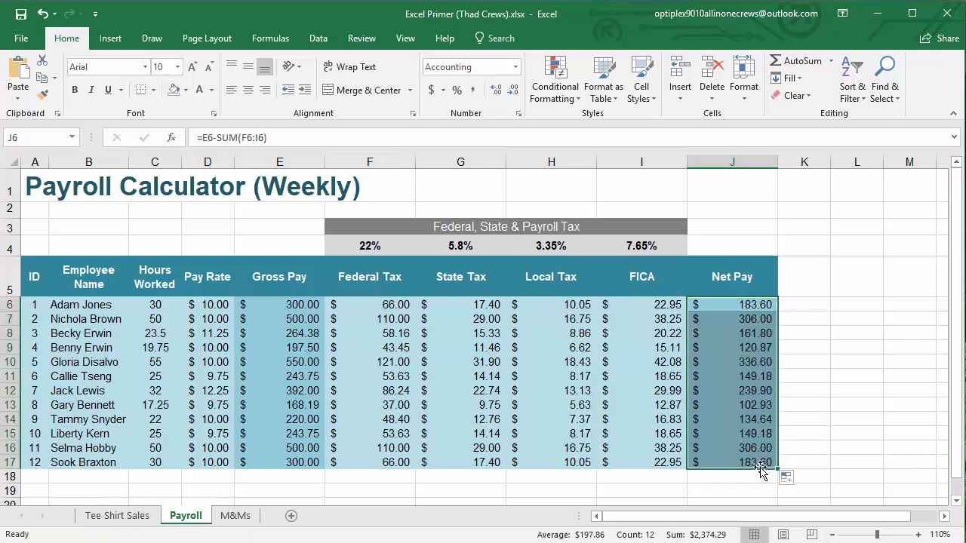
Inspect the filled net pay formulas in J16, J15 and J10 without changing them
{"action": "double_click", "coordinate": [749, 462]}
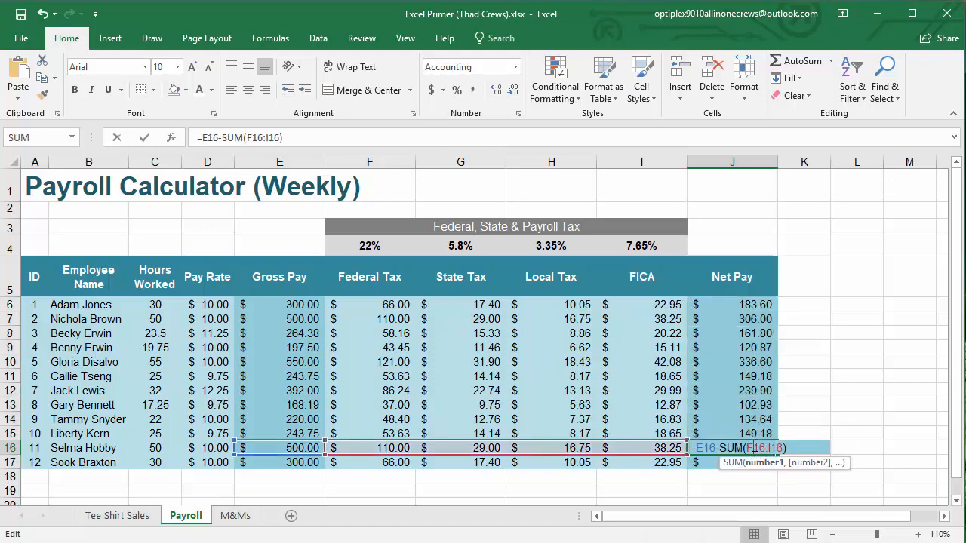
{"action": "key", "text": "Escape"}
{"action": "left_click", "coordinate": [747, 433]}
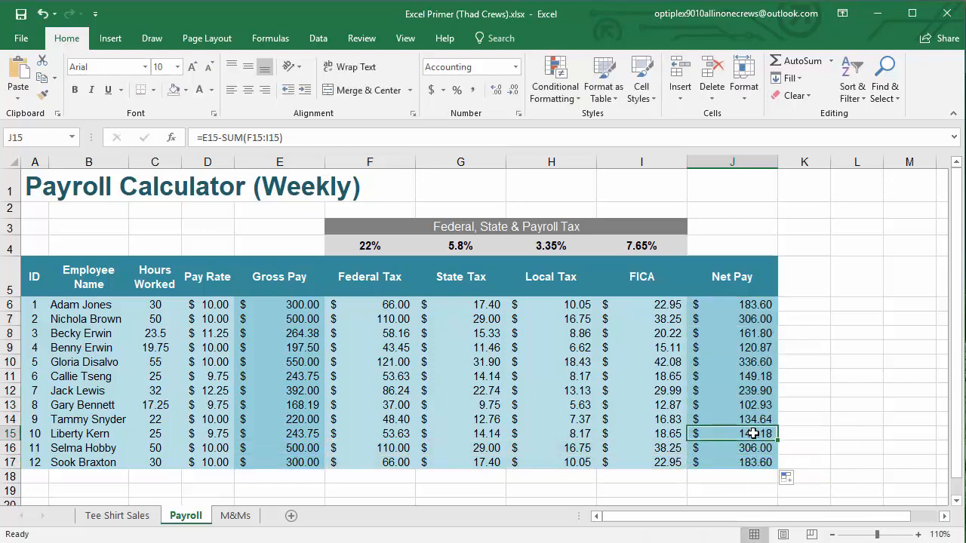
{"action": "double_click", "coordinate": [746, 433]}
{"action": "left_click", "coordinate": [893, 420]}
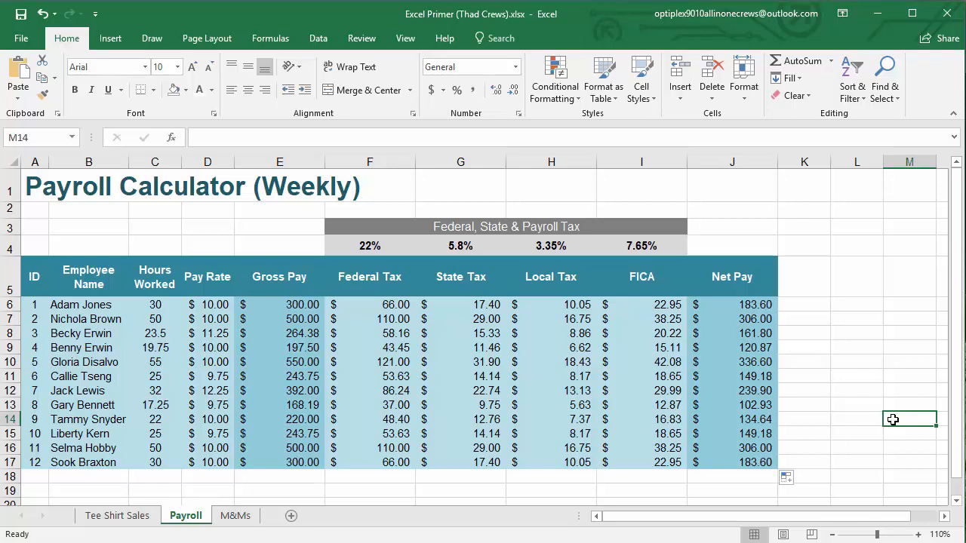
{"action": "double_click", "coordinate": [730, 363]}
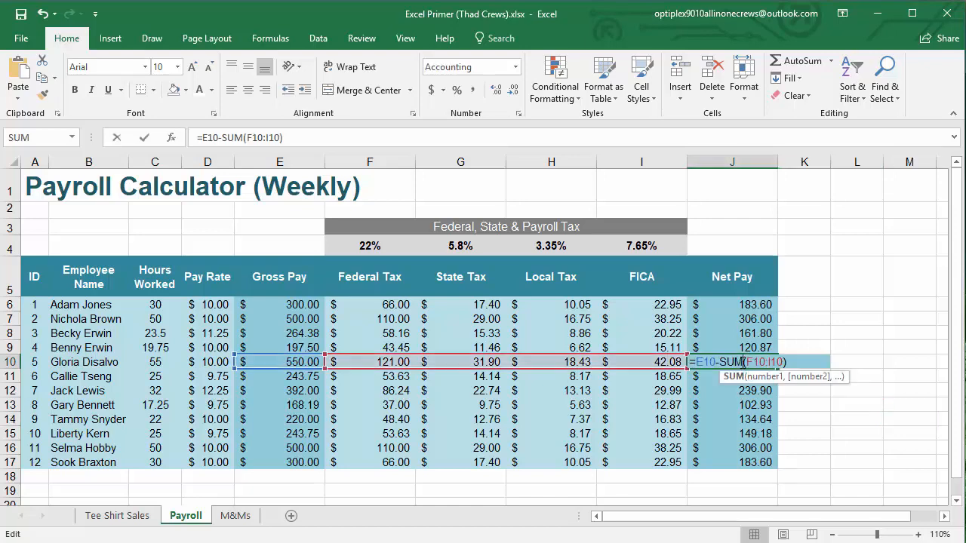
{"action": "key", "text": "Escape"}
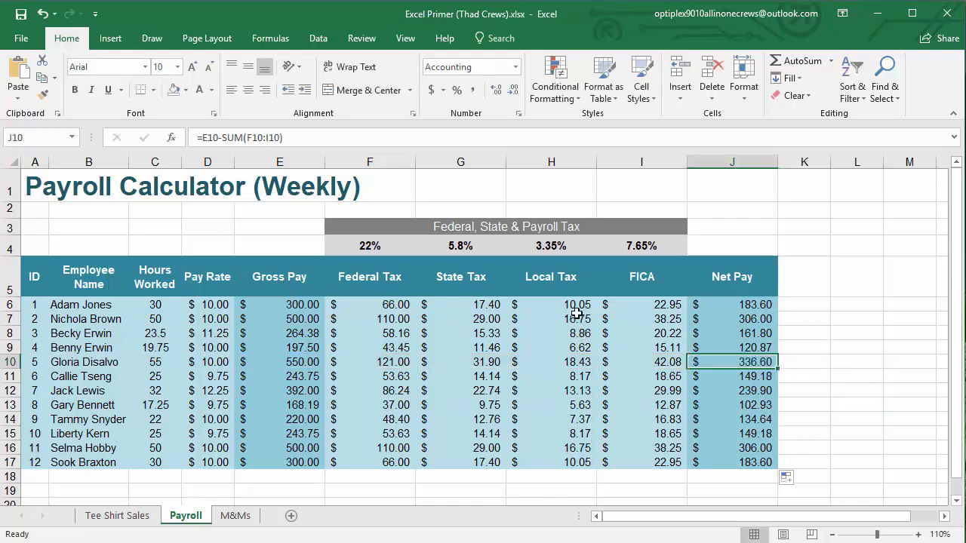
Inspect the formulas in local tax cell H7, federal tax cell F9 and the gross pay column, leaving them unchanged
{"action": "double_click", "coordinate": [577, 319]}
{"action": "key", "text": "Escape"}
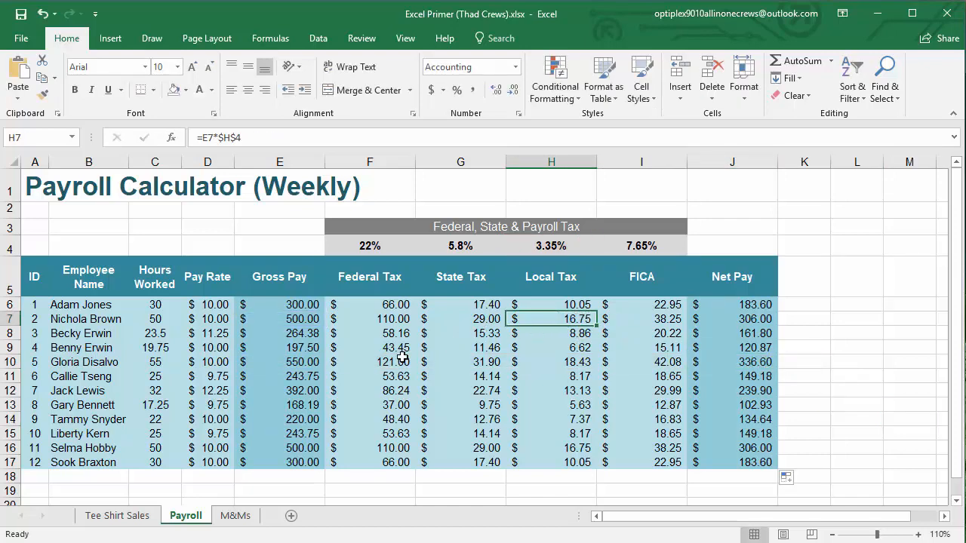
{"action": "left_click", "coordinate": [395, 348]}
{"action": "double_click", "coordinate": [396, 348]}
{"action": "key", "text": "Escape"}
{"action": "double_click", "coordinate": [259, 373]}
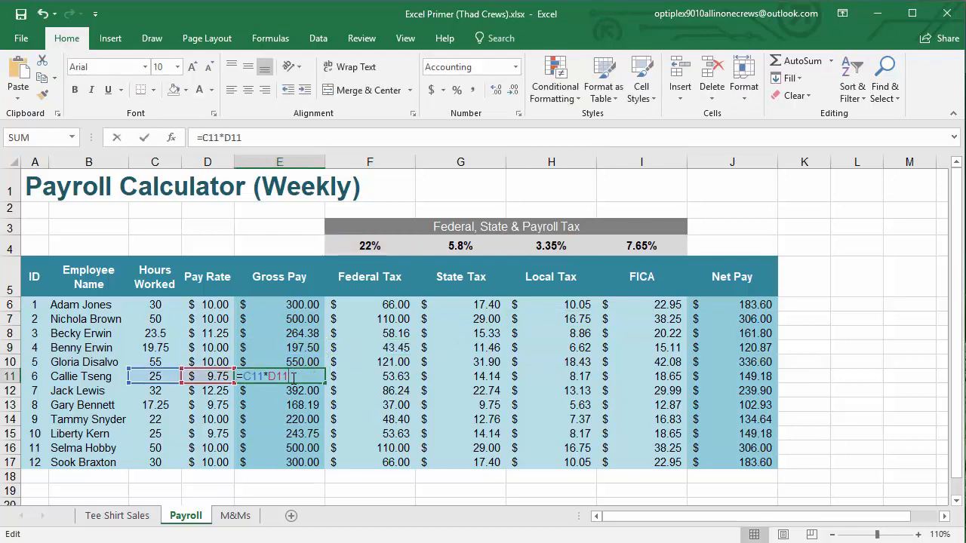
{"action": "key", "text": "Escape"}
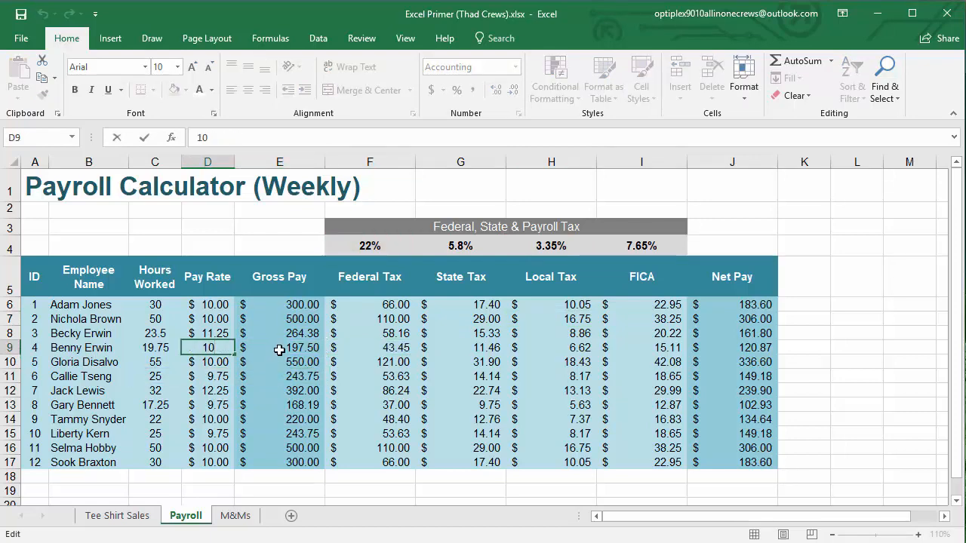
{"action": "double_click", "coordinate": [279, 347]}
{"action": "key", "text": "Escape"}
Review the entered hours and pay rates in columns C and D, and the cell references in federal tax formula F13
{"action": "left_click", "coordinate": [159, 305]}
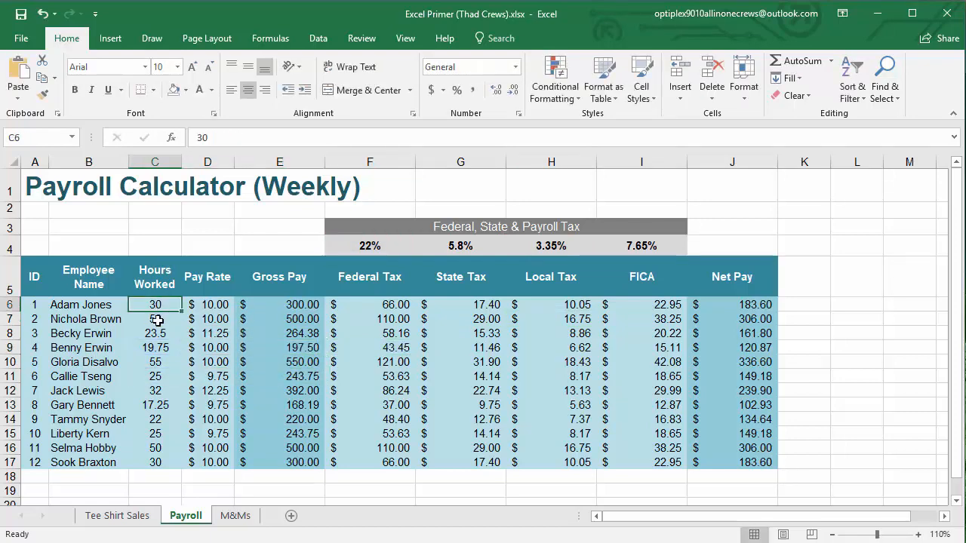
{"action": "left_click", "coordinate": [158, 322]}
{"action": "left_click", "coordinate": [154, 341]}
{"action": "left_click", "coordinate": [155, 376]}
{"action": "left_click", "coordinate": [155, 405]}
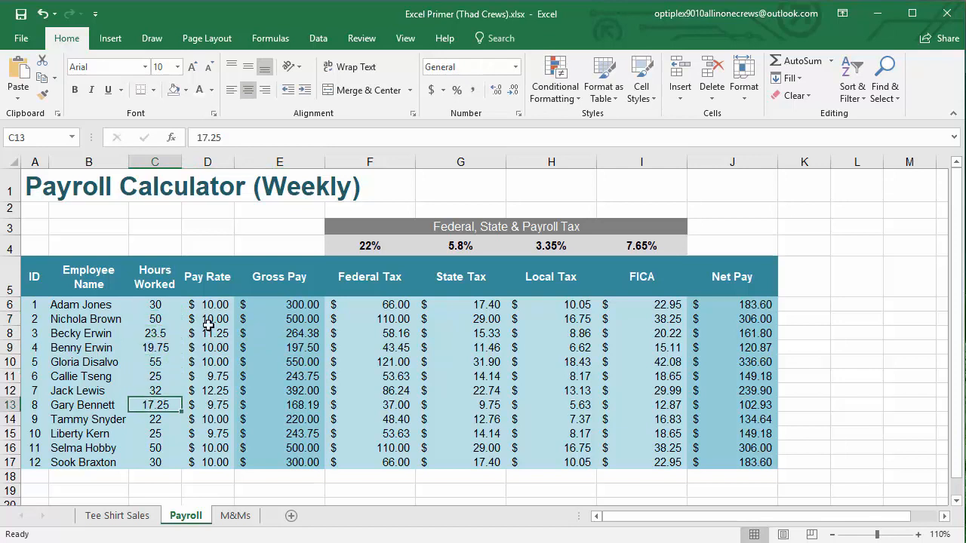
{"action": "left_click", "coordinate": [208, 362]}
{"action": "left_click", "coordinate": [213, 403]}
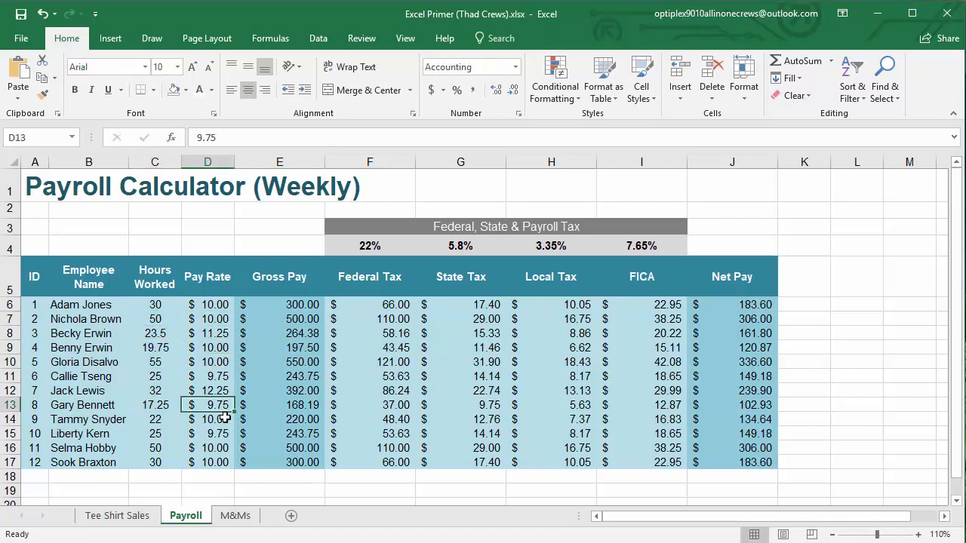
{"action": "left_click", "coordinate": [378, 405]}
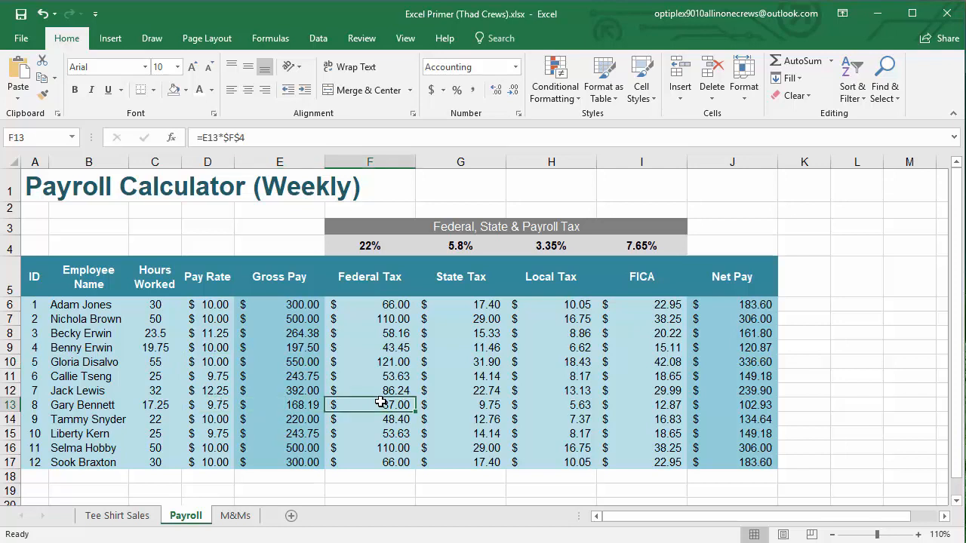
{"action": "double_click", "coordinate": [380, 404]}
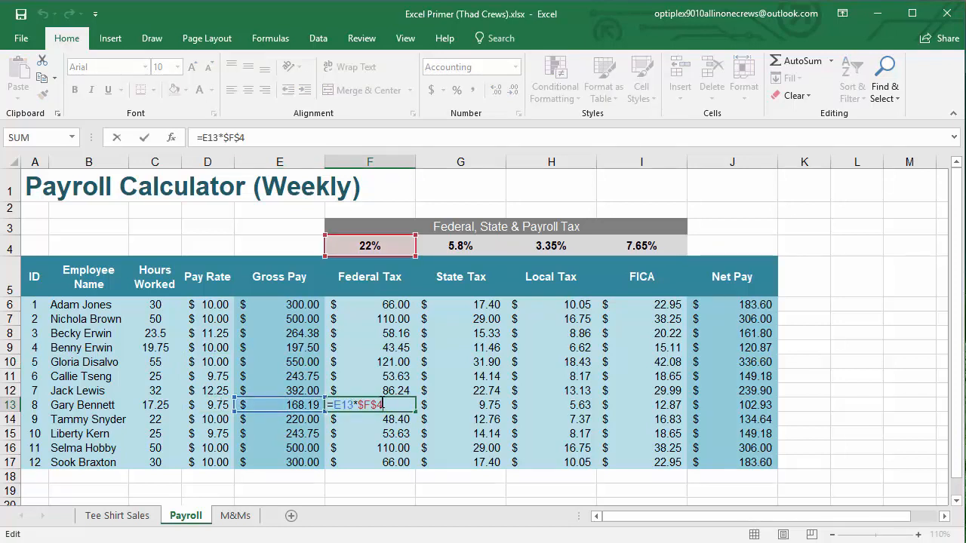
{"action": "key", "text": "ctrl+Return"}
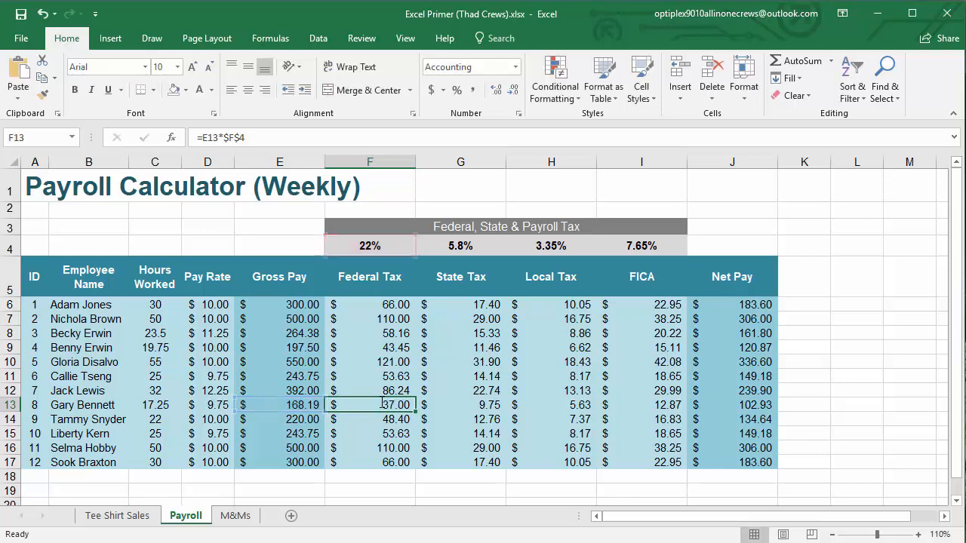
Switch to the M&Ms sheet and look through the individual red weights in A4 through A12
{"action": "left_click", "coordinate": [235, 516]}
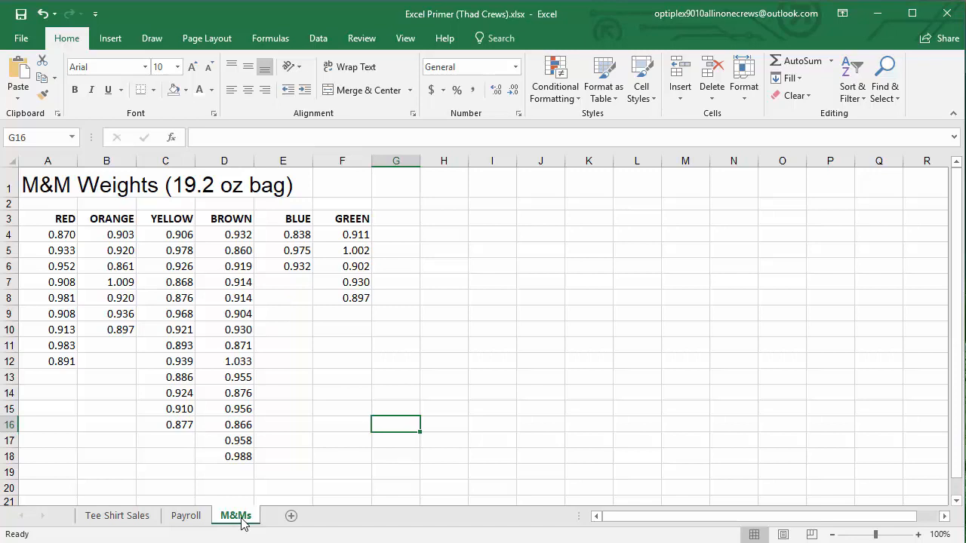
{"action": "left_click", "coordinate": [44, 237]}
{"action": "left_click", "coordinate": [48, 254]}
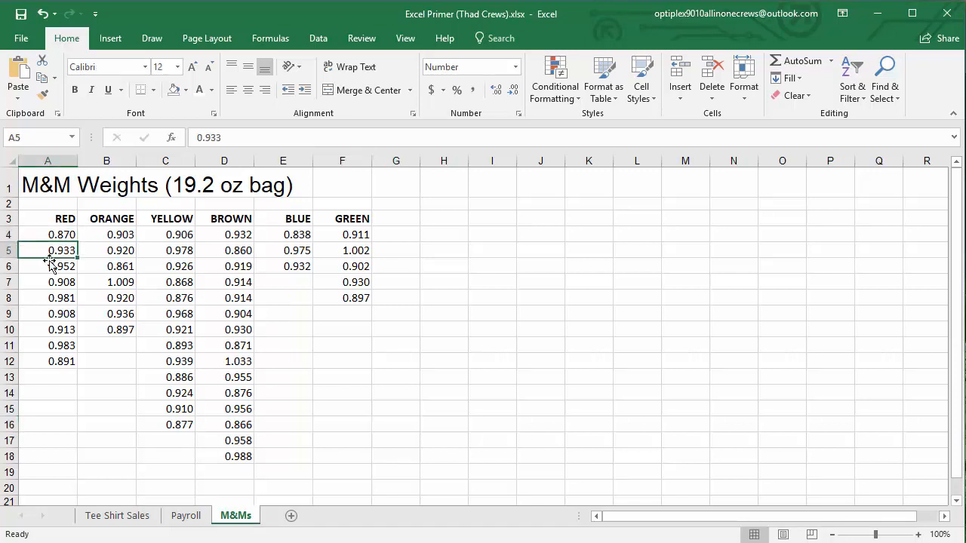
{"action": "left_click", "coordinate": [49, 265]}
{"action": "left_click", "coordinate": [54, 282]}
{"action": "left_click", "coordinate": [54, 298]}
{"action": "left_click", "coordinate": [54, 314]}
{"action": "left_click", "coordinate": [54, 330]}
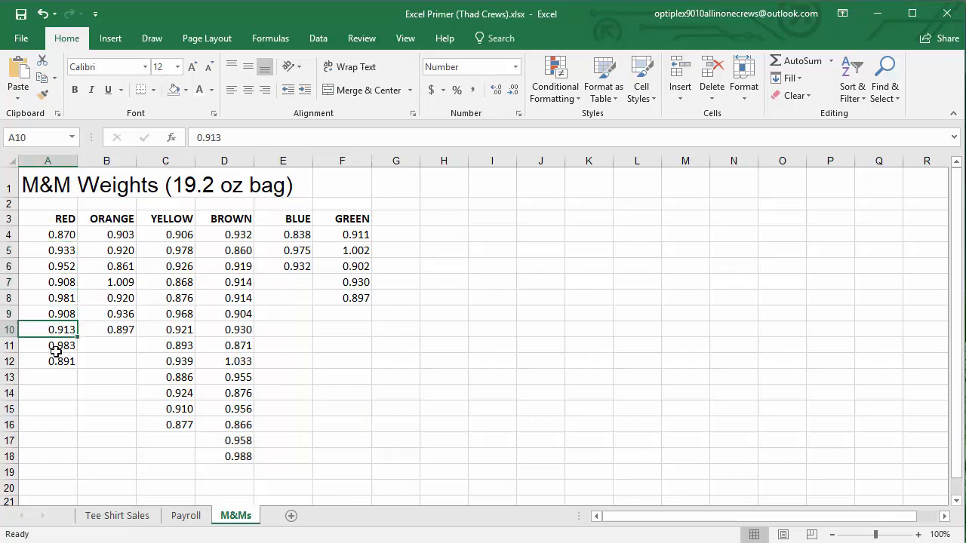
{"action": "left_click", "coordinate": [56, 349]}
{"action": "left_click", "coordinate": [57, 361]}
{"action": "left_click", "coordinate": [398, 356]}
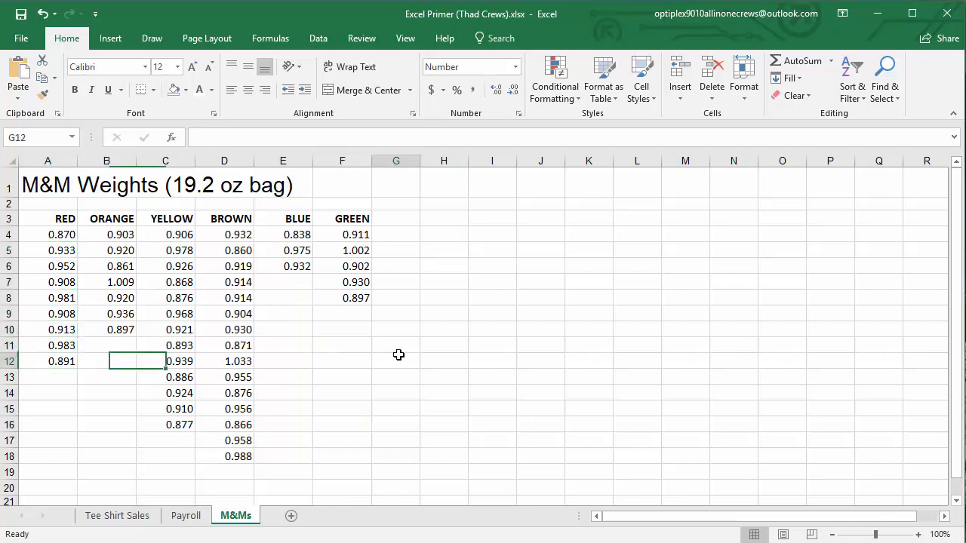
Examine individual orange, brown and red weights, and compare the lengths of the blue, green and brown lists
{"action": "left_click", "coordinate": [122, 284]}
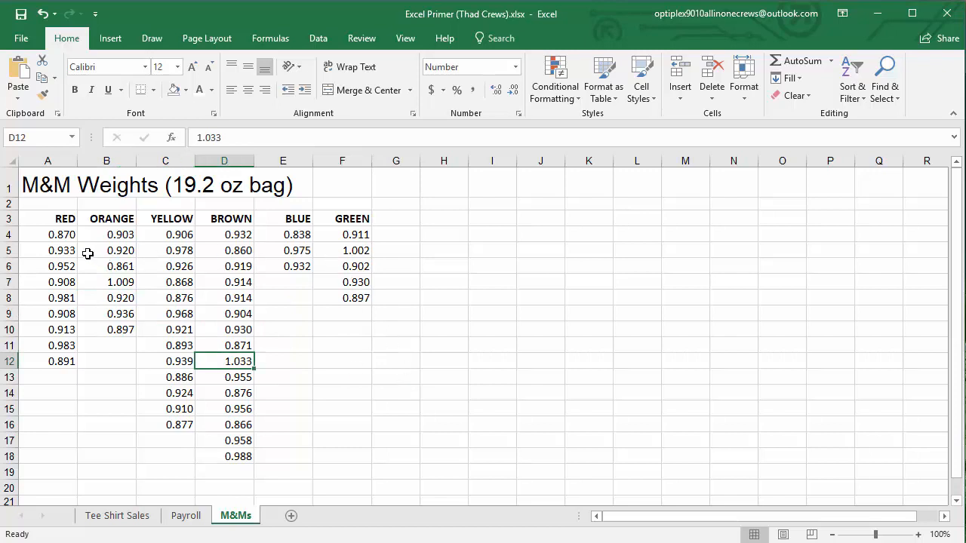
{"action": "left_click", "coordinate": [67, 238]}
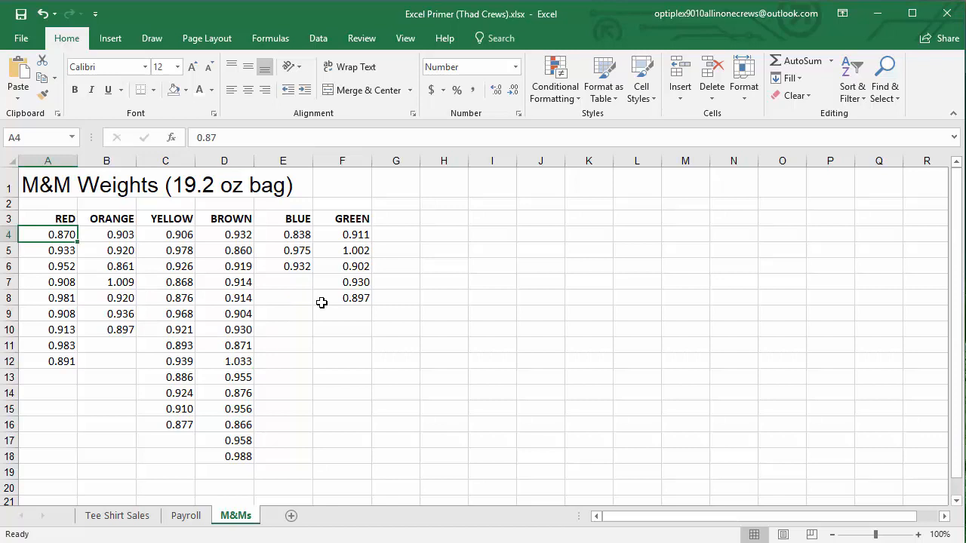
{"action": "left_click", "coordinate": [365, 364]}
{"action": "left_click", "coordinate": [450, 411]}
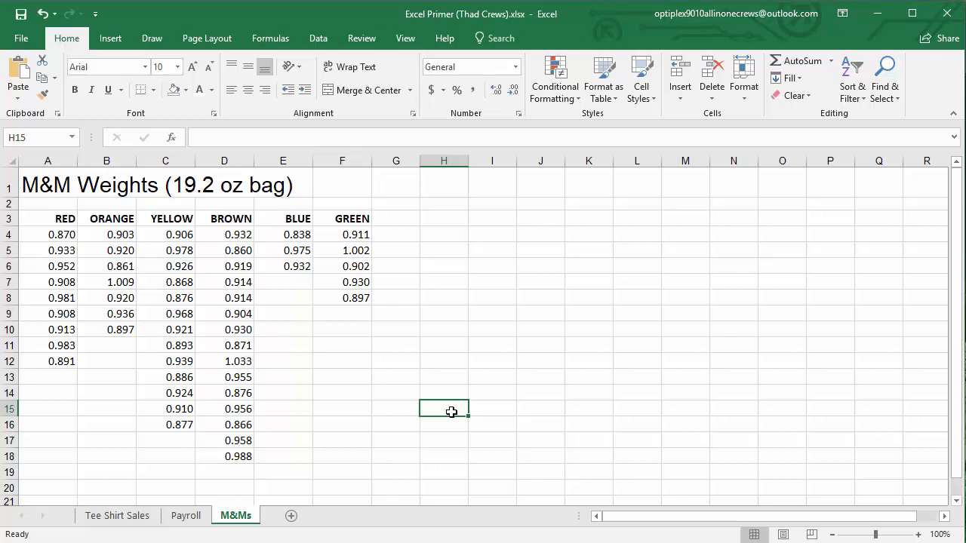
{"action": "left_click_drag", "start_coordinate": [300, 235], "coordinate": [300, 266]}
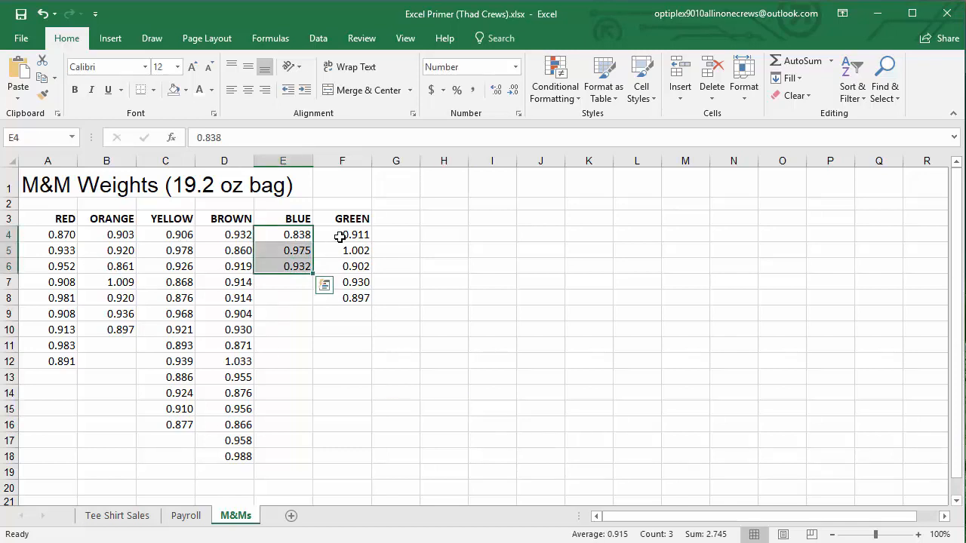
{"action": "left_click_drag", "start_coordinate": [340, 237], "coordinate": [336, 299]}
{"action": "left_click_drag", "start_coordinate": [243, 237], "coordinate": [237, 440]}
{"action": "left_click", "coordinate": [237, 440]}
{"action": "left_click", "coordinate": [384, 439]}
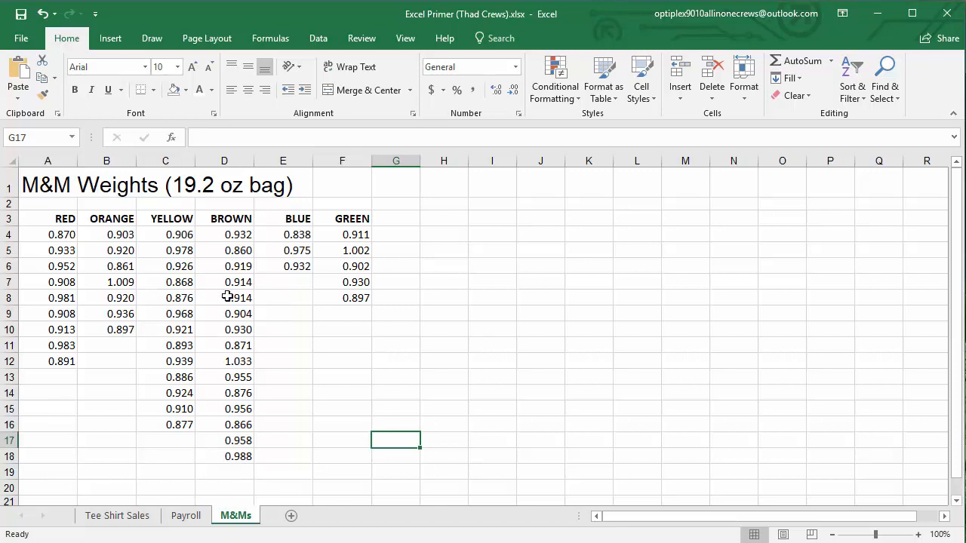
Count the red weights in cell A20 with the formula =COUNT(A4:A19)
{"action": "left_click", "coordinate": [6, 457]}
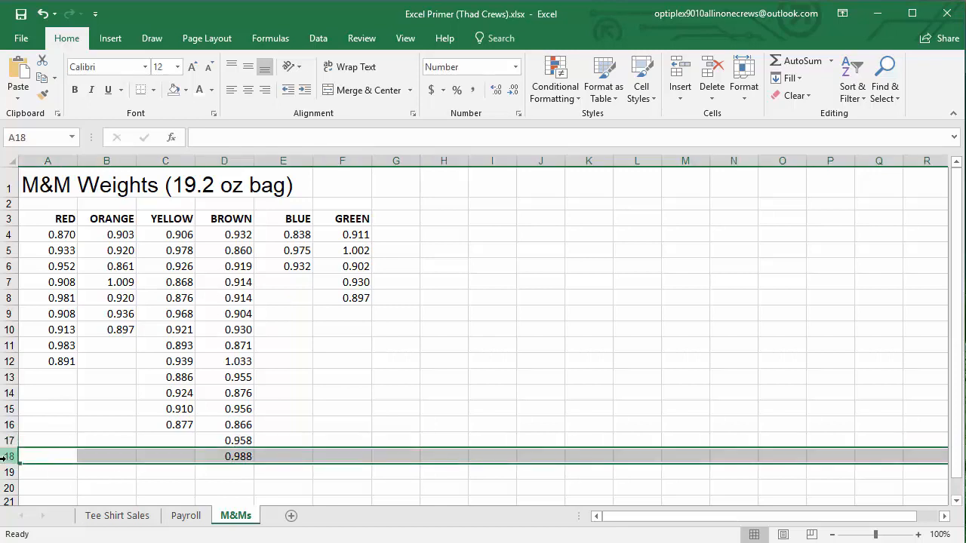
{"action": "left_click", "coordinate": [42, 490]}
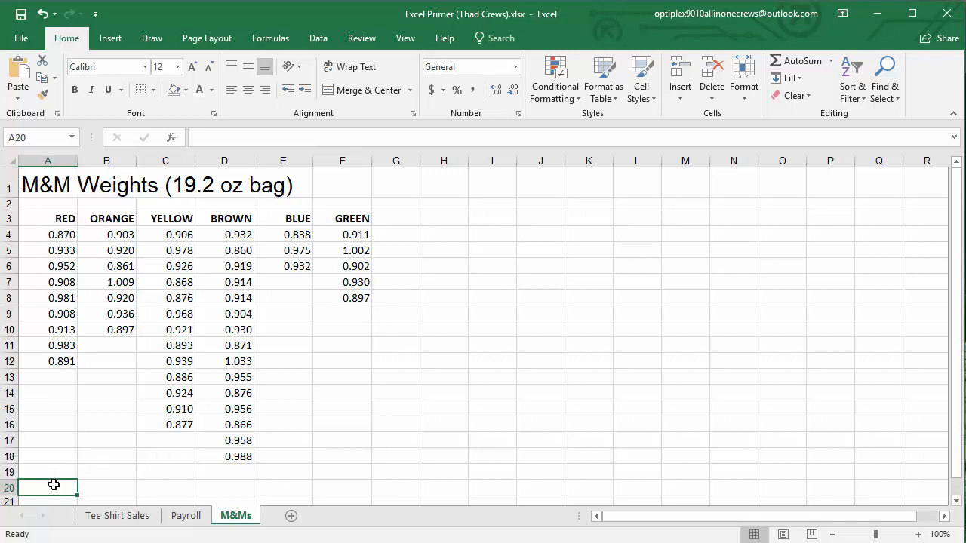
{"action": "type", "text": "="}
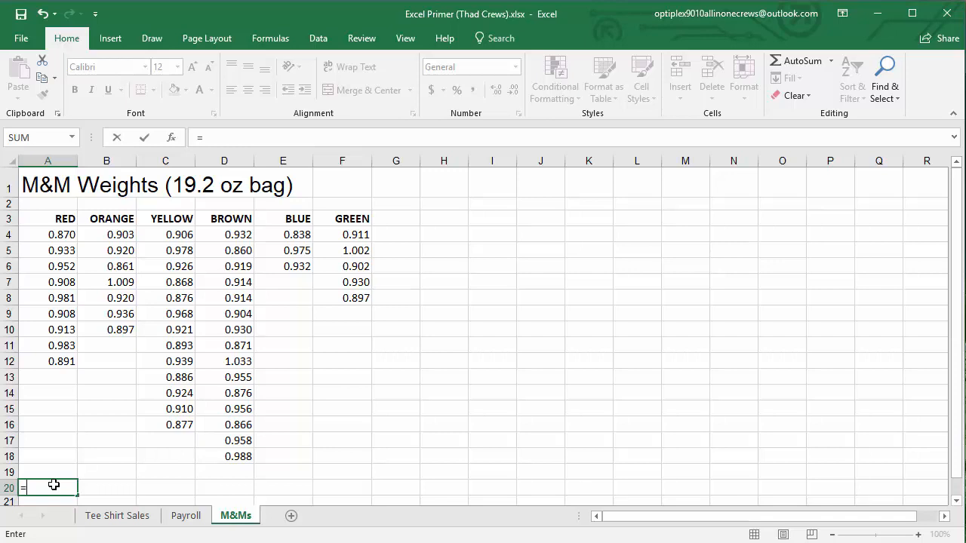
{"action": "type", "text": "COUNT"}
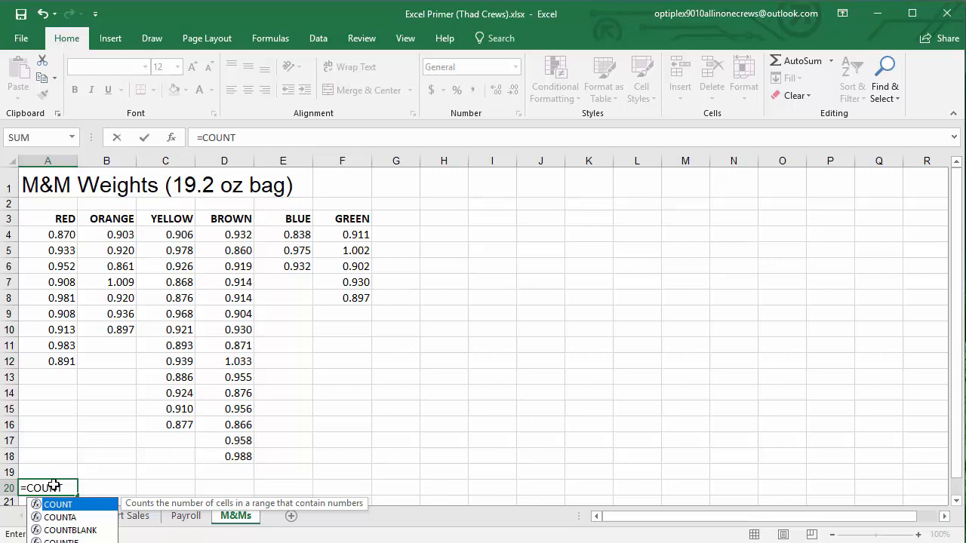
{"action": "type", "text": "("}
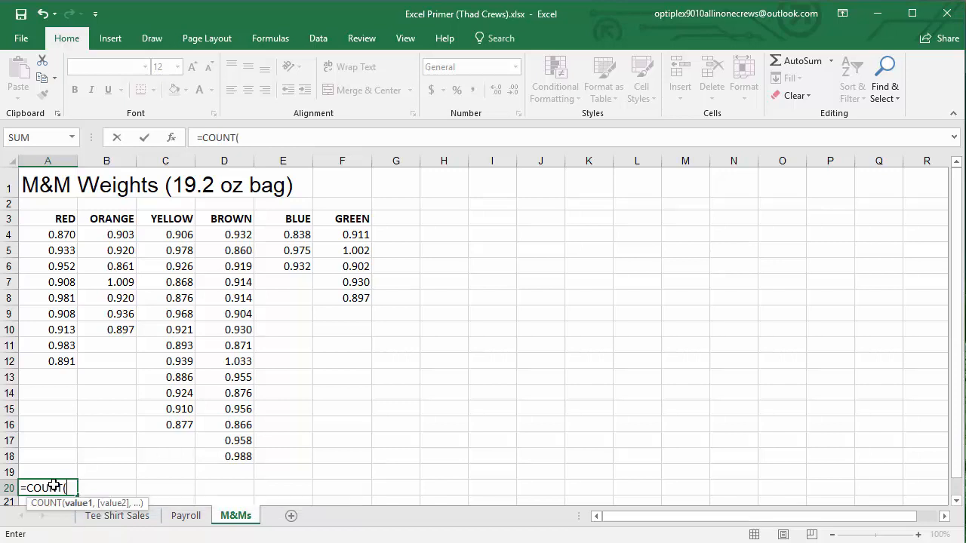
{"action": "left_click_drag", "start_coordinate": [56, 236], "coordinate": [58, 468]}
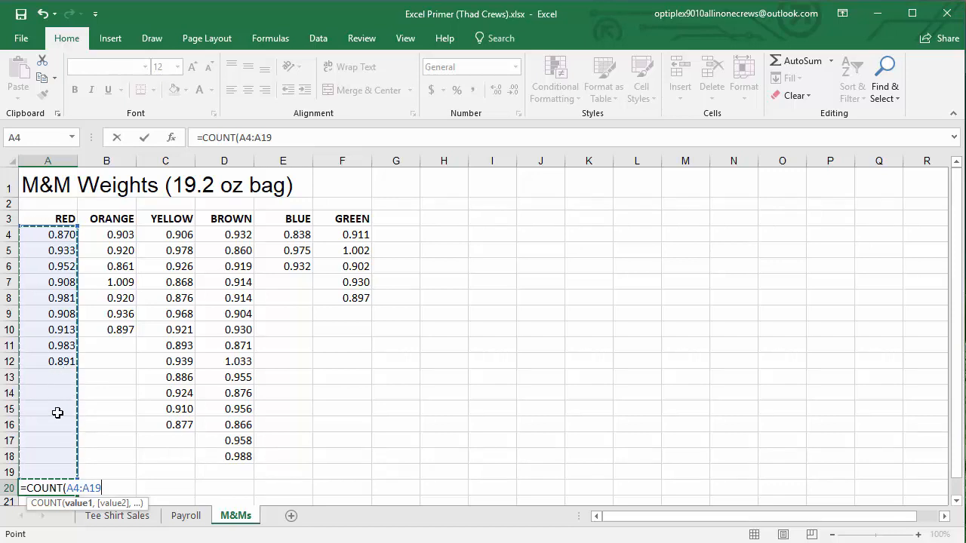
{"action": "key", "text": "Return"}
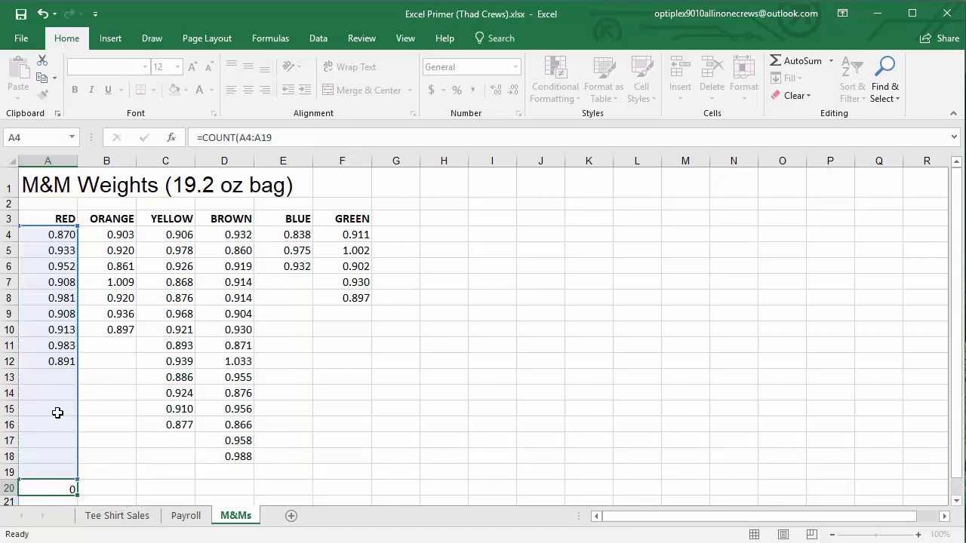
Go through the red weights in A4 through A12 one by one to verify the count in A20
{"action": "scroll", "coordinate": [58, 413], "scroll_direction": "up", "scroll_amount": 1}
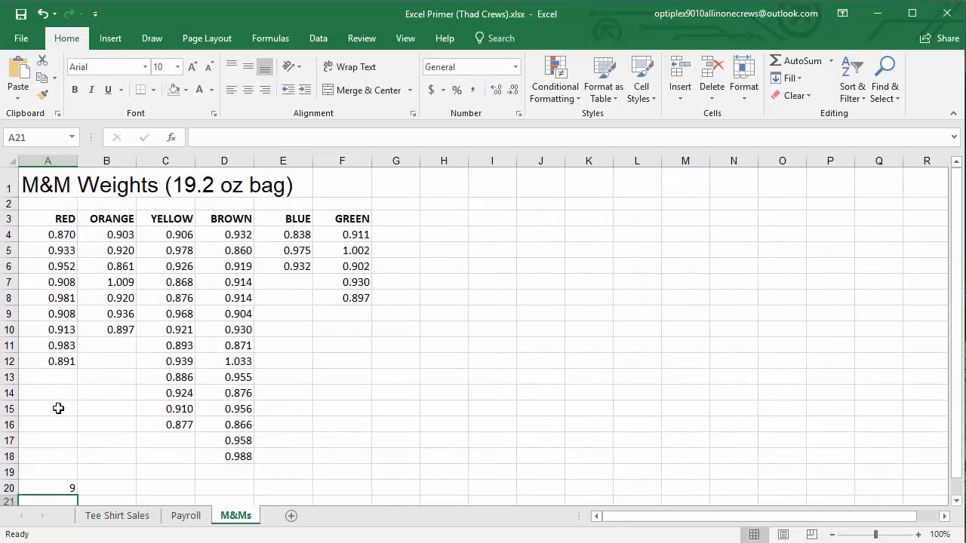
{"action": "left_click", "coordinate": [54, 235]}
{"action": "left_click", "coordinate": [54, 250]}
{"action": "left_click", "coordinate": [58, 266]}
{"action": "left_click", "coordinate": [60, 281]}
{"action": "left_click", "coordinate": [60, 298]}
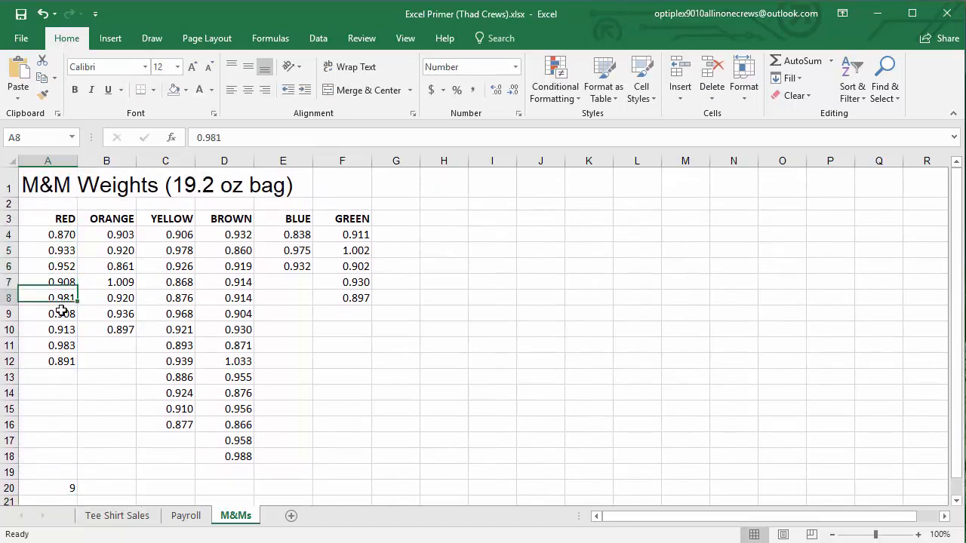
{"action": "left_click", "coordinate": [61, 313]}
{"action": "left_click", "coordinate": [61, 329]}
{"action": "left_click", "coordinate": [62, 344]}
{"action": "left_click", "coordinate": [59, 360]}
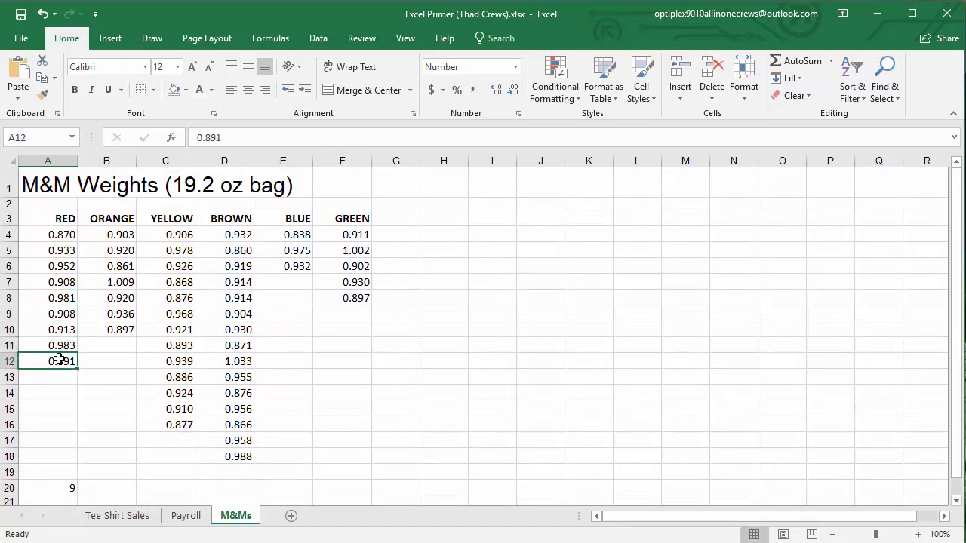
Copy the COUNT formula from A20 across to F20 and check the blue and green counts
{"action": "left_click", "coordinate": [61, 487]}
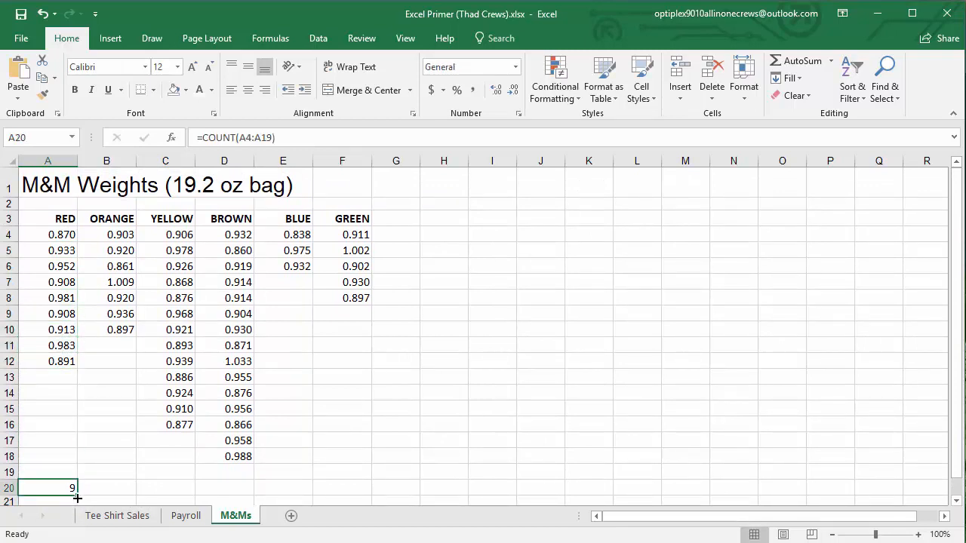
{"action": "left_click_drag", "start_coordinate": [77, 498], "coordinate": [362, 488]}
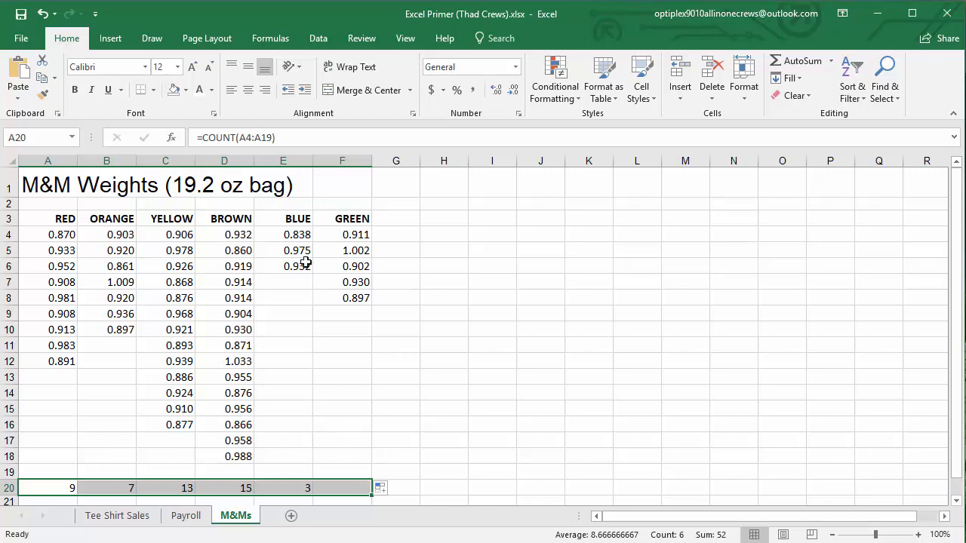
{"action": "left_click", "coordinate": [291, 487]}
{"action": "left_click", "coordinate": [357, 491]}
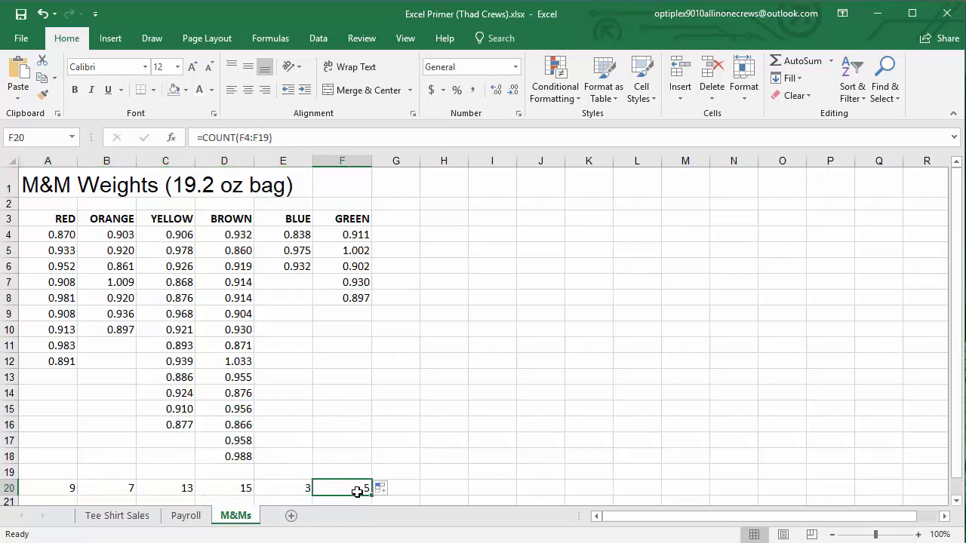
Go through the brown weights from D18 up to D4 to verify the count in D20
{"action": "left_click", "coordinate": [238, 487]}
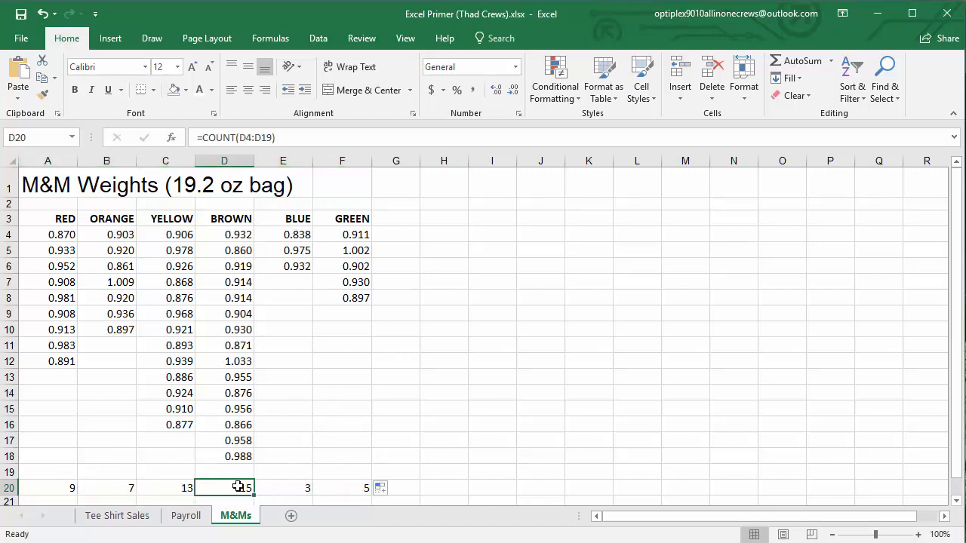
{"action": "left_click", "coordinate": [237, 456]}
{"action": "left_click", "coordinate": [236, 441]}
{"action": "left_click", "coordinate": [237, 424]}
{"action": "left_click", "coordinate": [237, 408]}
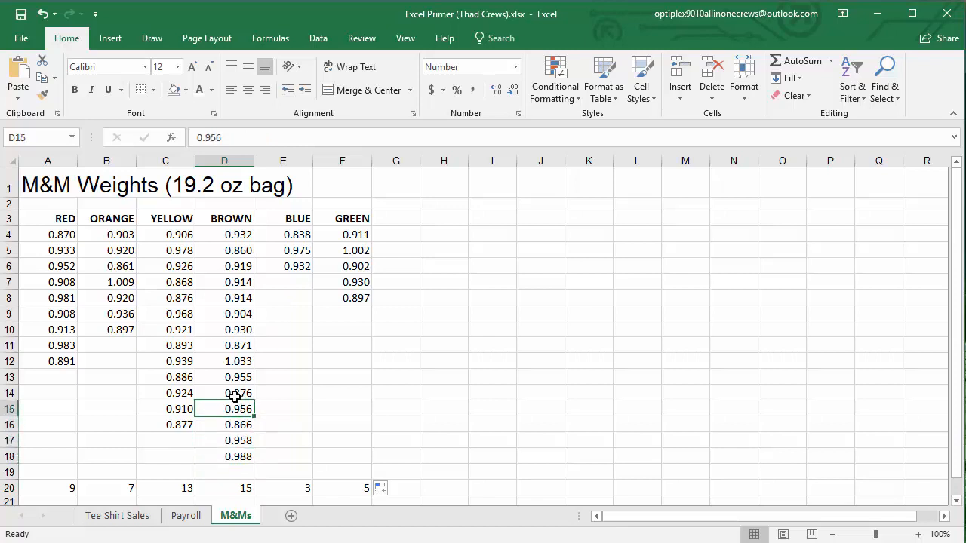
{"action": "left_click", "coordinate": [237, 393]}
{"action": "left_click", "coordinate": [237, 377]}
{"action": "left_click", "coordinate": [237, 361]}
{"action": "left_click", "coordinate": [236, 346]}
{"action": "left_click", "coordinate": [235, 329]}
{"action": "left_click", "coordinate": [235, 313]}
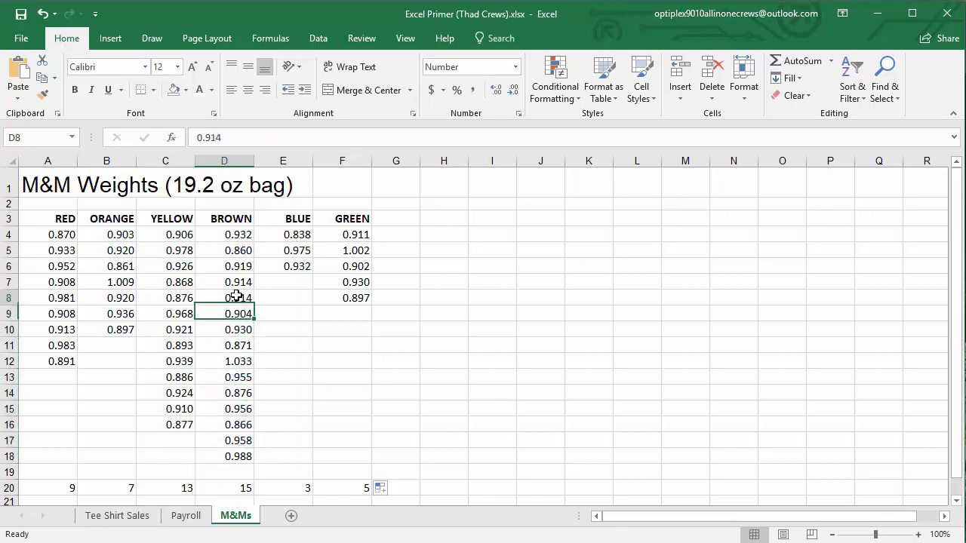
{"action": "left_click", "coordinate": [236, 298]}
{"action": "left_click", "coordinate": [237, 282]}
{"action": "left_click", "coordinate": [237, 267]}
{"action": "left_click", "coordinate": [239, 235]}
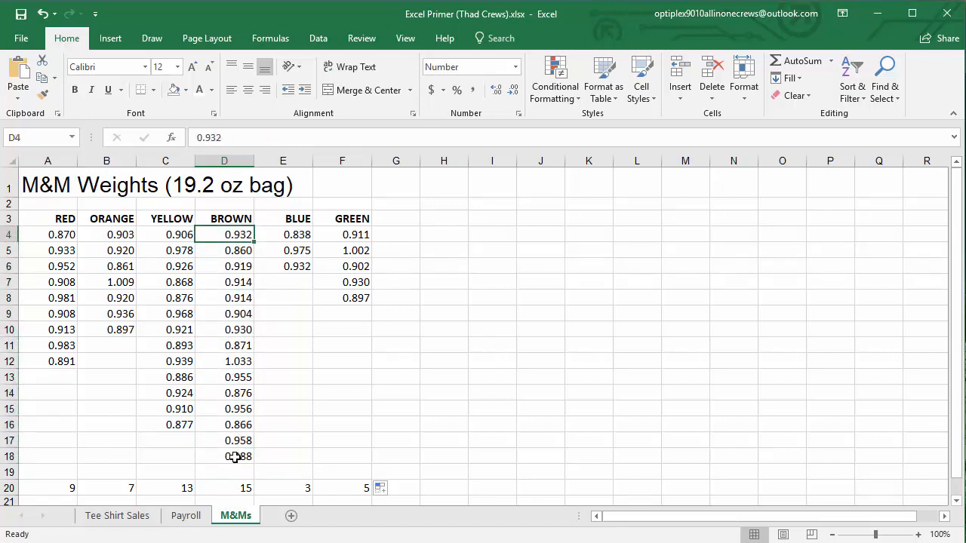
Inspect the range referenced by the COUNT formula in D20, leaving the formula unchanged
{"action": "left_click", "coordinate": [242, 487]}
{"action": "double_click", "coordinate": [241, 488]}
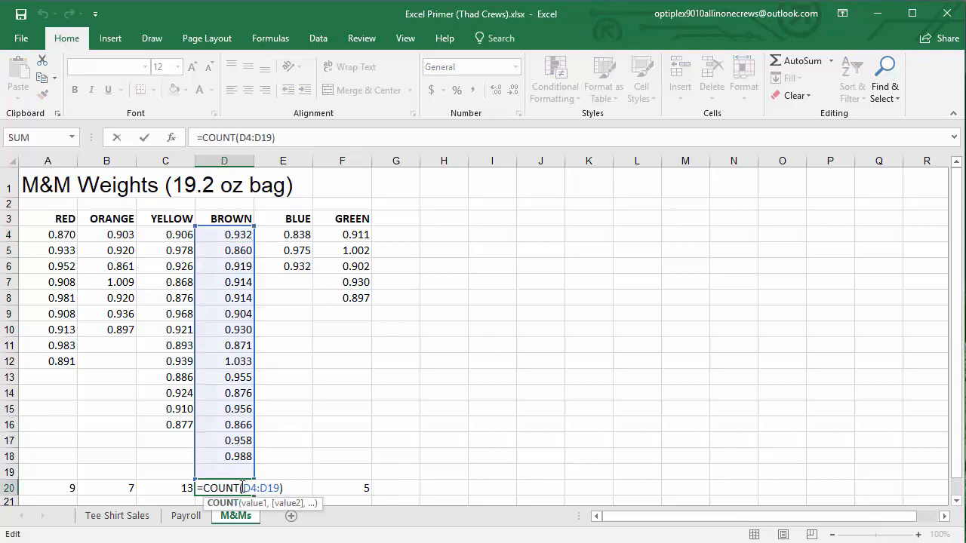
{"action": "key", "text": "Escape"}
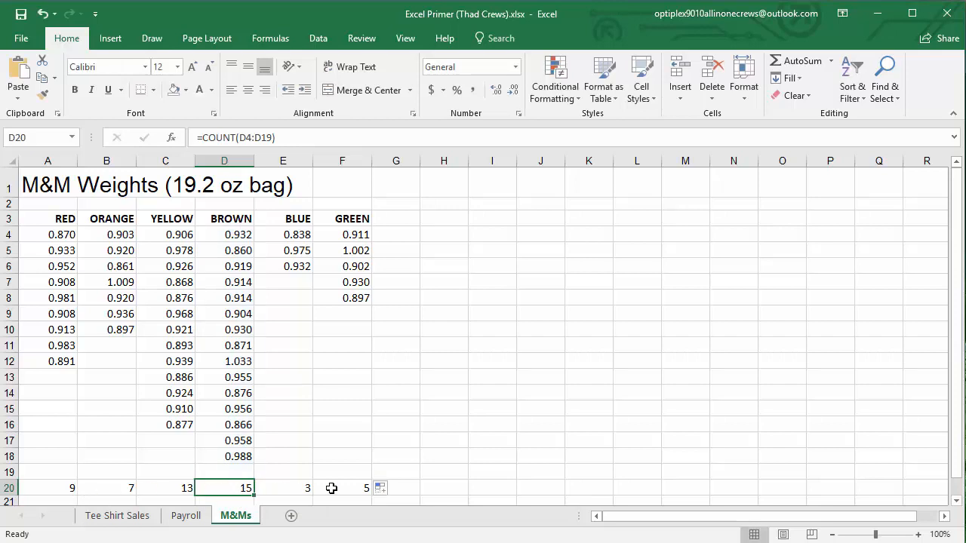
Insert a 3-D pie chart from the color headings in A3:F3 and the counts in A20:F20
{"action": "left_click", "coordinate": [47, 218]}
{"action": "left_click_drag", "start_coordinate": [47, 218], "coordinate": [345, 218]}
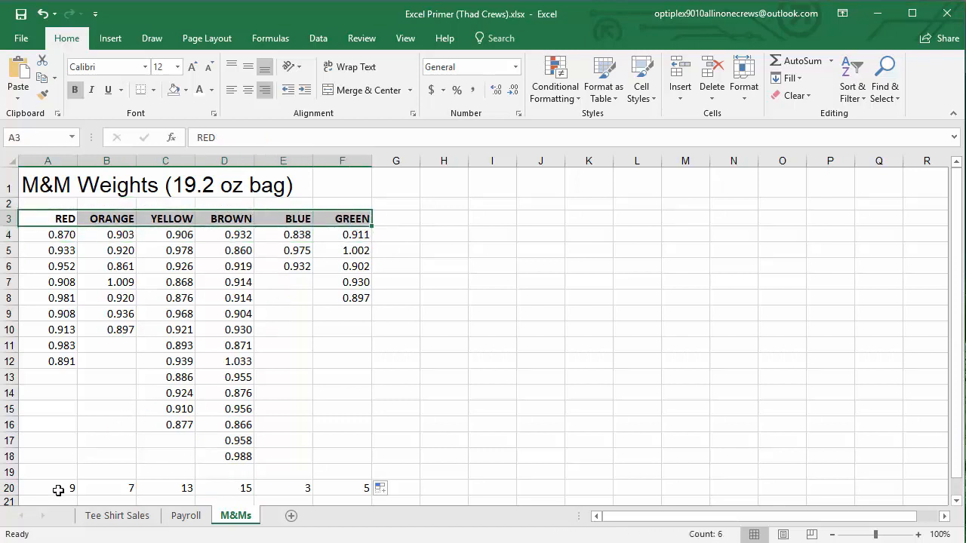
{"action": "left_click_drag", "start_coordinate": [53, 491], "coordinate": [336, 488], "text": "ctrl"}
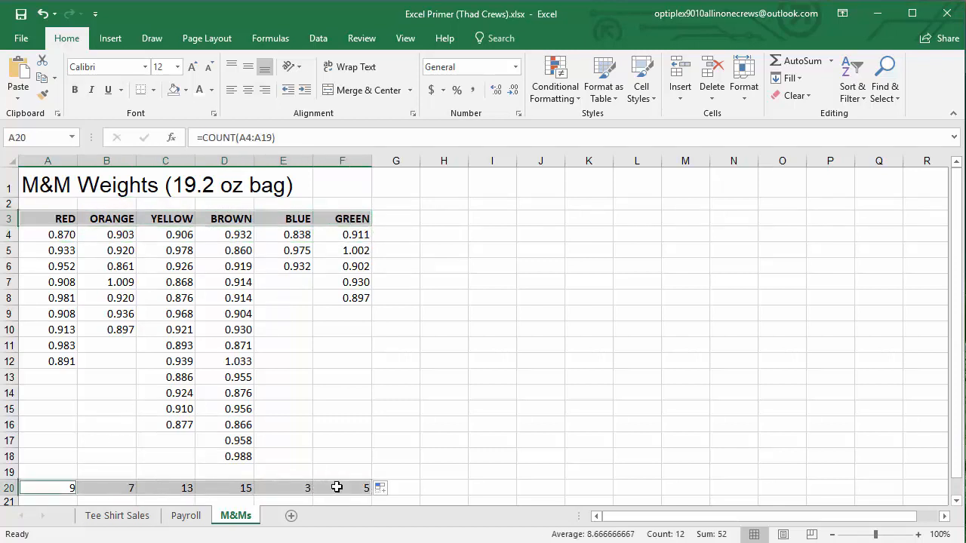
{"action": "left_click", "coordinate": [109, 38]}
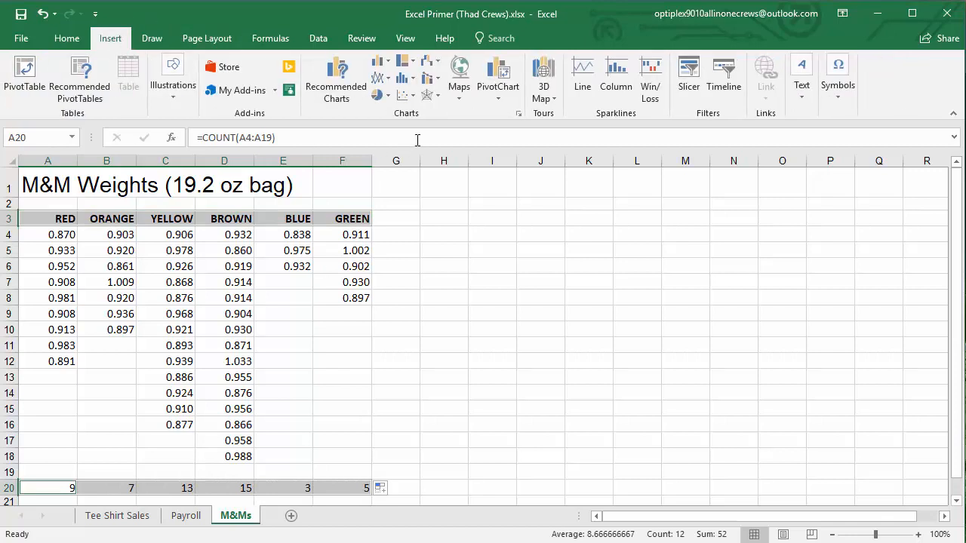
{"action": "left_click", "coordinate": [380, 95]}
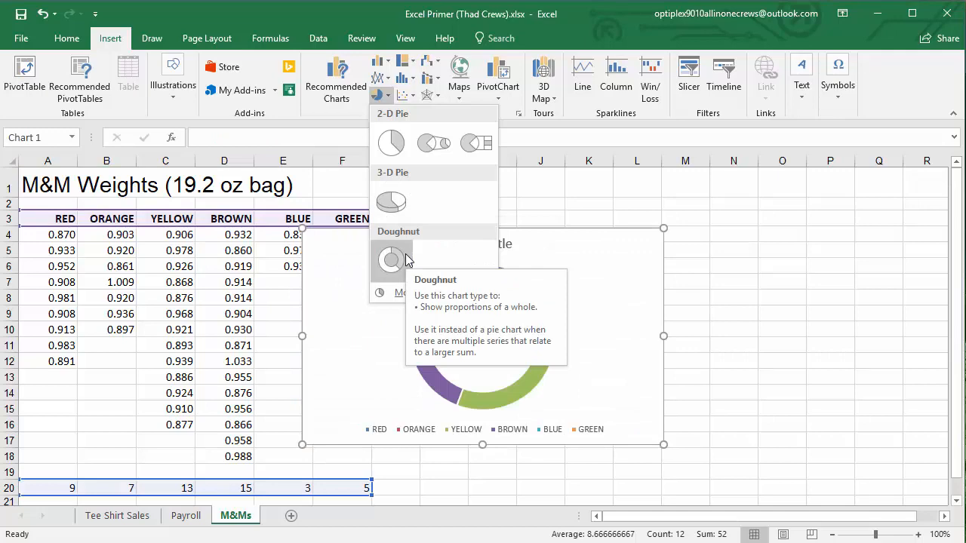
{"action": "left_click", "coordinate": [391, 201]}
Move the pie chart clear of the data and apply the chart style with percentage labels, bold title and textured background
{"action": "left_click_drag", "start_coordinate": [546, 263], "coordinate": [664, 219]}
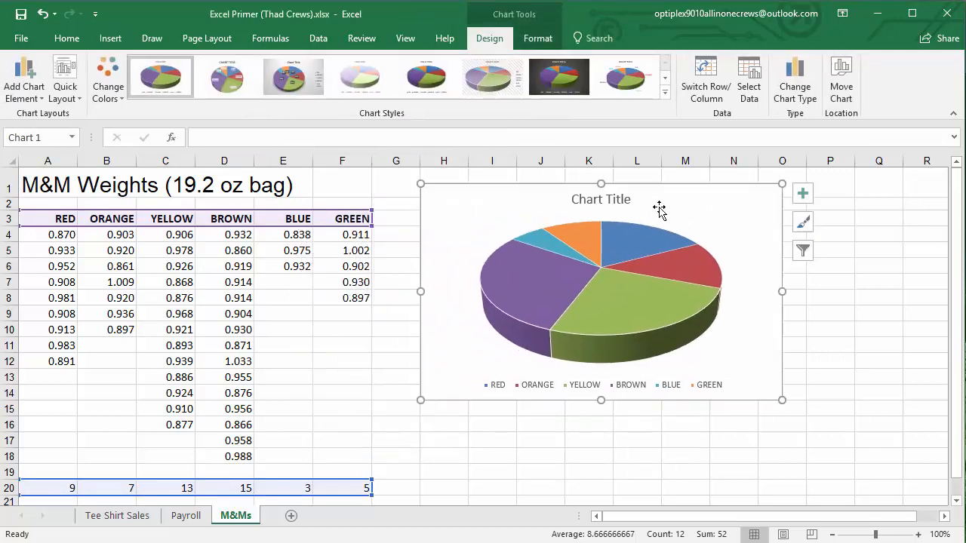
{"action": "left_click", "coordinate": [664, 92]}
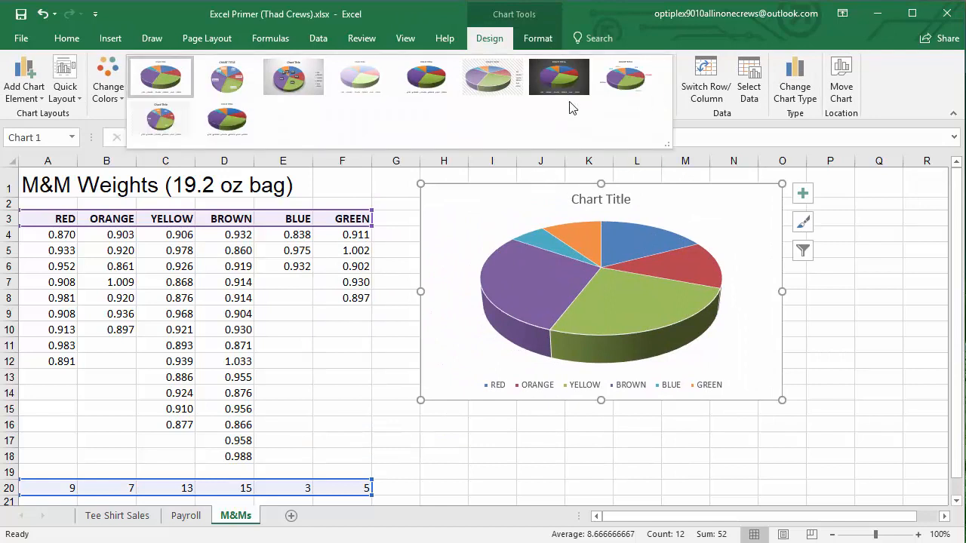
{"action": "left_click", "coordinate": [160, 125]}
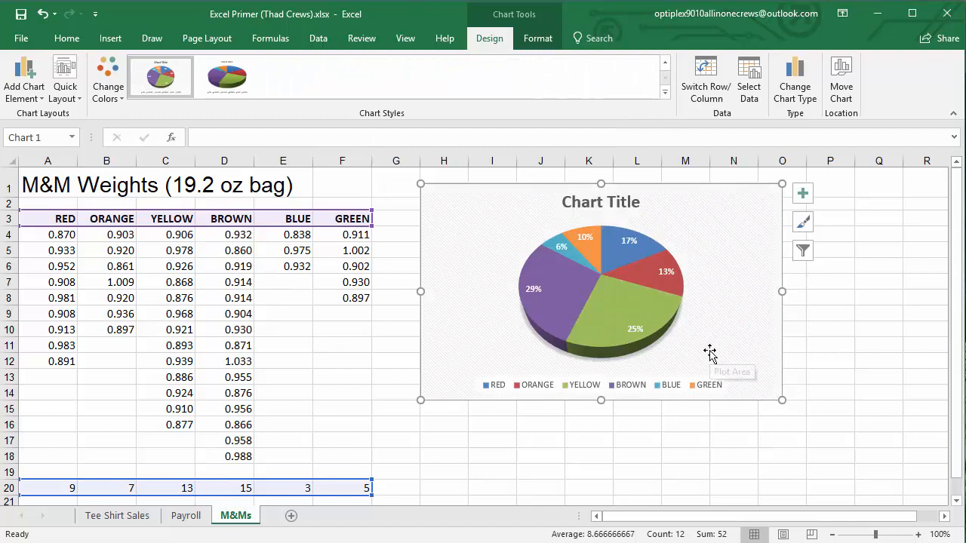
Title the pie chart "Contents of M&M bag" and enlarge it to span from column G into column Q, down to about row 20
{"action": "triple_click", "coordinate": [592, 204]}
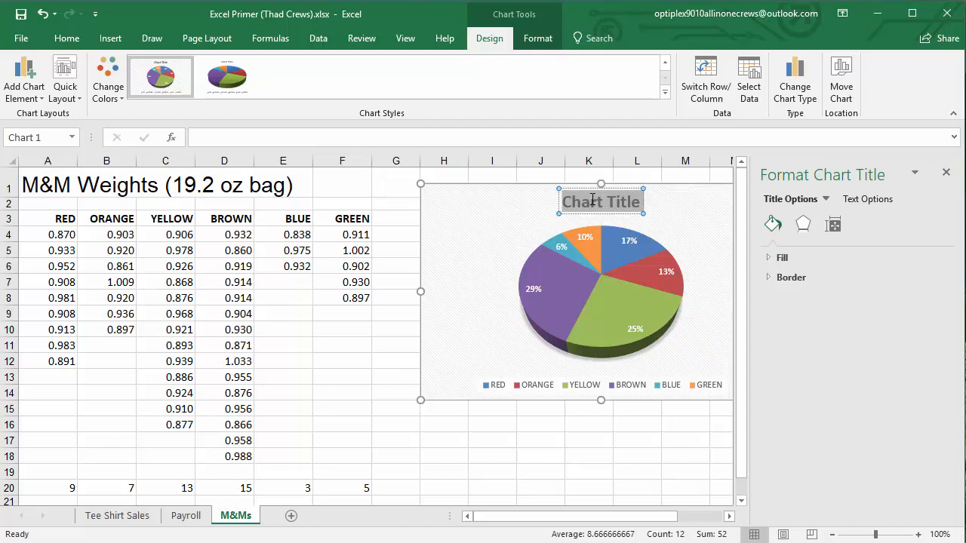
{"action": "type", "text": "Contents of"}
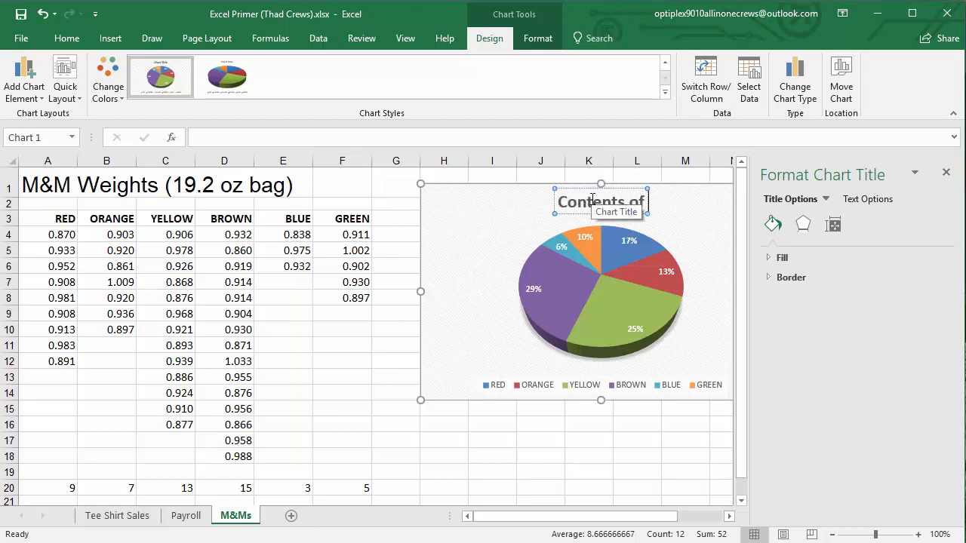
{"action": "type", "text": " M&M"}
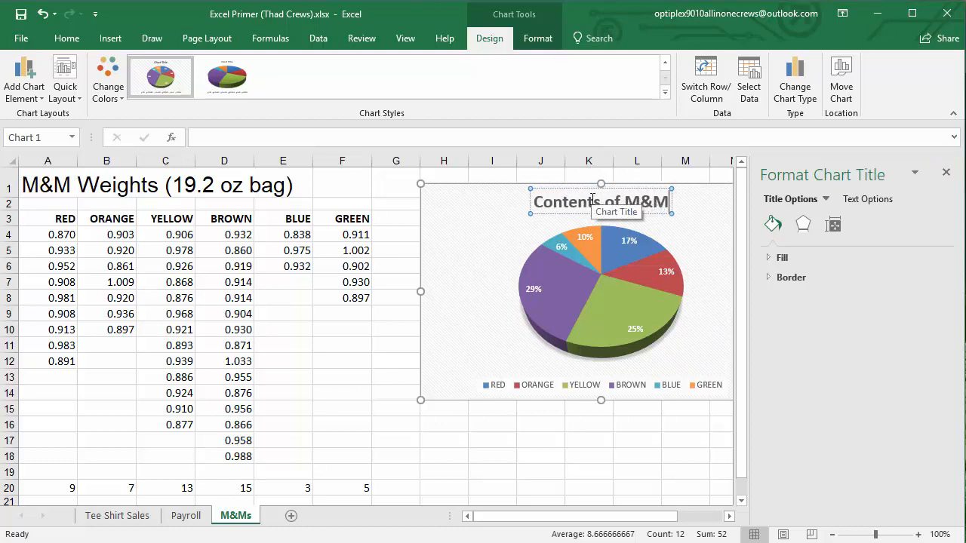
{"action": "type", "text": " bag"}
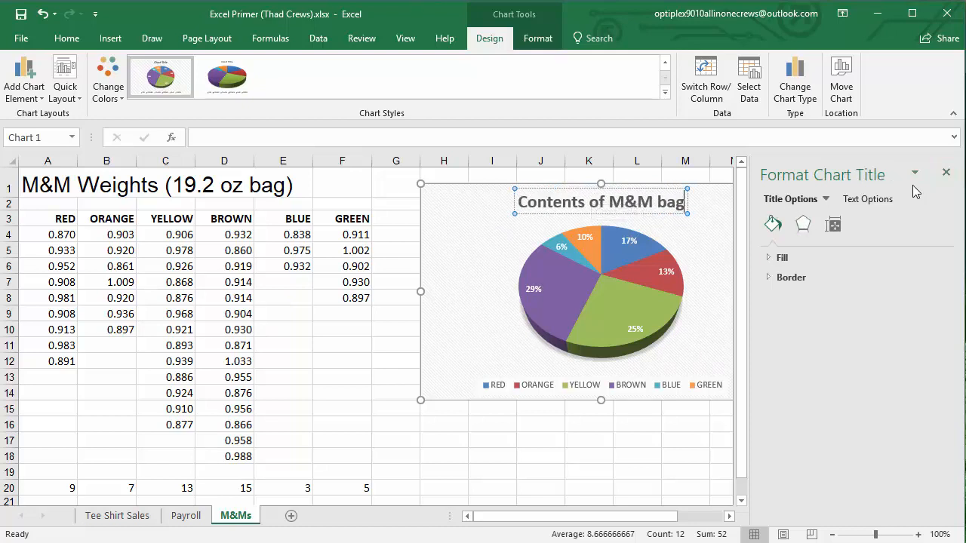
{"action": "left_click", "coordinate": [944, 176]}
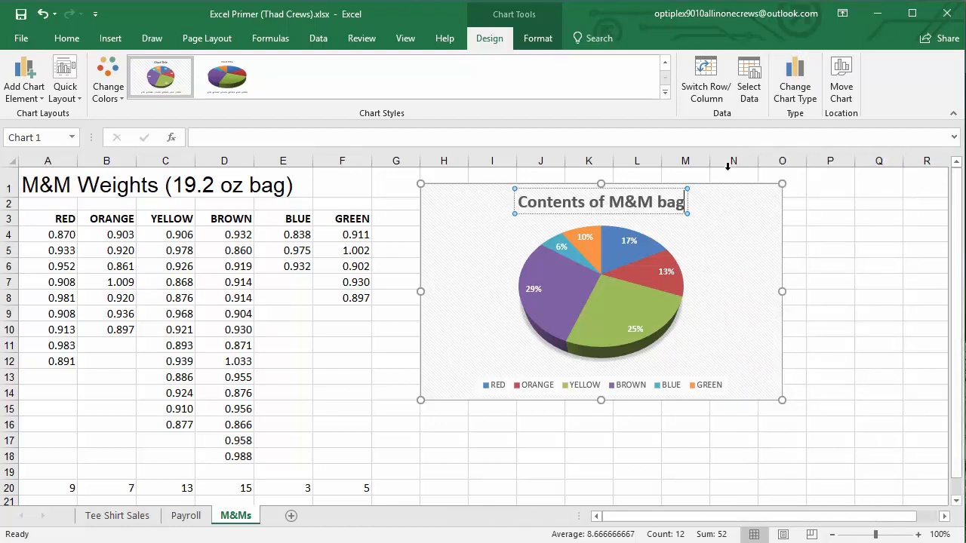
{"action": "left_click_drag", "start_coordinate": [749, 227], "coordinate": [730, 219]}
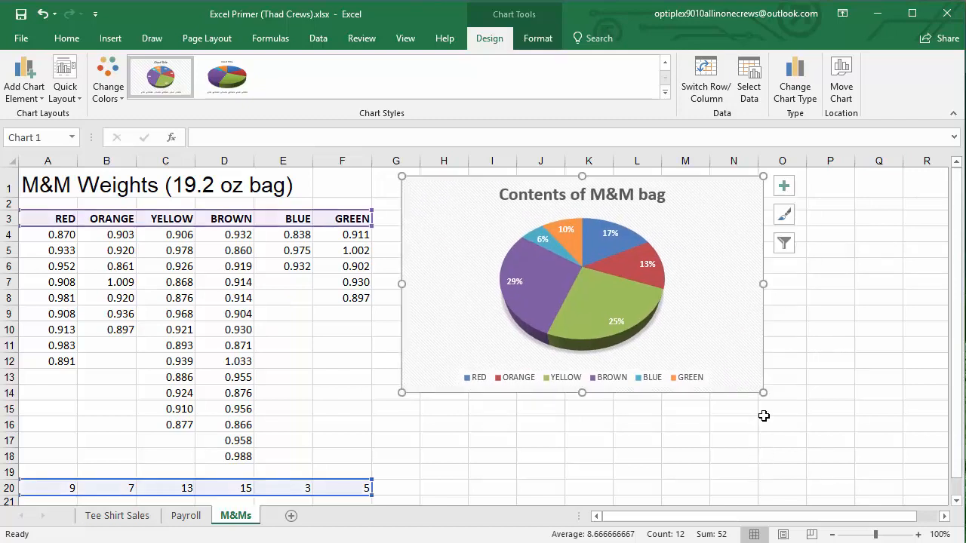
{"action": "left_click_drag", "start_coordinate": [763, 392], "coordinate": [861, 470]}
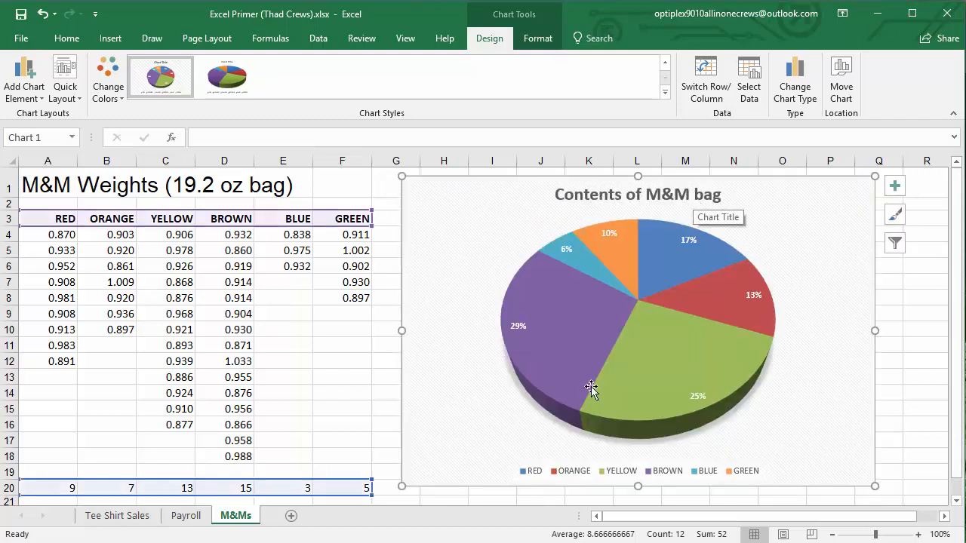
Examine the red, orange, blue and green legend entries and compare their names with the slice colors
{"action": "left_click", "coordinate": [533, 474]}
{"action": "left_click", "coordinate": [577, 473]}
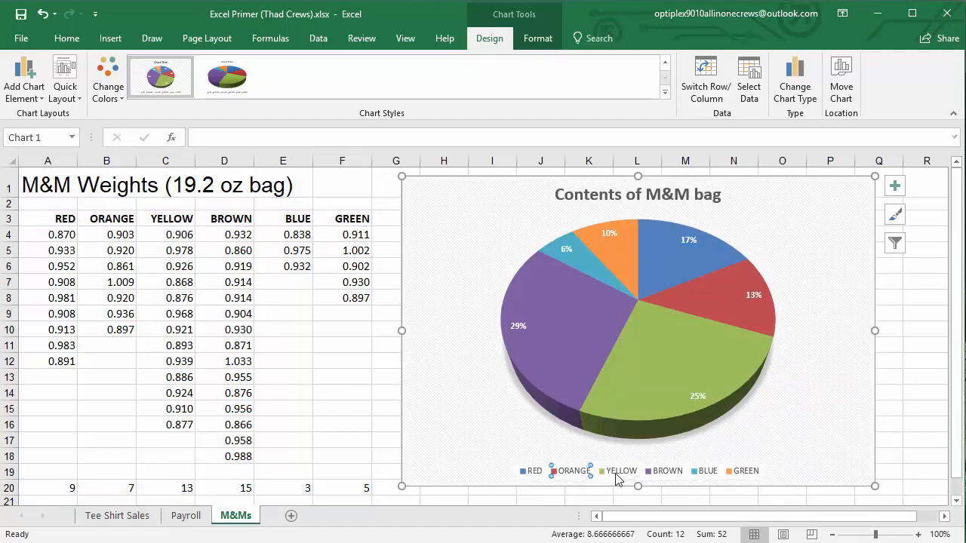
{"action": "left_click", "coordinate": [700, 473]}
{"action": "left_click", "coordinate": [752, 475]}
{"action": "left_click", "coordinate": [531, 473]}
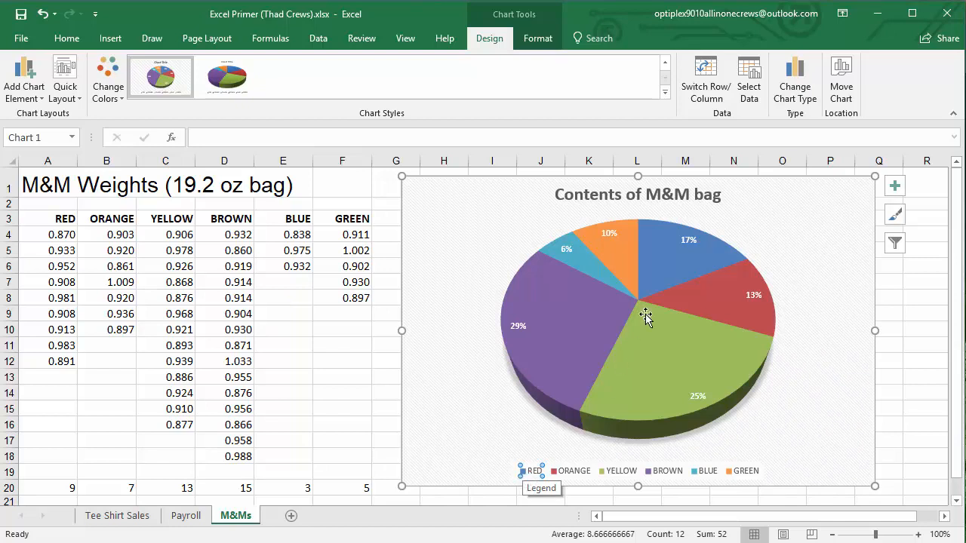
{"action": "left_click", "coordinate": [668, 256]}
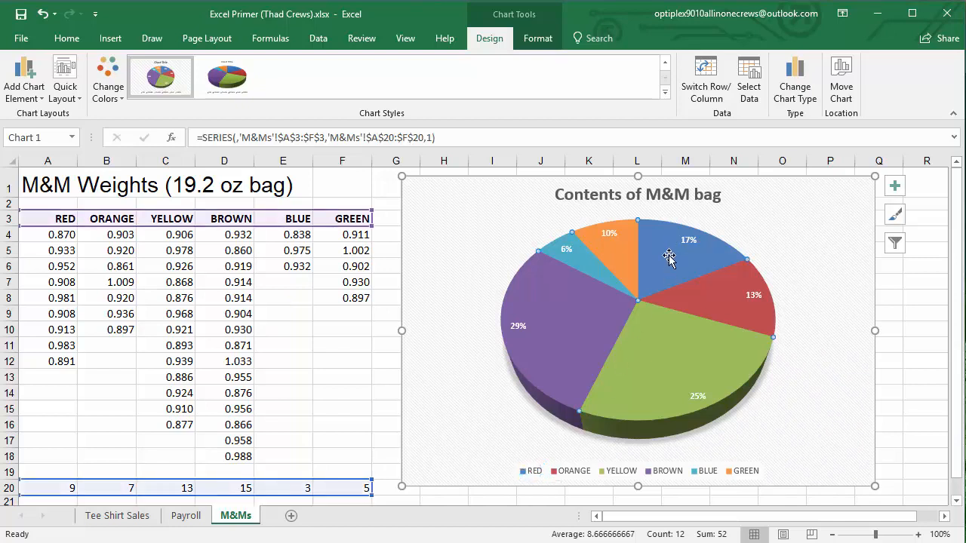
{"action": "left_click", "coordinate": [713, 294]}
{"action": "left_click", "coordinate": [658, 255]}
{"action": "left_click", "coordinate": [807, 388]}
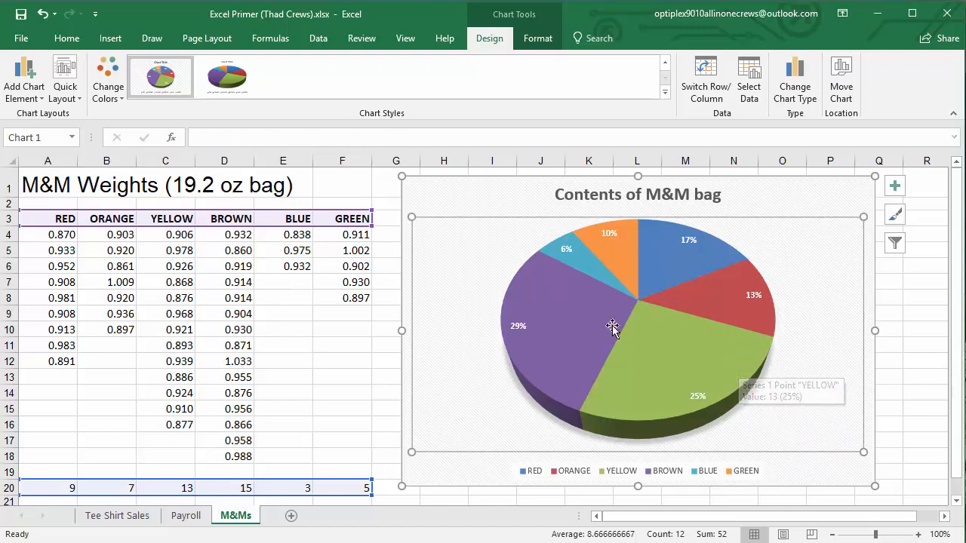
{"action": "left_click", "coordinate": [347, 353]}
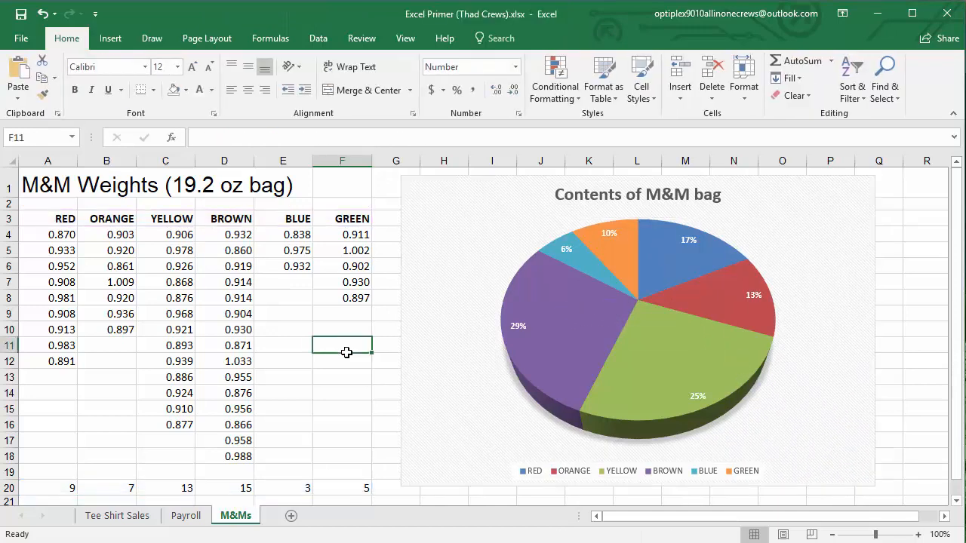
{"action": "left_click", "coordinate": [812, 397]}
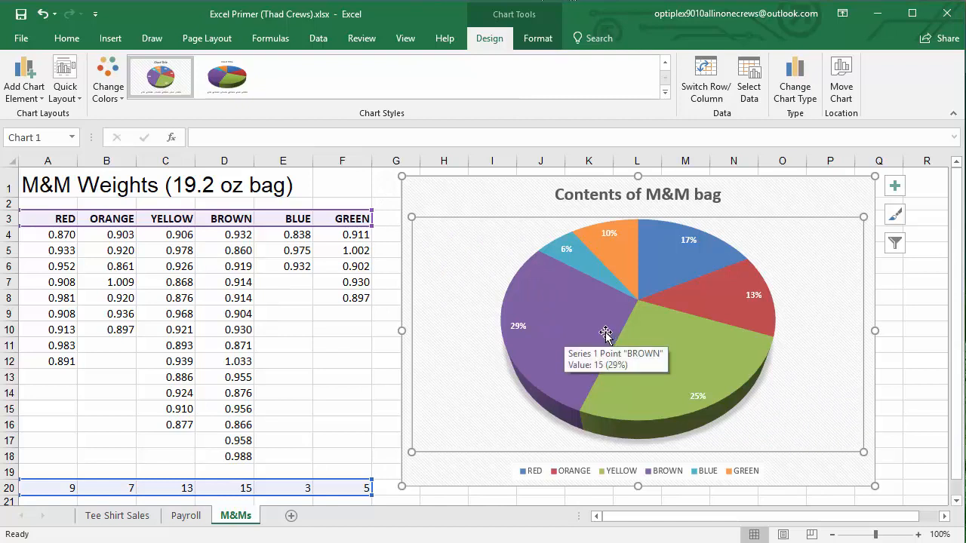
{"action": "left_click", "coordinate": [566, 328]}
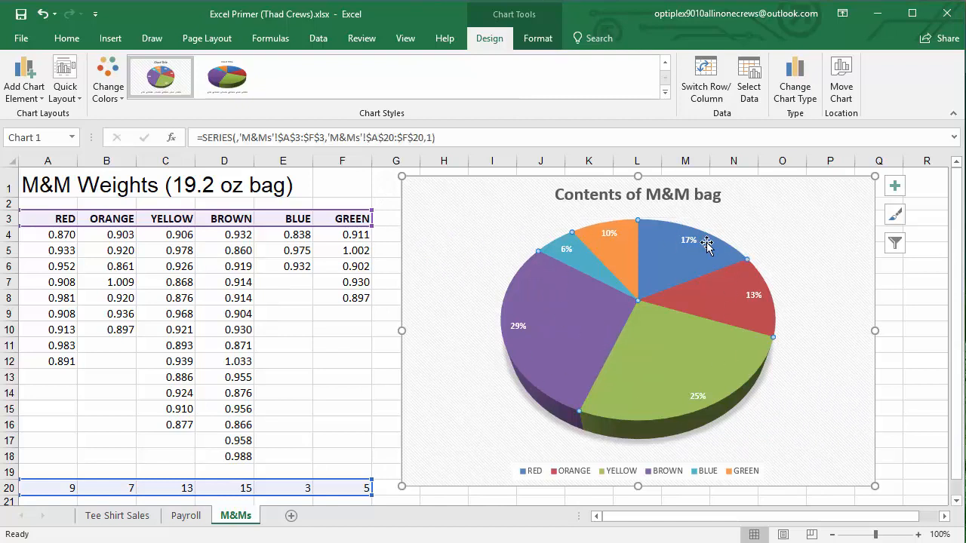
{"action": "mouse_move", "coordinate": [575, 274]}
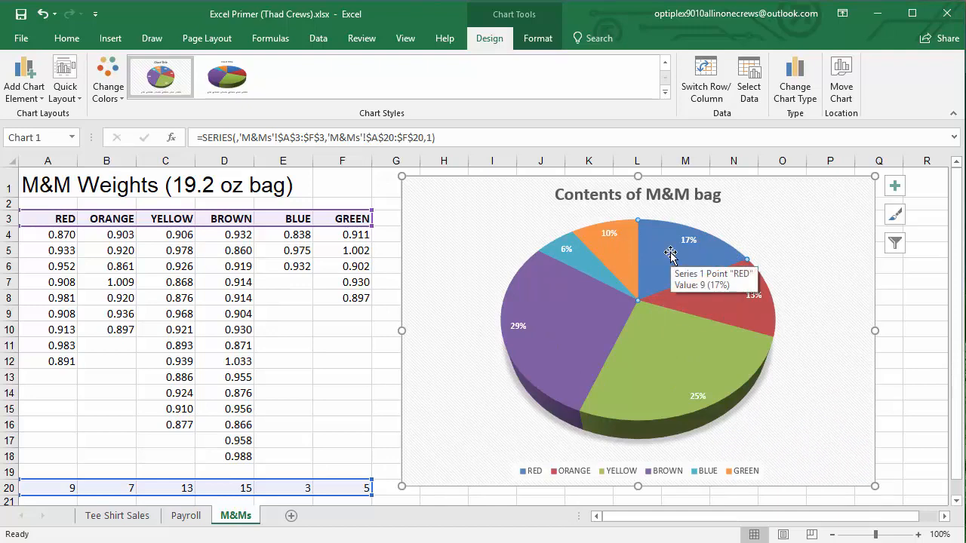
{"action": "left_click", "coordinate": [331, 374]}
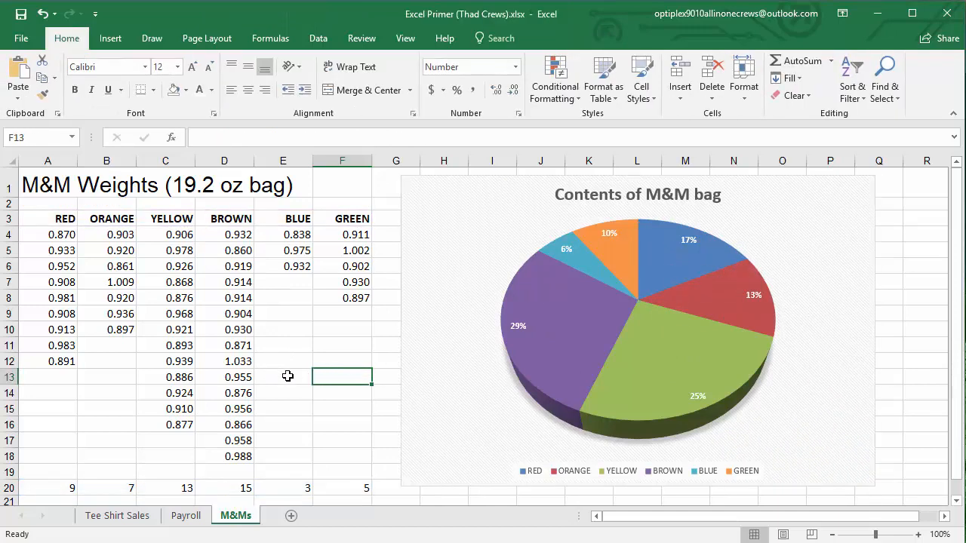
Fill only the RED slice of the pie with the standard red color
{"action": "left_click", "coordinate": [430, 198]}
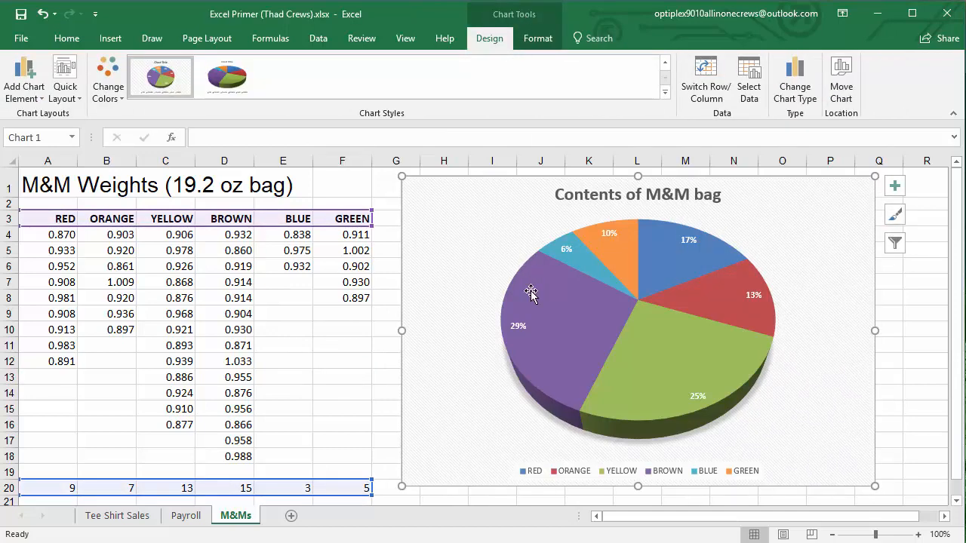
{"action": "left_click", "coordinate": [590, 347]}
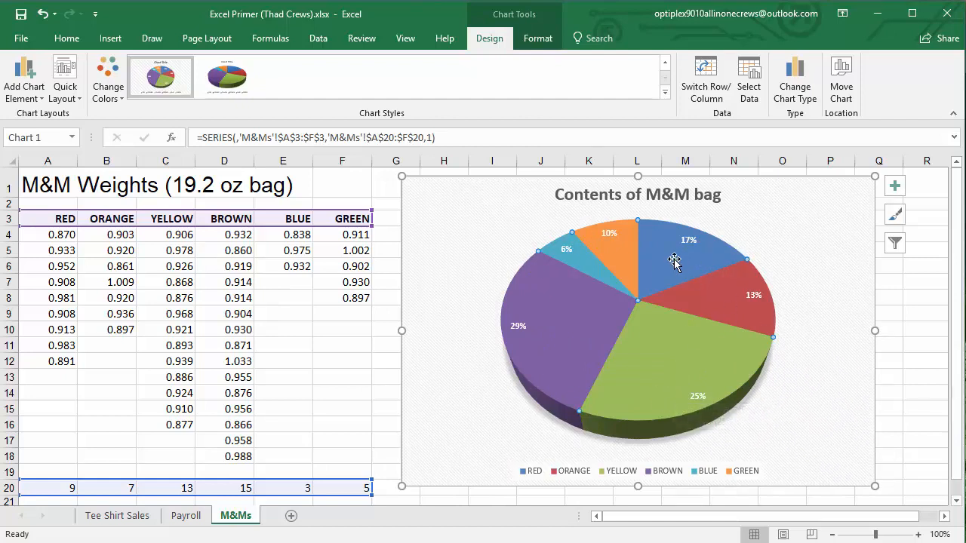
{"action": "mouse_move", "coordinate": [673, 261]}
{"action": "right_click", "coordinate": [672, 255]}
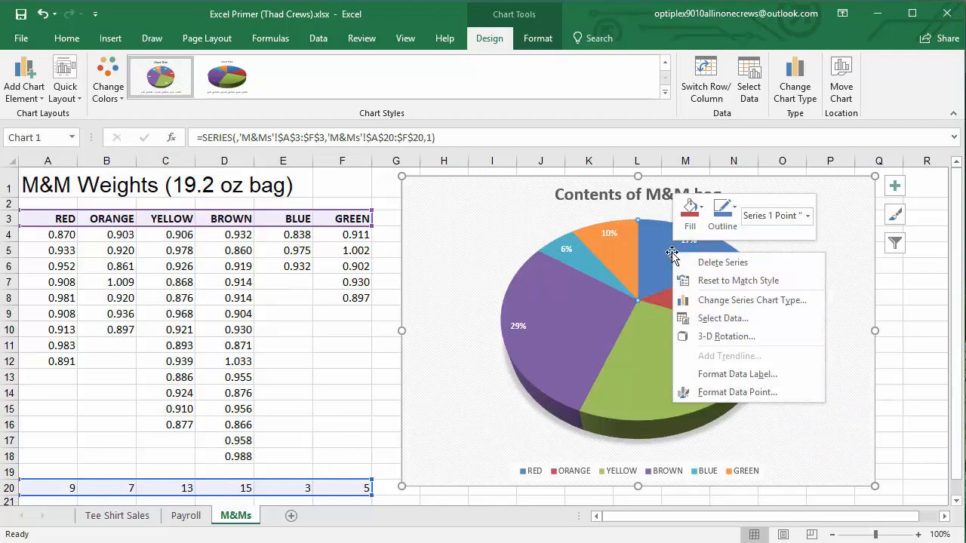
{"action": "left_click", "coordinate": [690, 228]}
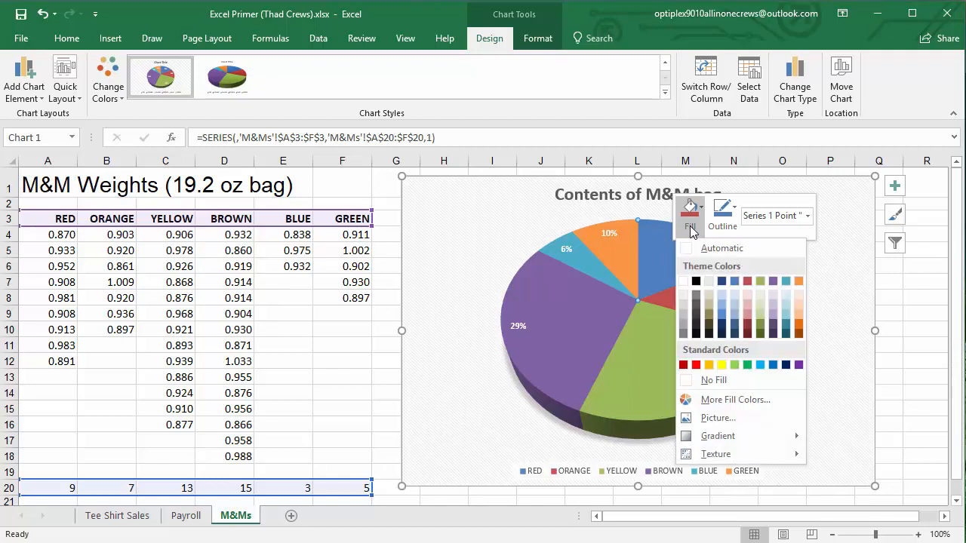
{"action": "left_click", "coordinate": [695, 364]}
Fill only the ORANGE slice of the pie with the orange theme color
{"action": "left_click", "coordinate": [720, 295]}
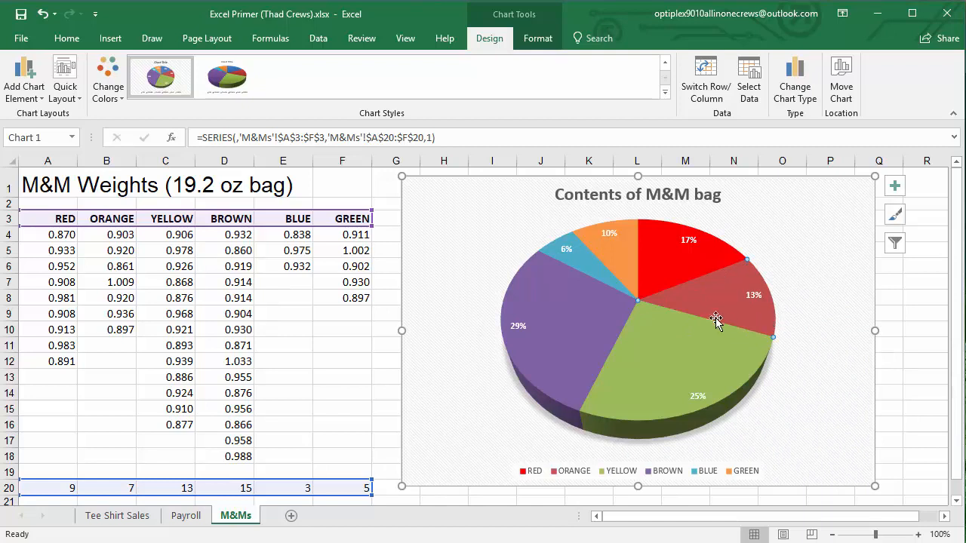
{"action": "mouse_move", "coordinate": [719, 305]}
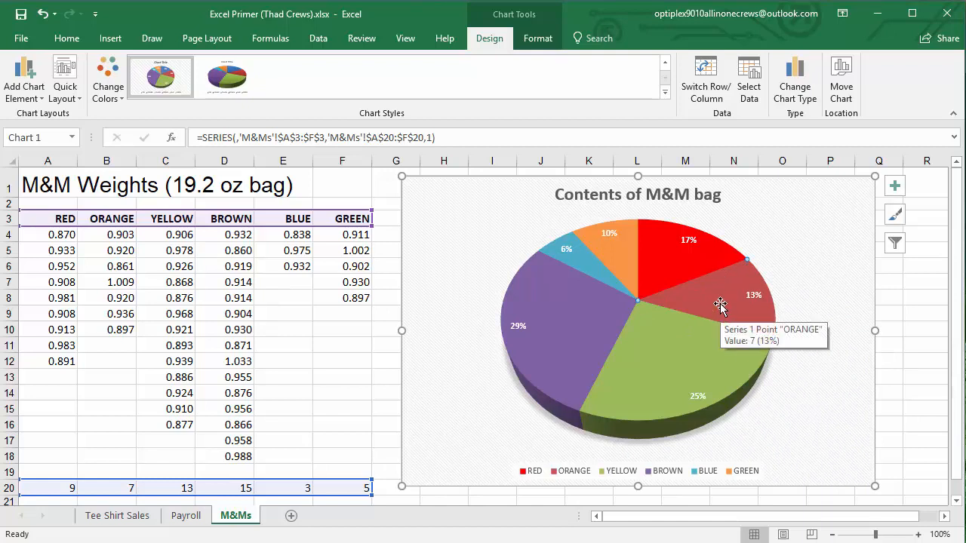
{"action": "right_click", "coordinate": [720, 306]}
{"action": "left_click", "coordinate": [741, 272]}
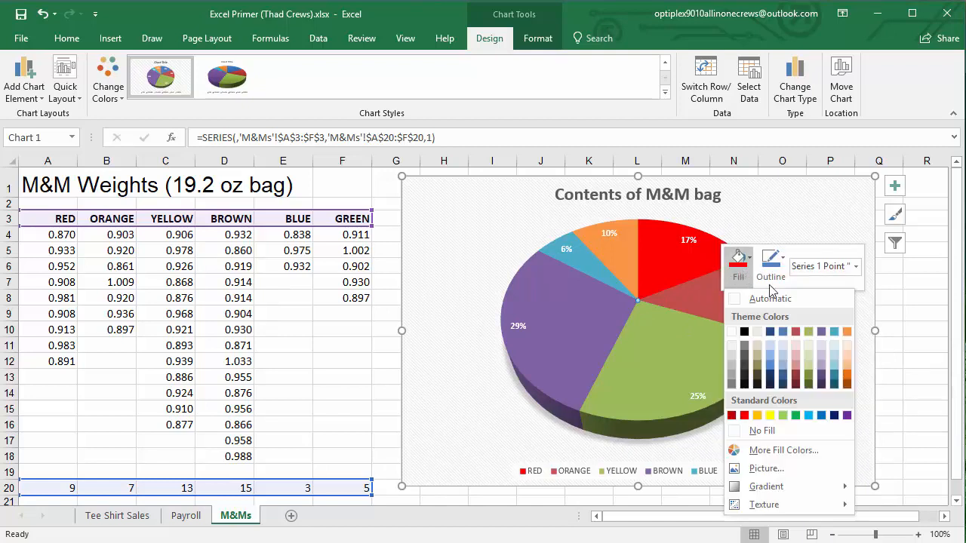
{"action": "left_click", "coordinate": [847, 331]}
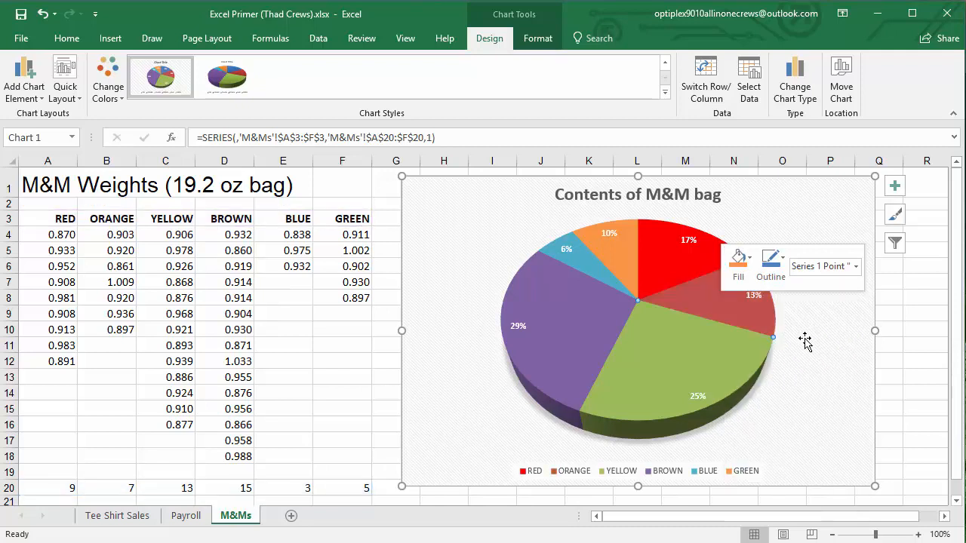
Fill only the YELLOW slice of the pie with the standard yellow color
{"action": "left_click", "coordinate": [673, 375]}
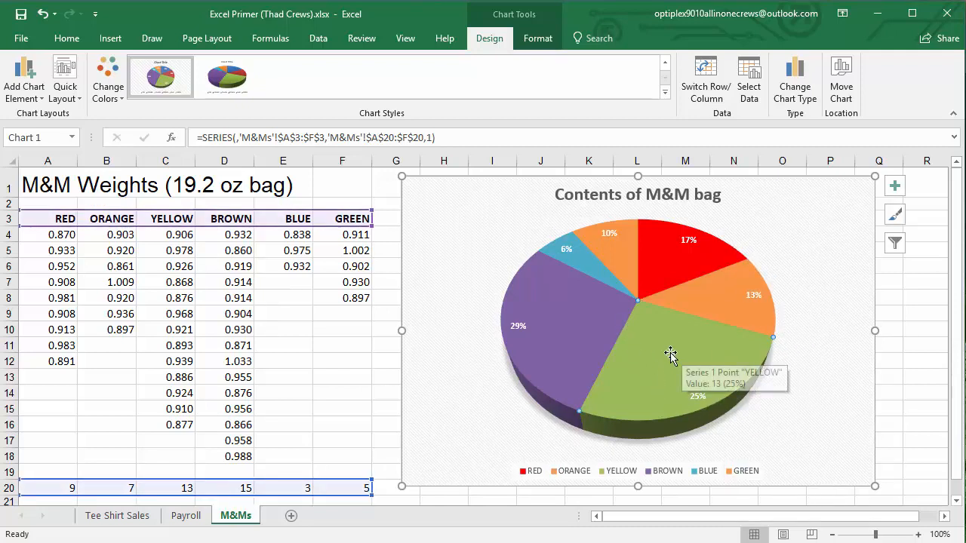
{"action": "right_click", "coordinate": [670, 355]}
{"action": "left_click", "coordinate": [688, 311]}
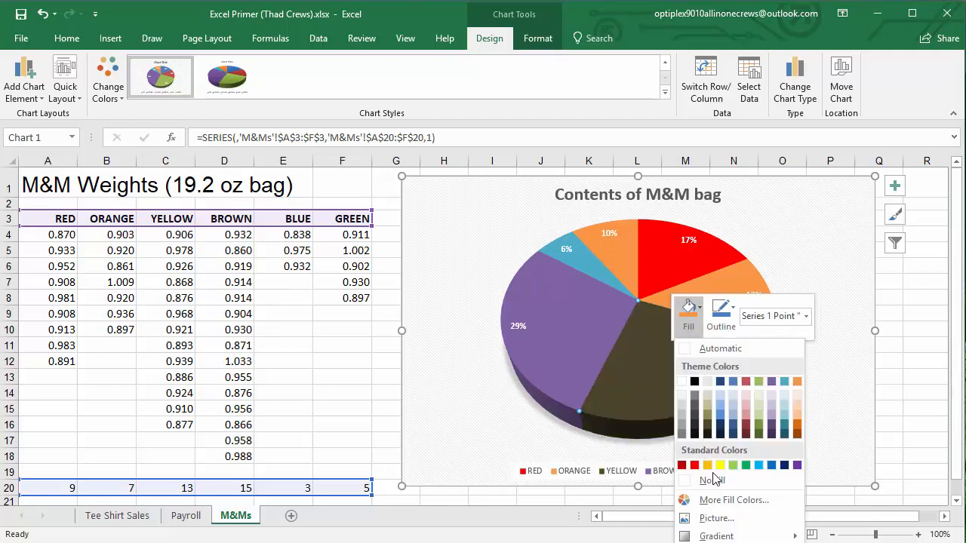
{"action": "left_click", "coordinate": [687, 309]}
Fill only the BROWN slice with the darkest shade of the orange theme color, so it is brown
{"action": "left_click", "coordinate": [556, 363]}
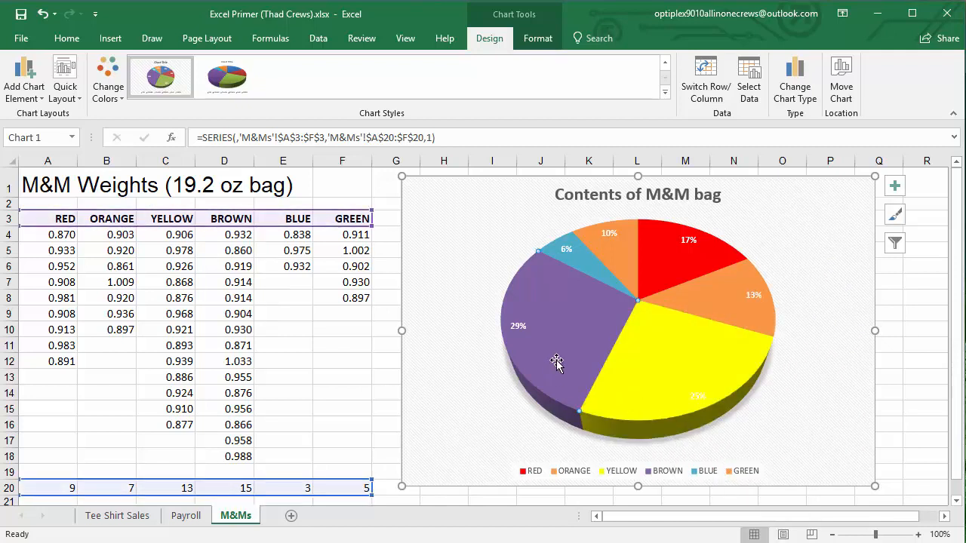
{"action": "right_click", "coordinate": [556, 345]}
{"action": "left_click", "coordinate": [573, 306]}
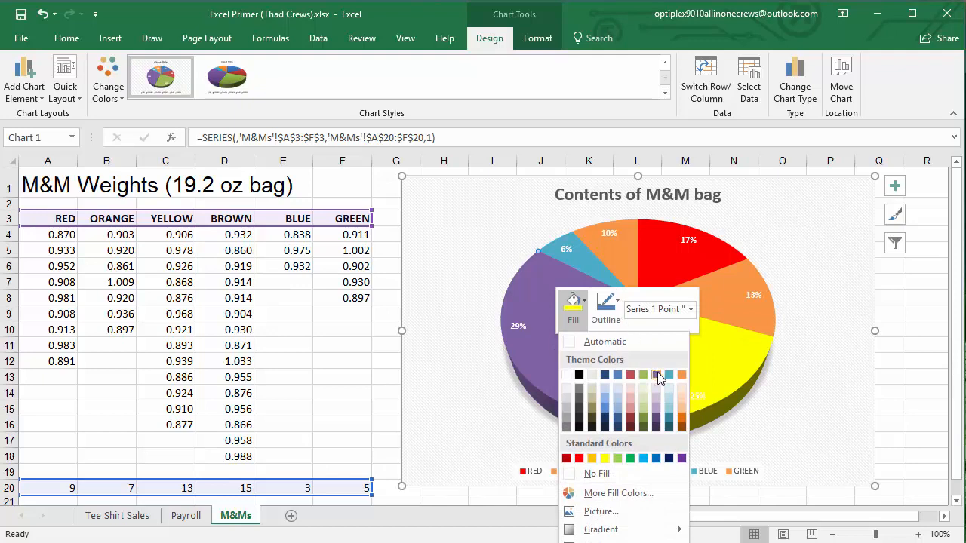
{"action": "left_click", "coordinate": [683, 427]}
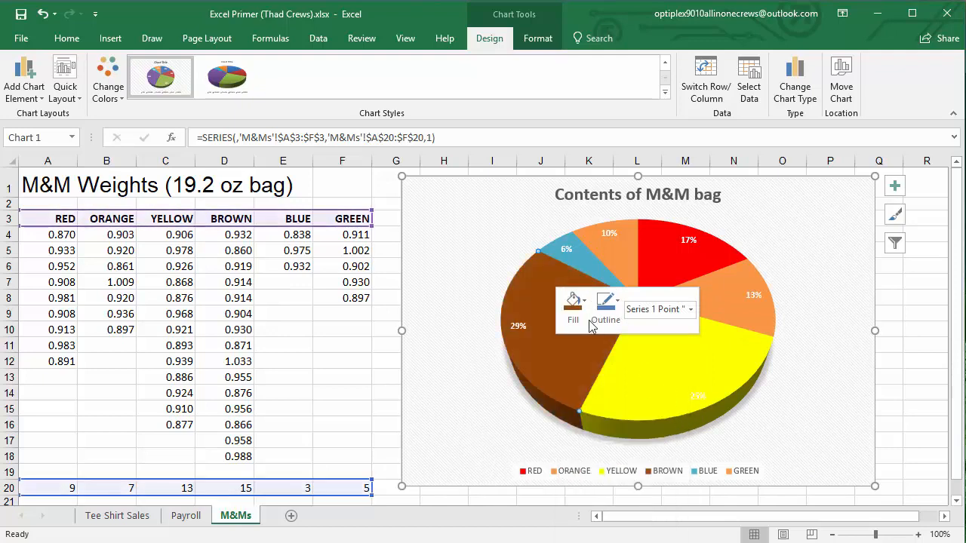
Fill only the BLUE slice of the pie with the dark blue theme color
{"action": "right_click", "coordinate": [578, 257]}
{"action": "left_click", "coordinate": [597, 230]}
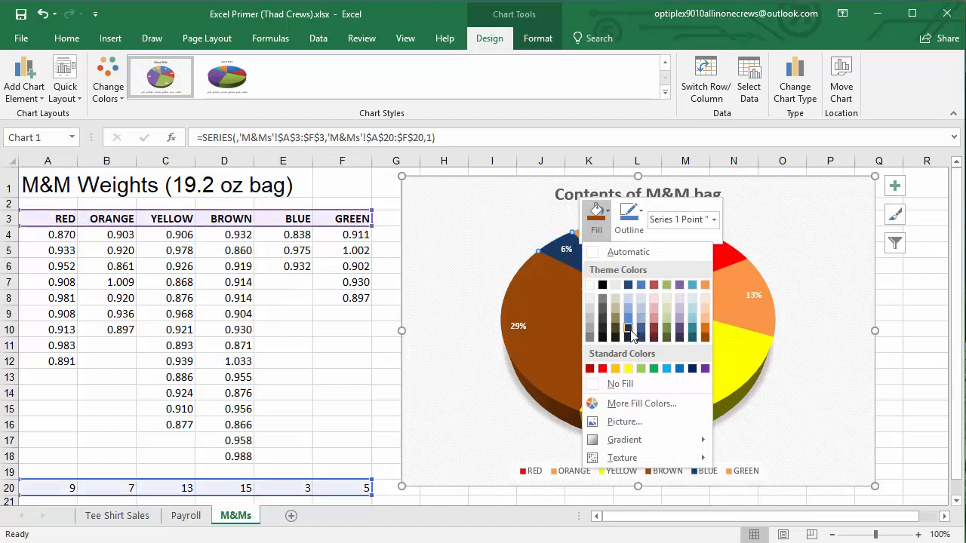
{"action": "left_click", "coordinate": [631, 285]}
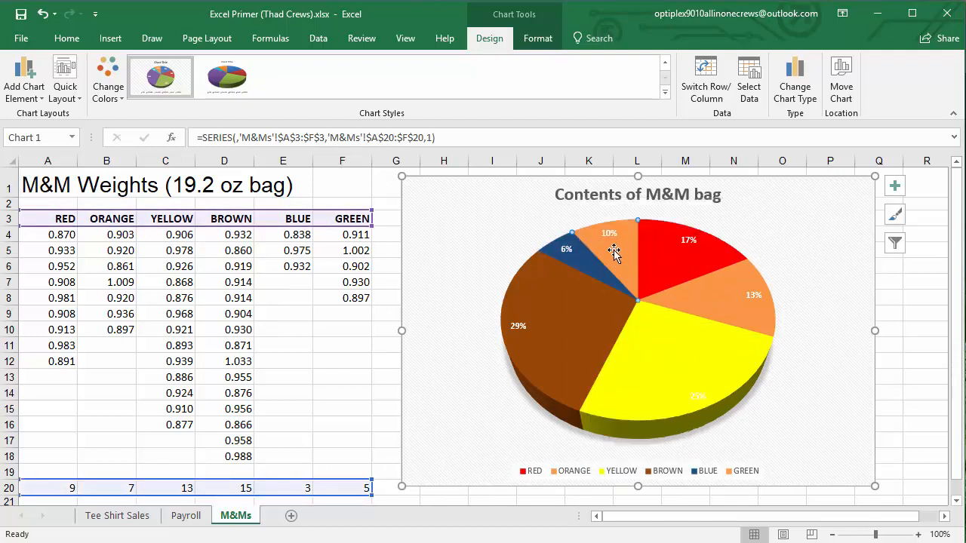
Fill only the GREEN slice of the pie with the Olive Green, Accent 3 theme color
{"action": "right_click", "coordinate": [614, 253]}
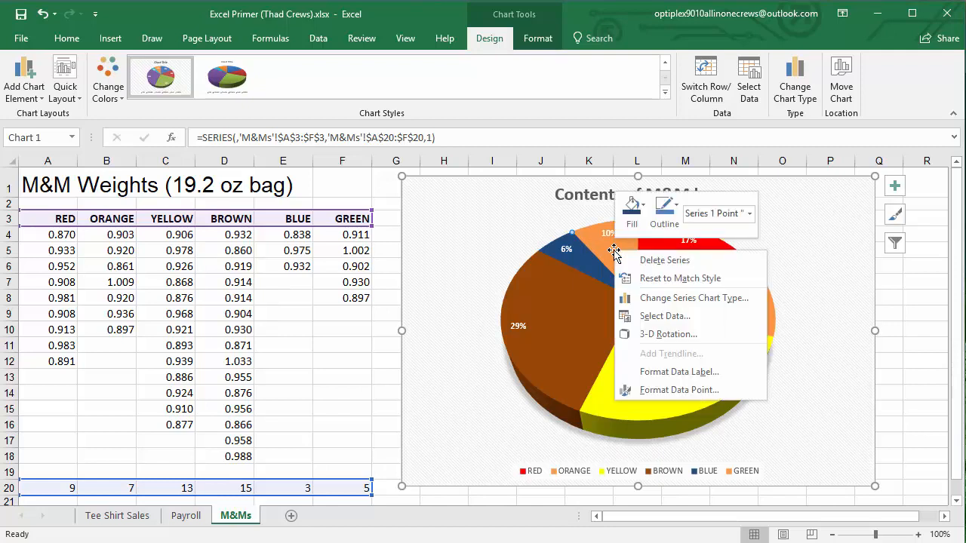
{"action": "left_click", "coordinate": [630, 208]}
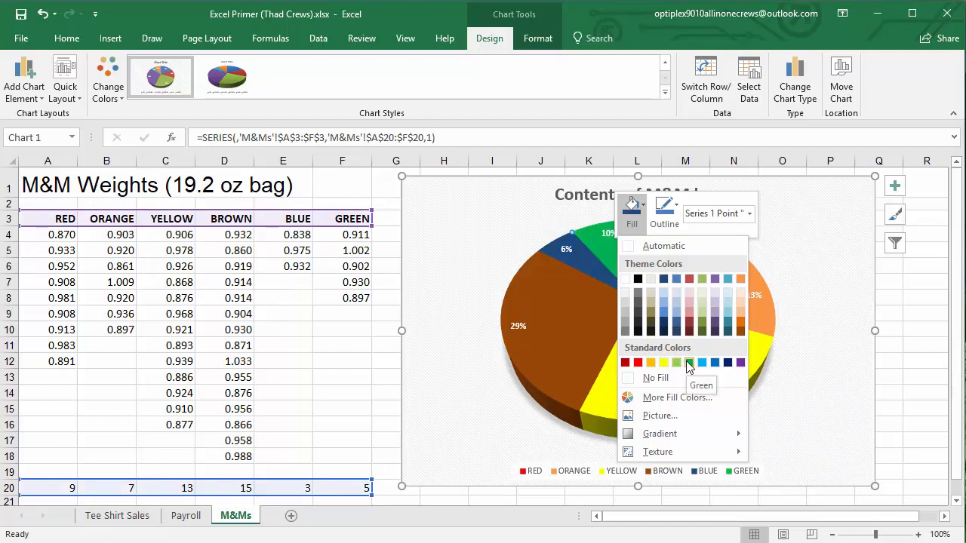
{"action": "left_click", "coordinate": [702, 281]}
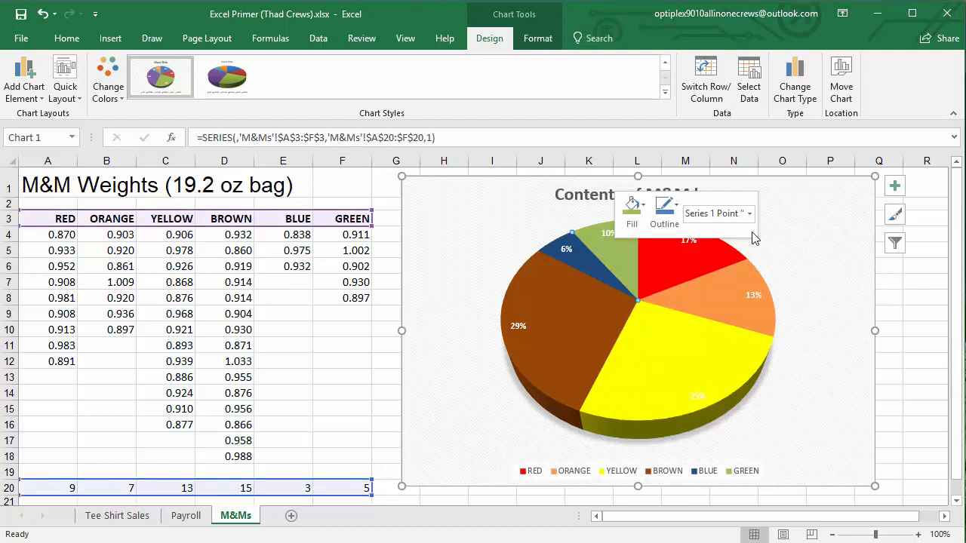
{"action": "left_click", "coordinate": [819, 266]}
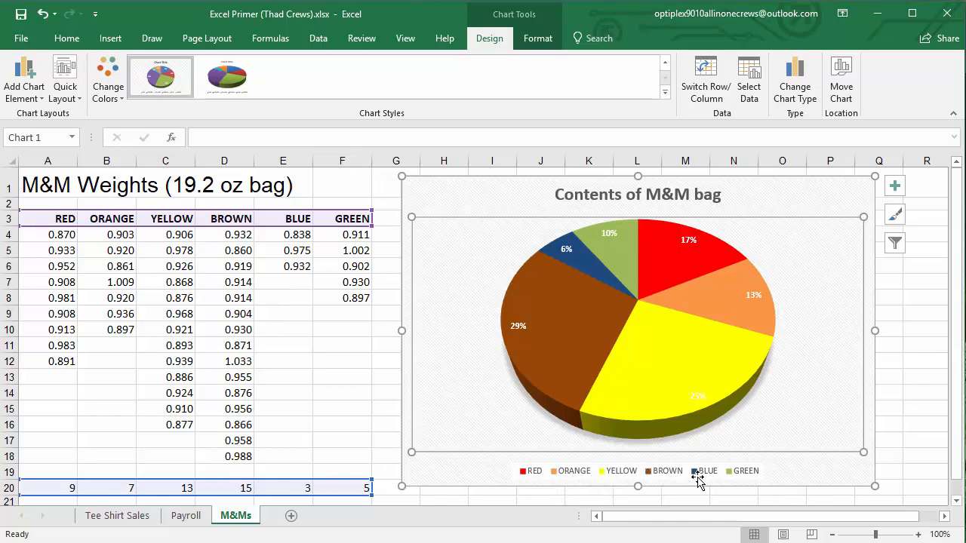
Reselect the whole pie chart and preview chart Style 10 on it without keeping that style
{"action": "left_click", "coordinate": [914, 458]}
{"action": "left_click_drag", "start_coordinate": [777, 190], "coordinate": [780, 189]}
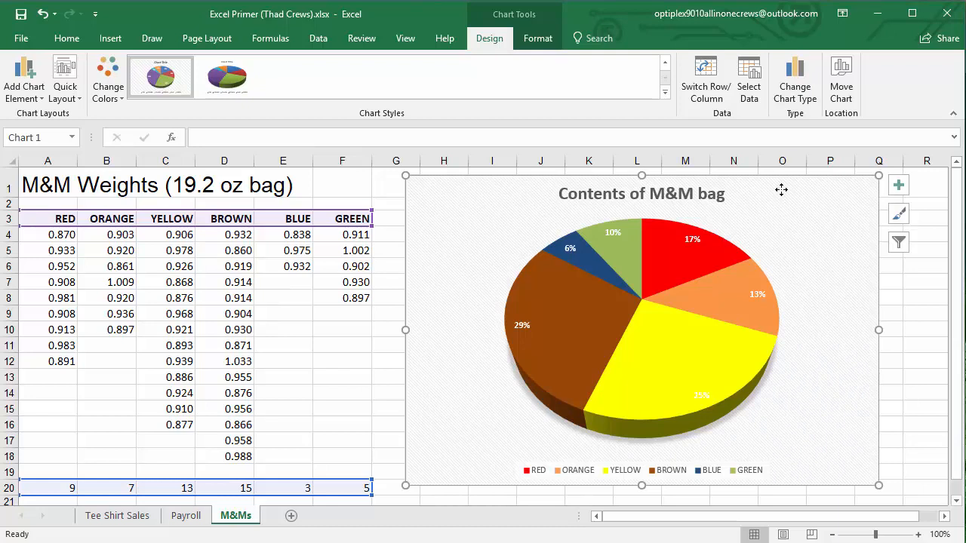
{"action": "left_click", "coordinate": [235, 83]}
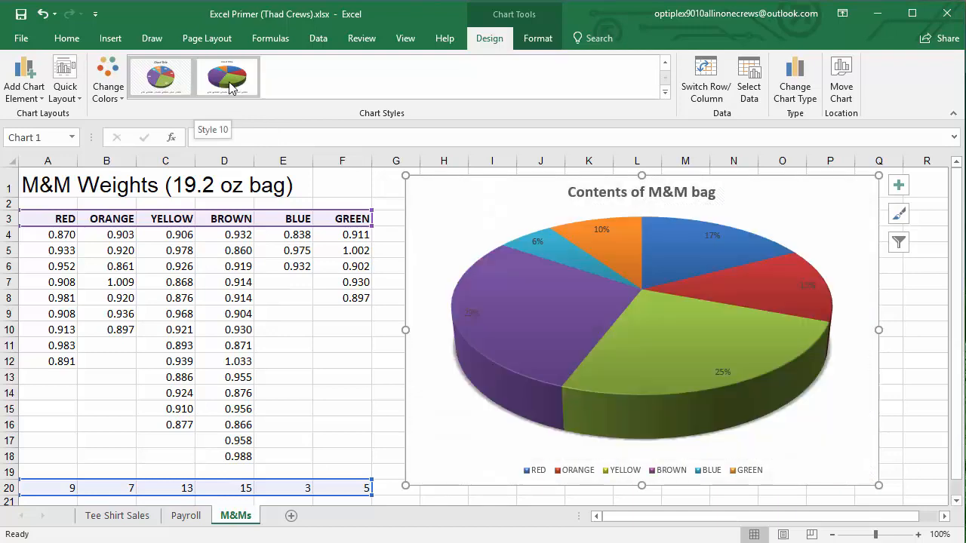
Preview the chart without a legend and set the percentage data labels to the Outside End position
{"action": "left_click", "coordinate": [24, 93]}
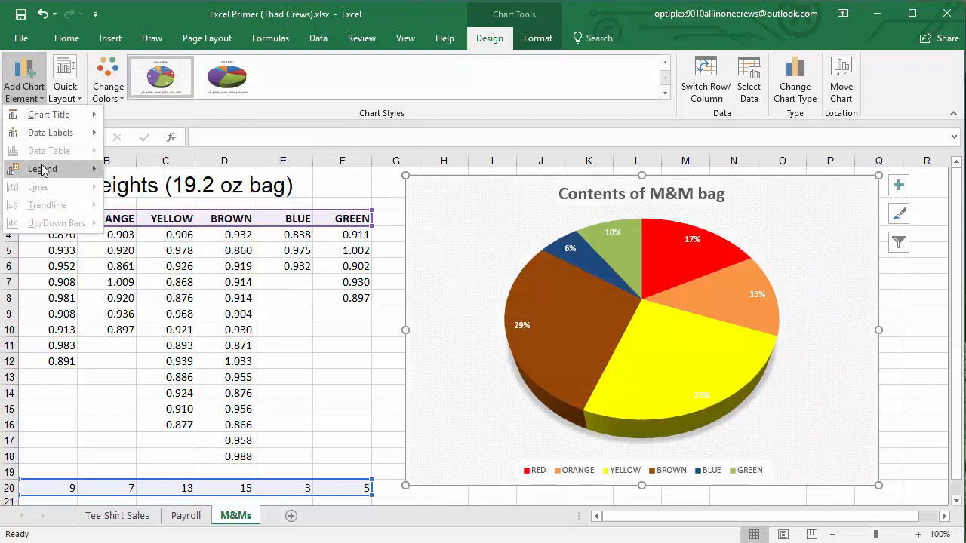
{"action": "mouse_move", "coordinate": [43, 169]}
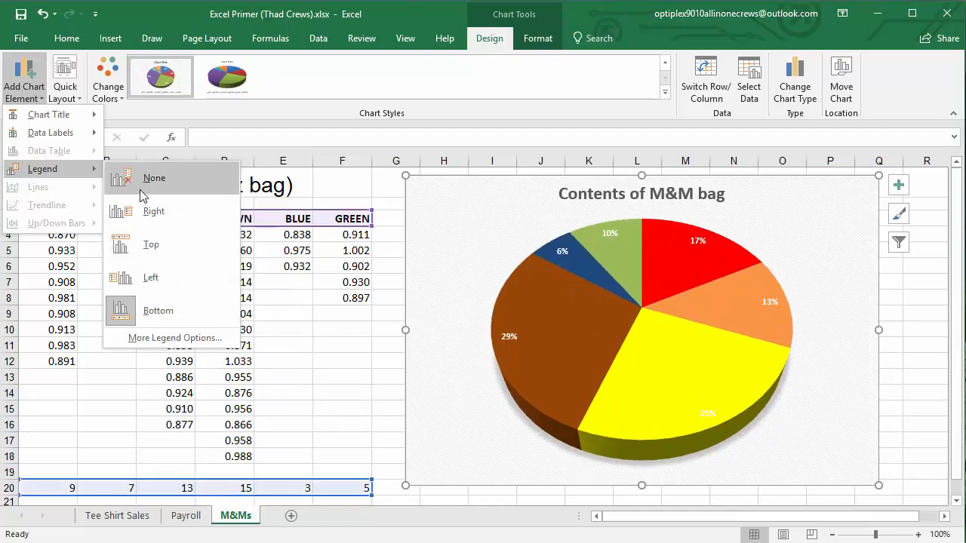
{"action": "mouse_move", "coordinate": [61, 138]}
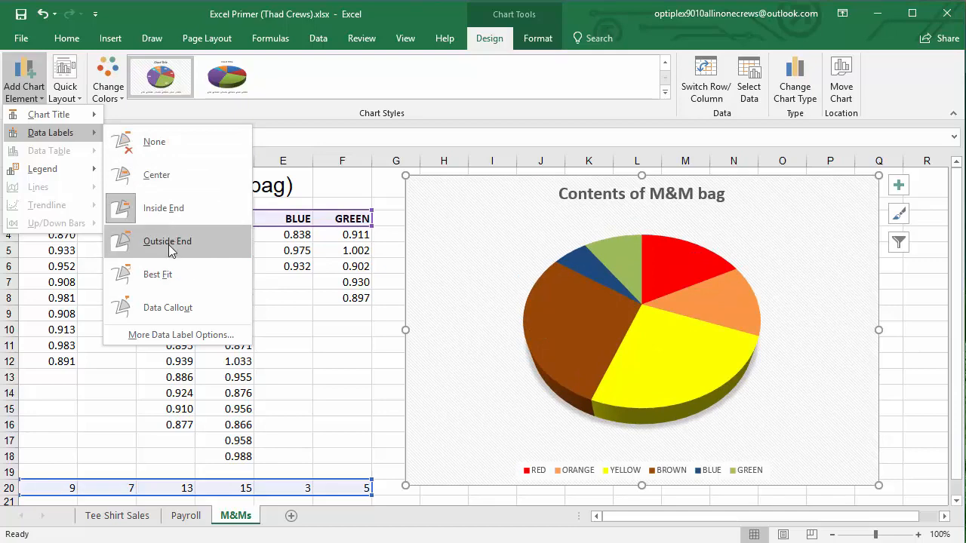
{"action": "left_click", "coordinate": [172, 251]}
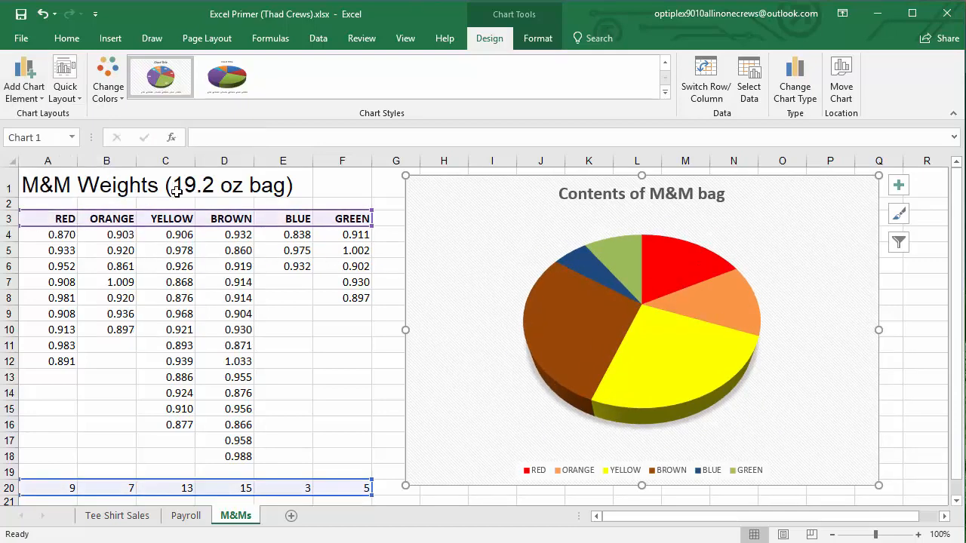
Add percentage data labels to the pie chart using the Best Fit position
{"action": "left_click", "coordinate": [31, 98]}
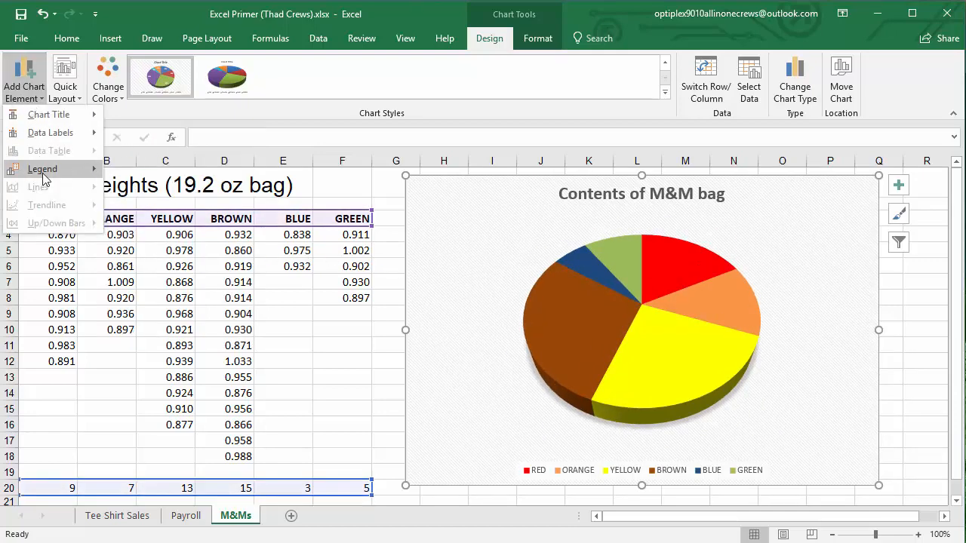
{"action": "mouse_move", "coordinate": [42, 173]}
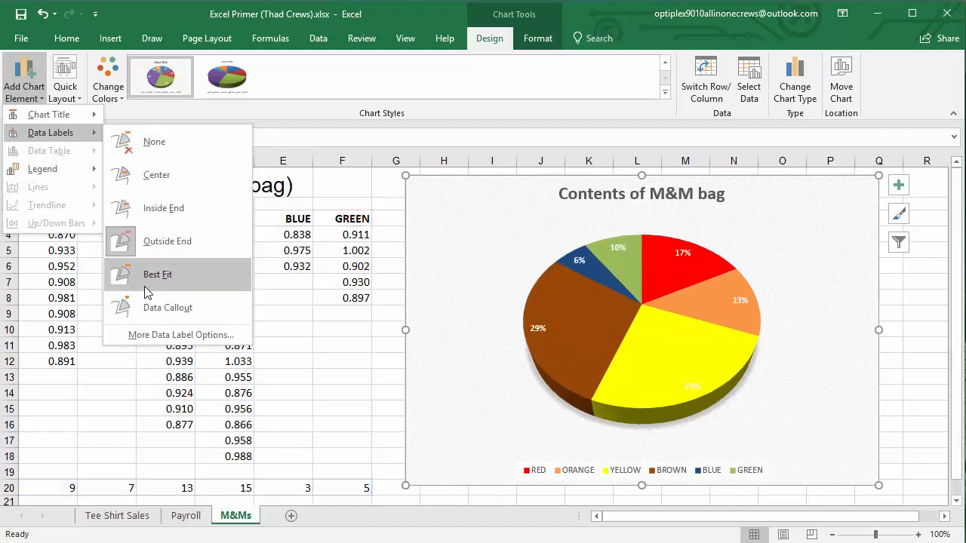
{"action": "left_click", "coordinate": [152, 278]}
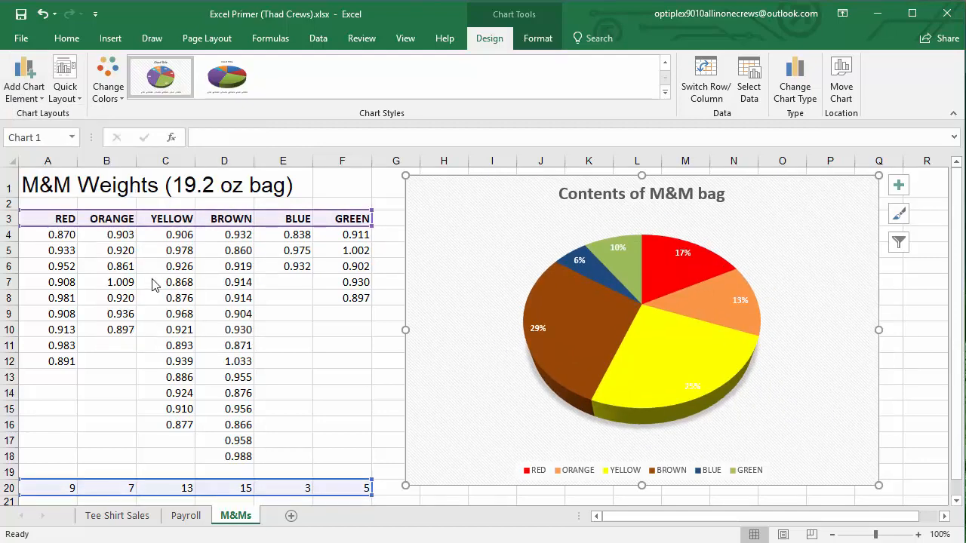
Fill only the YELLOW slice of the pie with the golden-orange standard color so its white label is readable
{"action": "left_click", "coordinate": [649, 353]}
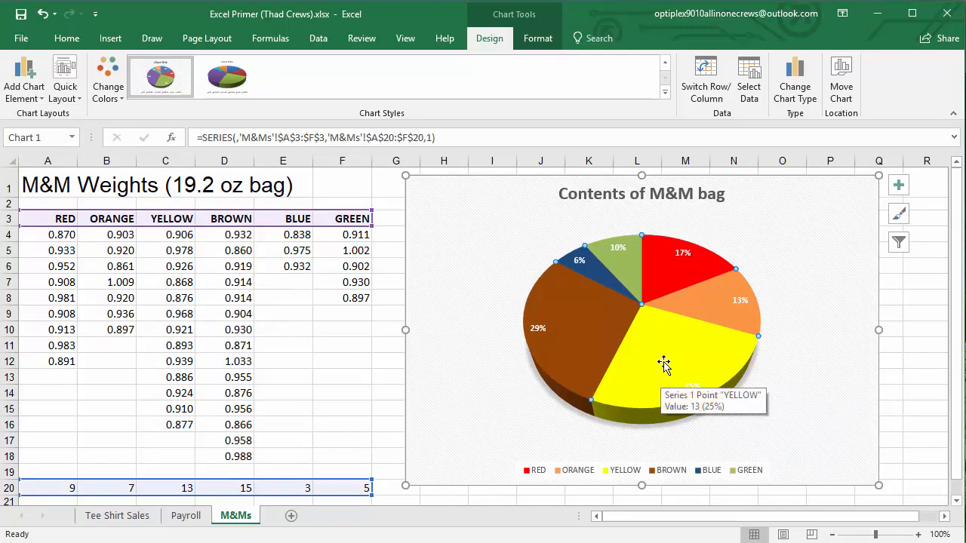
{"action": "left_click", "coordinate": [661, 362]}
{"action": "right_click", "coordinate": [661, 359]}
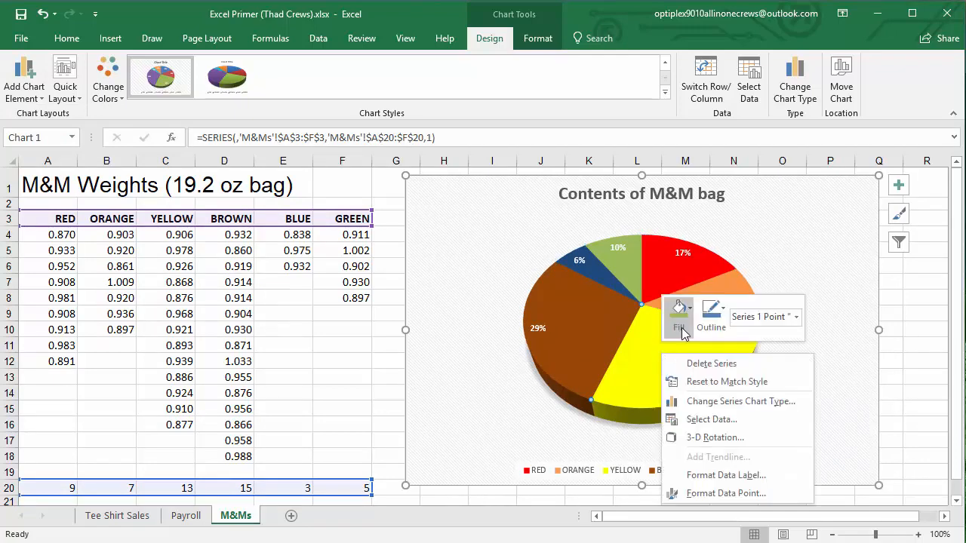
{"action": "left_click", "coordinate": [681, 330]}
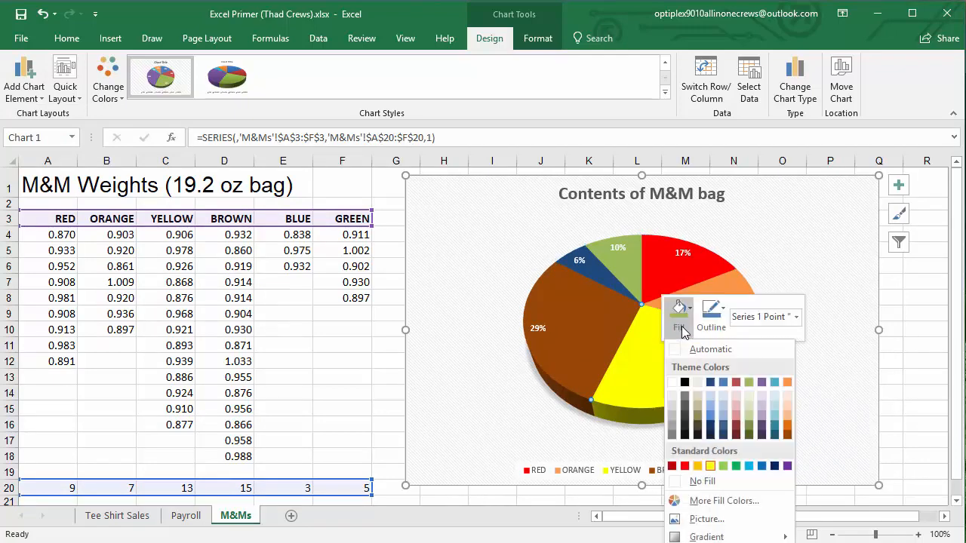
{"action": "left_click", "coordinate": [710, 466]}
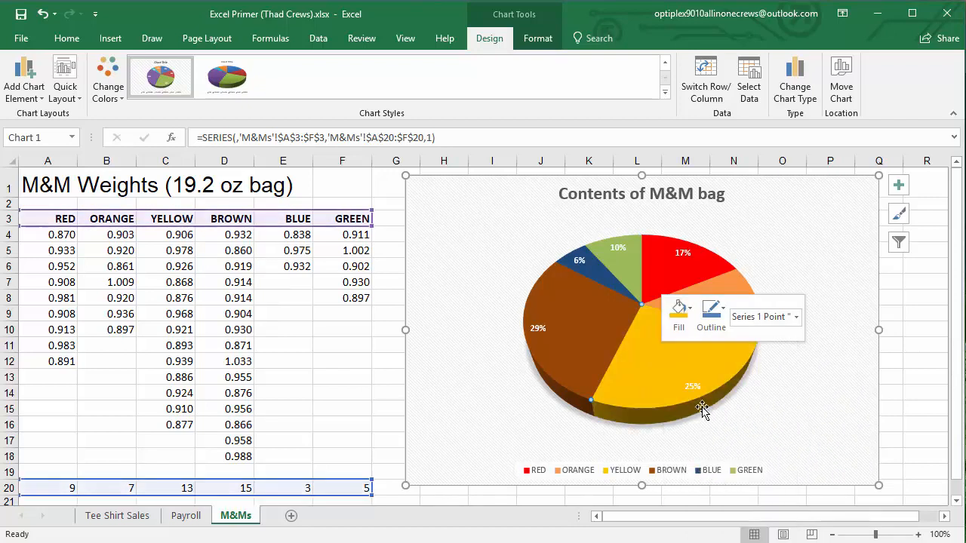
{"action": "left_click", "coordinate": [825, 406]}
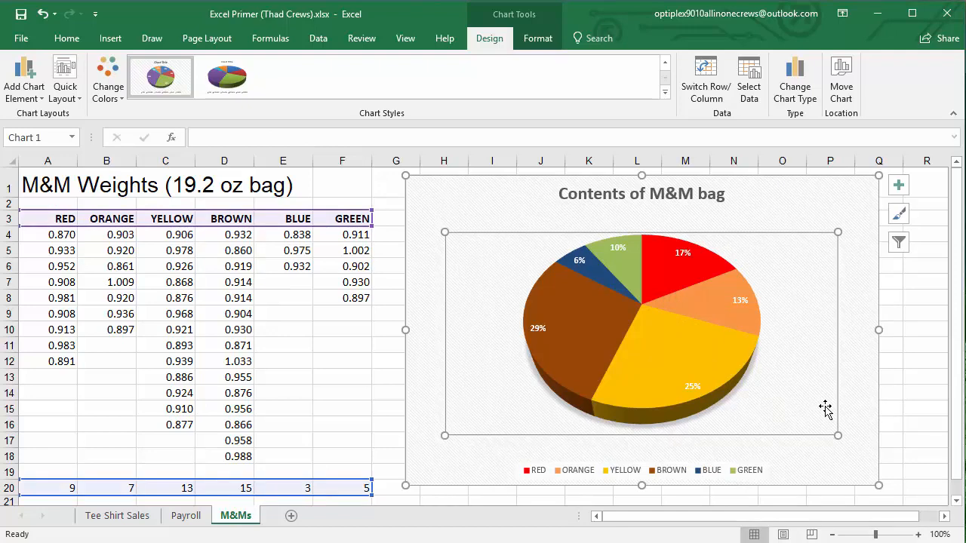
Copy the whole pie chart from its chart area to the clipboard
{"action": "left_click", "coordinate": [864, 210]}
{"action": "right_click", "coordinate": [774, 210]}
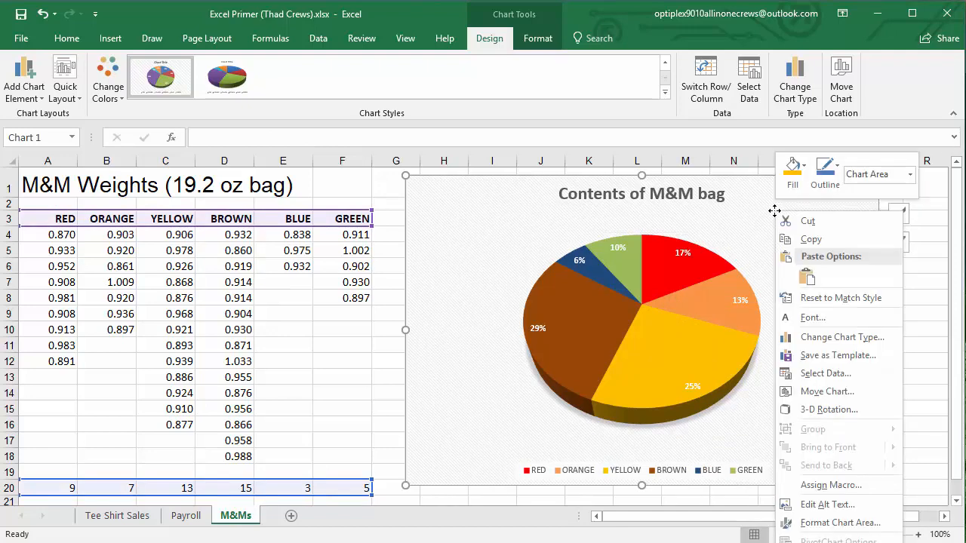
{"action": "left_click", "coordinate": [791, 238]}
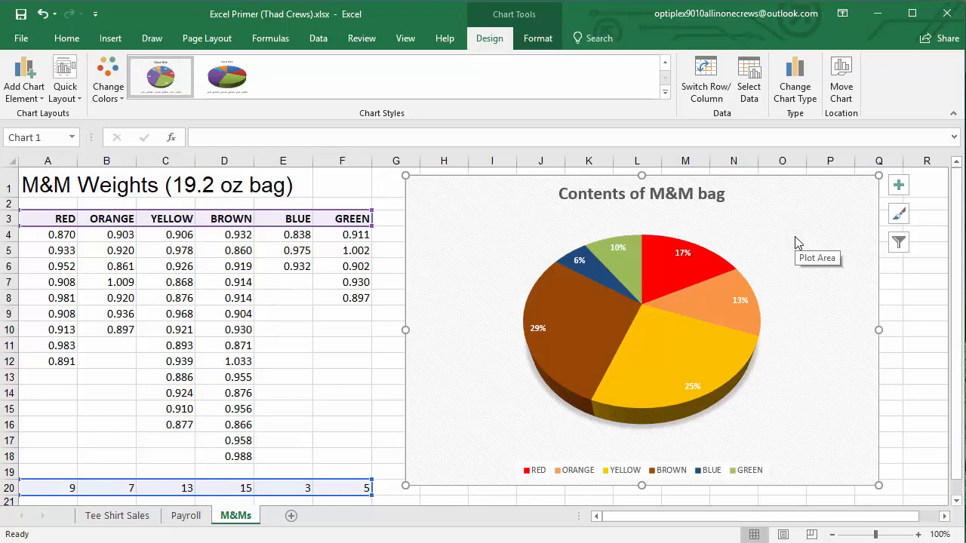
{"action": "right_click", "coordinate": [808, 218]}
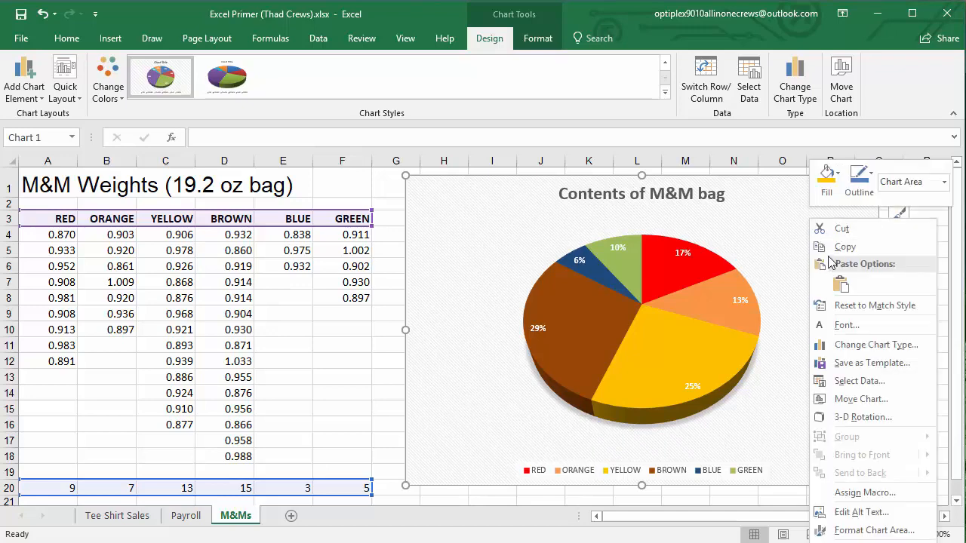
{"action": "left_click", "coordinate": [829, 252]}
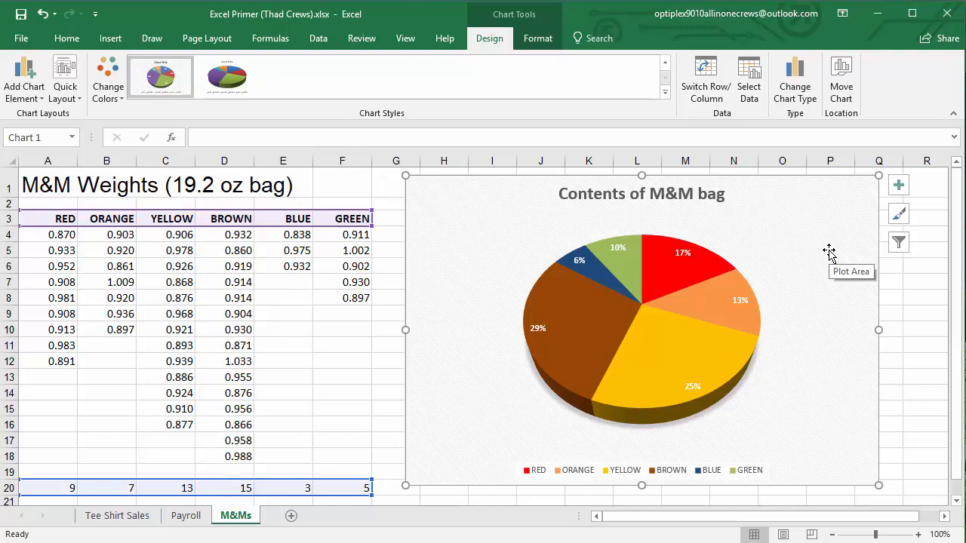
Review the Payroll sheet's tax and net pay range F7:J17, the State Tax formula in G8 and the tax rate in G4
{"action": "left_click", "coordinate": [185, 516]}
{"action": "left_click_drag", "start_coordinate": [370, 317], "coordinate": [726, 458]}
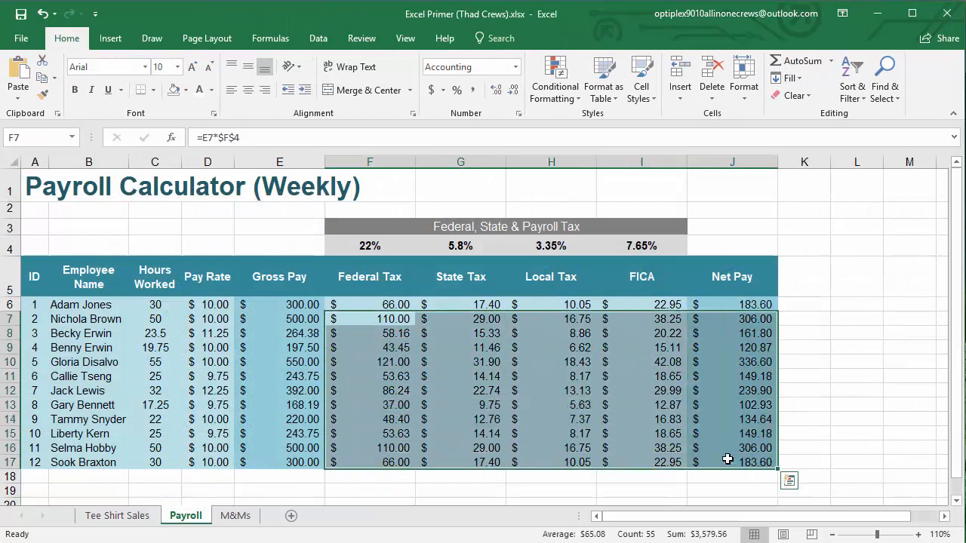
{"action": "double_click", "coordinate": [463, 333]}
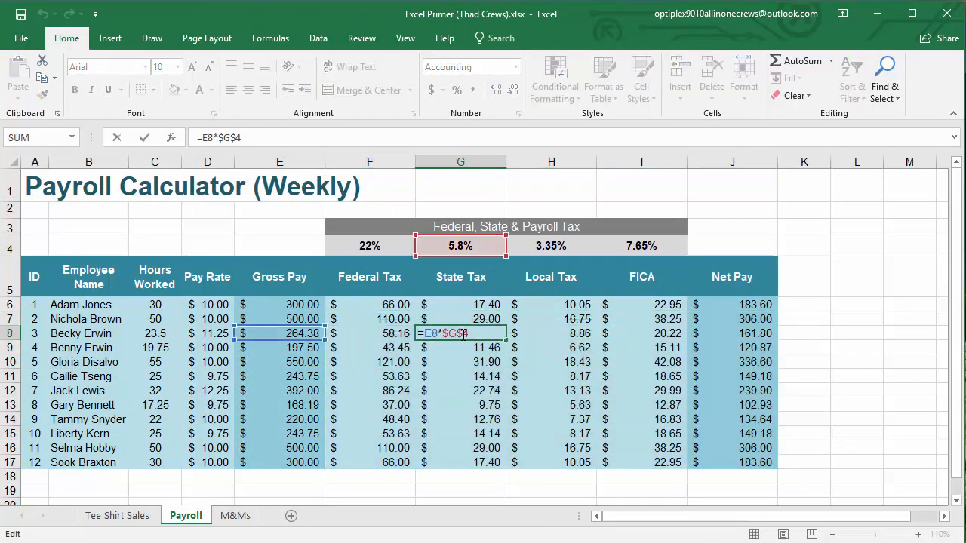
{"action": "key", "text": "Escape"}
{"action": "left_click", "coordinate": [463, 253]}
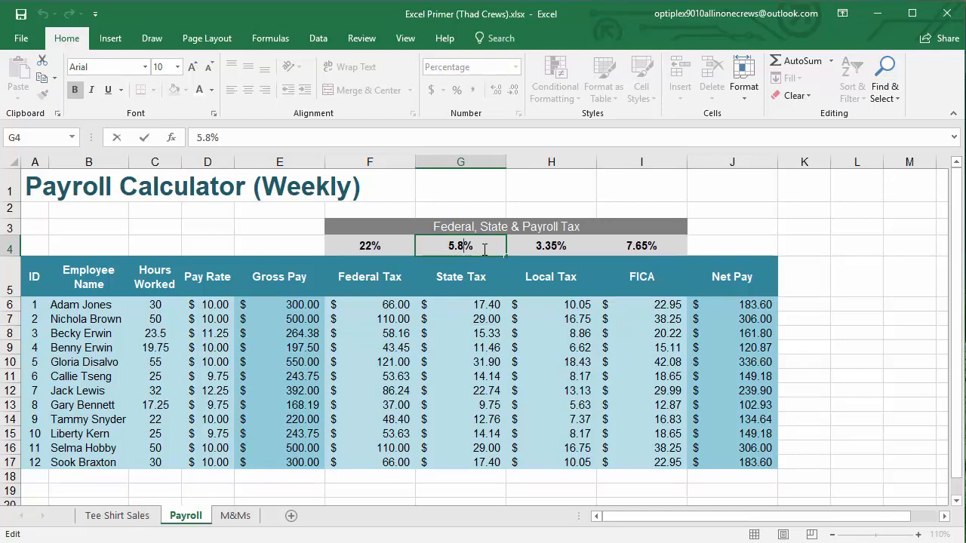
Return to the M&Ms sheet and deselect the chart by selecting empty cell F16
{"action": "left_click", "coordinate": [236, 515]}
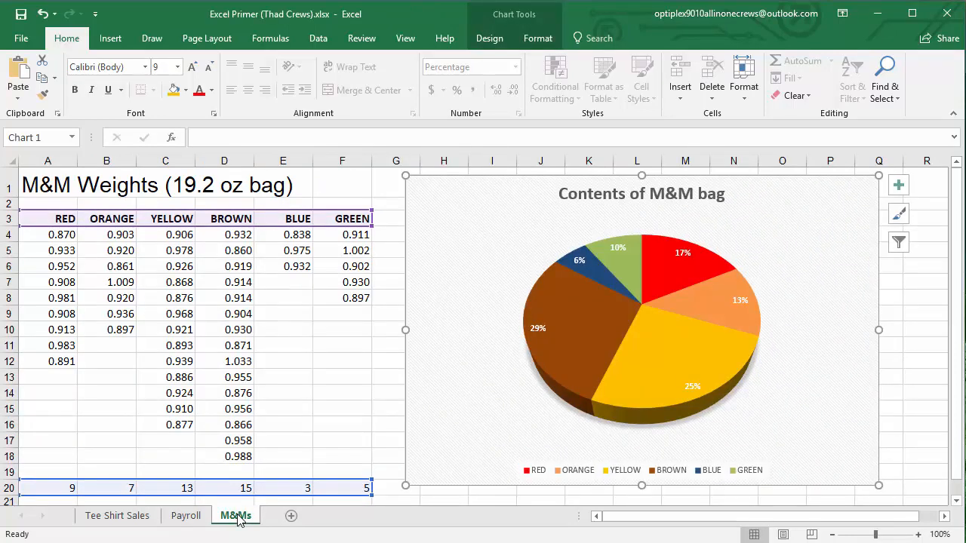
{"action": "left_click", "coordinate": [348, 425]}
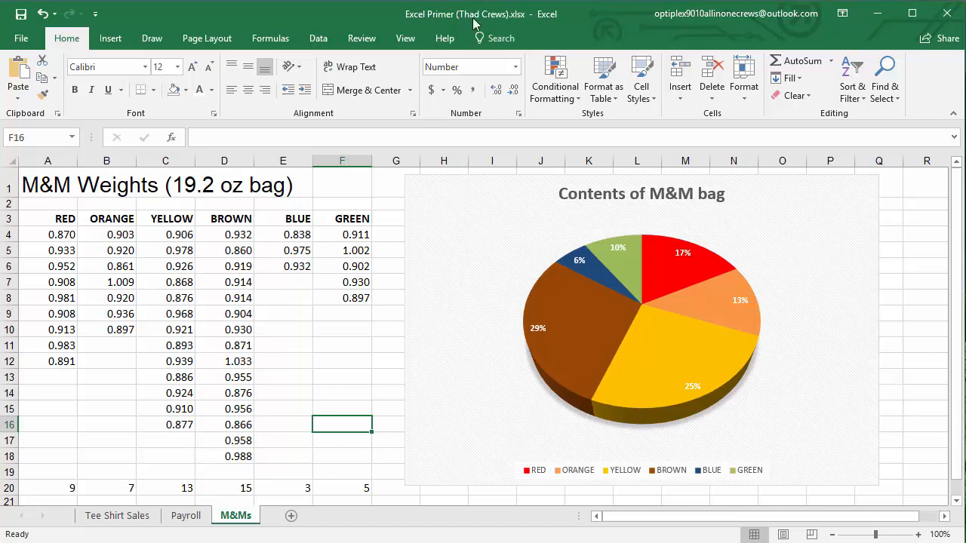
{"action": "left_click", "coordinate": [315, 359]}
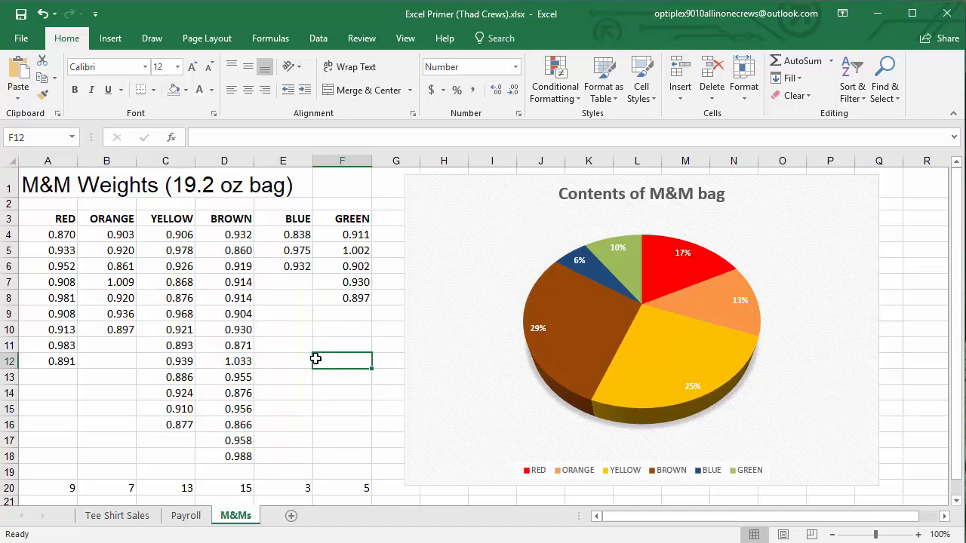
{"action": "left_click", "coordinate": [333, 421]}
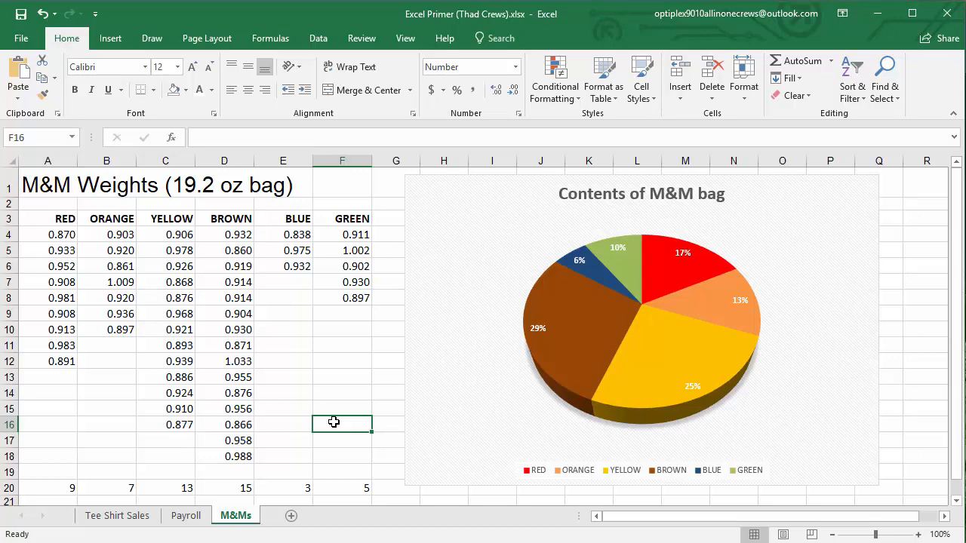
{"action": "left_click", "coordinate": [355, 375]}
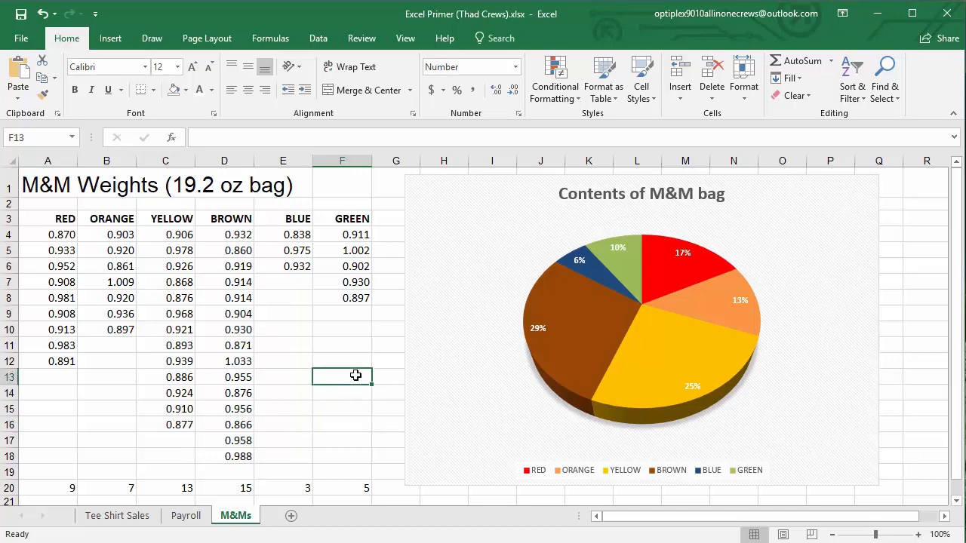